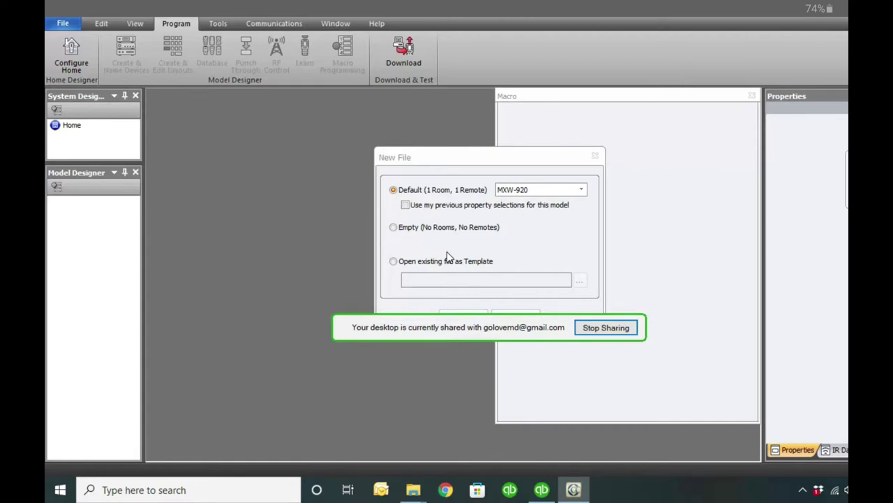
Step: Move the desktop-sharing notice clear of the New File dialog and examine the remote models offered for a default file
drag(526, 333, 892, 502)
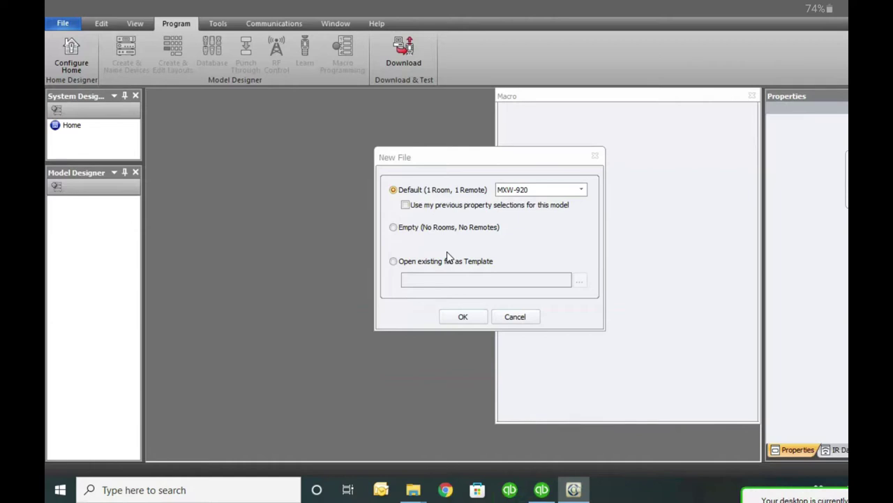
click(581, 189)
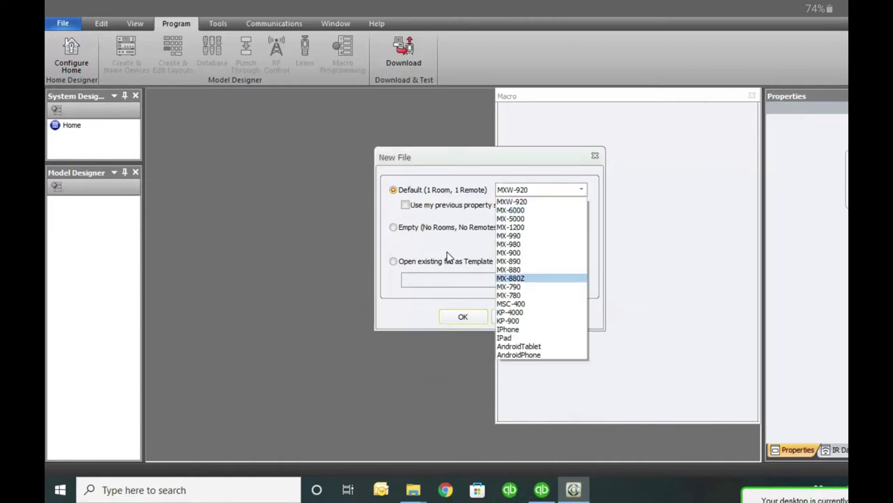
key(Up)
key(Up)
key(Up)
key(Up)
key(Up)
key(Up)
key(Up)
key(Up)
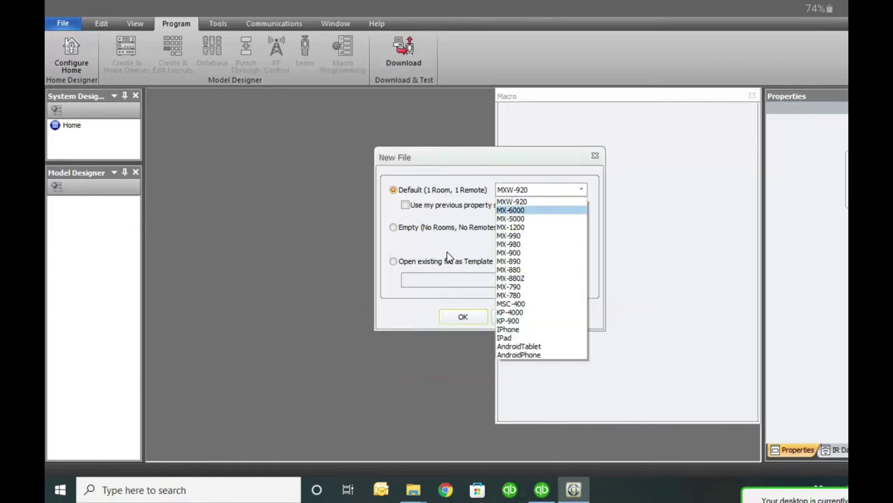
Step: Create a new empty file with no rooms and no remotes
click(393, 226)
click(393, 226)
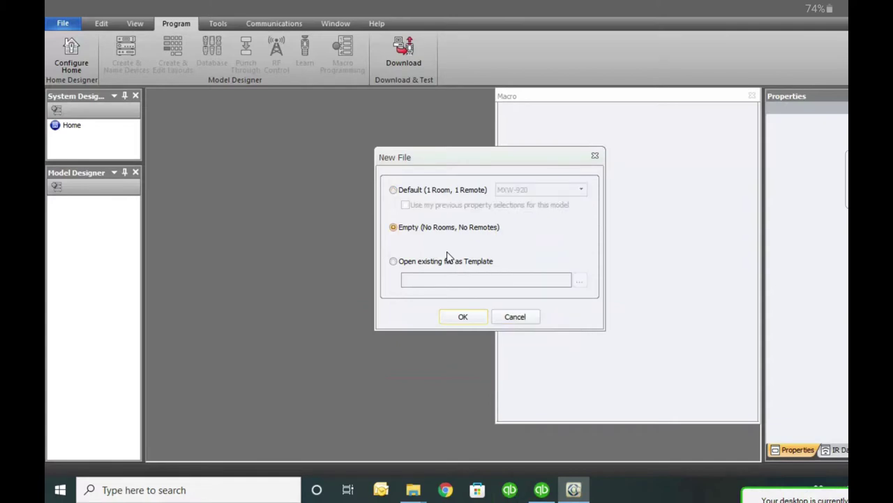
key(Return)
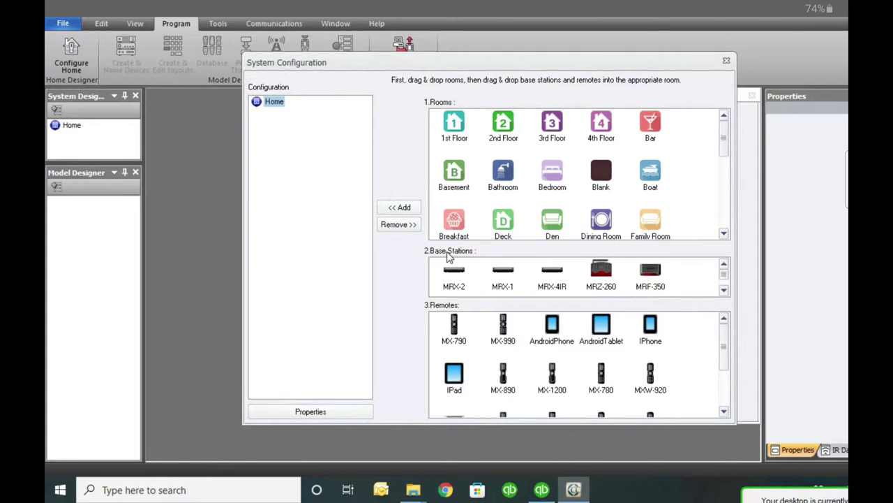
Step: Examine the room types and base station models available in the system configuration
scroll(448, 257, down, 5)
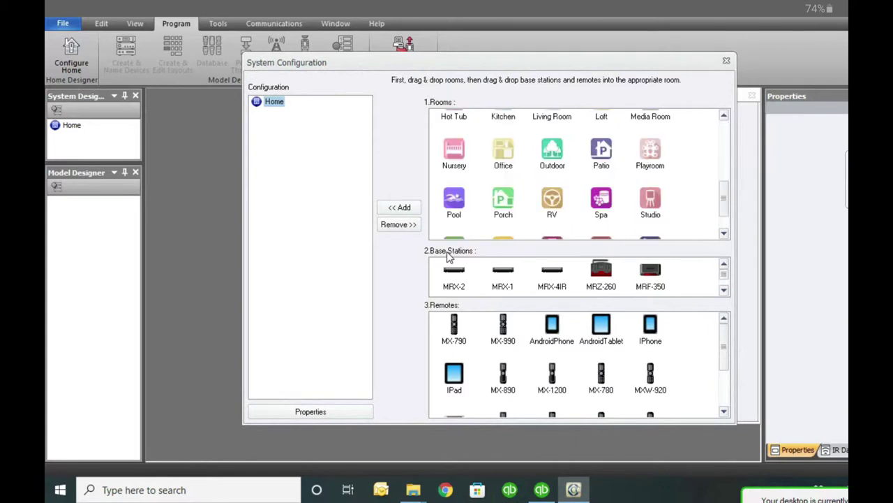
scroll(447, 257, down, 1)
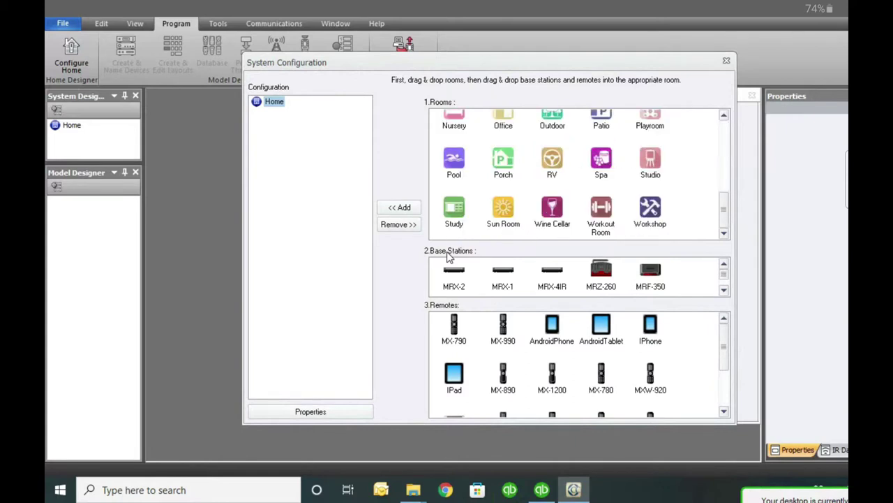
scroll(447, 257, up, 3)
scroll(447, 257, up, 2)
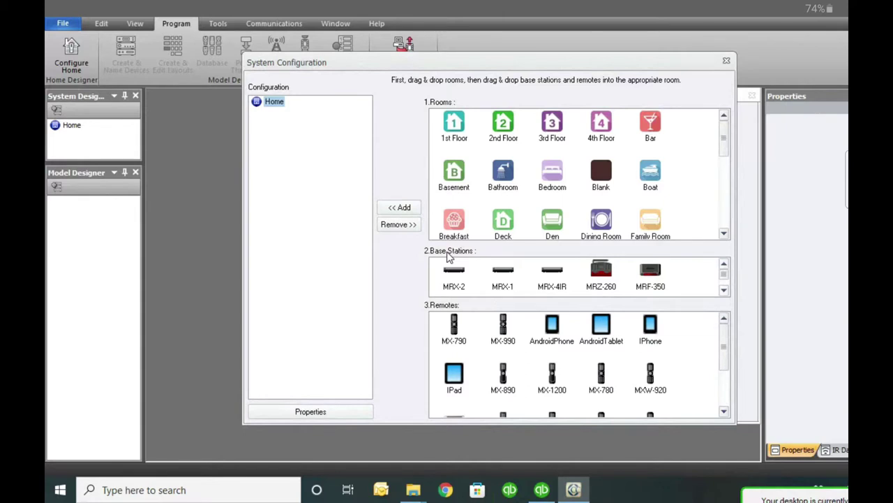
scroll(447, 255, down, 1)
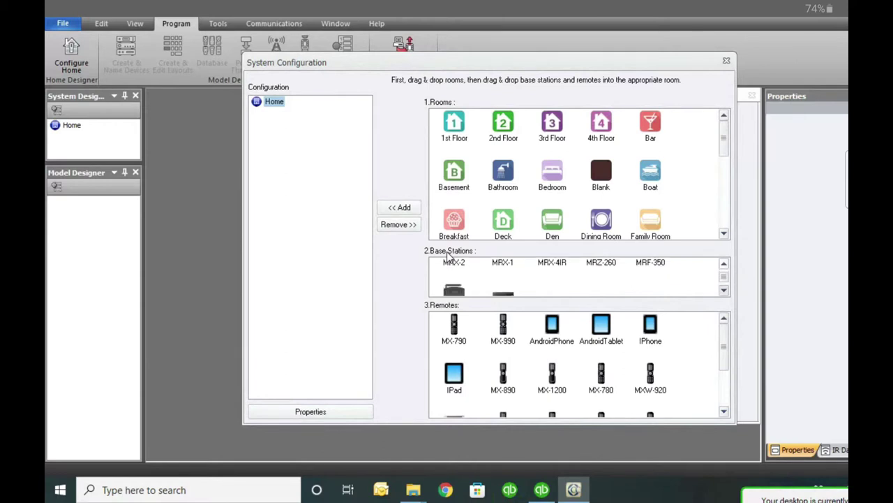
scroll(448, 256, down, 1)
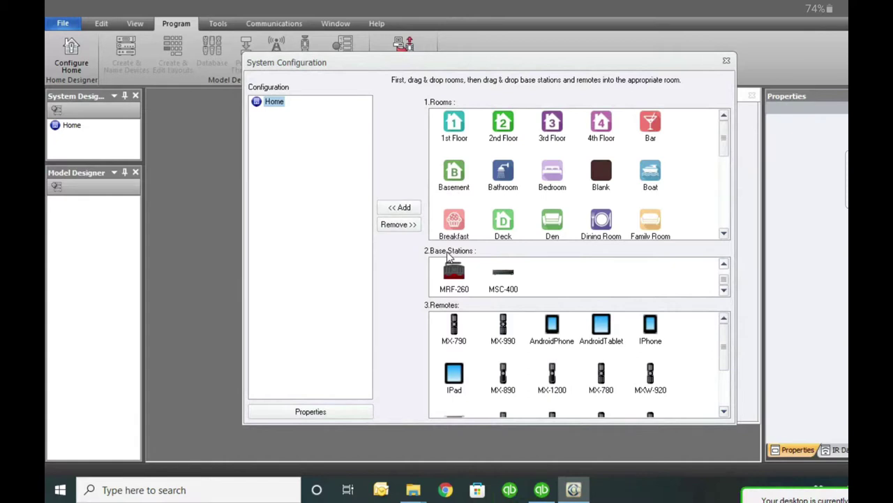
scroll(448, 257, up, 2)
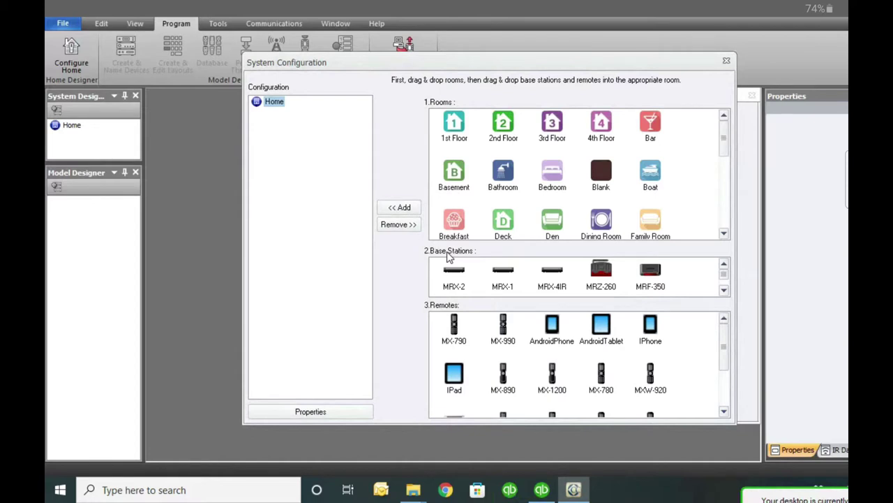
scroll(449, 257, down, 2)
Step: Add a room under Home with an MRF-350 base station, and name the base station Family Room
key(Return)
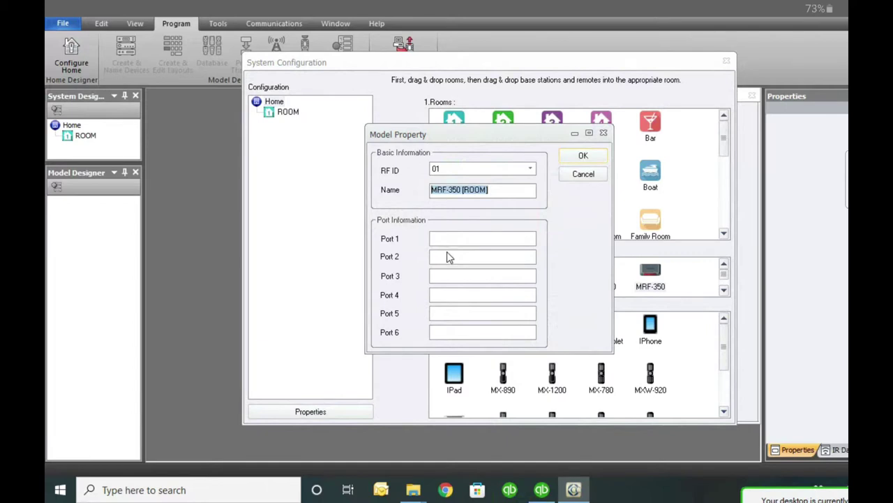
text(fAMILY rO)
key(BackSpace)
key(BackSpace)
key(BackSpace)
key(BackSpace)
key(BackSpace)
key(BackSpace)
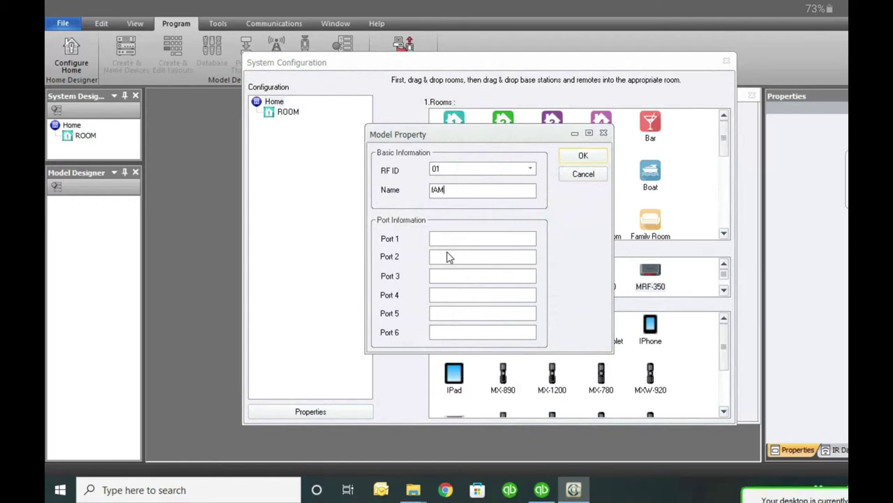
key(BackSpace)
key(BackSpace)
key(BackSpace)
text(Family Room)
Step: Set the MRF-350 base station's RF ID to 04
click(530, 169)
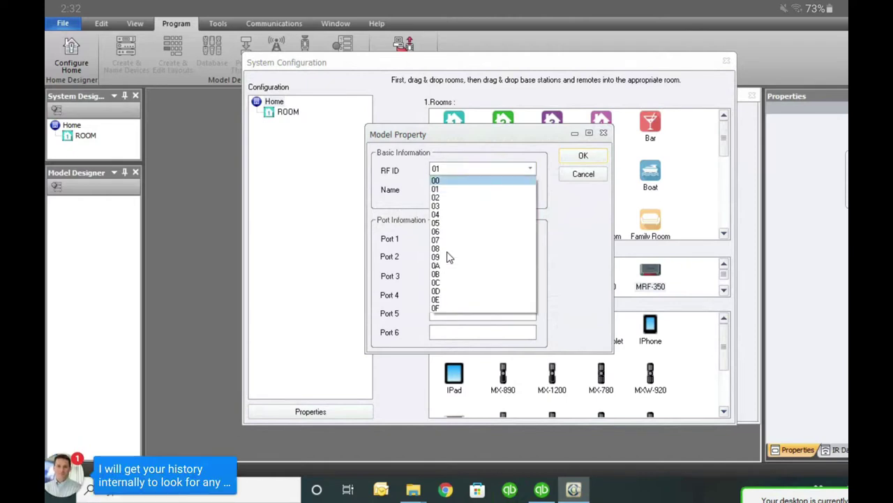
key(Down)
key(Down)
key(Down)
key(Down)
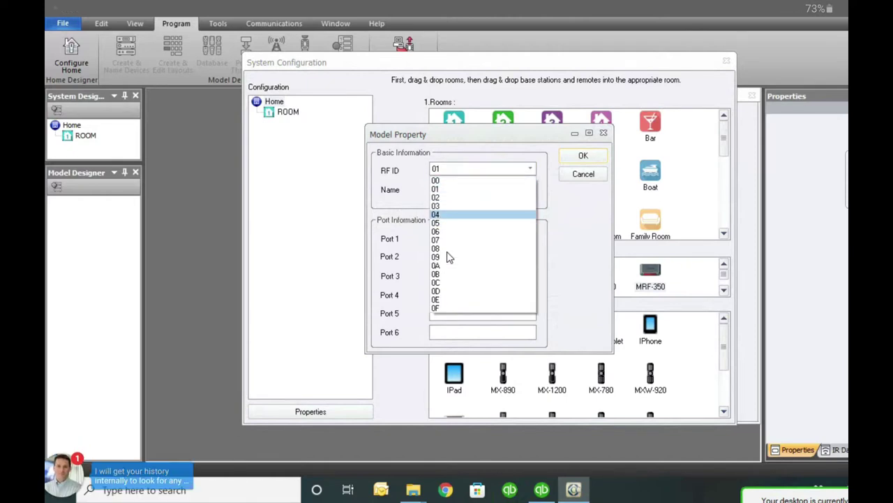
key(Return)
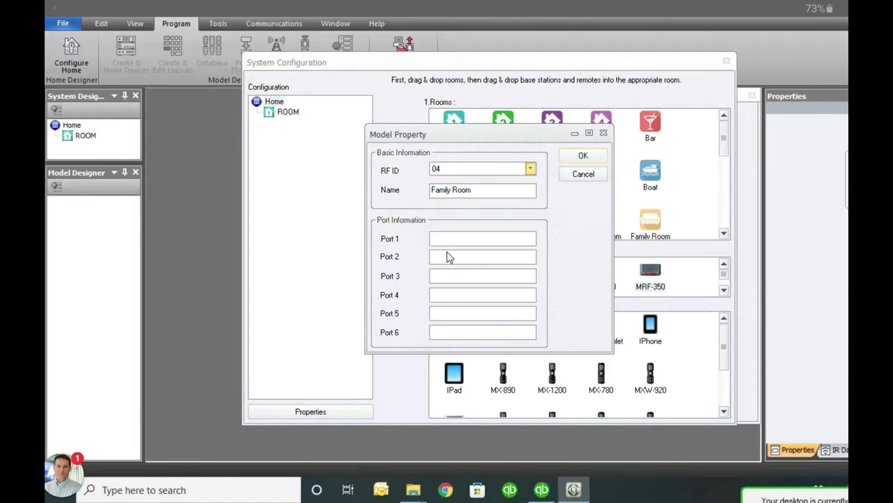
Step: Change the base station's RF ID to 00 and return it to 04
key(alt+Down)
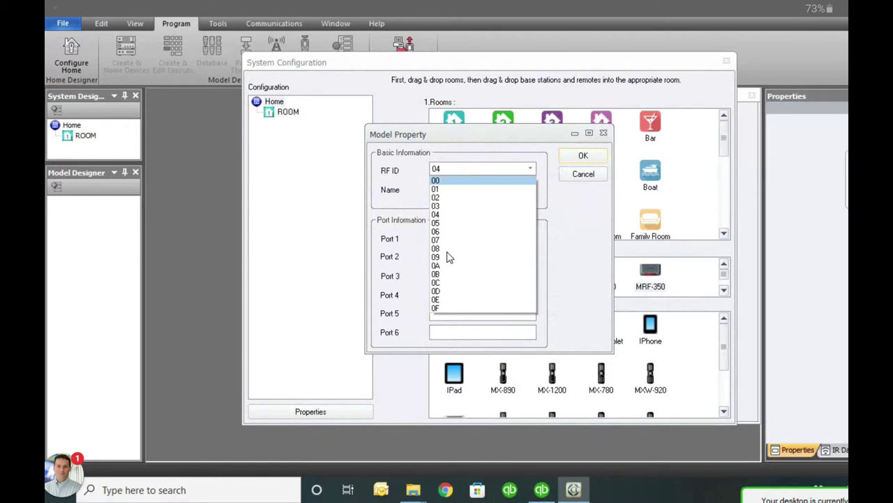
key(Down)
key(Down)
key(Up)
key(Up)
key(Down)
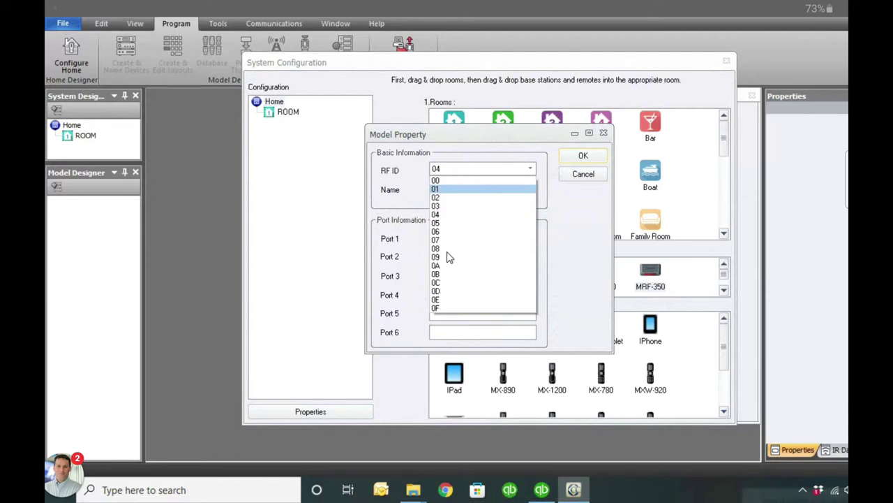
key(Up)
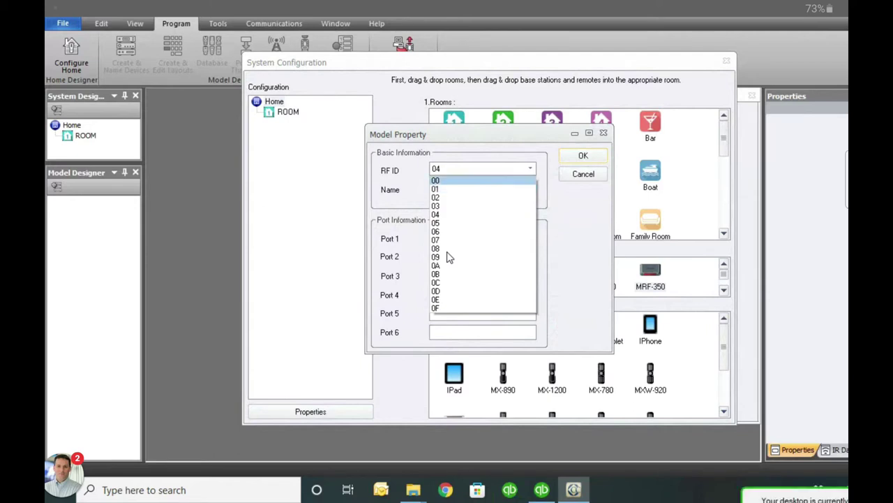
key(Return)
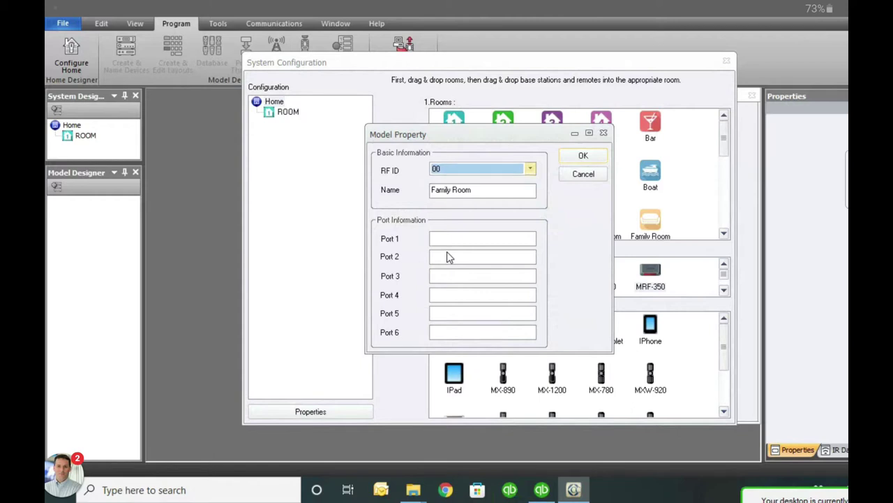
key(alt+Down)
key(Escape)
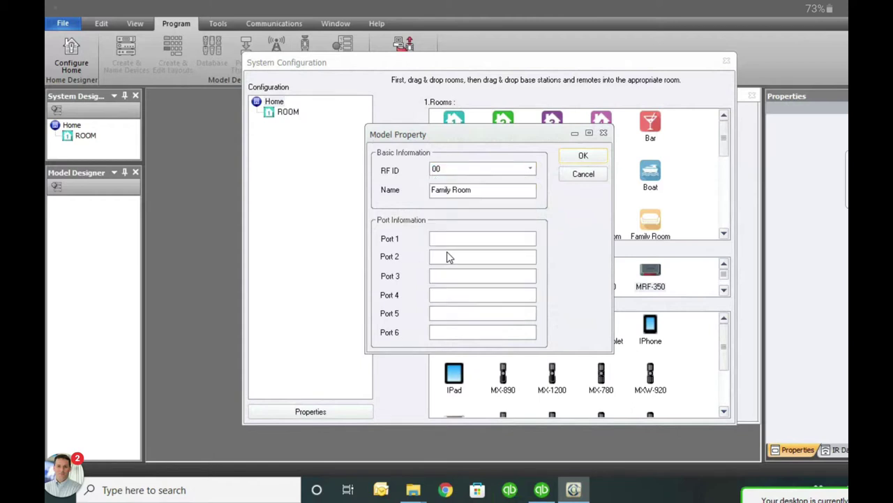
key(Down)
key(Down)
key(Down)
key(Down)
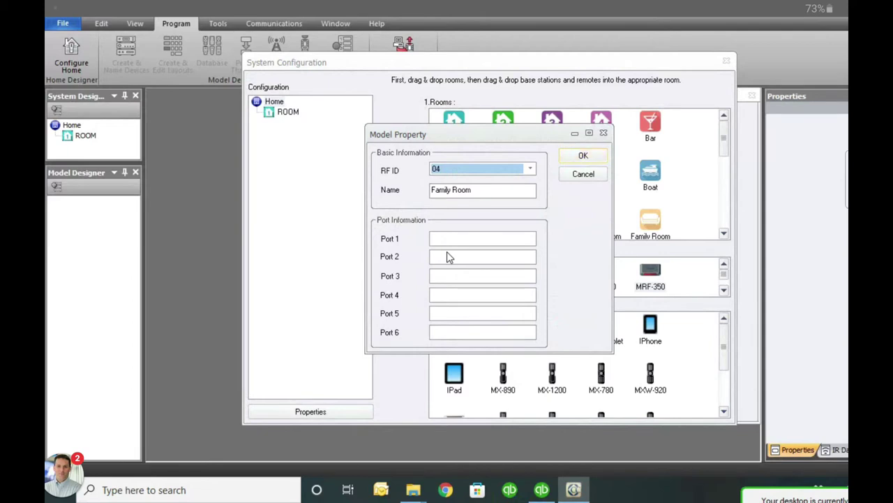
Step: Label the base station's port 1 as TV, port 2 as Cable and port 3 as Bluray
click(448, 243)
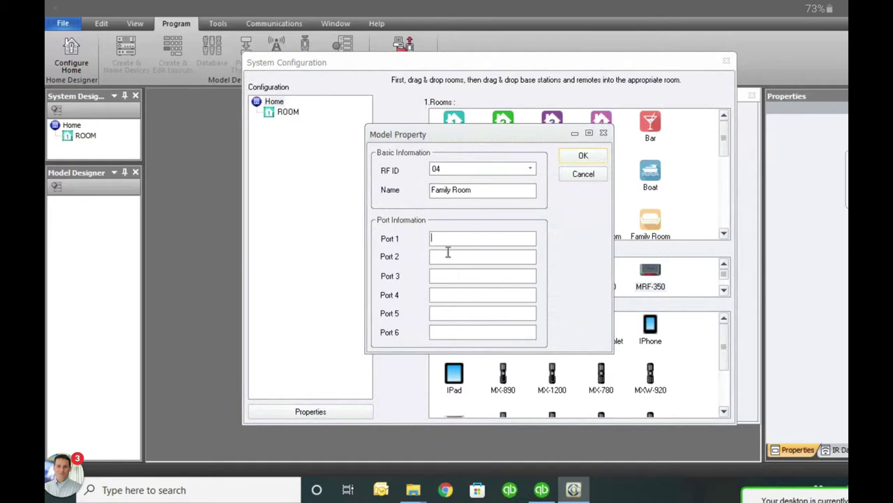
text(TV)
click(449, 257)
text(Cable)
key(Tab)
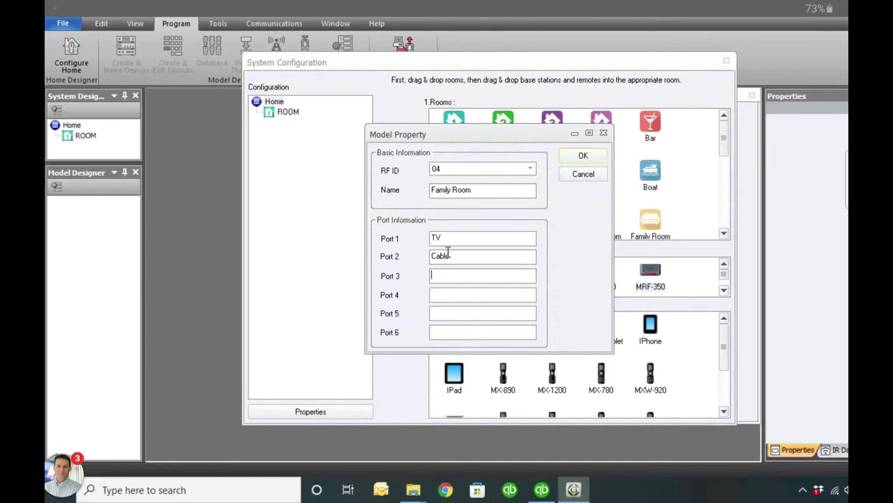
text(Bluray)
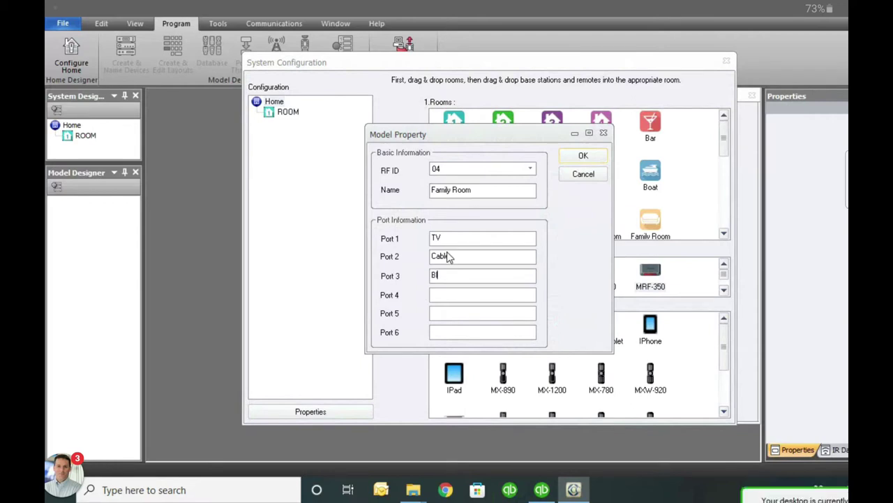
Step: Label port 4 as Receiver and port 5 as Roku, and accept the base station's properties
key(Tab)
text(Reiver)
key(BackSpace)
key(BackSpace)
key(BackSpace)
text(ceiver)
key(Tab)
text(Roku)
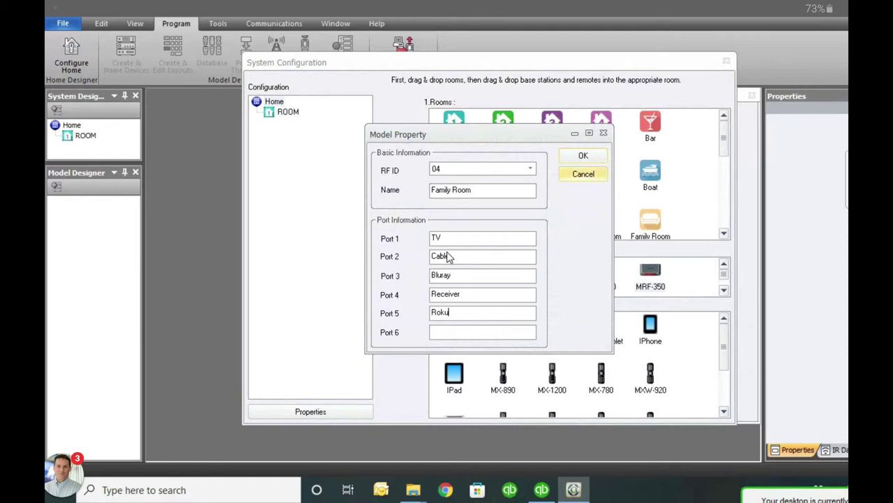
key(Return)
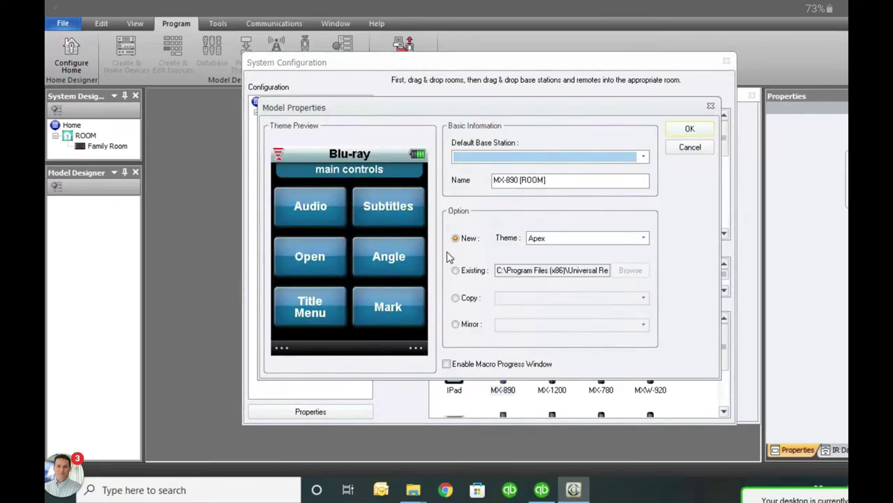
Step: Assign Family Room as the default base station of the new MX-890 remote
key(alt+Down)
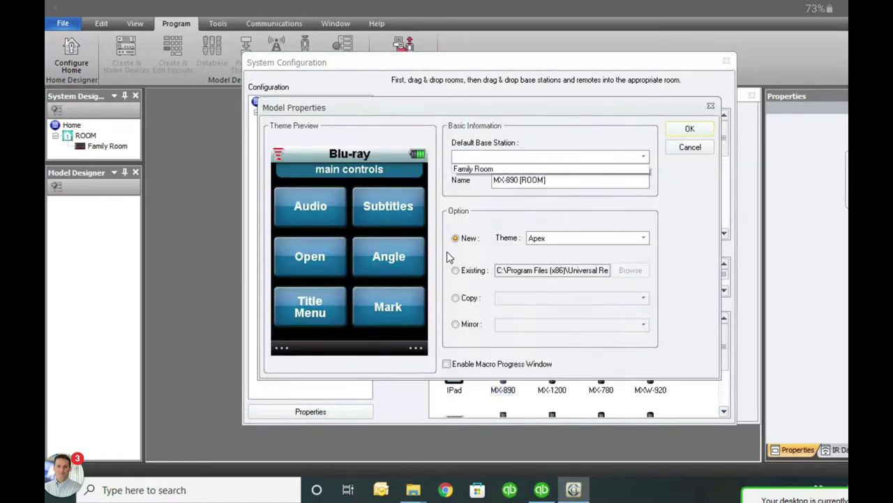
key(Down)
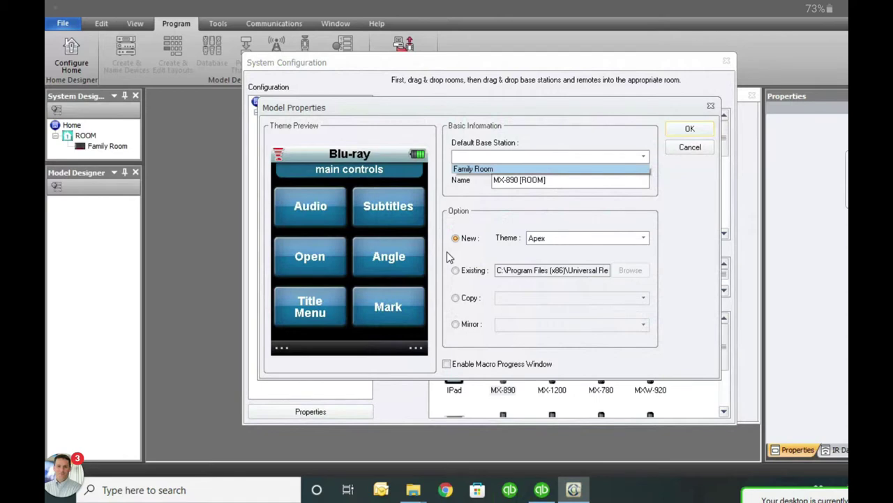
key(Return)
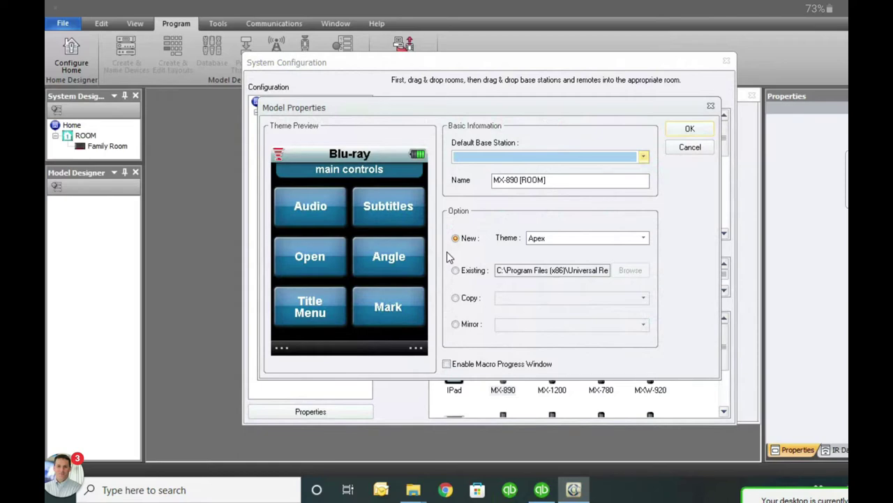
key(alt+Down)
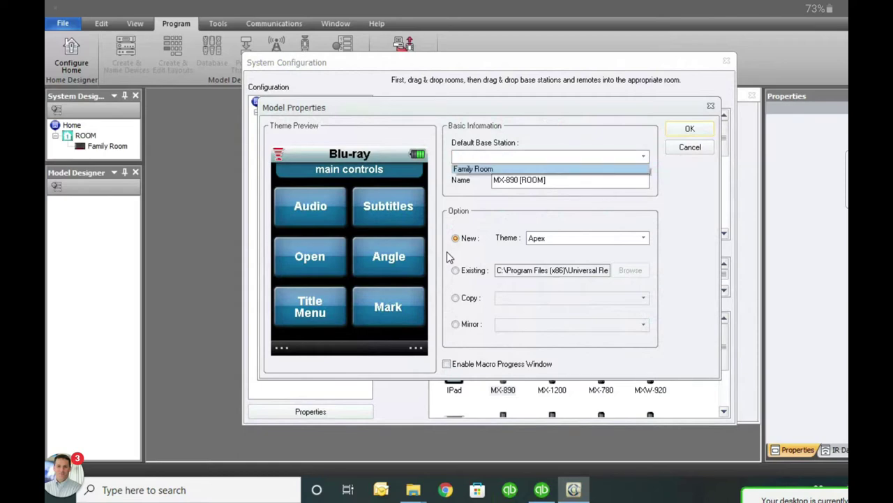
key(Return)
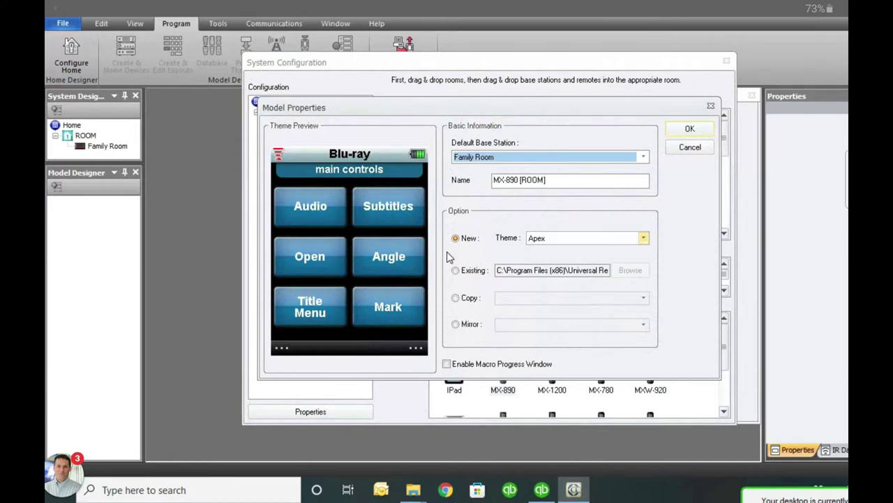
Step: Preview the Chill, Glass and Touch themes for the new MX-890 remote
click(643, 238)
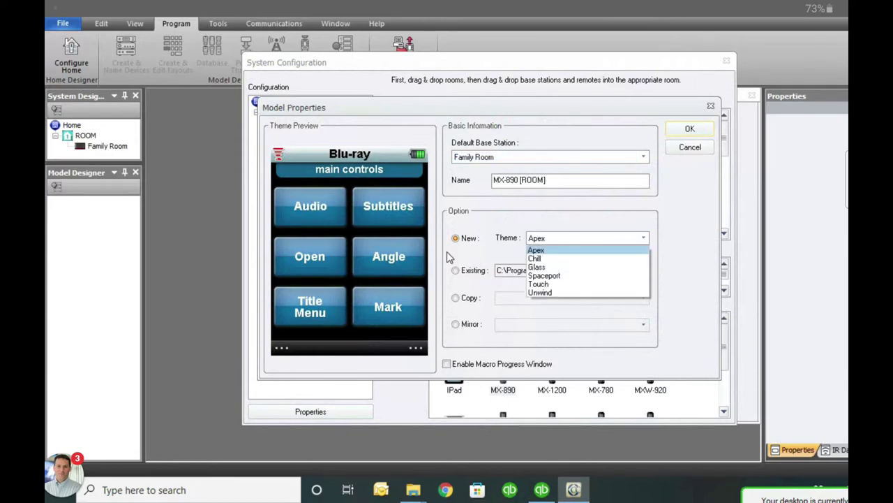
key(Down)
key(Return)
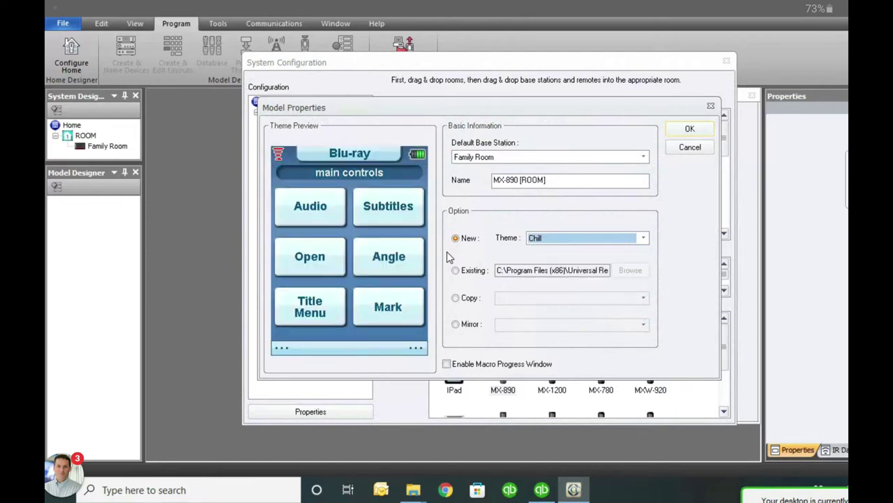
key(alt+Down)
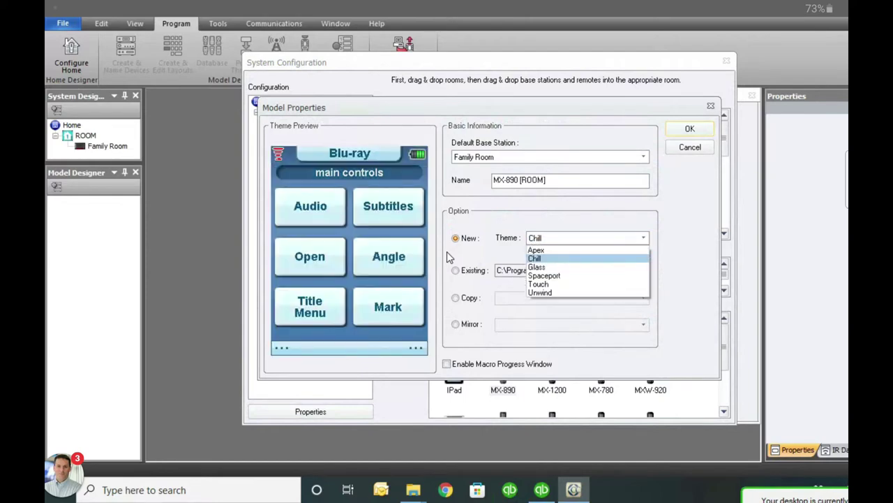
key(Down)
key(Return)
key(alt+Down)
key(Down)
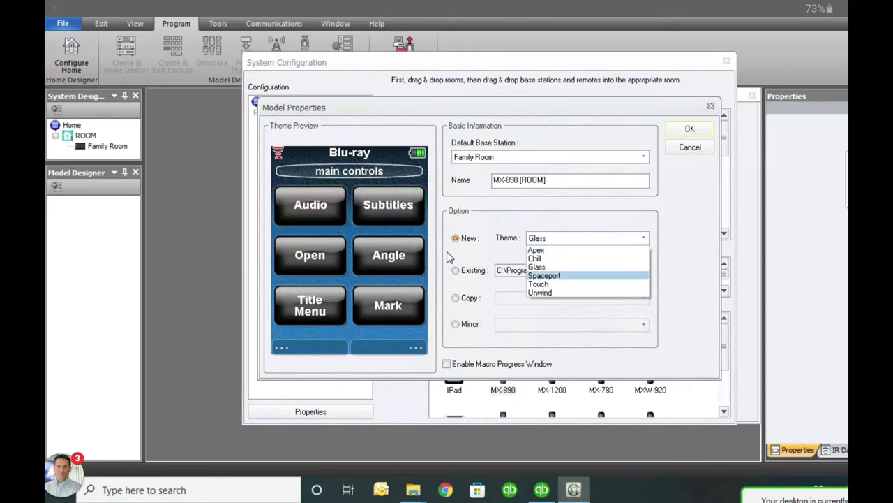
key(Down)
key(Return)
Step: Preview the Spaceport and Unwind themes for the new MX-890 remote
key(alt+Down)
key(Up)
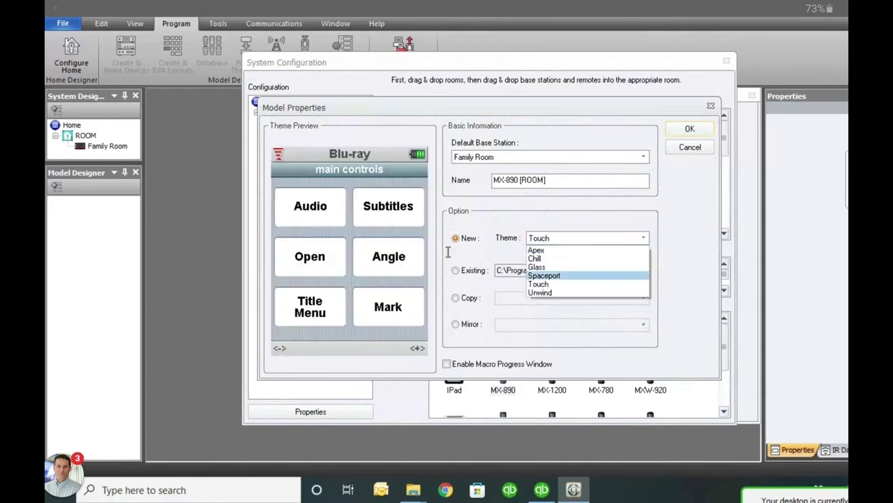
key(Return)
key(alt+Down)
key(Up)
key(Up)
key(Up)
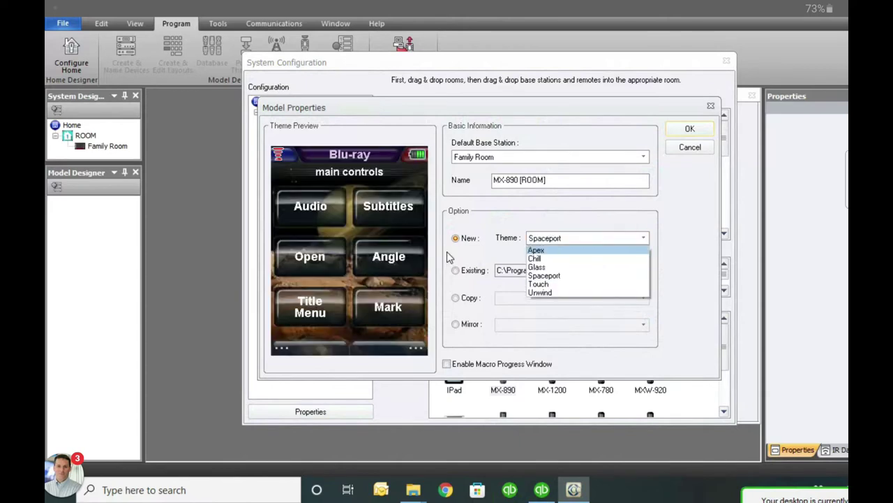
key(Down)
key(Down)
key(Down)
key(Down)
key(Down)
key(Return)
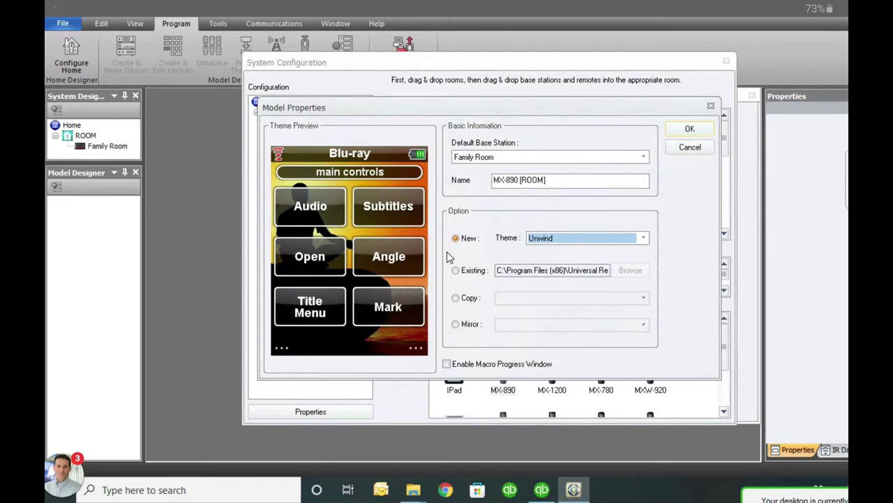
Step: Set the MX-890 remote's theme to Apex, accept its properties and close the system configuration
key(alt+Down)
key(Up)
key(Up)
key(Up)
key(Up)
key(Up)
key(Return)
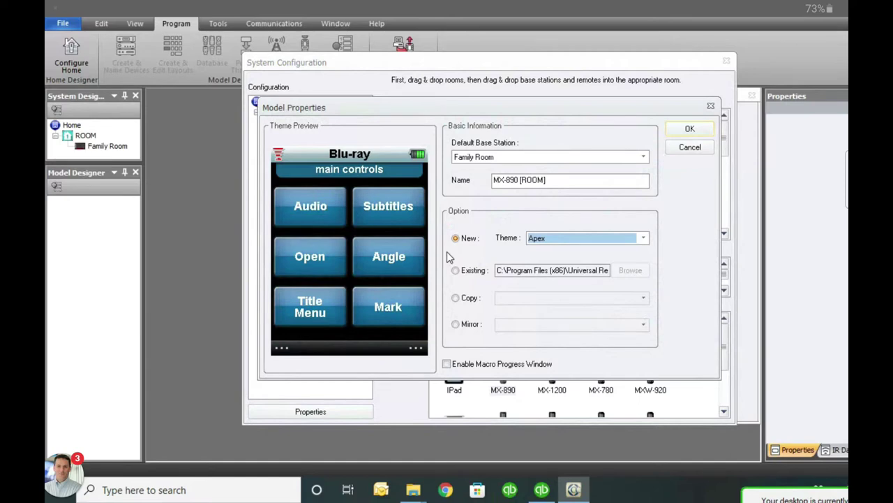
key(Return)
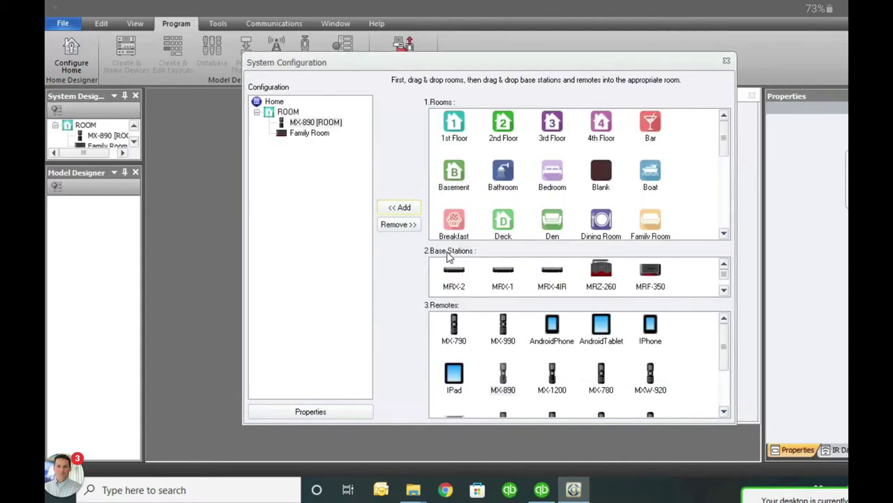
key(Escape)
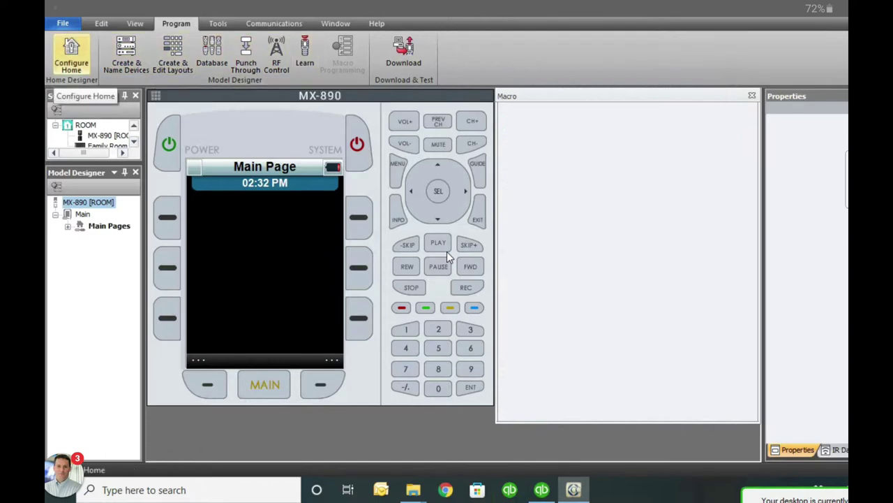
Step: Review the Family Room base station's RF ID, name and port labels in the home configuration
click(72, 56)
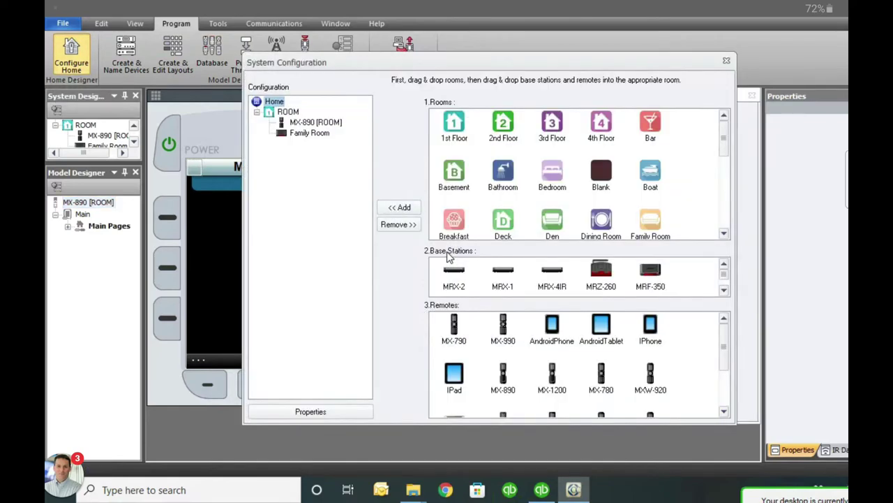
click(309, 132)
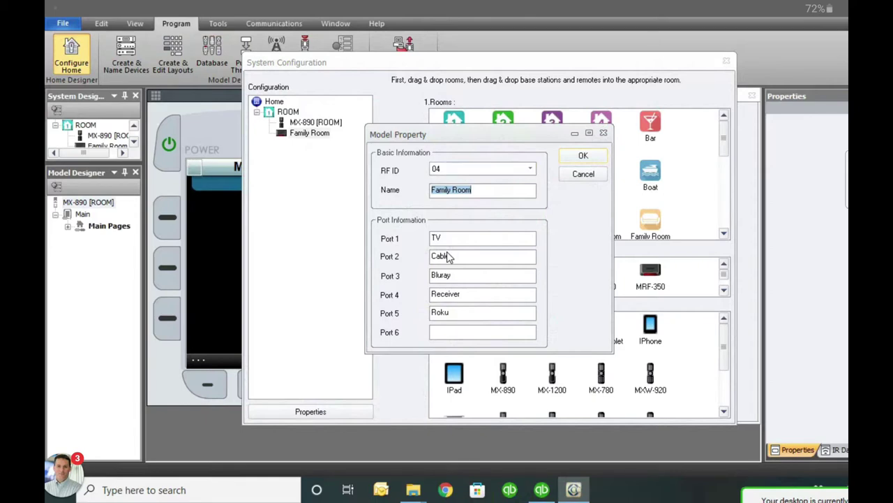
key(Return)
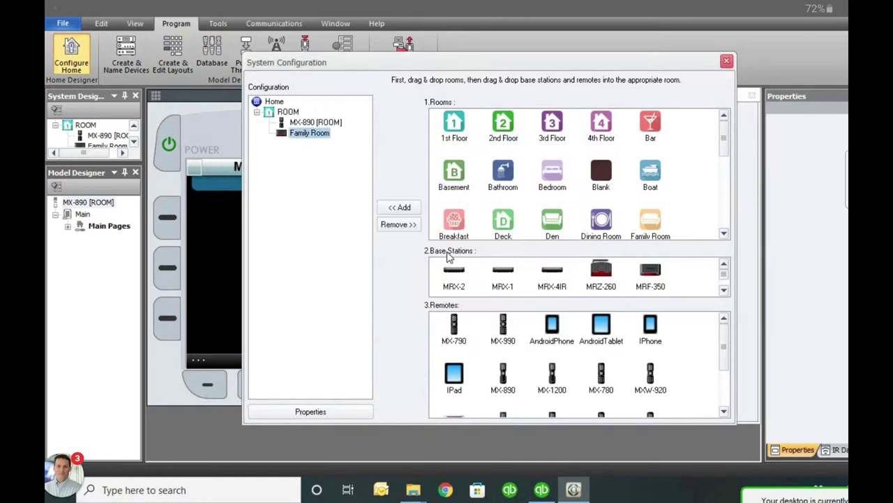
key(Escape)
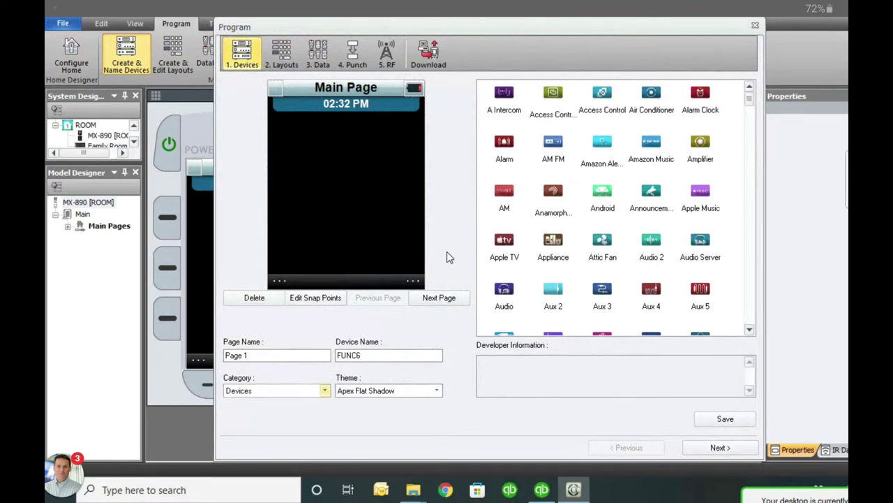
Step: Examine the icons offered in the Activities and Blanks categories for the remote's main page
key(alt+Down)
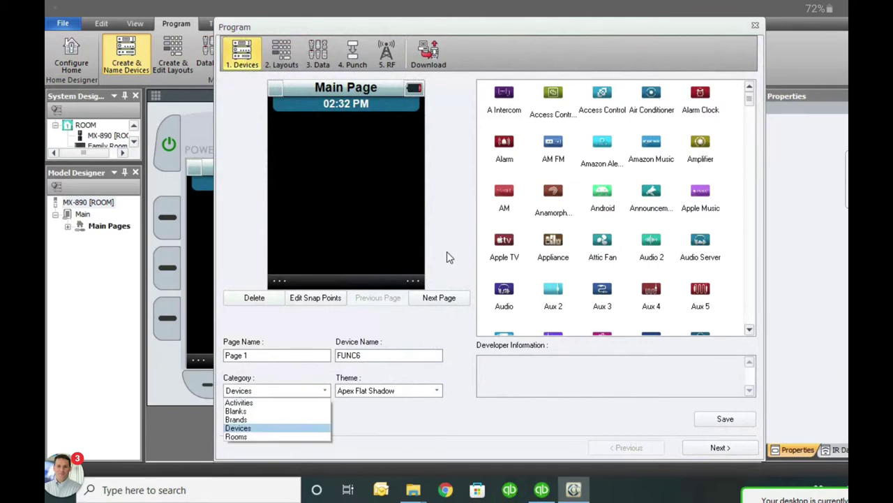
key(Up)
key(Up)
key(Up)
key(Down)
key(Up)
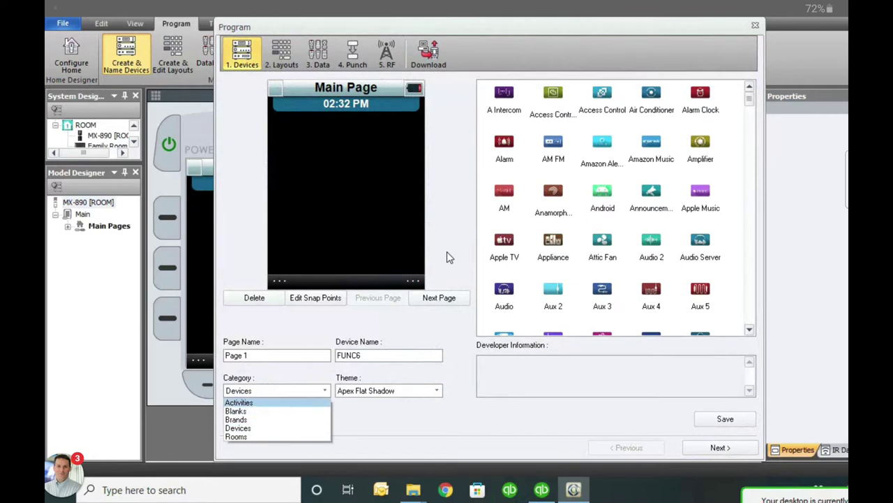
key(Return)
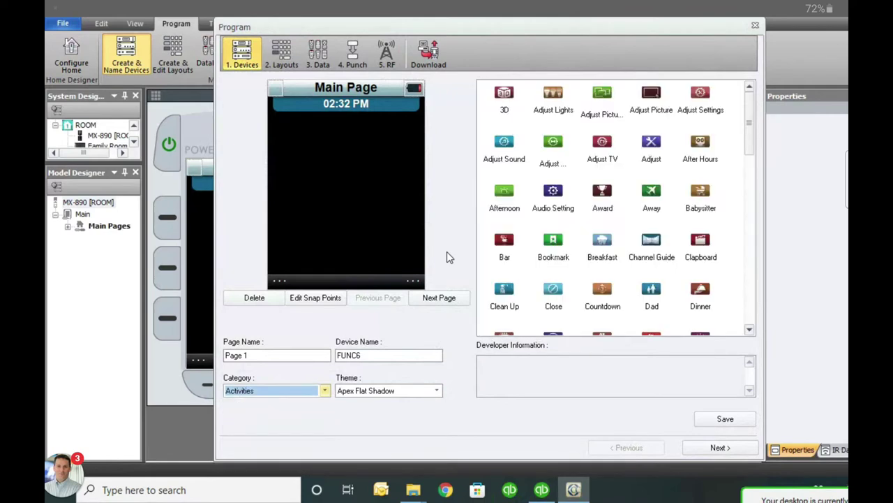
key(alt+Down)
key(Down)
key(Return)
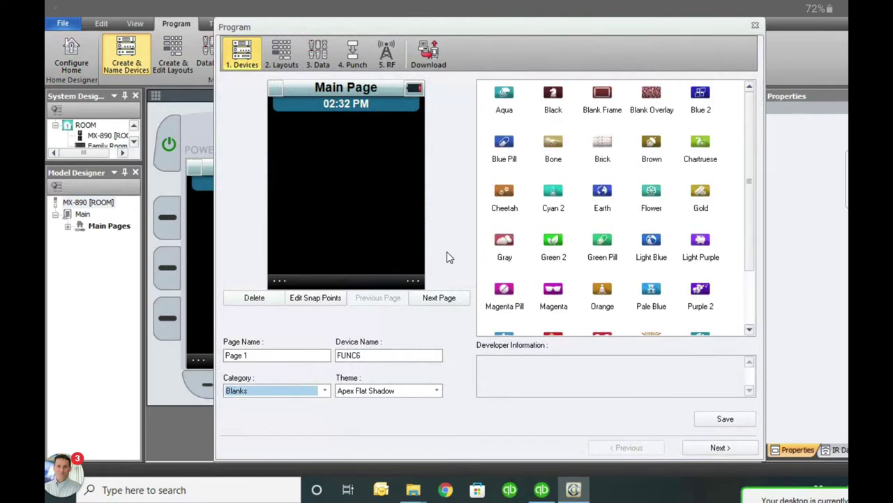
Step: Examine the icons offered in the Rooms and Devices categories for the remote's main page
key(alt+Down)
key(Down)
key(Down)
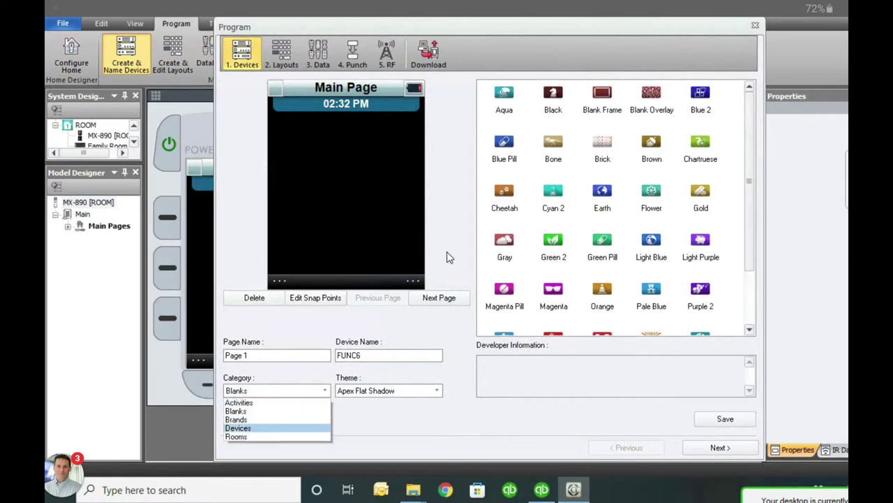
key(Down)
key(Return)
key(alt+Down)
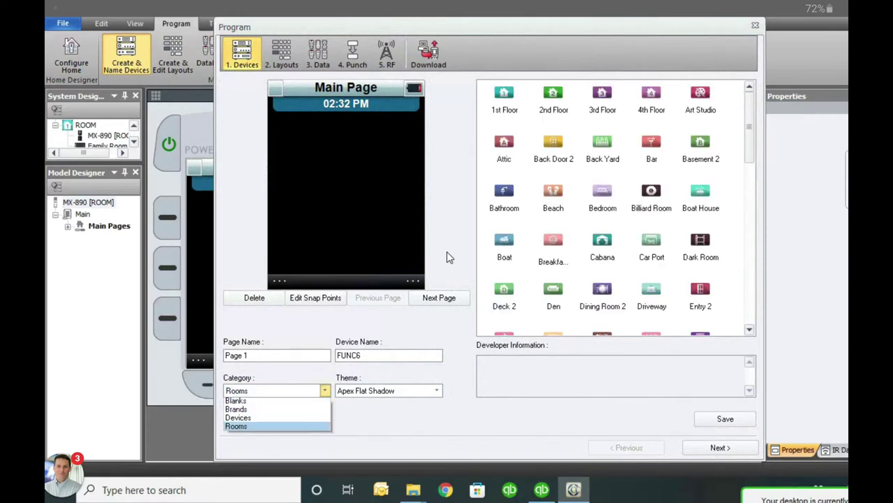
key(Up)
key(Up)
key(Down)
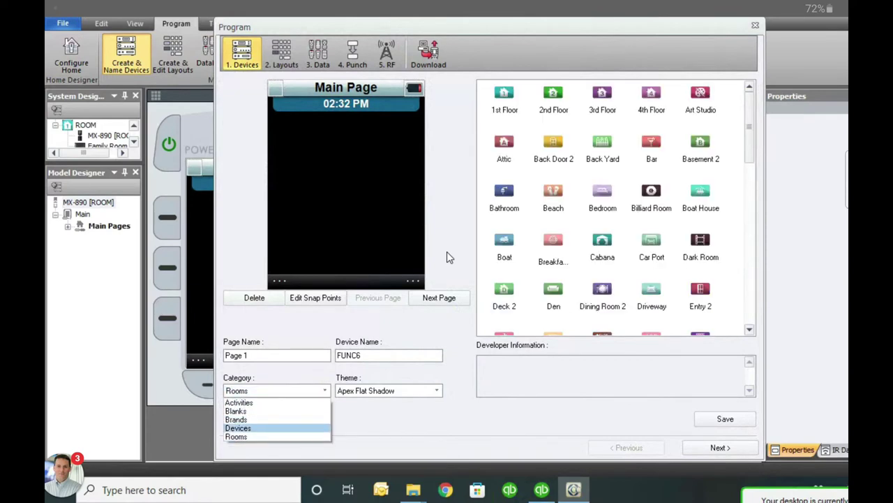
key(Return)
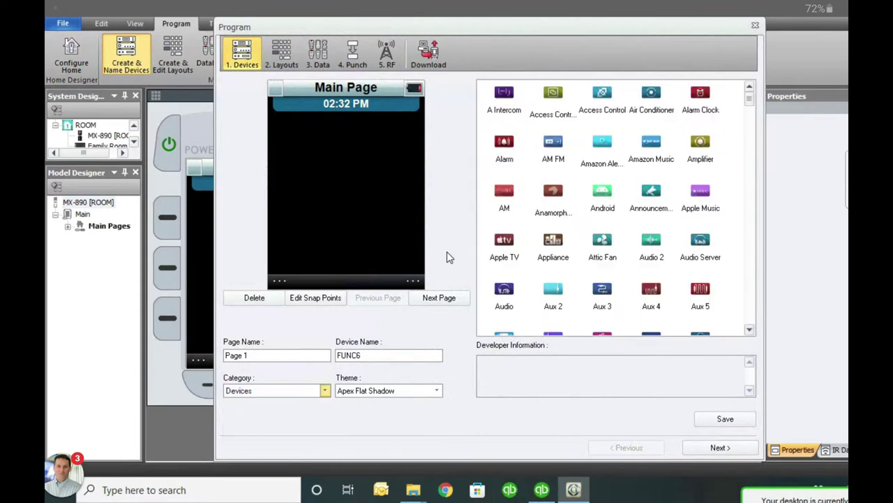
Step: Add the Cablevision icon from the Brands category to the upper-left slot of the remote's main page
key(alt+Down)
key(Down)
key(Return)
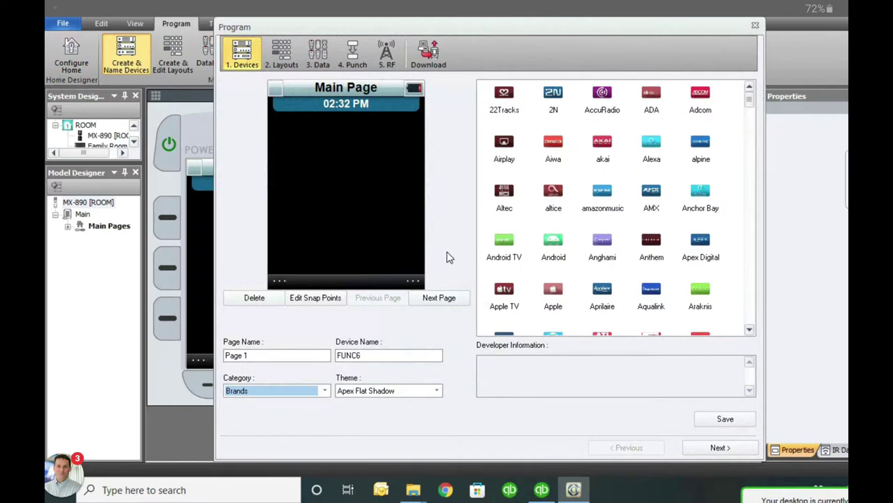
scroll(449, 257, down, 2)
scroll(449, 257, down, 3)
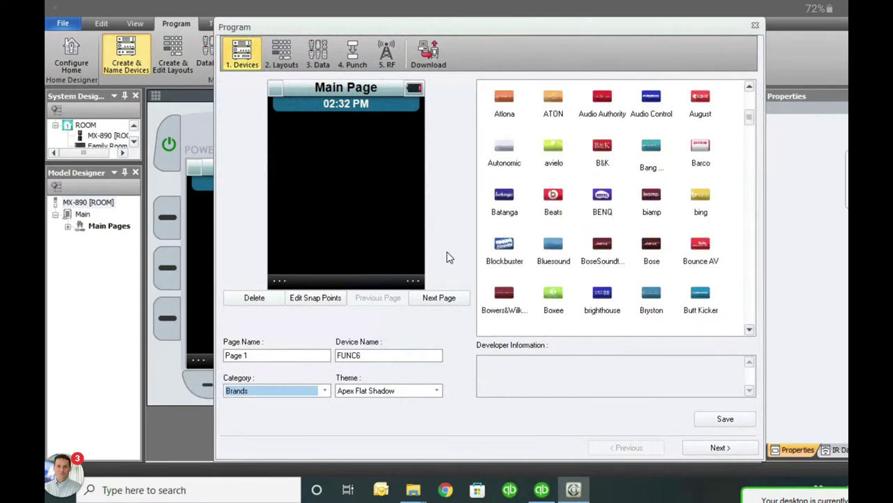
scroll(448, 257, down, 2)
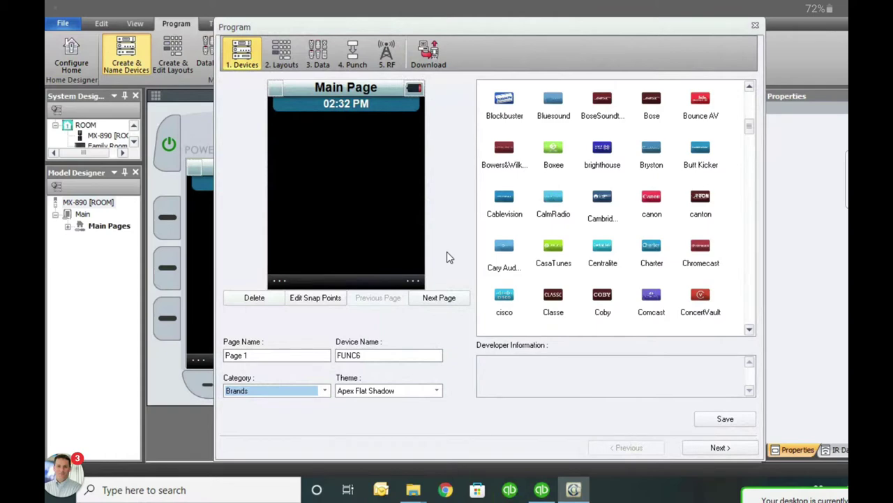
mouse_move(504, 203)
mouse_down()
mouse_move(492, 184)
mouse_move(445, 165)
mouse_move(314, 140)
mouse_up()
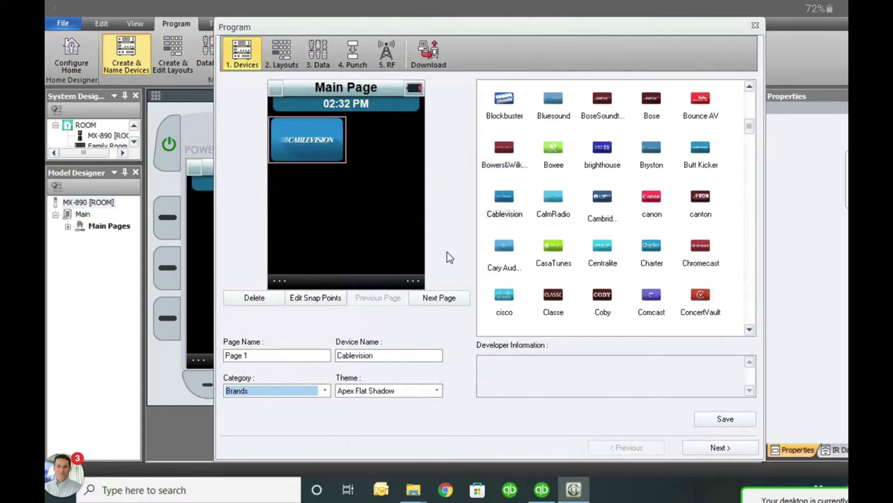
Step: Look through the rest of the brand icons and locate the Sony icon
scroll(449, 257, down, 1)
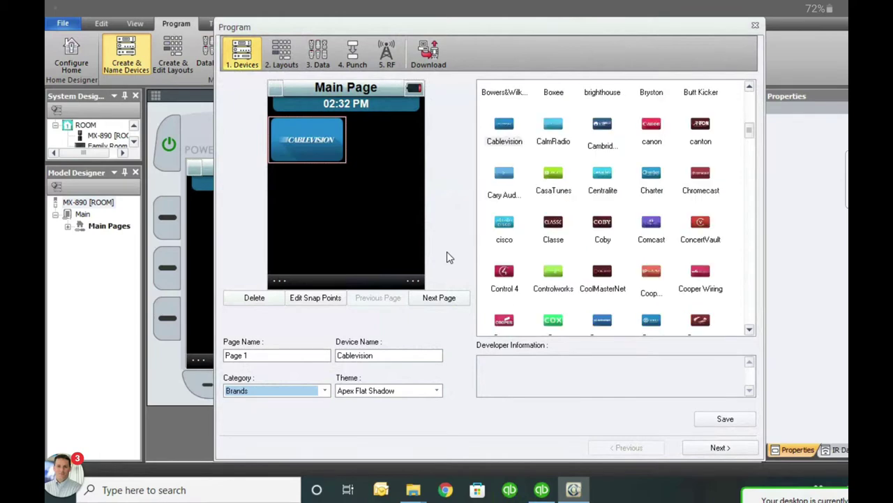
scroll(449, 257, down, 5)
scroll(449, 256, down, 8)
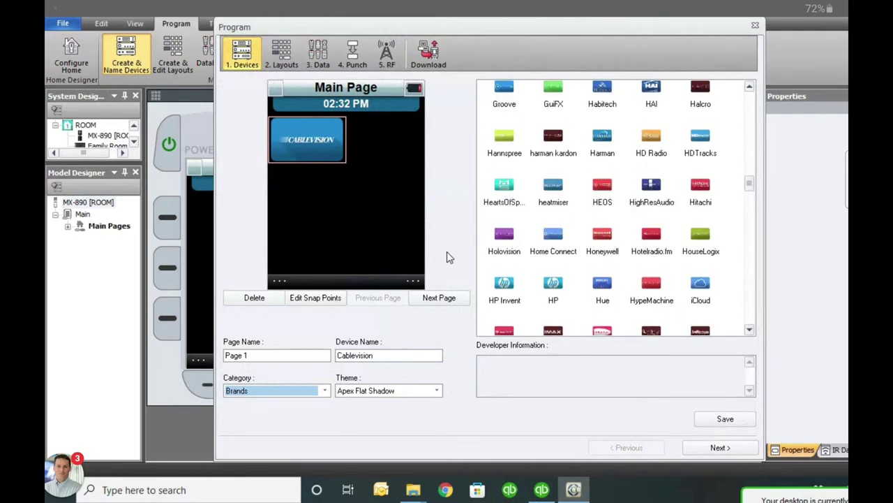
scroll(449, 257, down, 20)
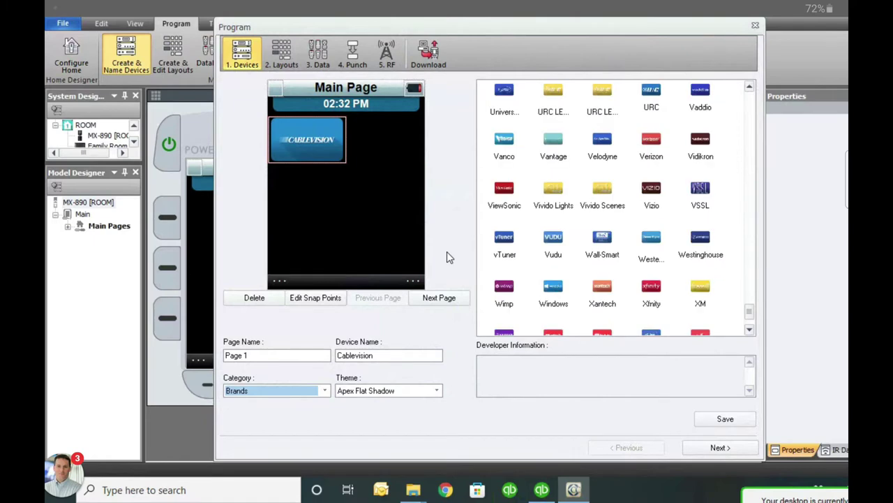
scroll(449, 257, up, 4)
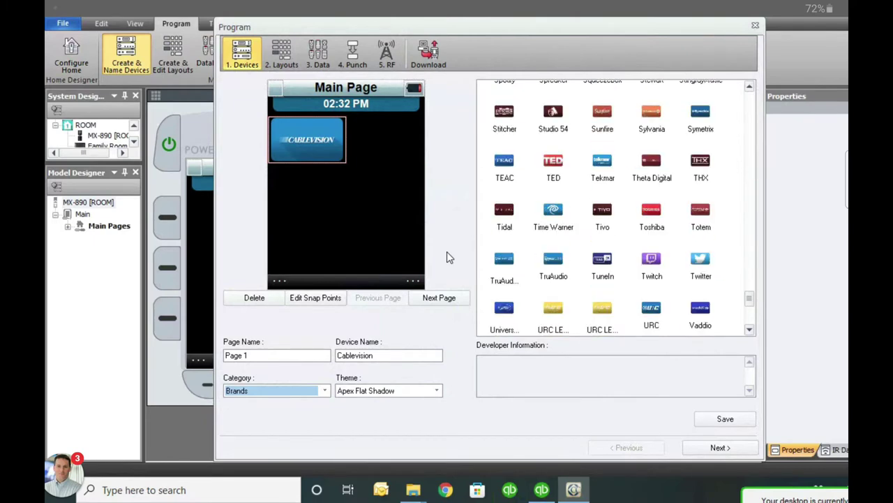
scroll(449, 257, up, 3)
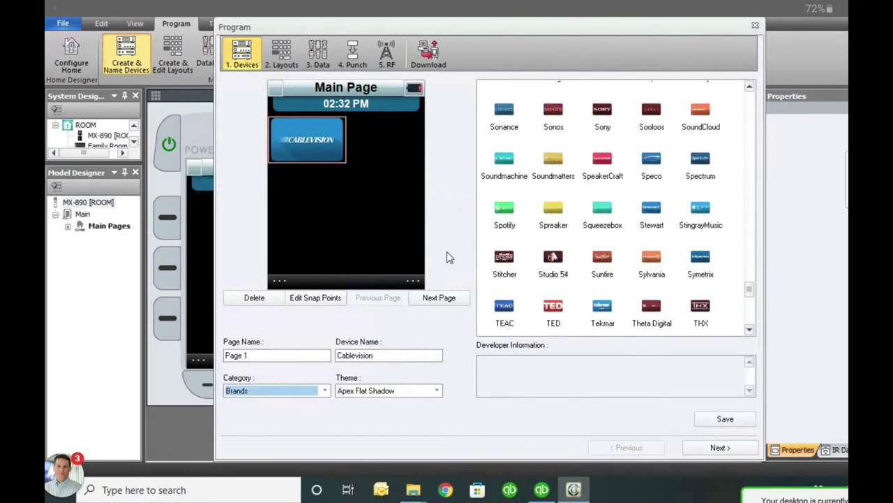
scroll(449, 257, up, 2)
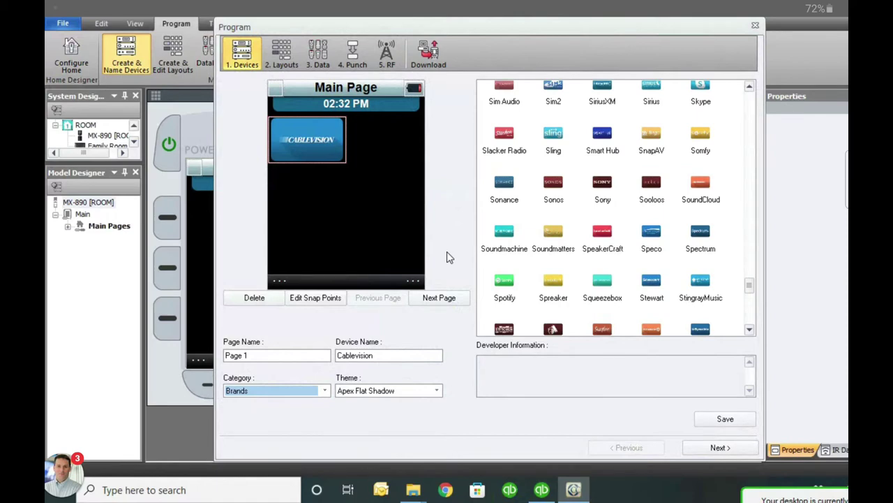
mouse_move(602, 183)
mouse_down()
mouse_move(190, 228)
mouse_move(335, 193)
mouse_move(598, 193)
mouse_up()
Step: Add the Blu-ray icon from the Devices category to the main page, directly below Cablevision
click(324, 391)
key(Down)
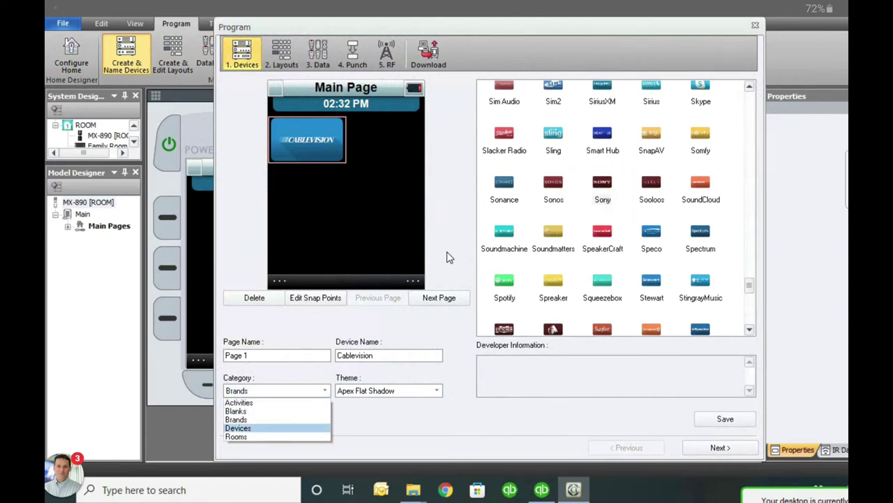
key(Return)
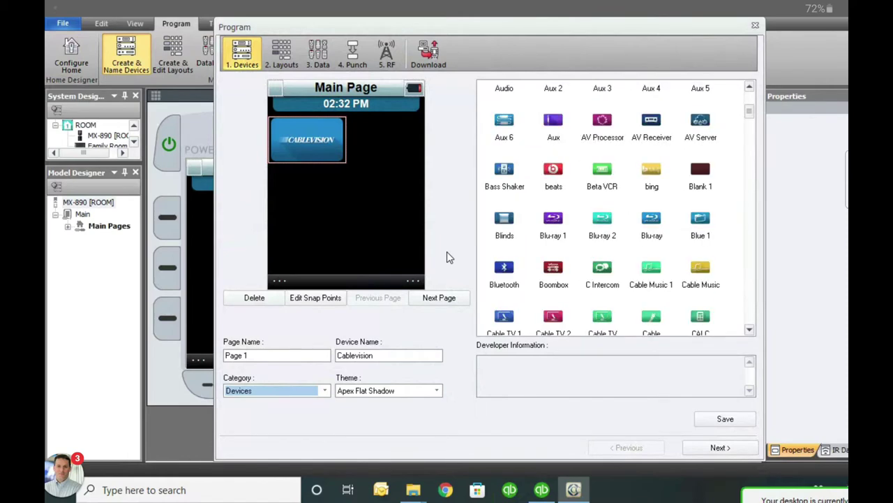
drag(651, 219, 307, 189)
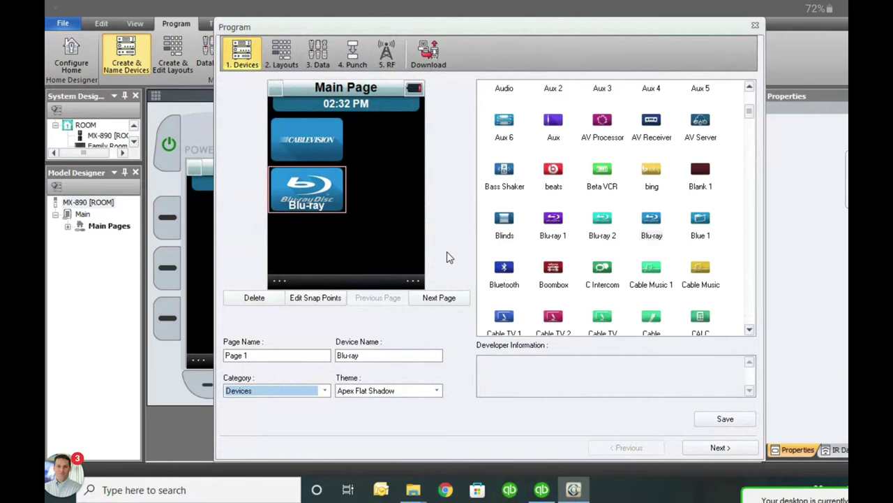
Step: Add the Roku icon from the Brands category to the main page, directly below Blu-ray
scroll(449, 257, down, 1)
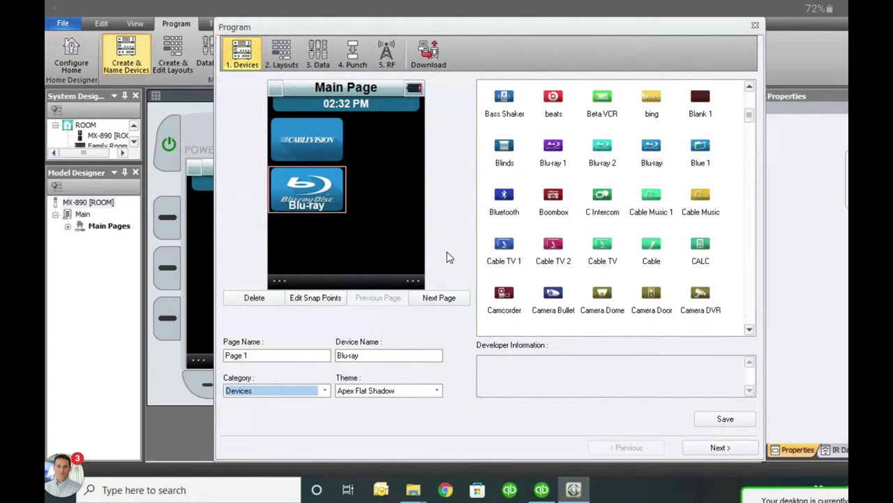
scroll(450, 257, down, 1)
scroll(449, 257, down, 7)
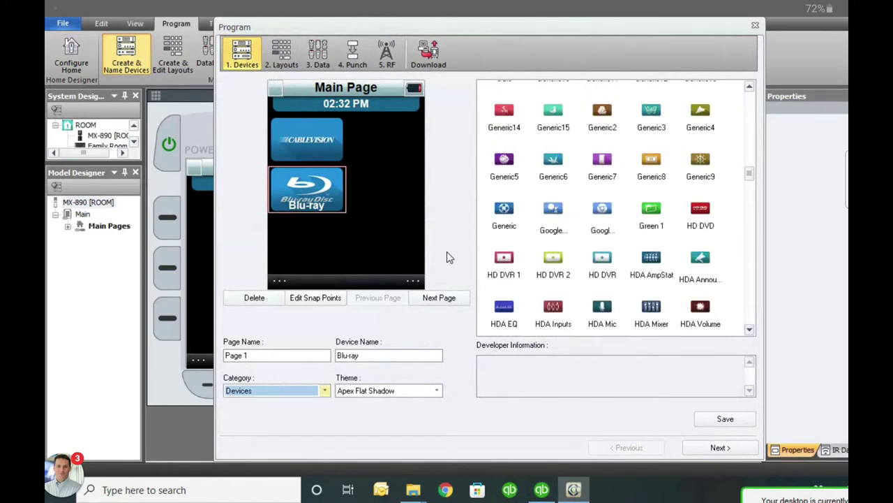
key(alt+Down)
key(Escape)
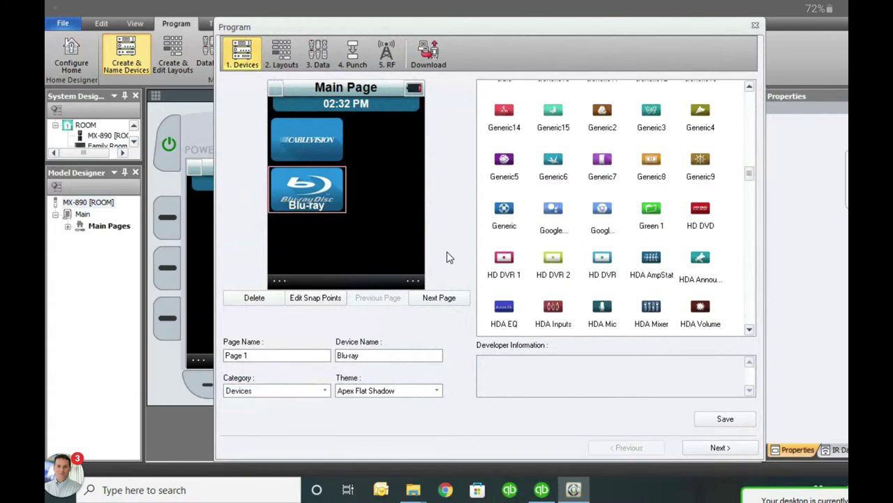
key(Up)
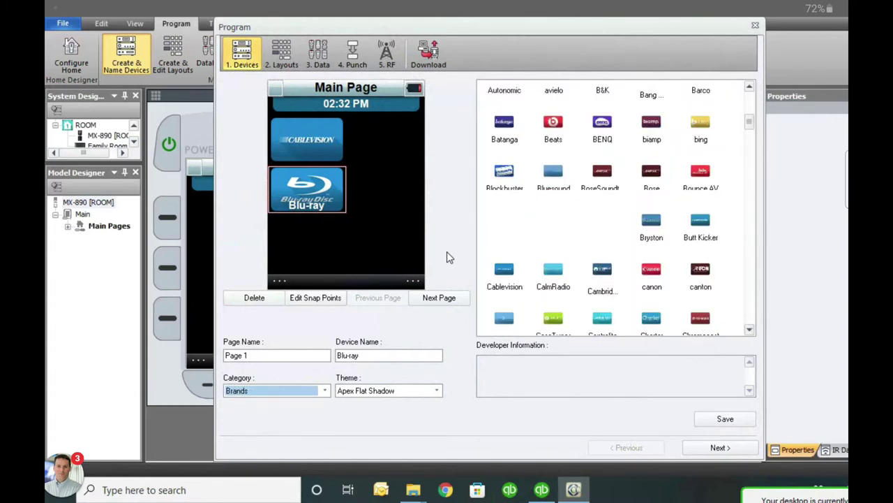
scroll(449, 258, down, 3)
scroll(450, 257, down, 5)
scroll(449, 257, down, 15)
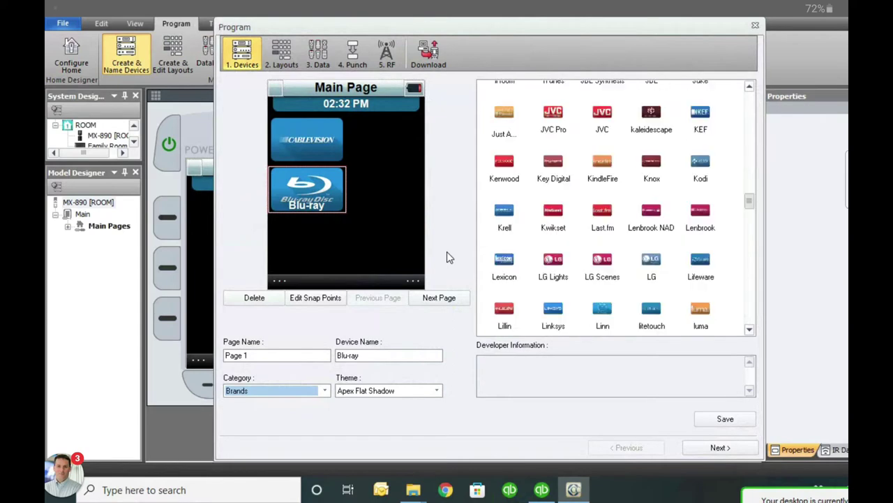
scroll(449, 258, down, 15)
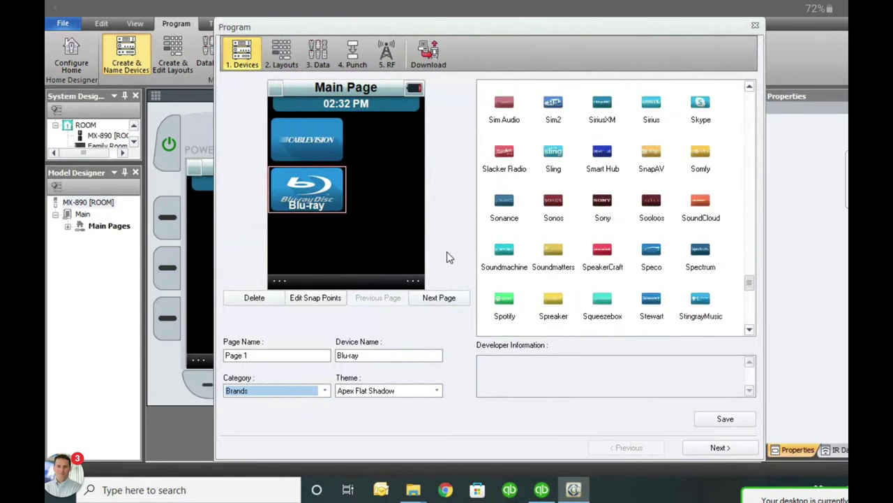
scroll(449, 258, up, 10)
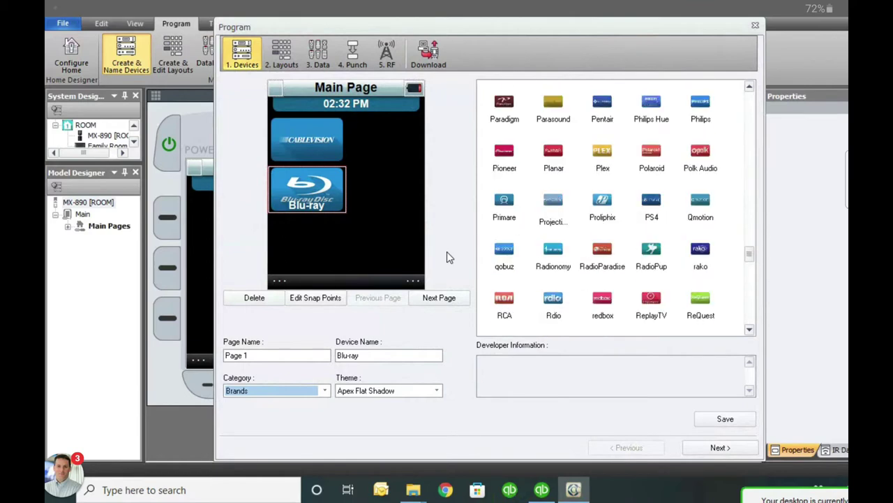
scroll(449, 258, down, 2)
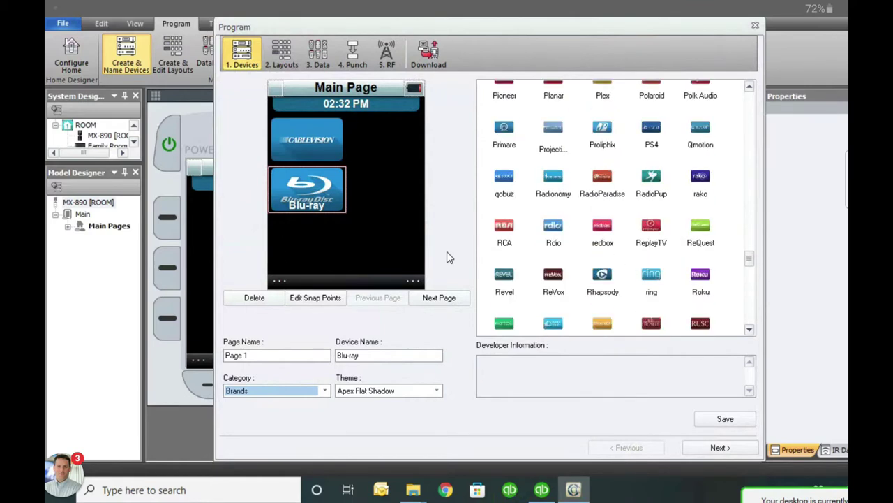
drag(701, 275, 319, 240)
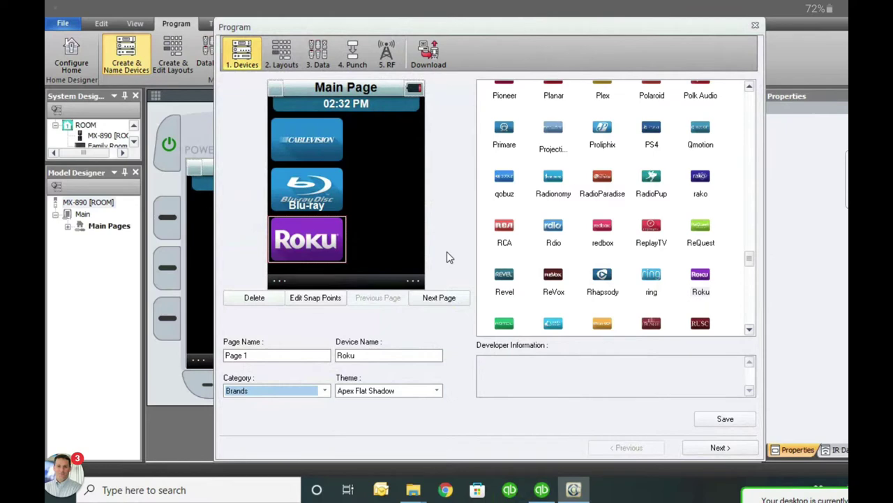
Step: Save the first page of devices and go to page 2 of the main page
click(439, 298)
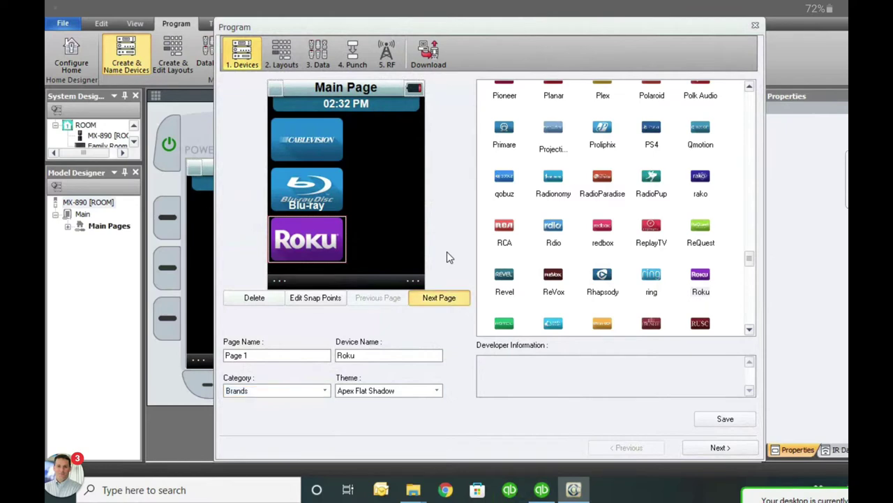
key(Return)
key(Return)
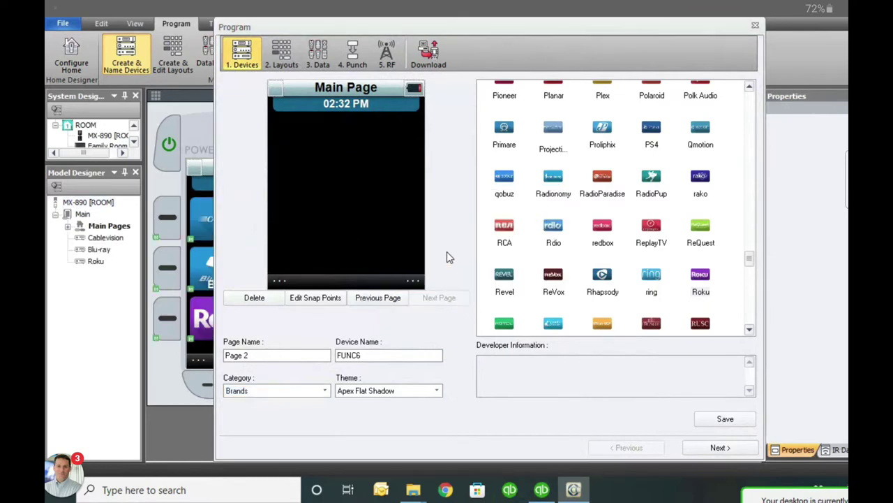
Step: Add the AV Receiver icon from the Devices category to the upper-left slot of page 2
click(324, 390)
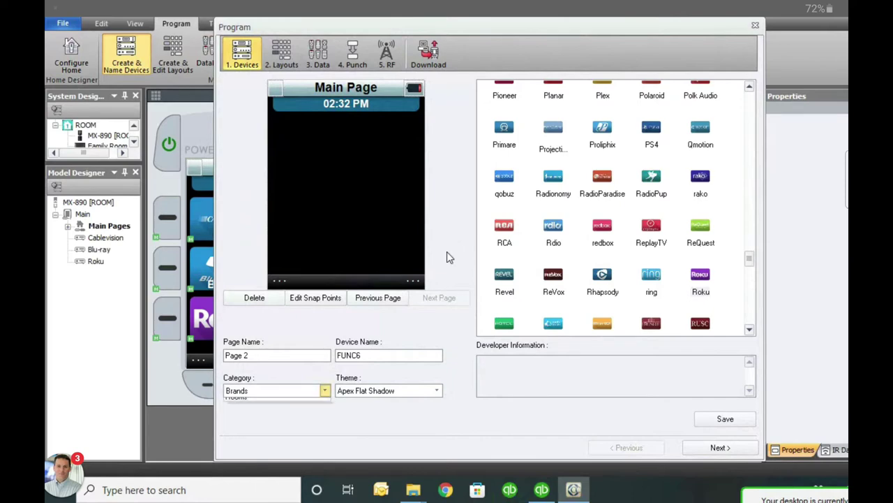
key(Return)
key(Down)
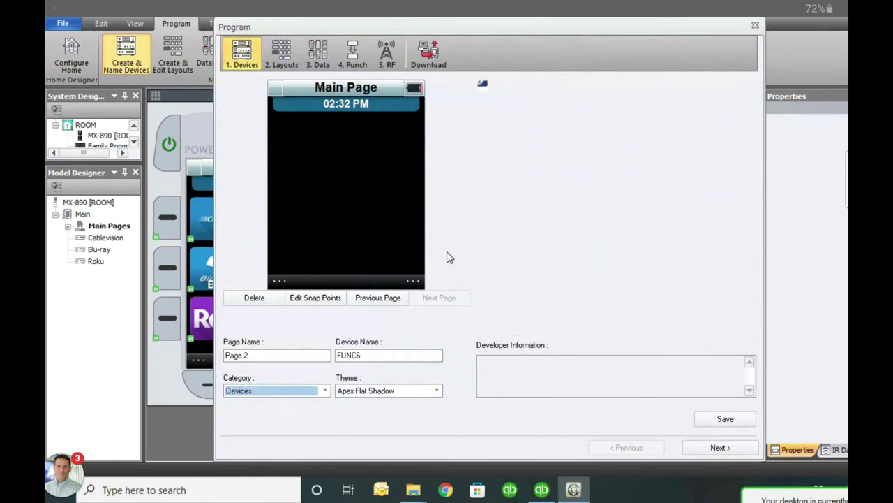
scroll(449, 258, down, 2)
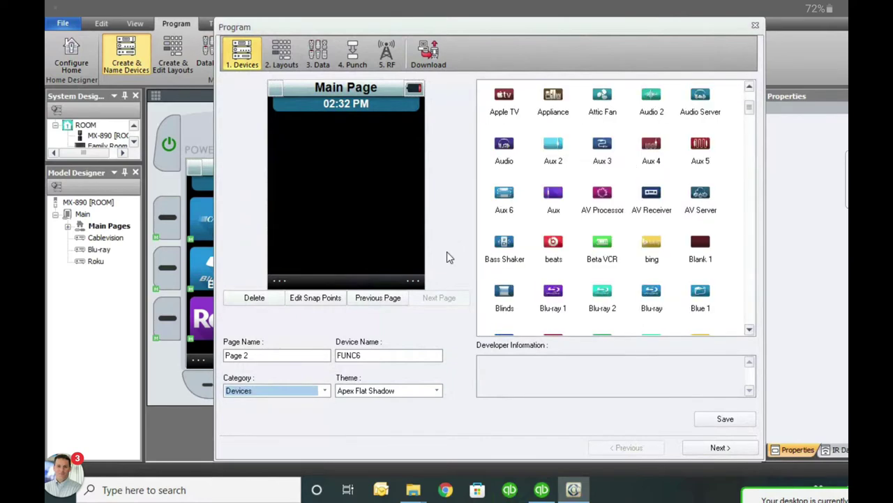
drag(651, 198, 307, 139)
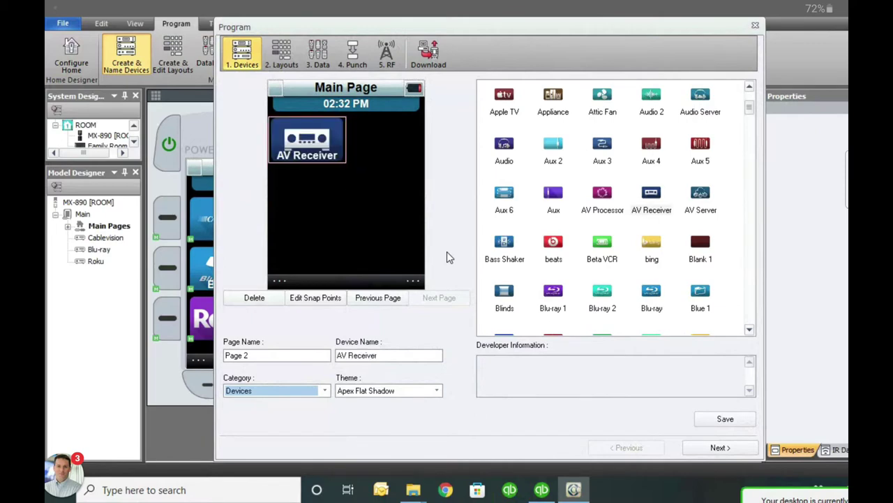
Step: Add the TV device icon directly below AV Receiver and save the page while moving on to the Layouts stage
scroll(449, 258, down, 10)
scroll(449, 257, down, 5)
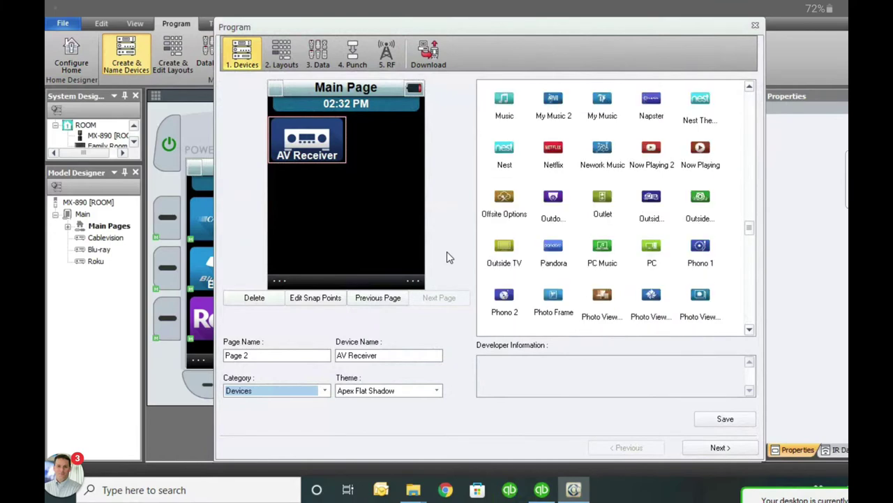
scroll(449, 258, down, 10)
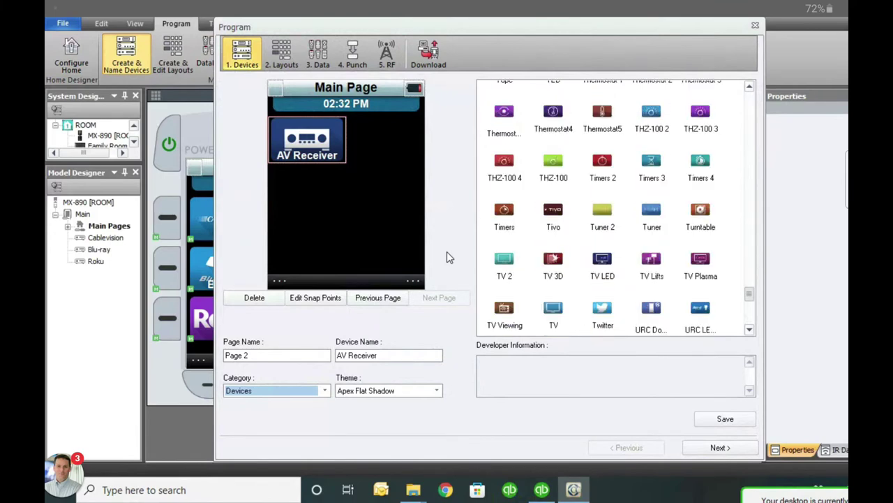
mouse_move(554, 300)
mouse_down()
mouse_move(508, 267)
mouse_move(324, 193)
mouse_up()
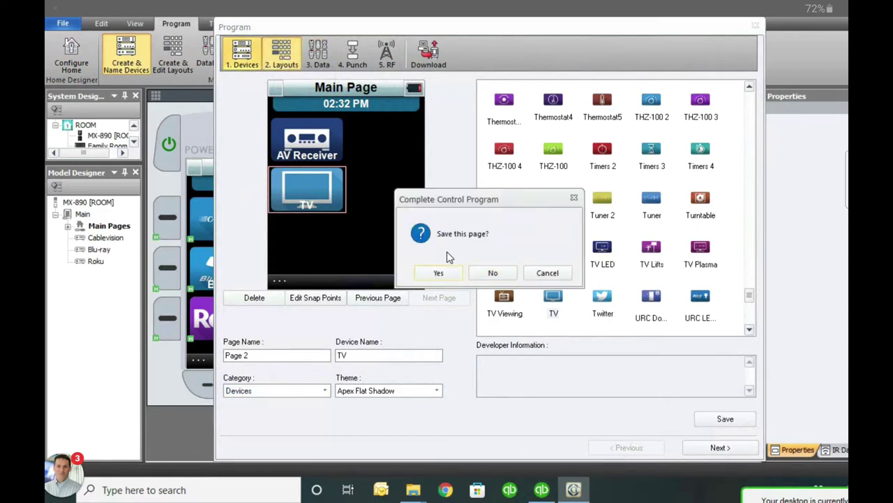
key(Return)
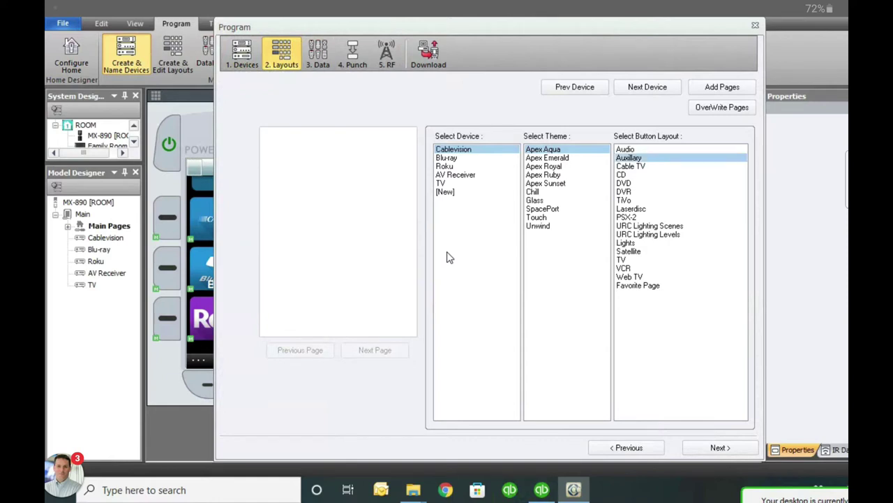
Step: Preview the DVD button layout in the different Apex color themes, such as Aqua, Emerald, Royal and Ruby
key(Down)
key(Down)
key(Down)
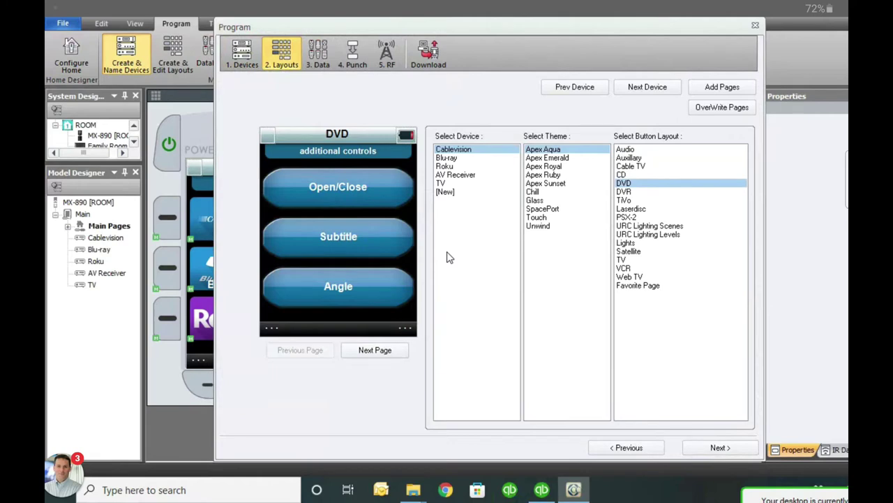
key(Down)
key(Down)
key(Down)
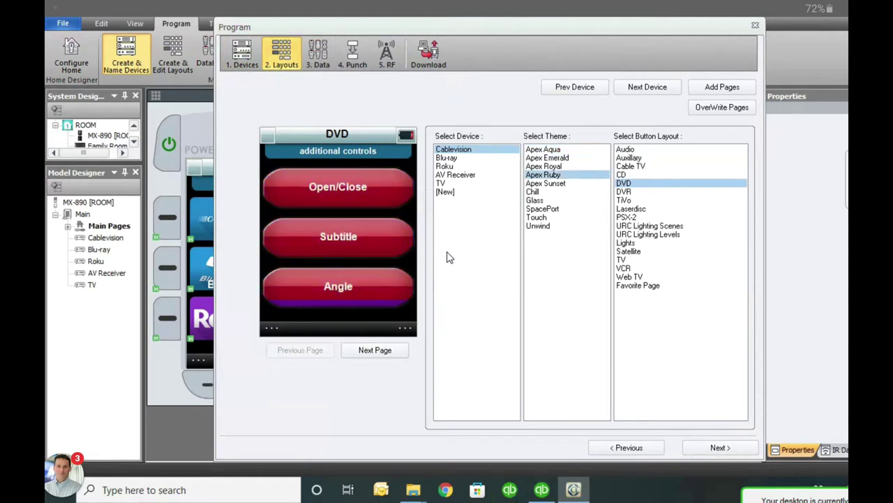
key(Down)
key(Up)
key(Up)
key(Up)
key(Up)
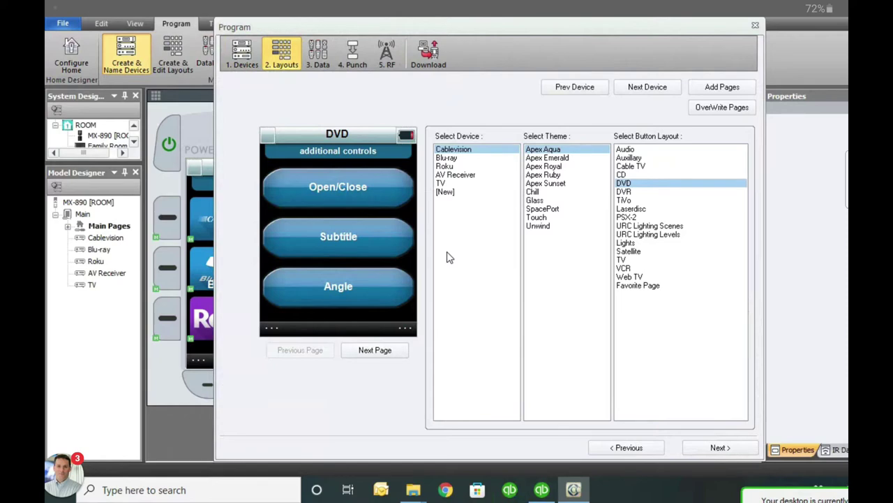
key(Down)
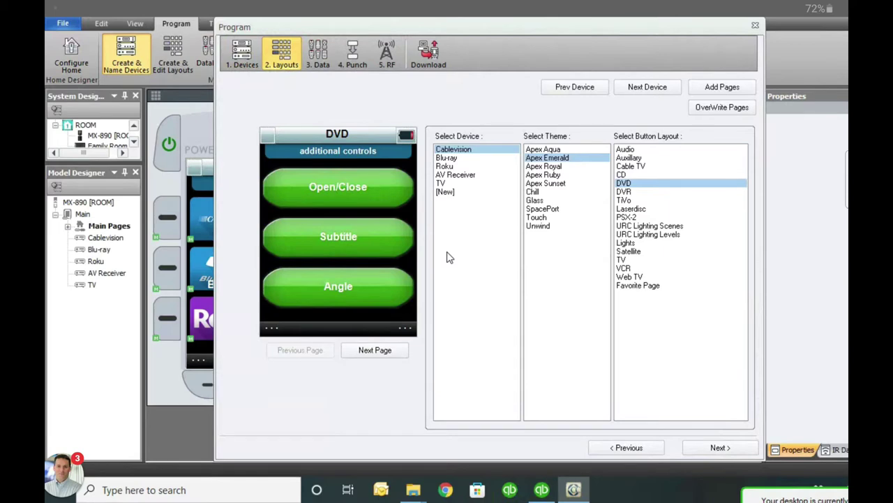
key(Down)
key(Down)
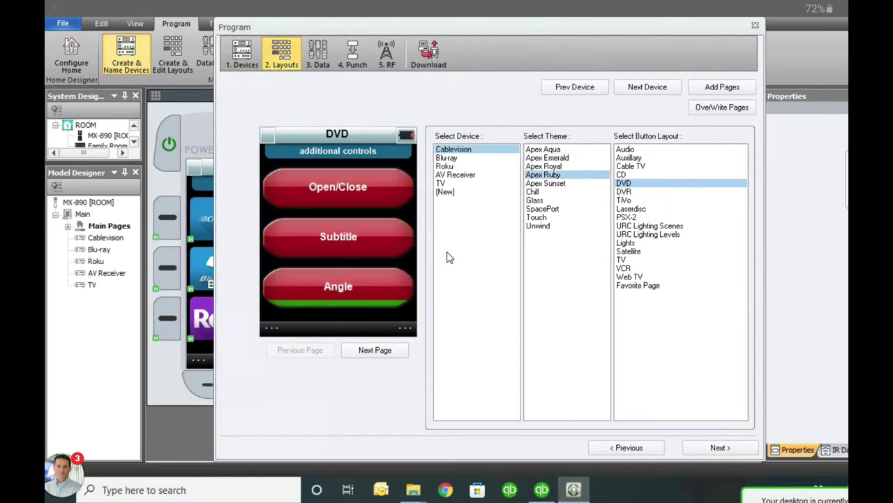
key(Up)
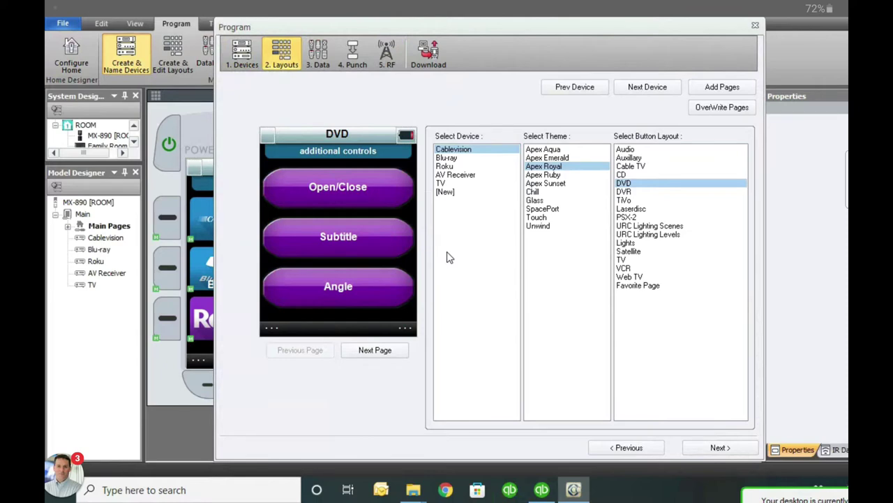
key(Up)
key(Up)
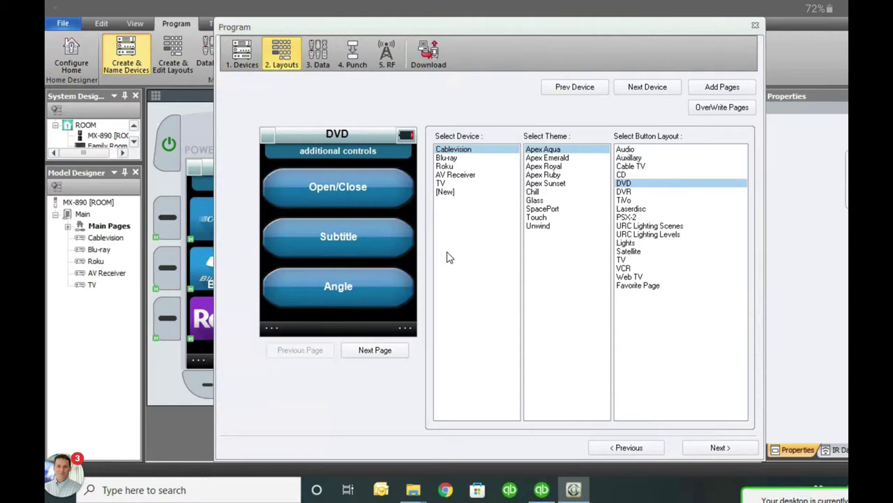
Step: Add Cable TV layout pages to Cablevision and DVD layout pages to Blu-ray, both in the Apex Aqua theme
key(Up)
key(Up)
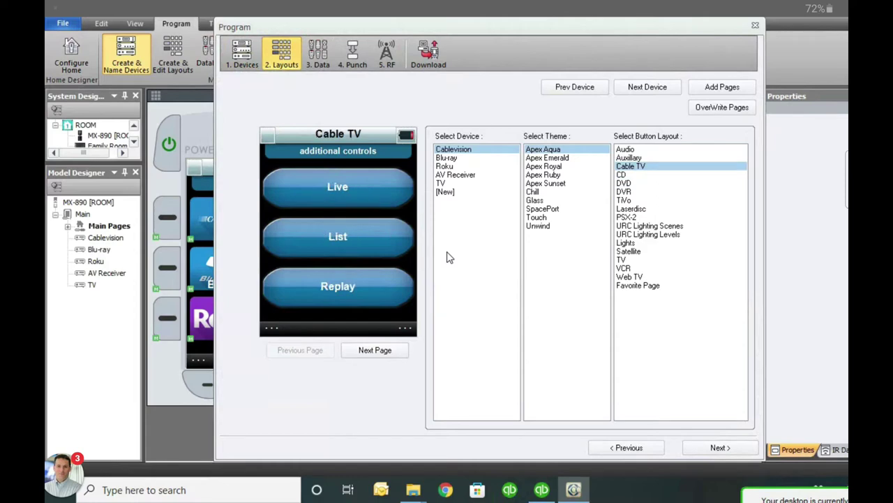
click(722, 87)
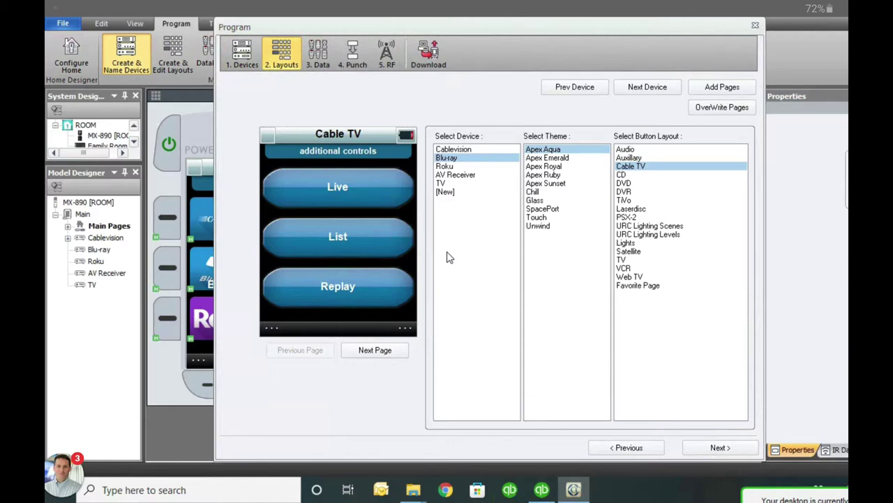
key(d)
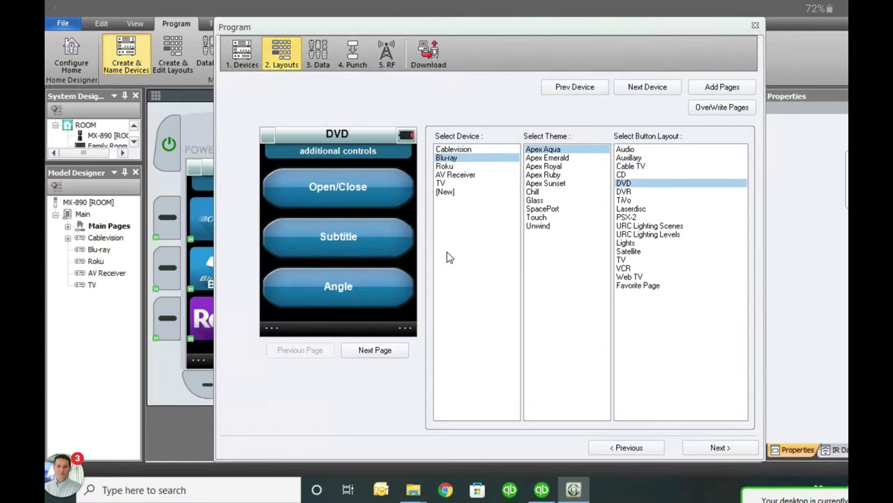
click(721, 86)
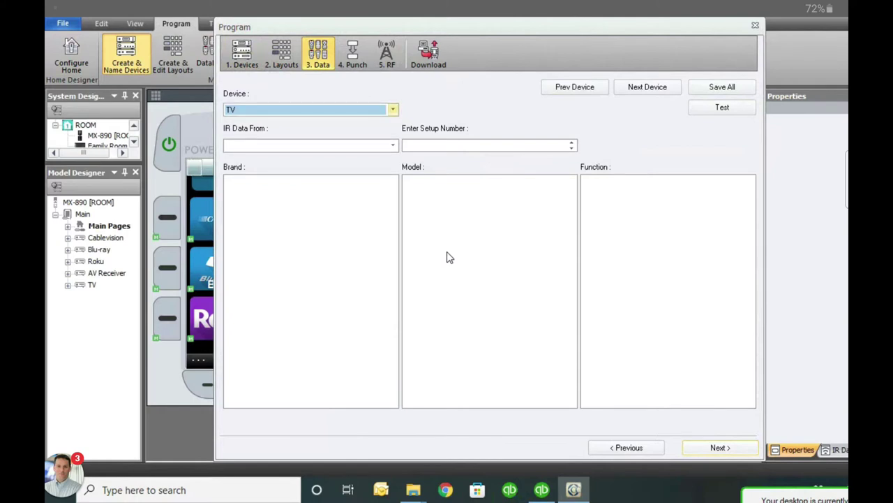
Step: Set the IR data source of the TV device to the TV category
key(Tab)
key(alt+Down)
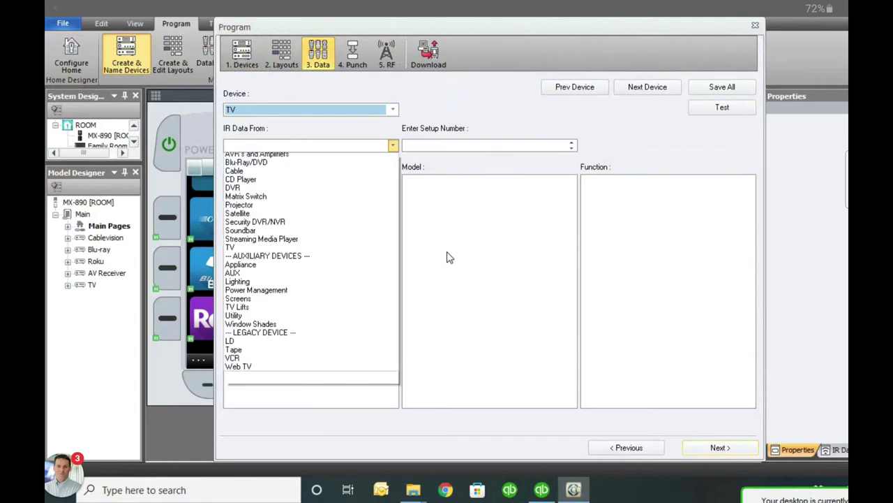
key(Down)
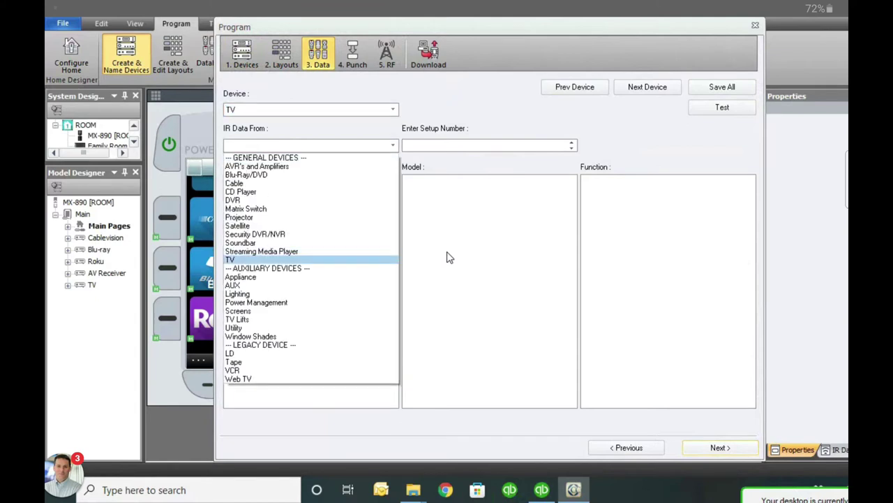
key(Return)
Step: Look through the devices available for IR data assignment and open the list of IR data categories for the TV
key(shift+Tab)
key(alt+Down)
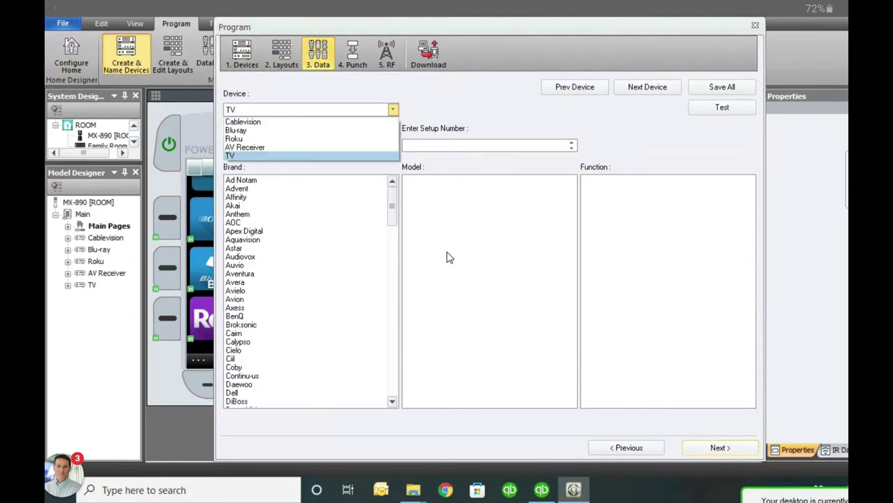
key(Up)
key(Up)
key(Up)
key(Down)
key(Down)
key(Down)
key(Up)
key(Up)
key(Up)
key(Down)
key(Down)
key(Down)
key(Return)
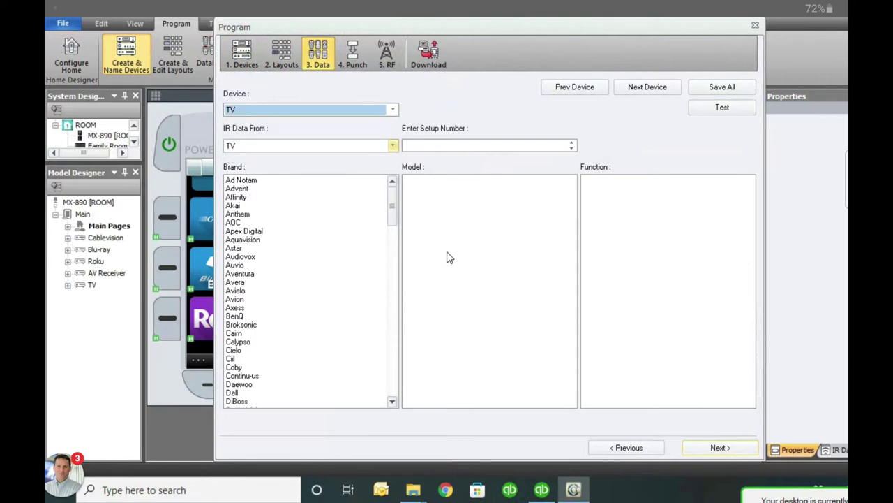
click(393, 145)
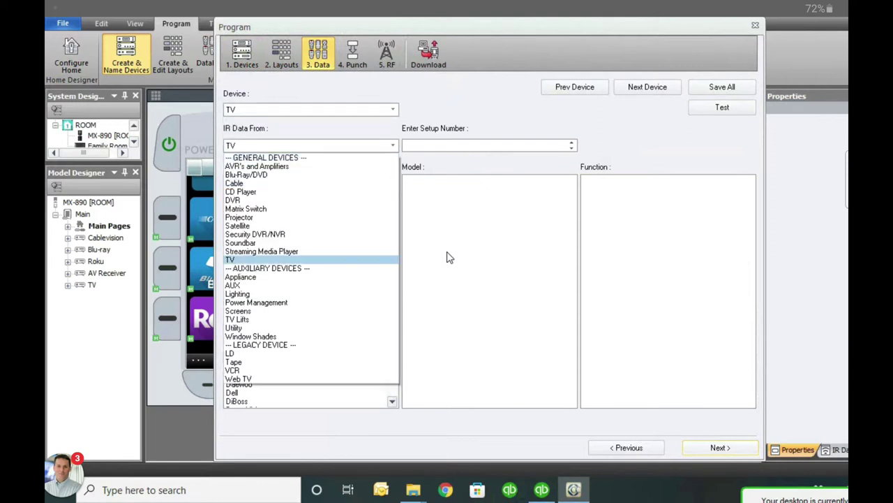
Step: Keep the TV category as the TV's IR data source and choose Sony as the brand
key(Return)
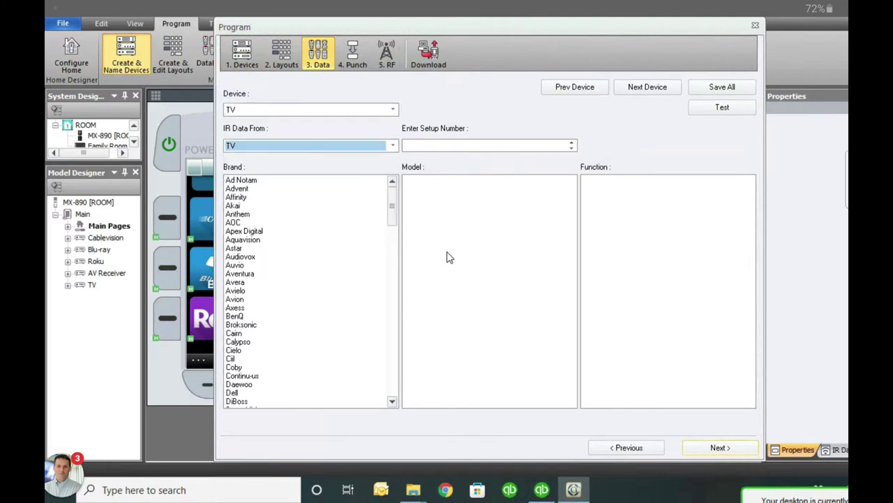
click(241, 324)
key(s)
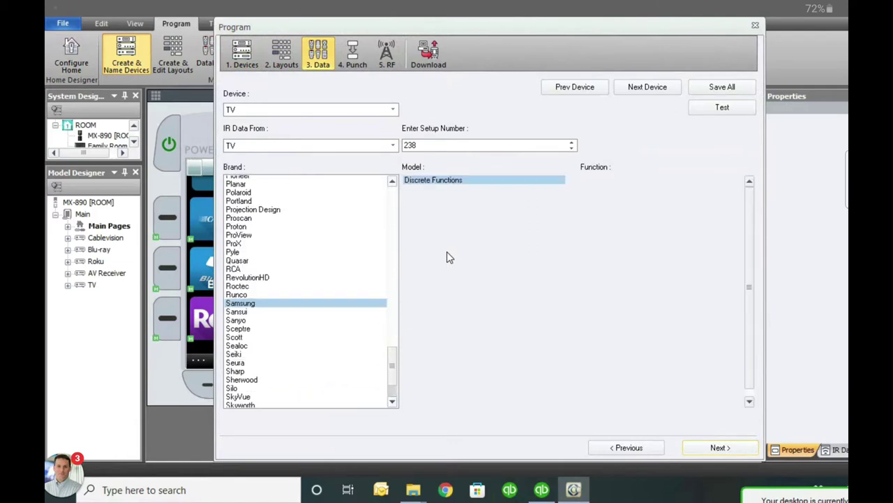
key(o)
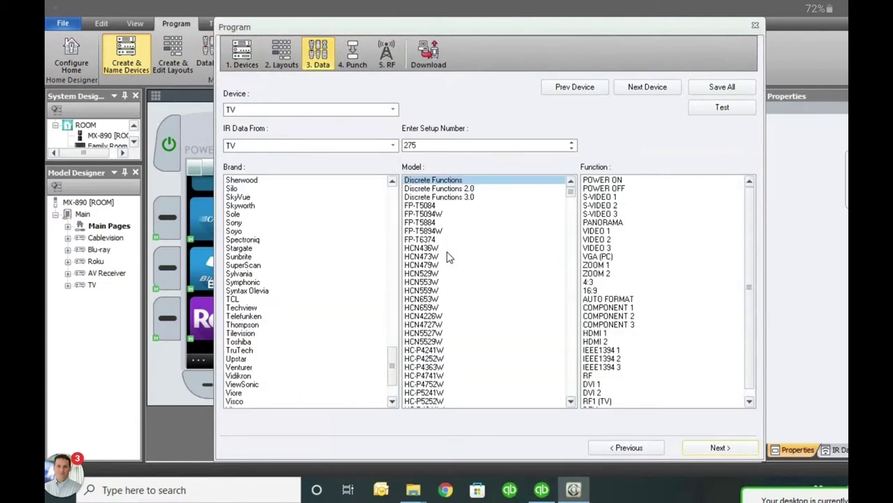
key(n)
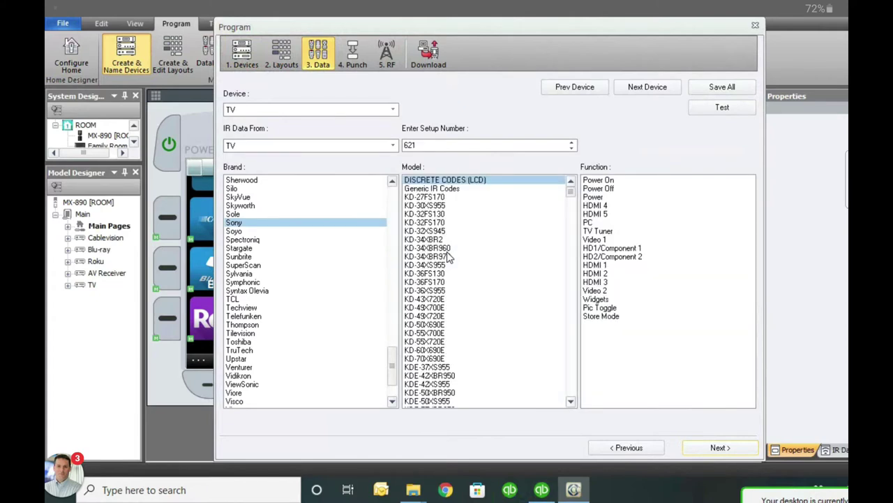
Step: Browse the Sony KD-series TV models, such as KD-36FS170, KD-34XS955 and KD-32XS945, and their functions
click(450, 256)
key(Down)
key(Down)
key(Down)
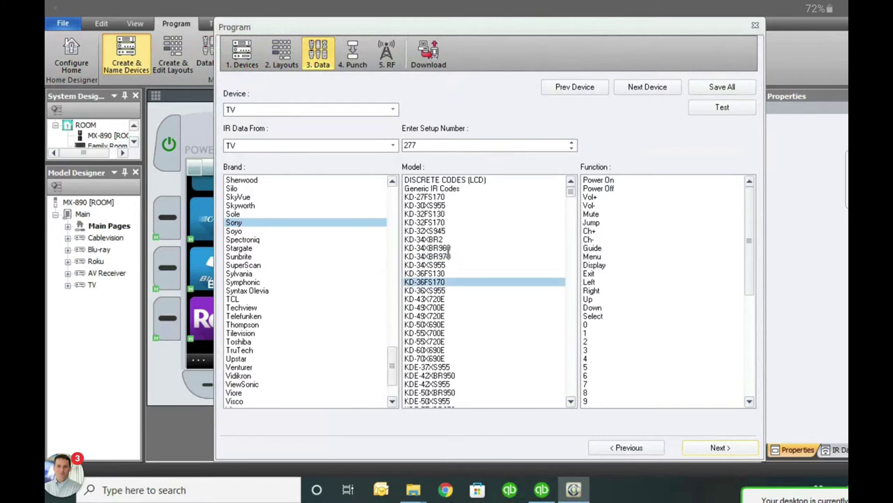
key(Up)
key(Up)
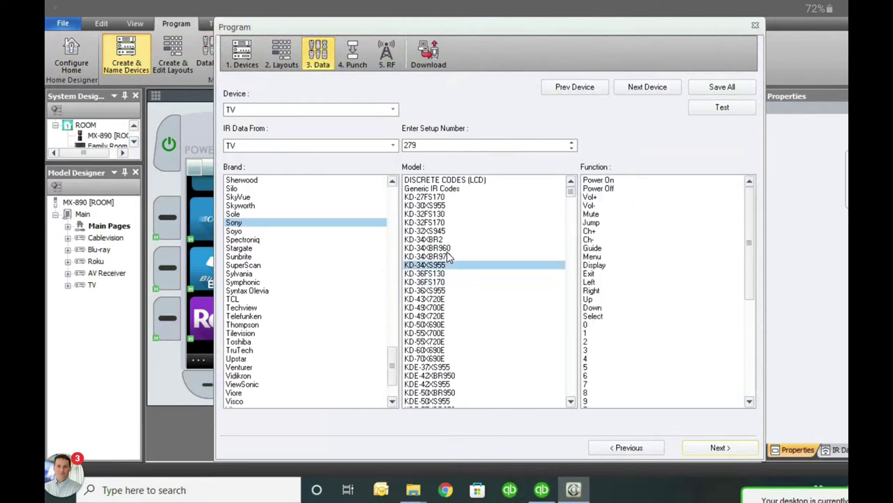
key(Up)
key(Up)
key(Up)
key(Up)
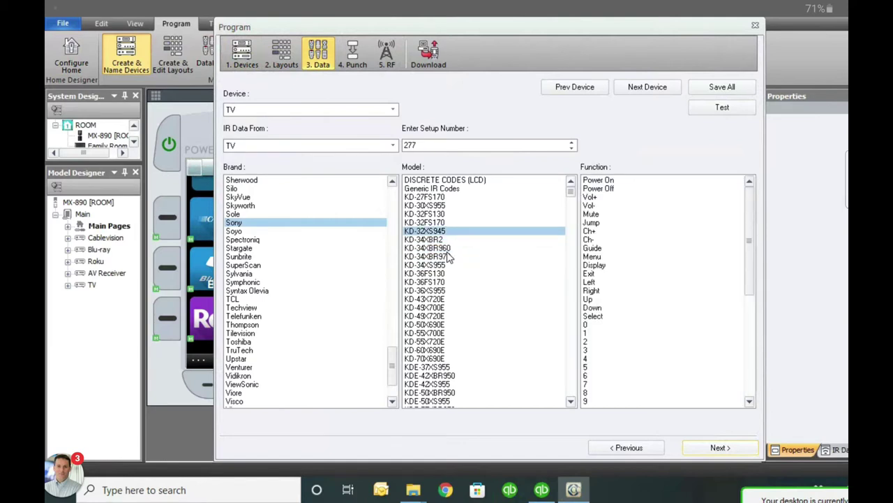
Step: Choose the Sony model XBR-65X900F for the TV's IR data
scroll(450, 257, down, 20)
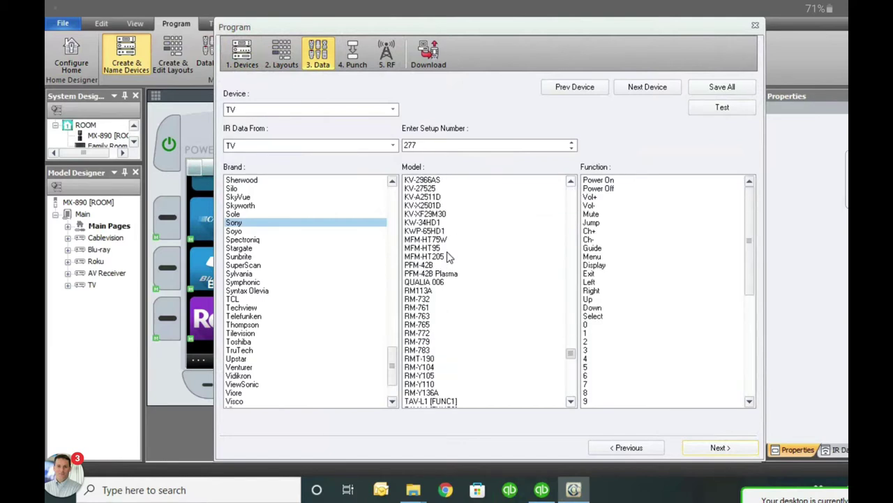
scroll(449, 257, down, 7)
click(426, 358)
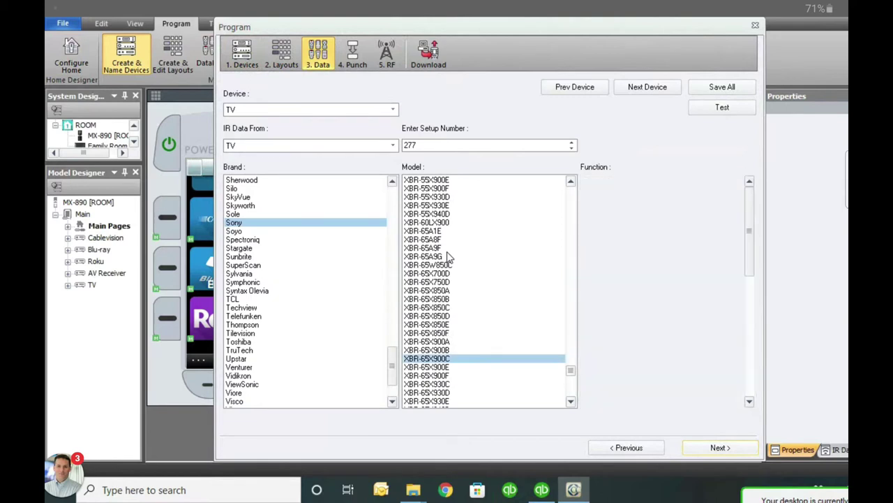
key(Down)
key(Down)
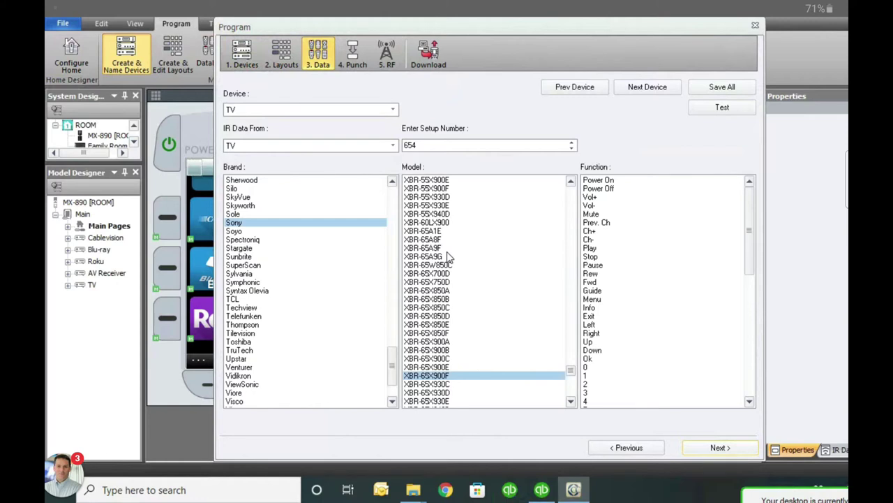
Step: Examine the XBR-65X900F function list, including the discrete power commands and the HDMI 1 to HDMI 4 inputs
key(Down)
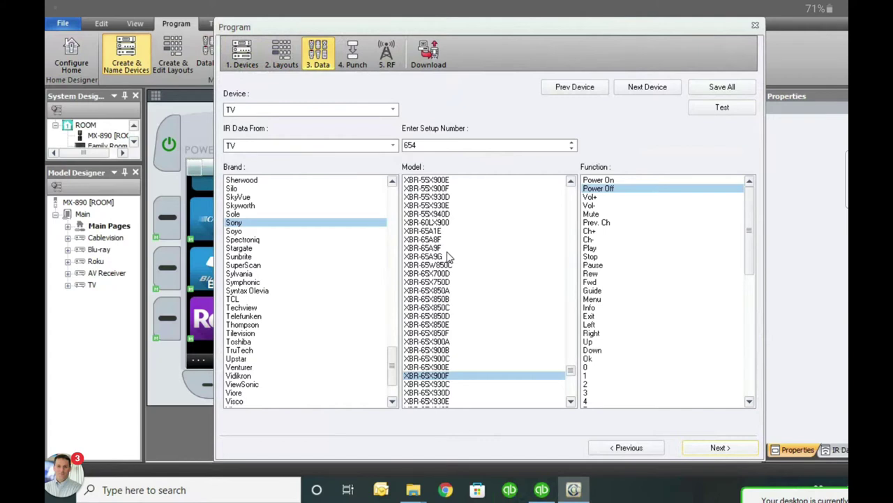
key(Down)
key(Down)
key(Down)
key(Down)
key(Down)
key(Down)
key(Down)
key(Down)
key(Down)
key(Down)
key(Down)
key(Down)
key(Down)
key(Down)
key(Down)
key(Down)
key(Down)
key(Down)
key(Down)
key(Down)
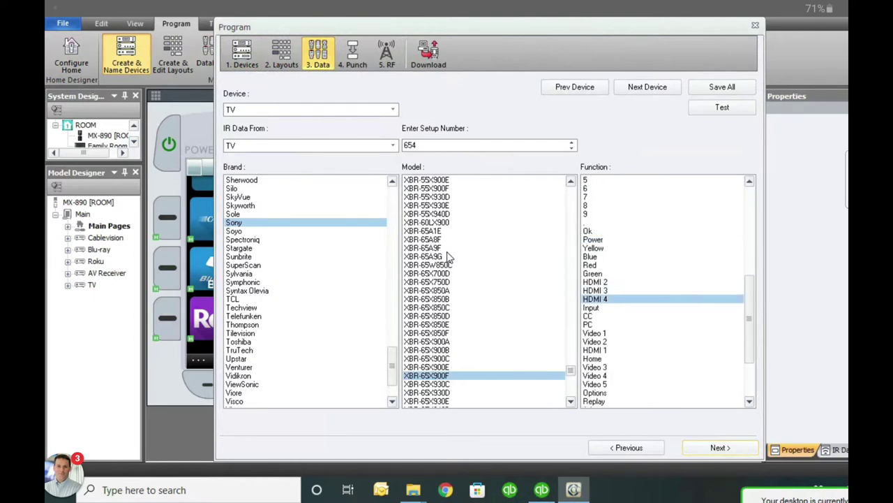
key(Up)
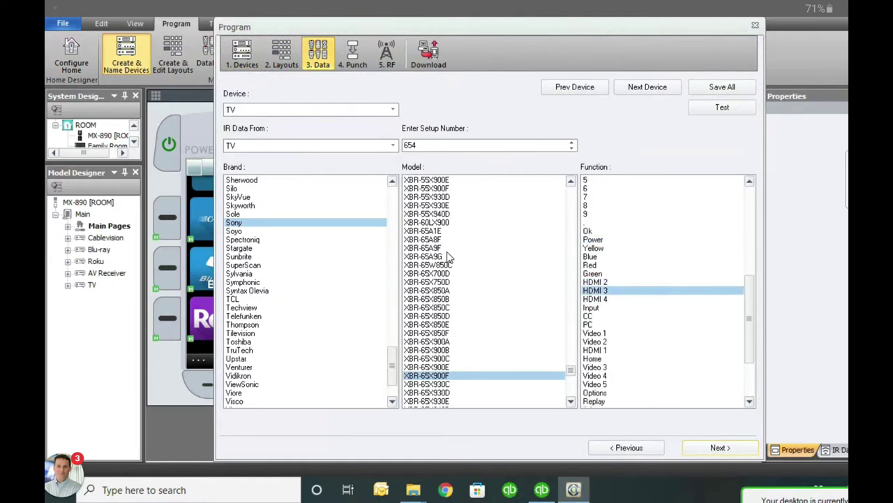
key(Down)
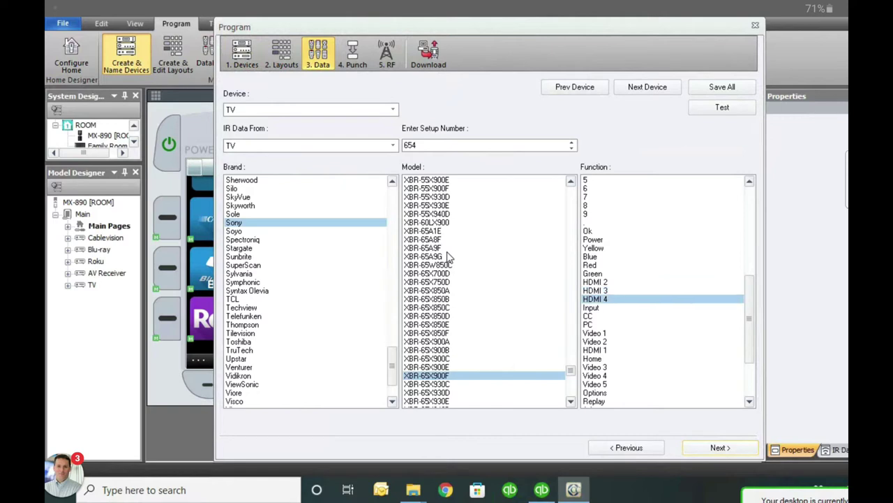
key(h)
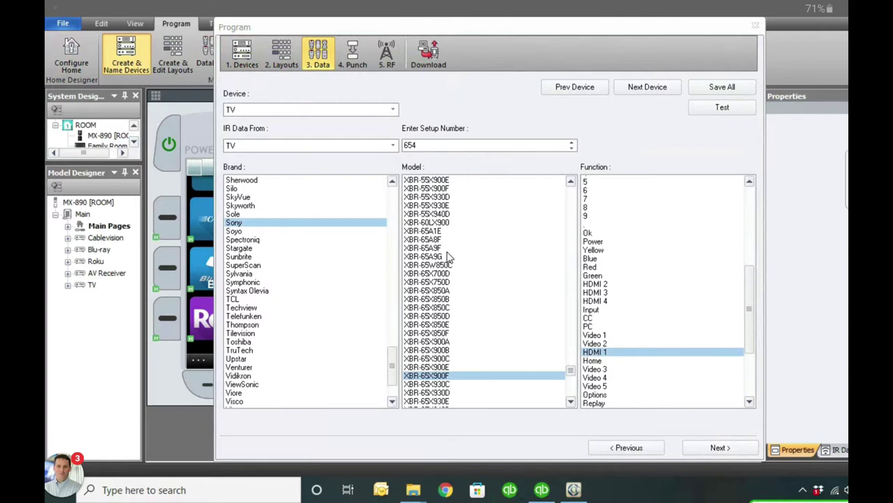
scroll(448, 256, up, 9)
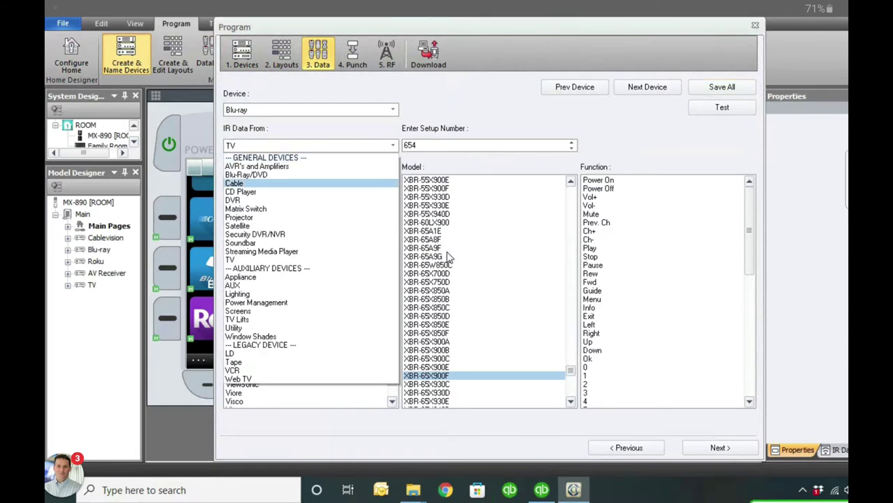
Step: Set the Blu-ray device's IR data to the Blu-Ray/DVD category, brand Sony, model BDP-S1000ES
key(Return)
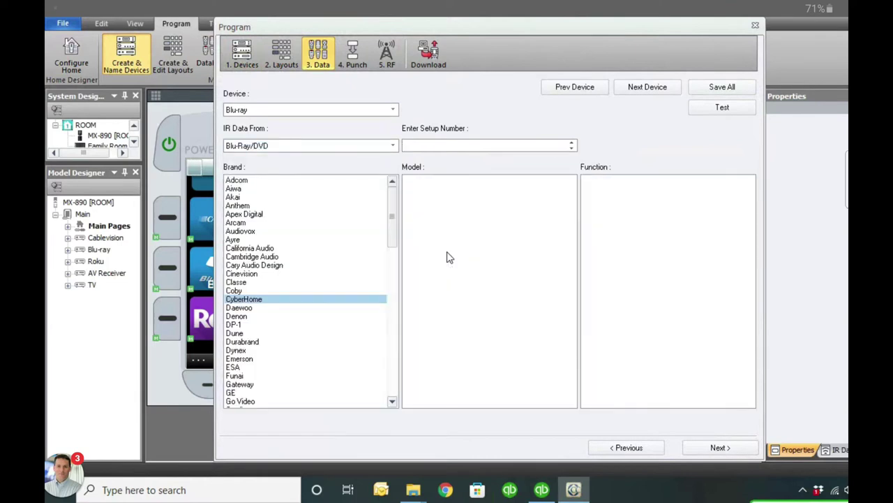
key(s)
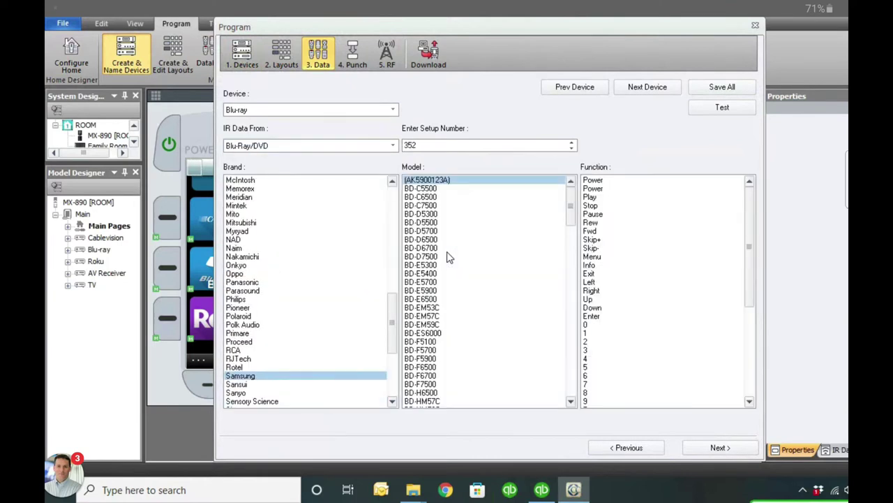
scroll(449, 257, down, 6)
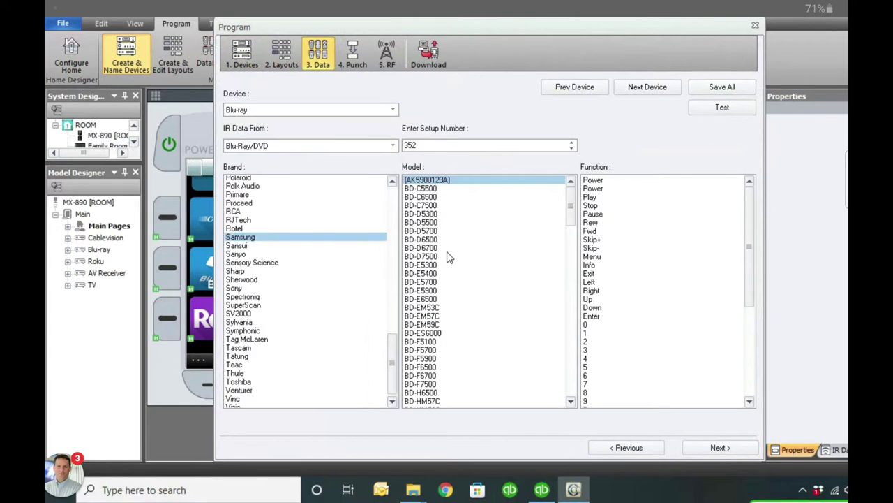
key(s)
key(o)
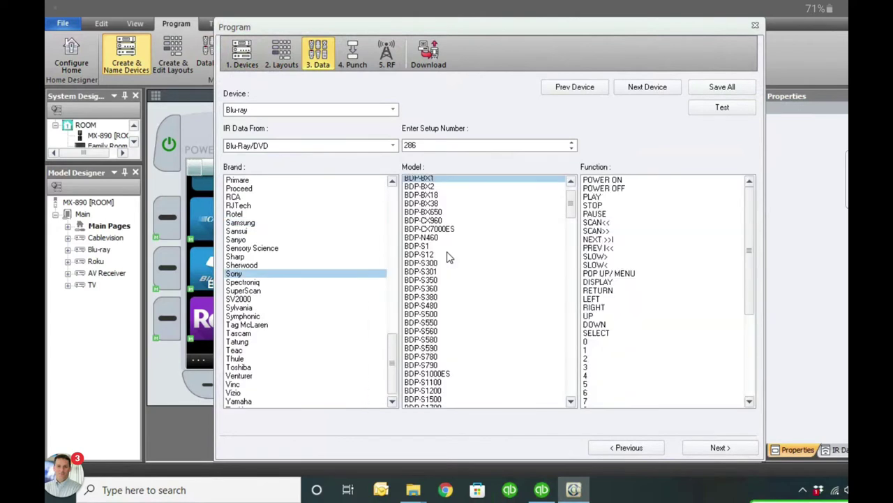
scroll(449, 257, down, 2)
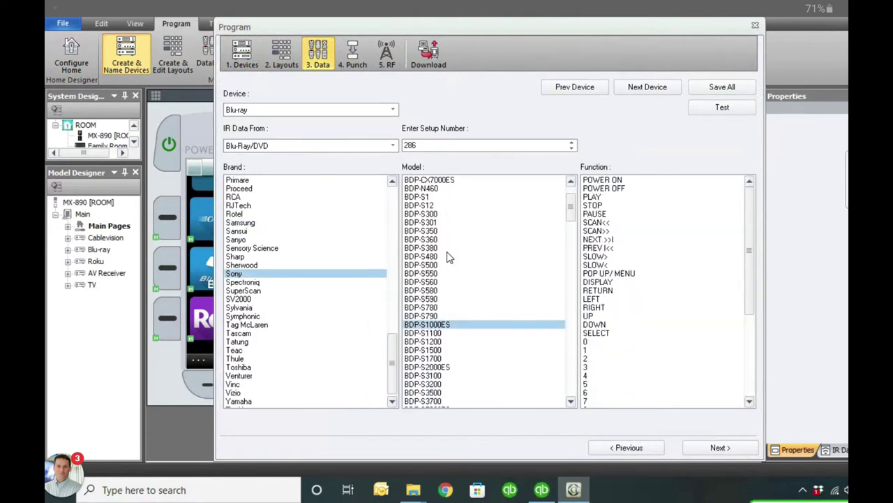
scroll(449, 258, down, 1)
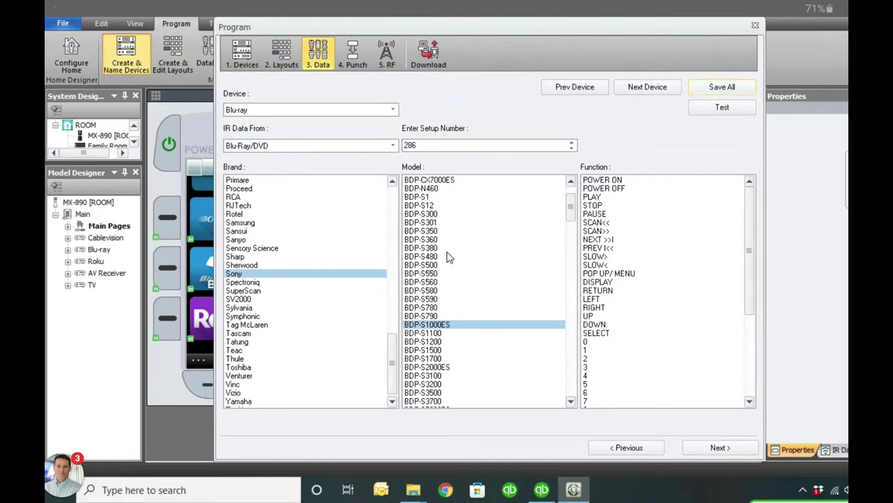
Step: Switch to the Roku device and set its IR data to Streaming Media Player, brand Roku, model Ultra
key(alt+Down)
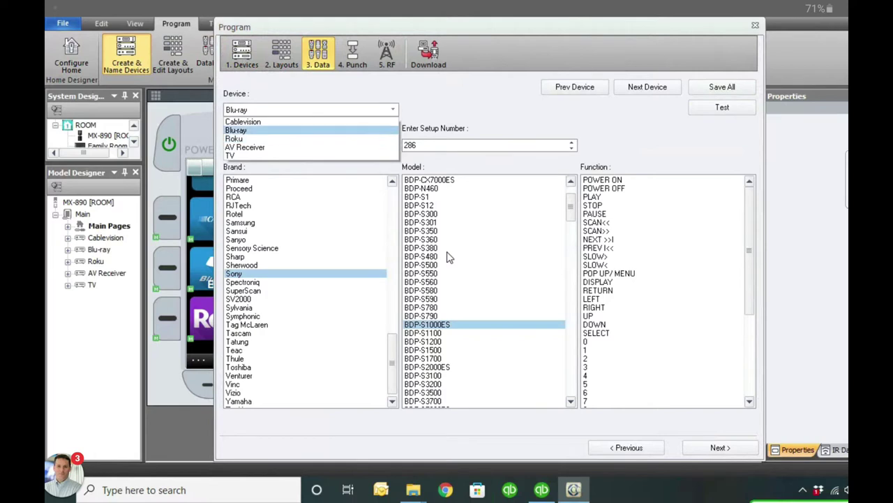
key(Return)
key(Tab)
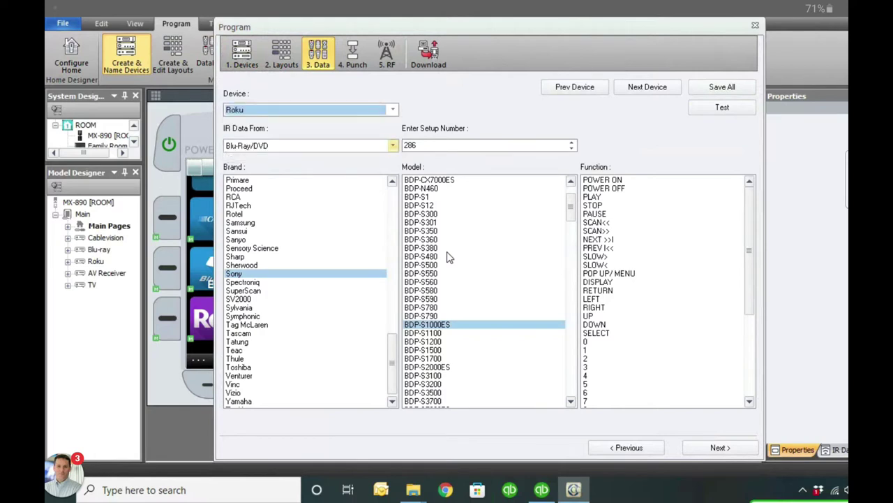
key(alt+Down)
key(s)
key(t)
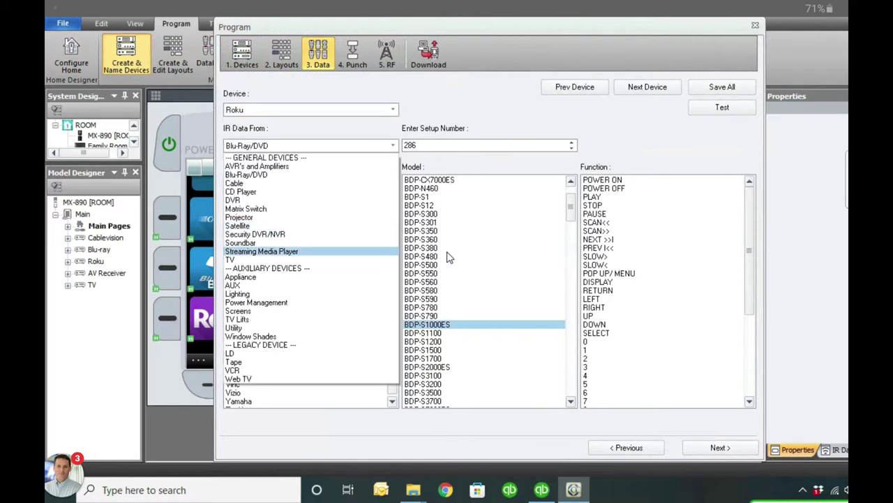
key(Return)
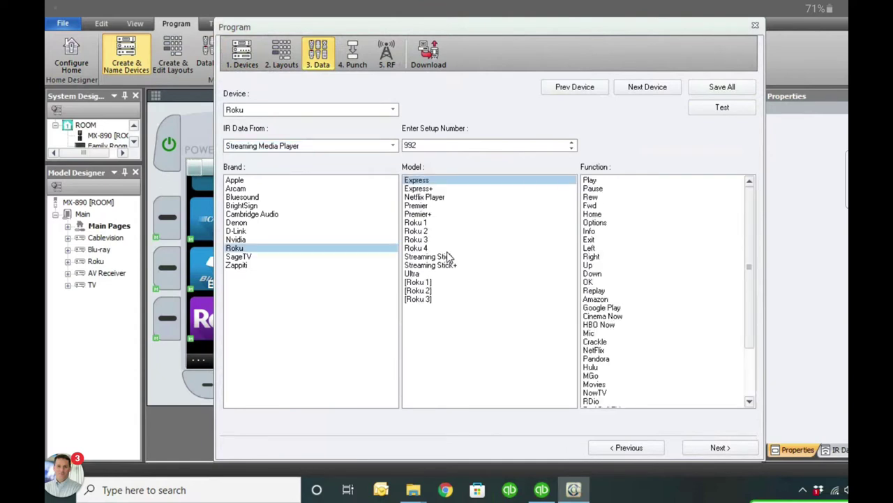
key(u)
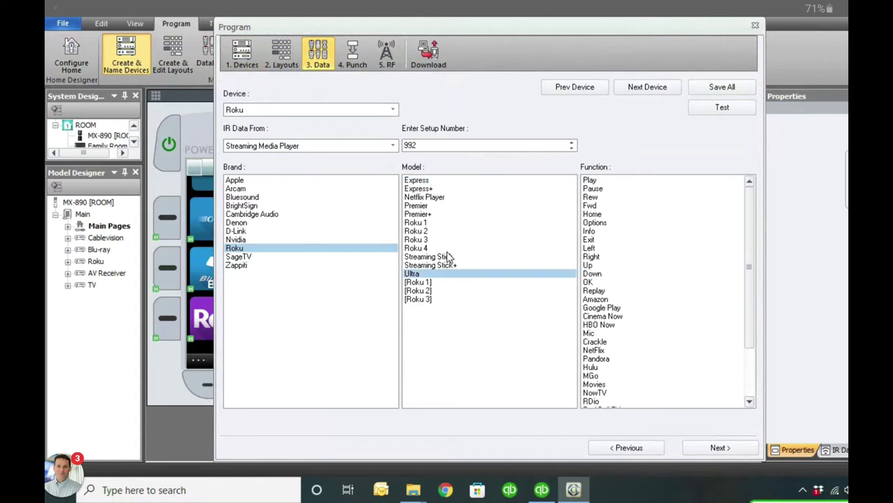
Step: Compare the Ultra's functions with other models such as Roku 3, and save all Ultra IR codes to the Roku device
scroll(668, 290, down, 3)
scroll(447, 256, up, 3)
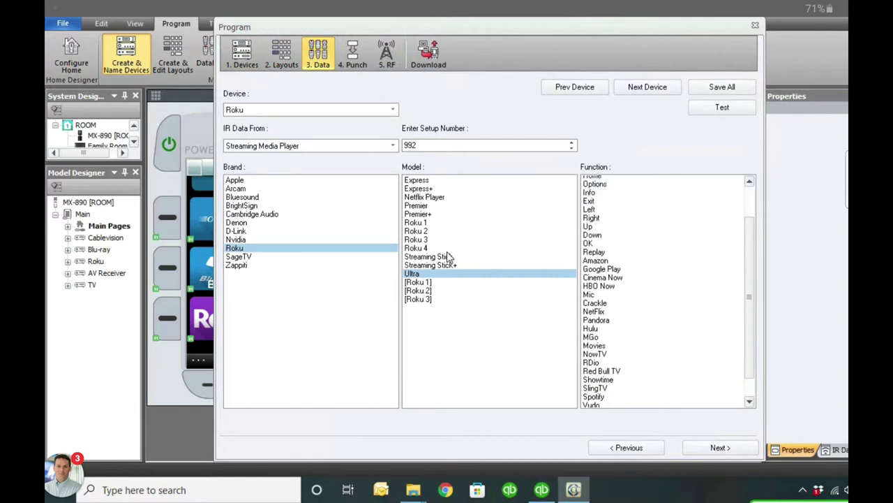
scroll(448, 257, down, 3)
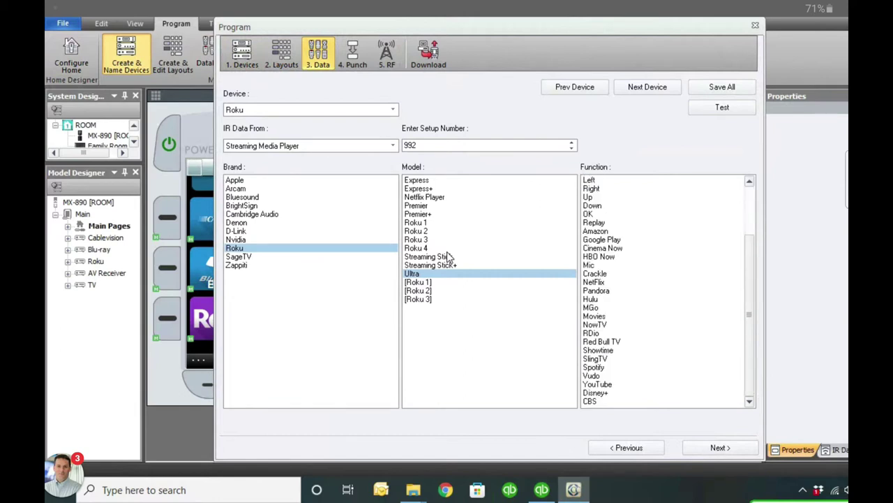
key(Up)
key(Up)
key(Up)
key(Up)
key(Up)
key(Down)
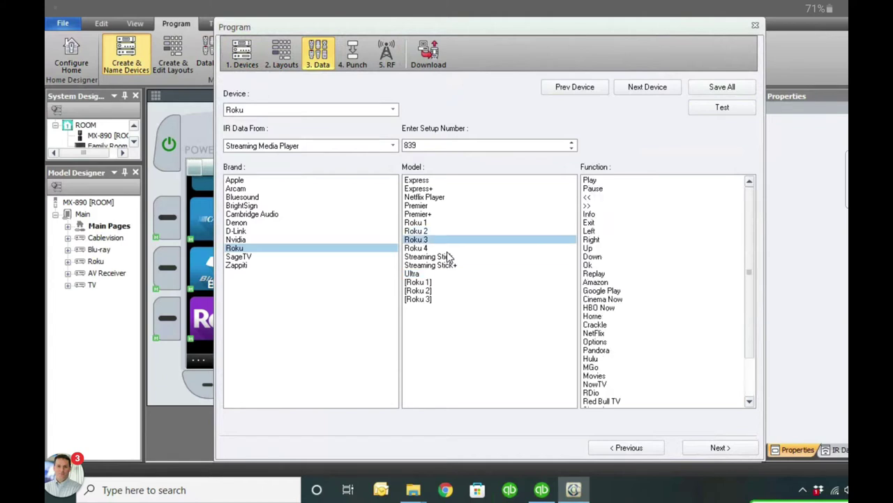
click(412, 273)
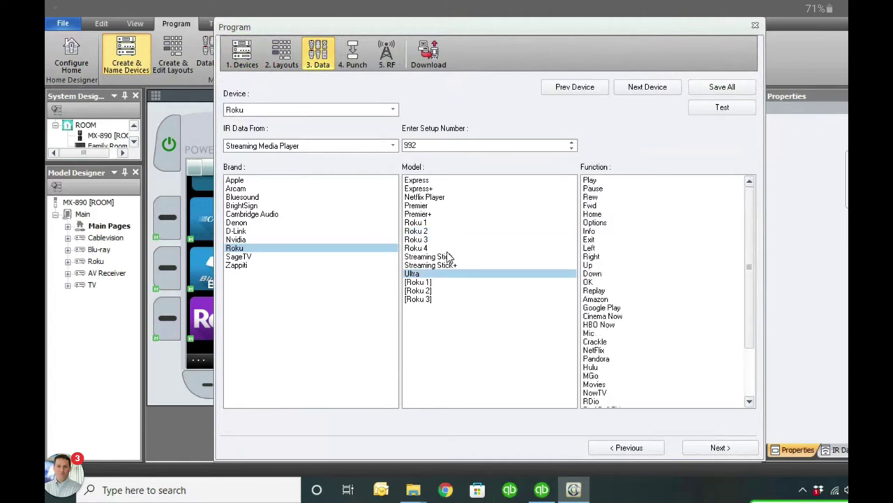
key(Return)
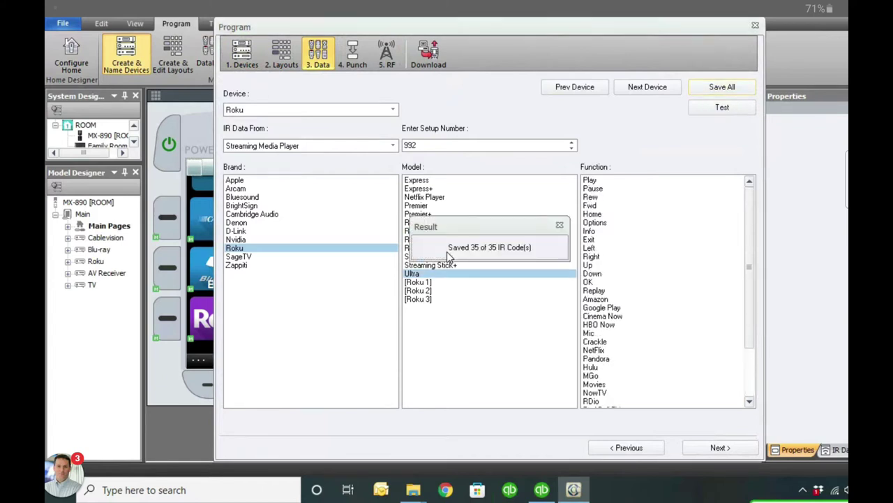
Step: Switch to the AV Receiver device and set its IR data source to AVR's and Amplifiers
key(alt+Down)
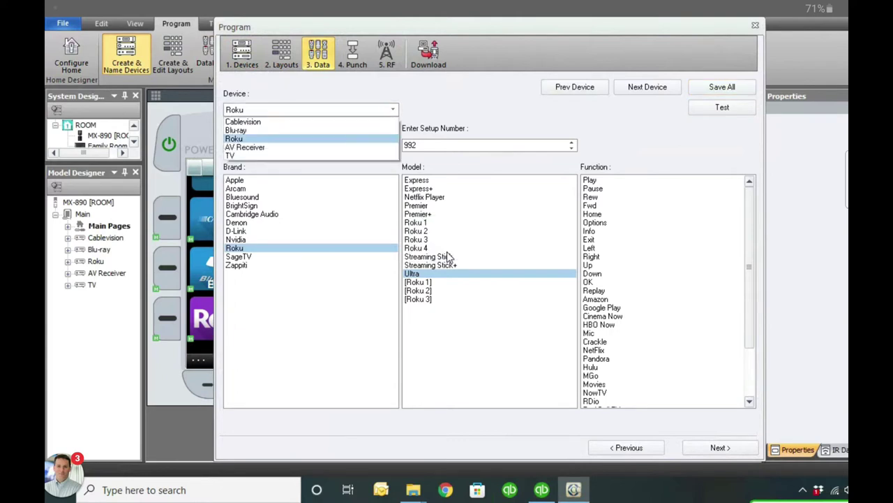
key(Return)
key(Down)
key(Tab)
key(alt+Down)
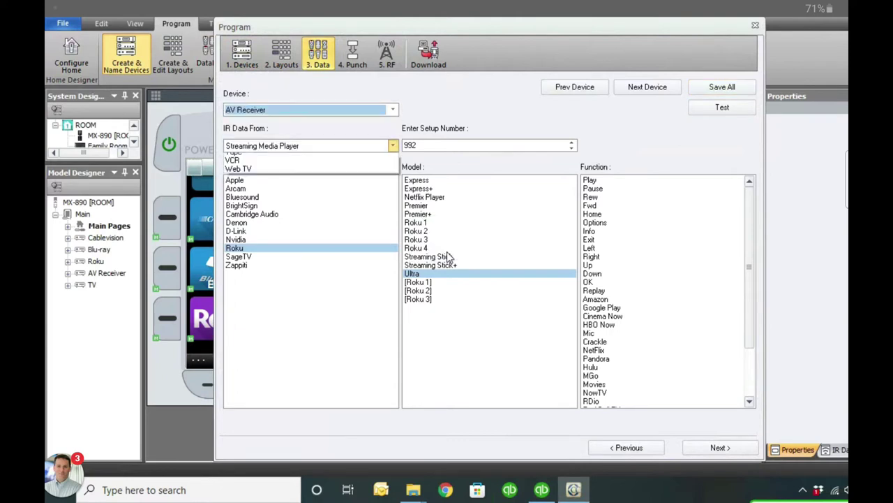
key(Up)
key(Up)
key(Up)
key(Up)
key(Up)
key(Up)
key(Up)
key(Up)
key(Up)
key(Up)
key(Return)
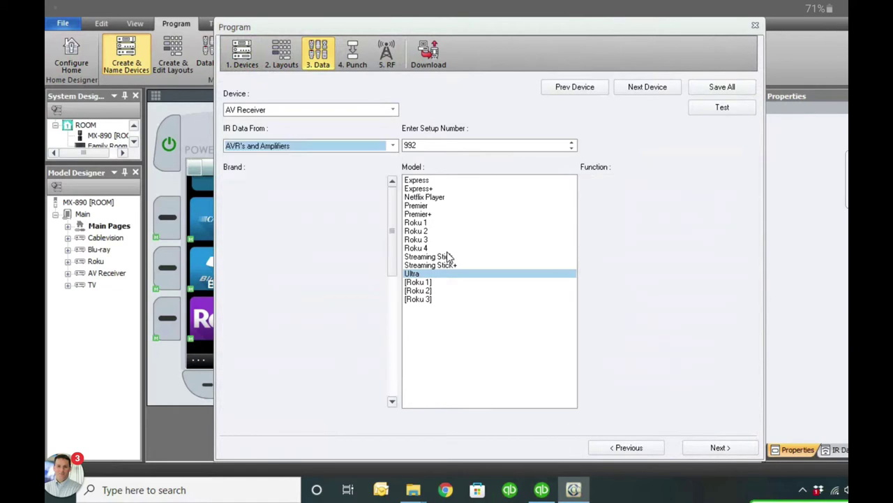
Step: Choose Yamaha as the brand for the AV Receiver's IR data
scroll(305, 291, down, 2)
click(305, 248)
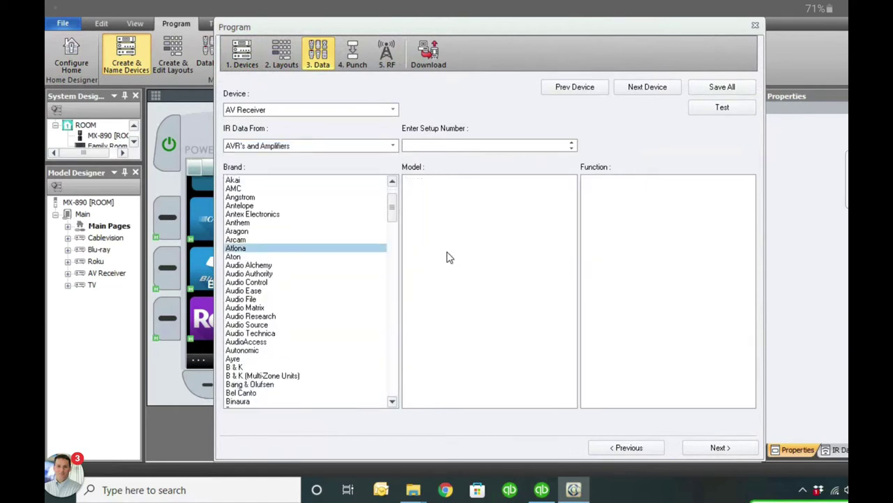
text(y)
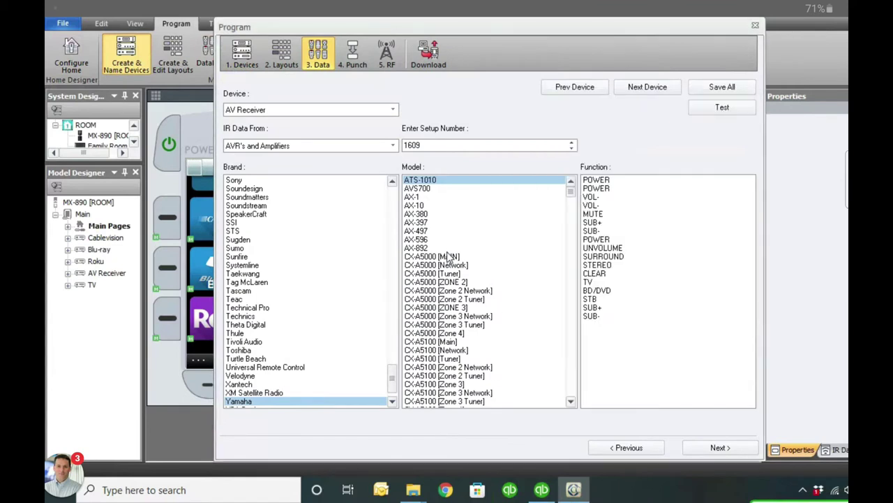
Step: Find and select the Yamaha model RX-A880 [Main] for the AV Receiver device
scroll(451, 258, down, 15)
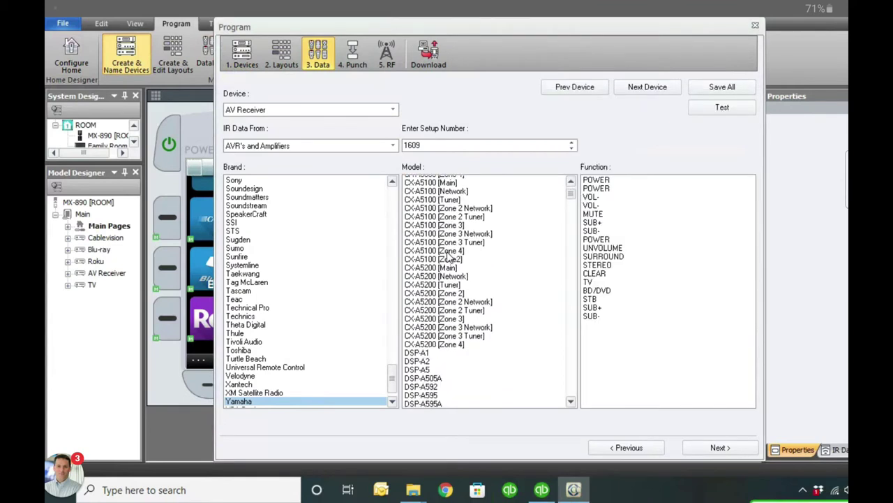
scroll(450, 259, down, 10)
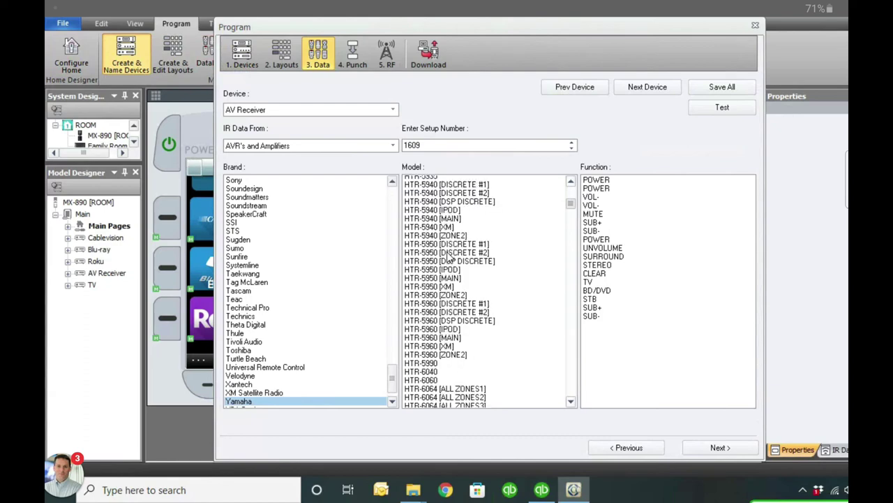
scroll(450, 259, down, 10)
scroll(450, 259, up, 15)
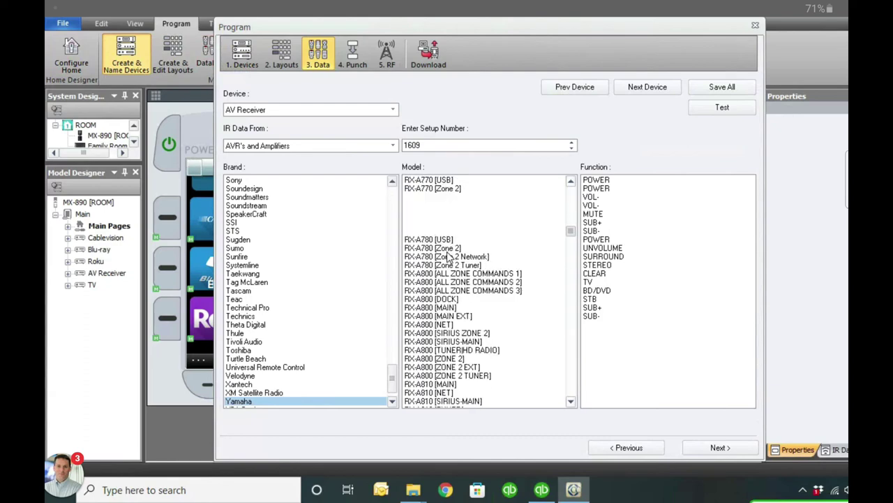
scroll(450, 258, down, 7)
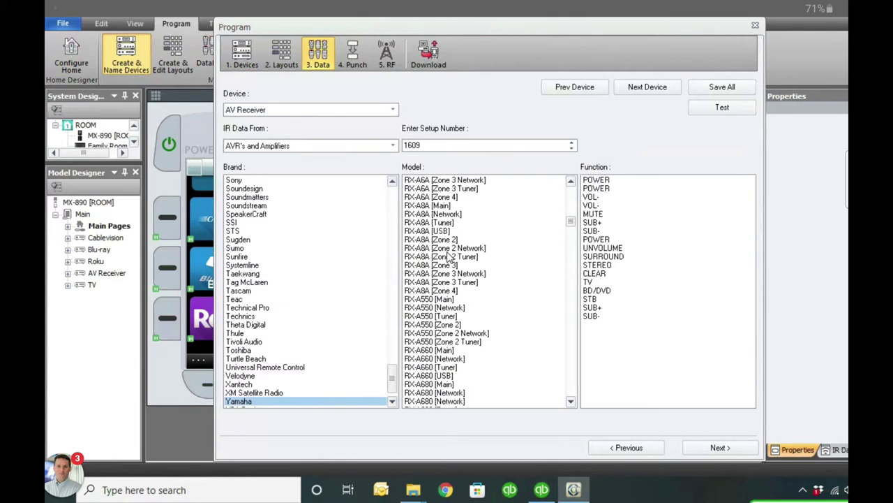
scroll(451, 258, up, 2)
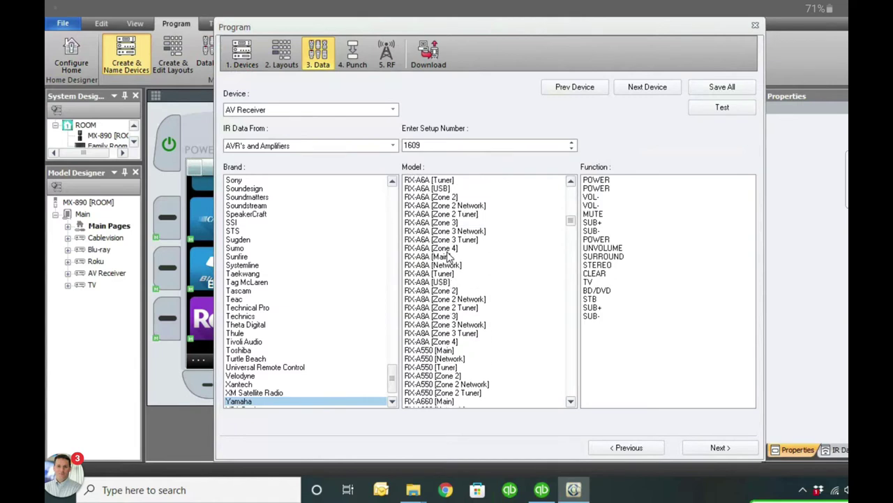
scroll(447, 258, down, 12)
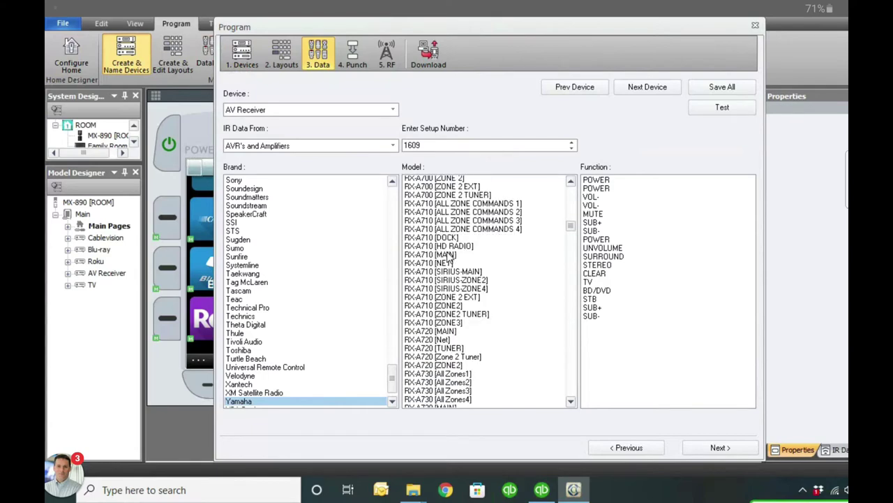
scroll(447, 258, down, 15)
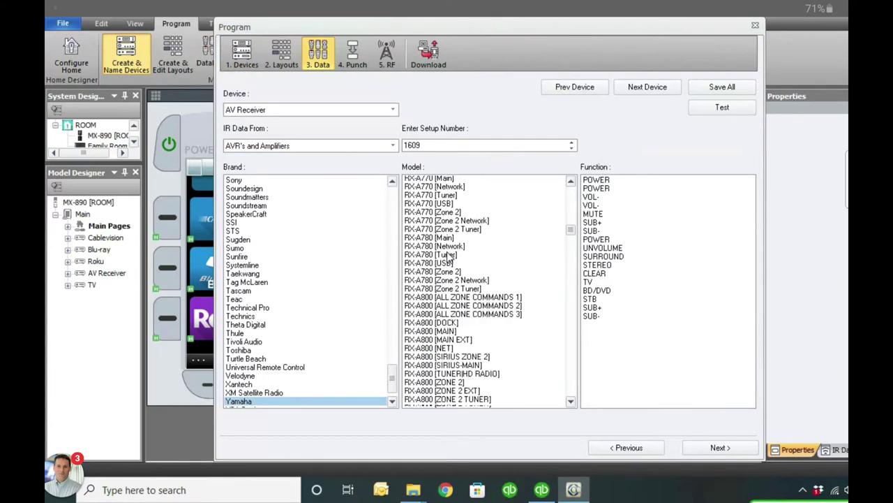
scroll(446, 258, down, 10)
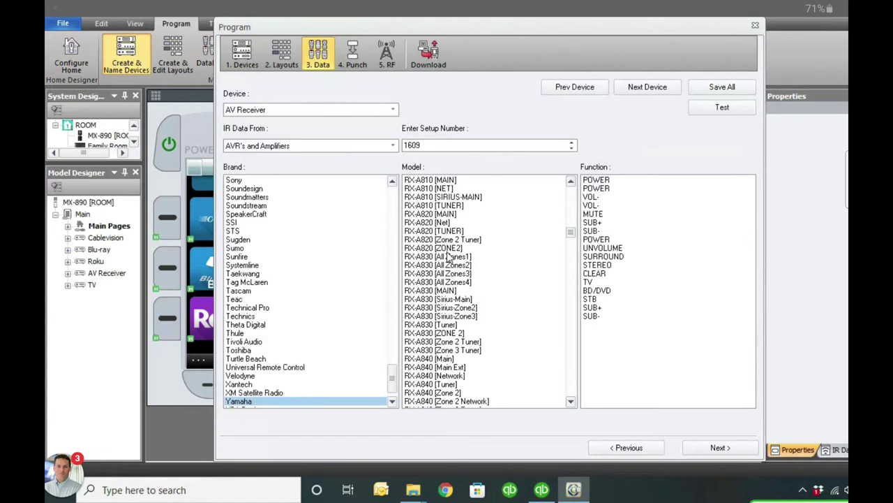
scroll(448, 258, up, 3)
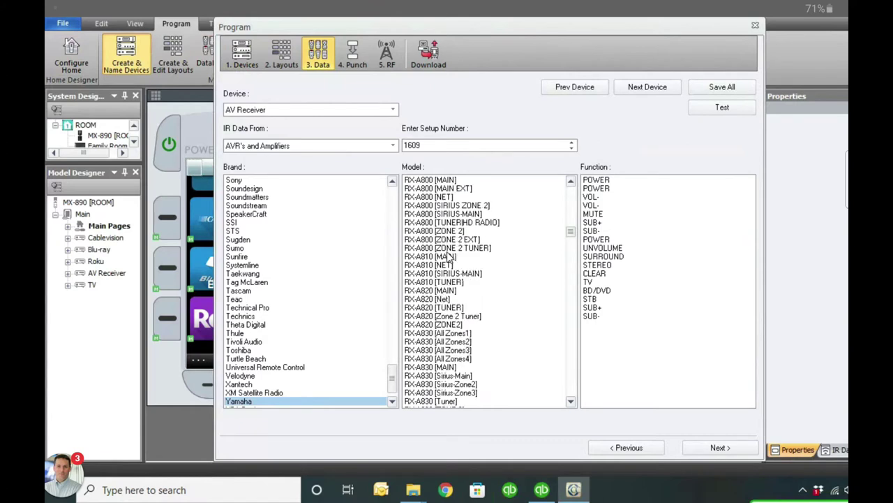
scroll(448, 258, down, 6)
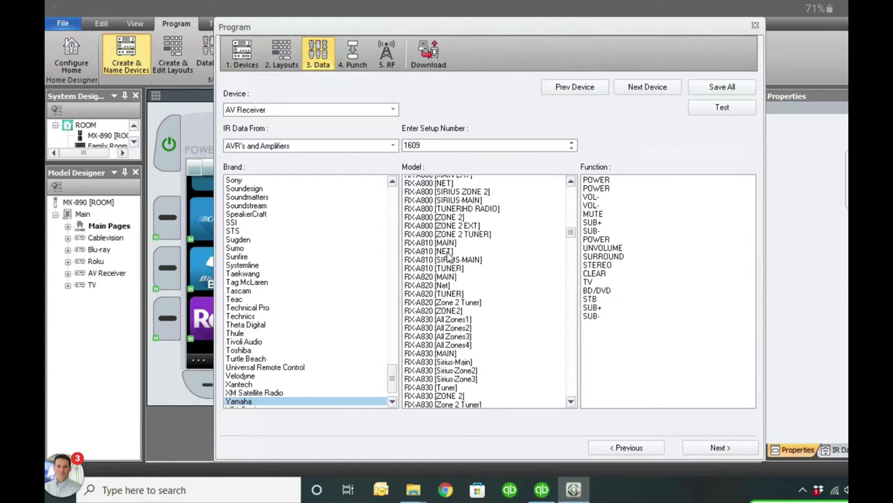
scroll(448, 258, down, 7)
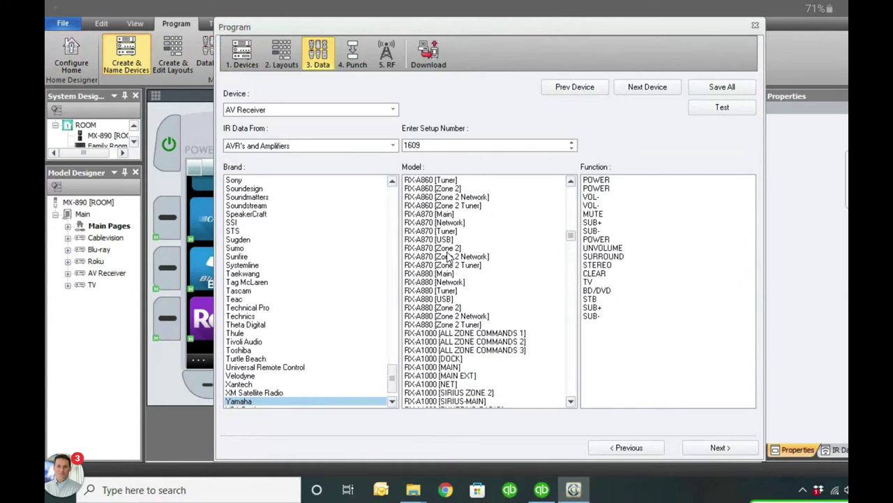
click(447, 273)
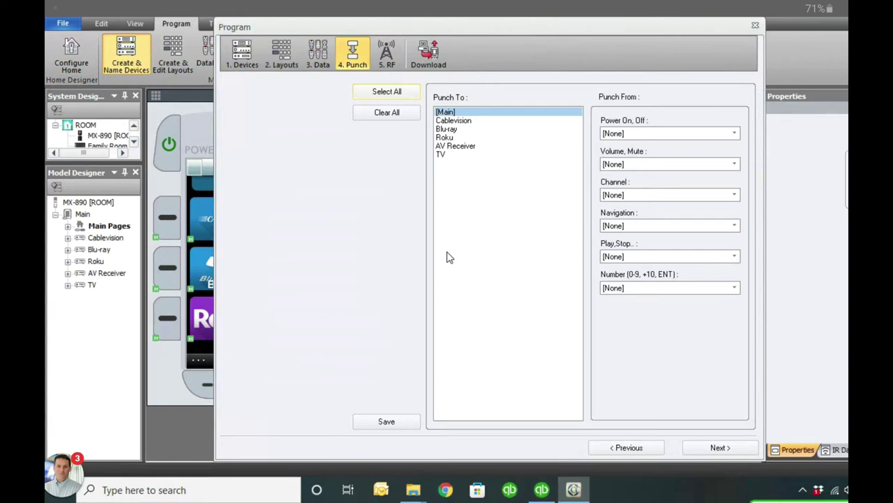
Step: Punch Volume, Mute from AV Receiver through to [Main], Cablevision, Blu-ray and Roku
click(446, 128)
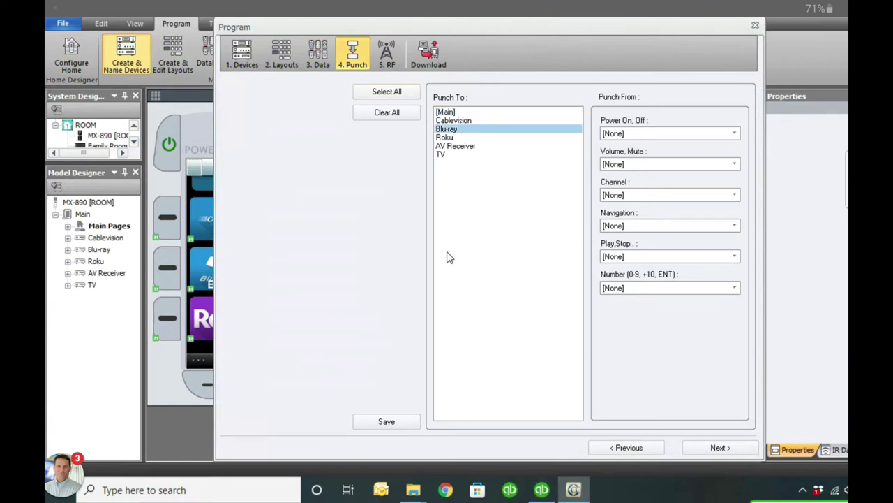
key(shift+Up)
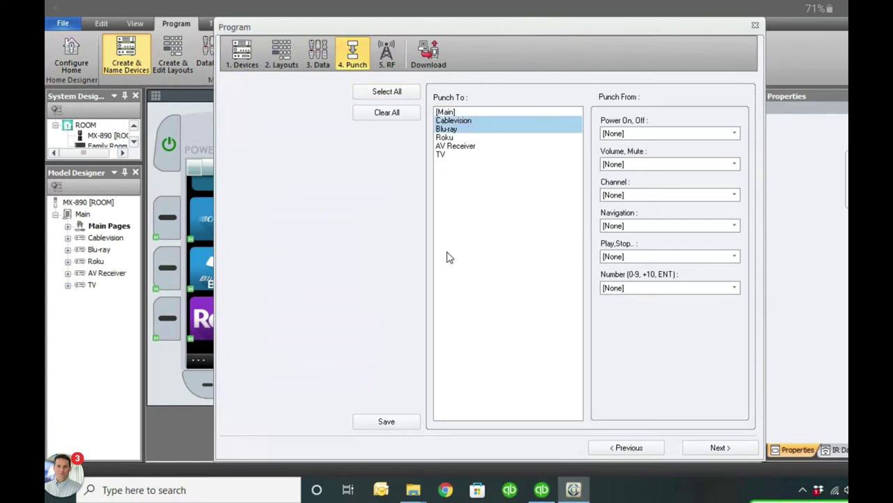
key(shift+Down)
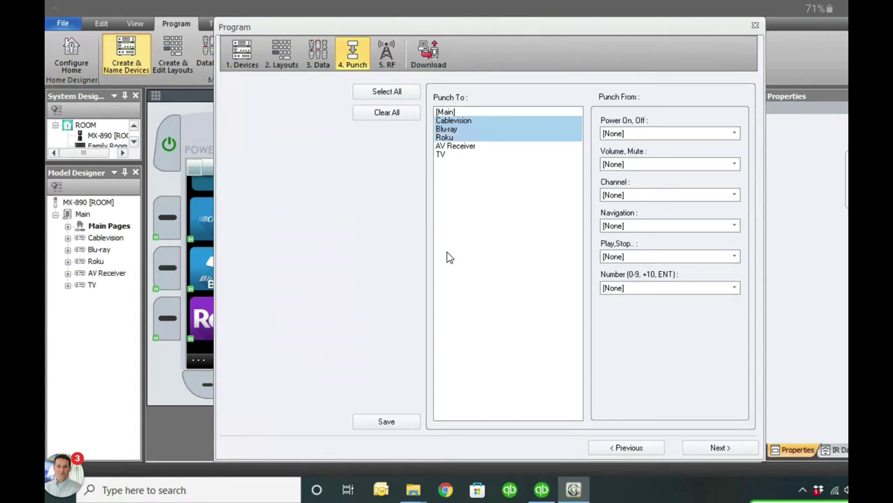
key(shift+Up)
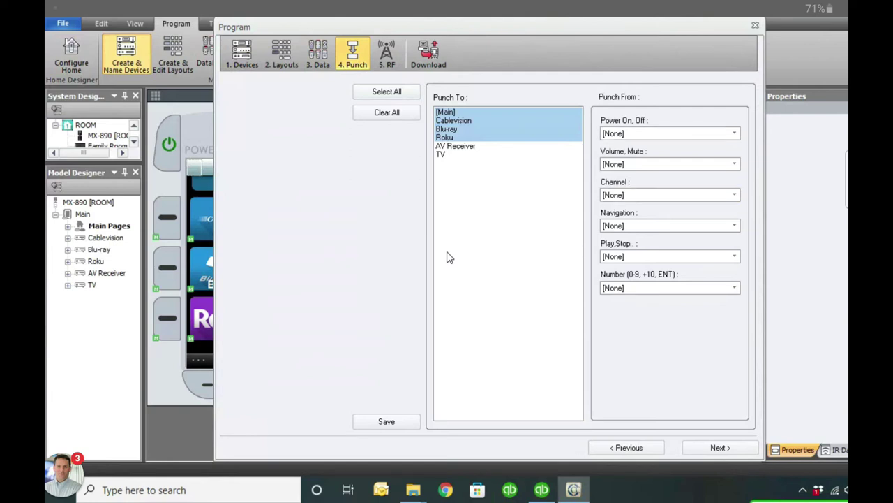
key(alt+Down)
key(Down)
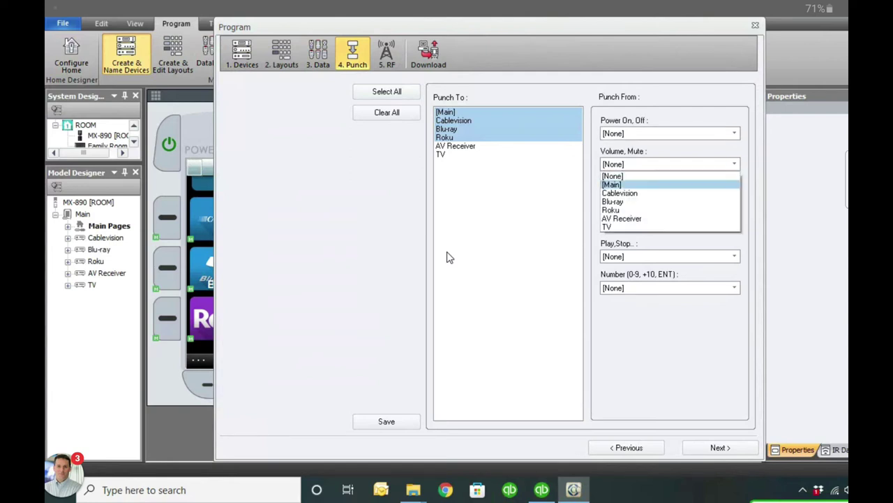
key(Escape)
key(a)
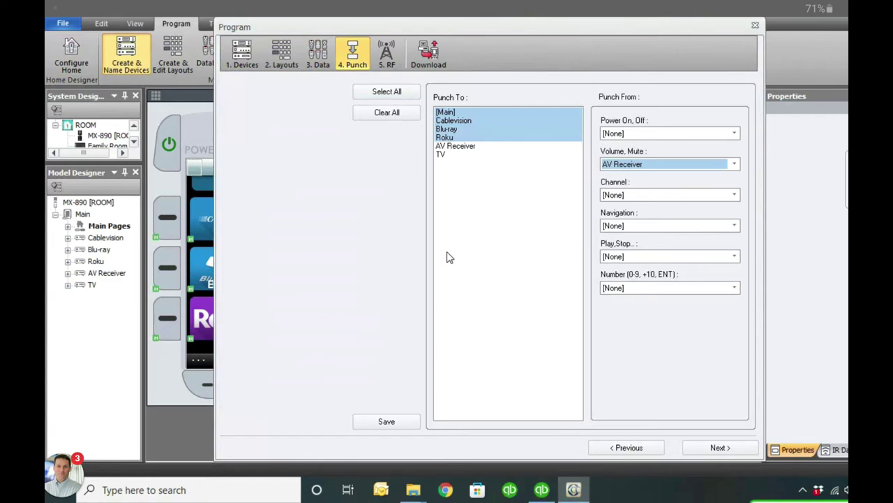
Step: With only Cablevision, Blu-ray and Roku as punch targets, set their Power On, Off source to [Main]
click(449, 258)
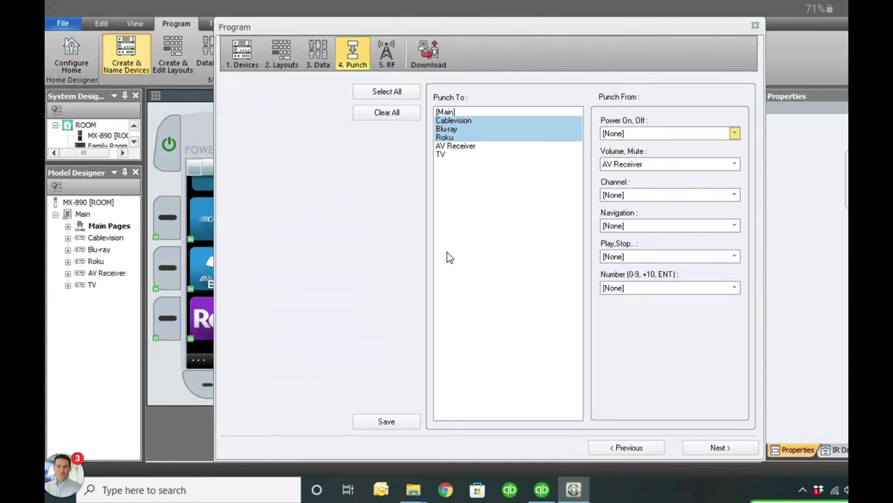
click(735, 132)
key(Down)
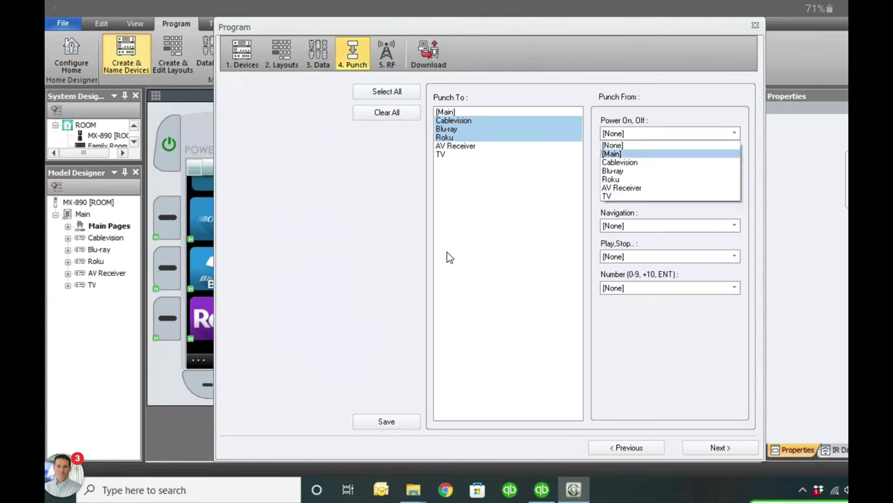
key(Return)
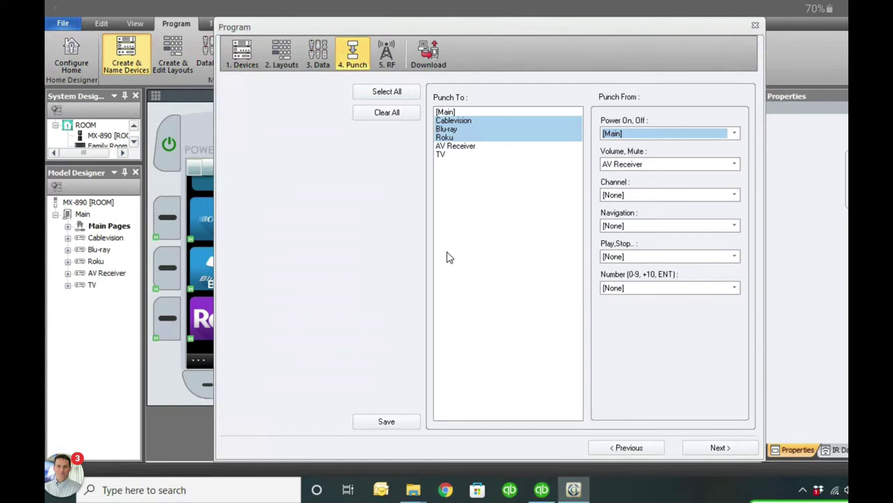
Step: For [Main] alone, set the Channel, Navigation, Play/Stop and Number punch-through sources to Cablevision
click(447, 256)
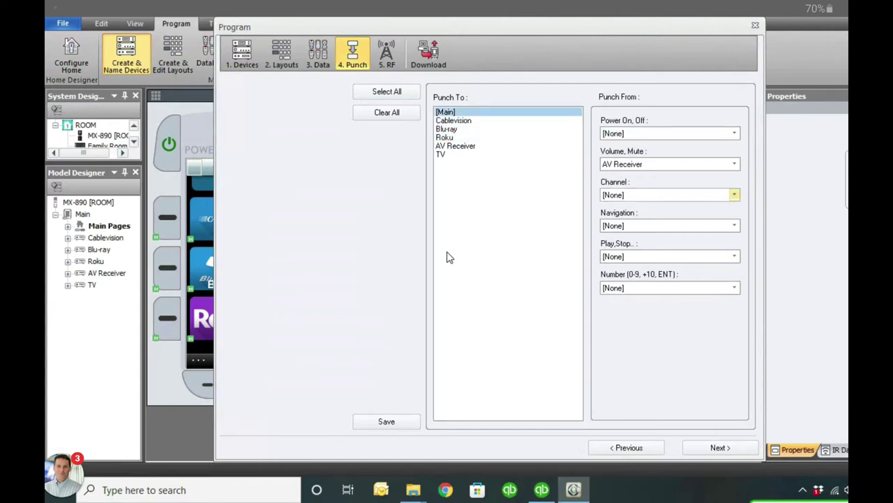
key(alt+Down)
key(Down)
key(Escape)
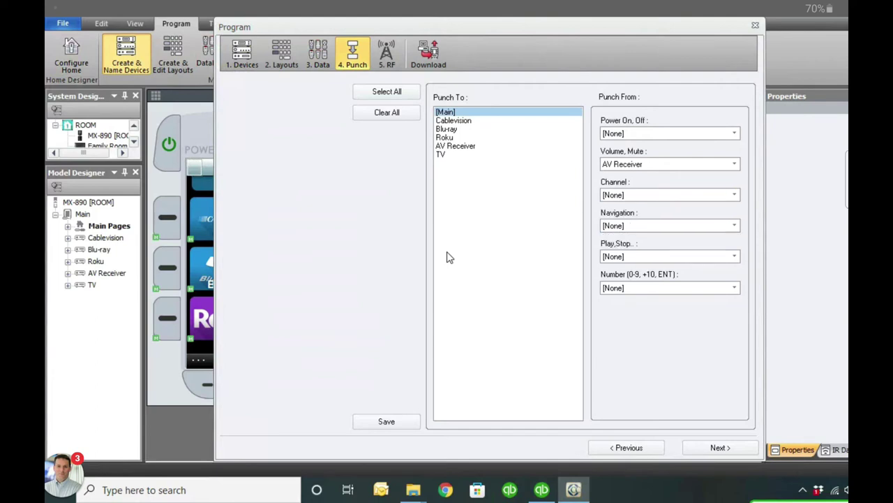
key(Tab)
key(alt+Down)
key(Down)
key(Down)
key(Return)
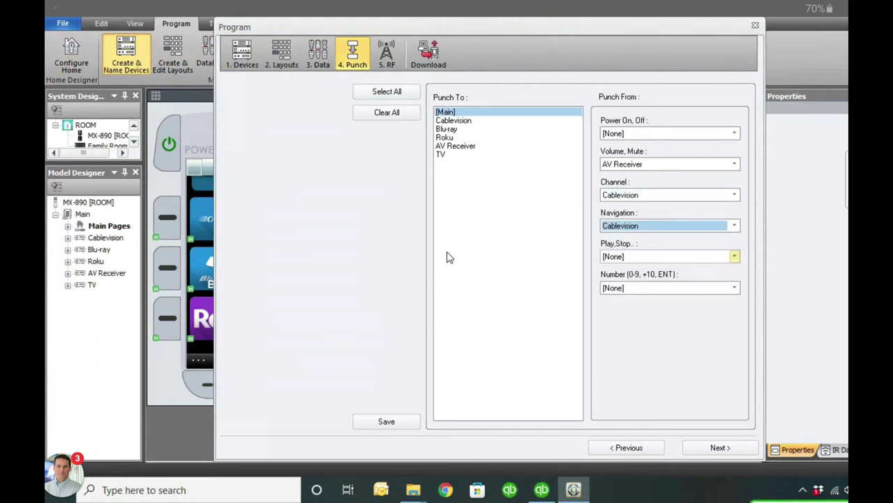
key(Tab)
key(alt+Down)
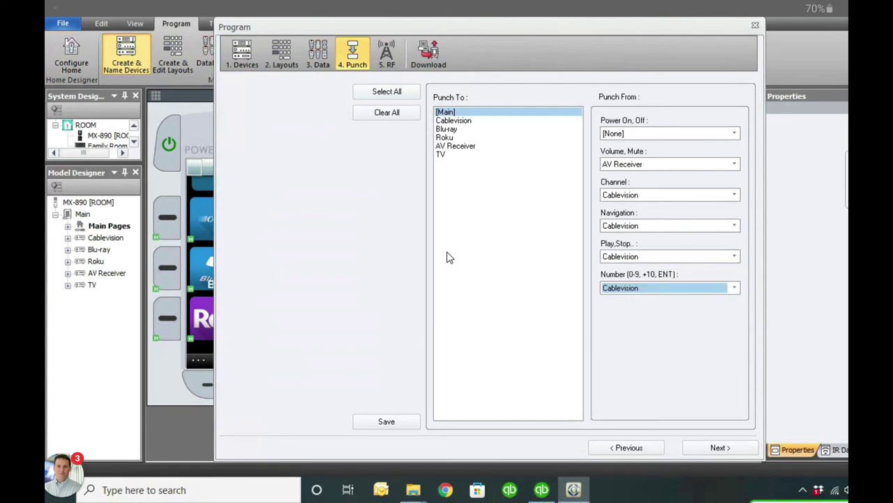
Step: Move the Program window aside to examine the remote's main page and hard buttons alongside the punch-through settings
drag(288, 24, 561, 41)
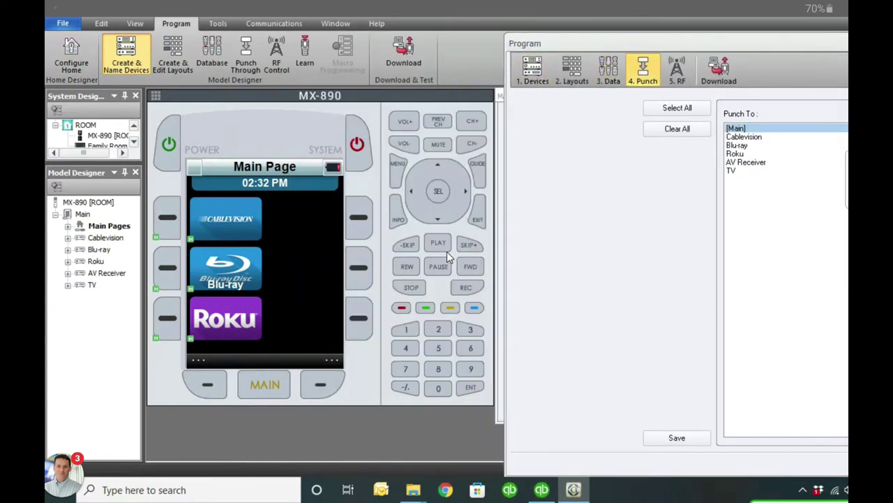
drag(603, 40, 562, 37)
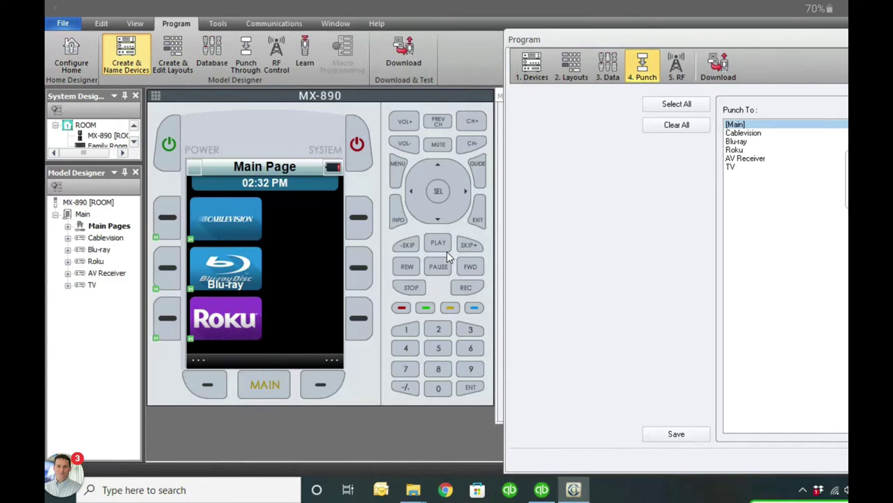
drag(599, 36, 483, 36)
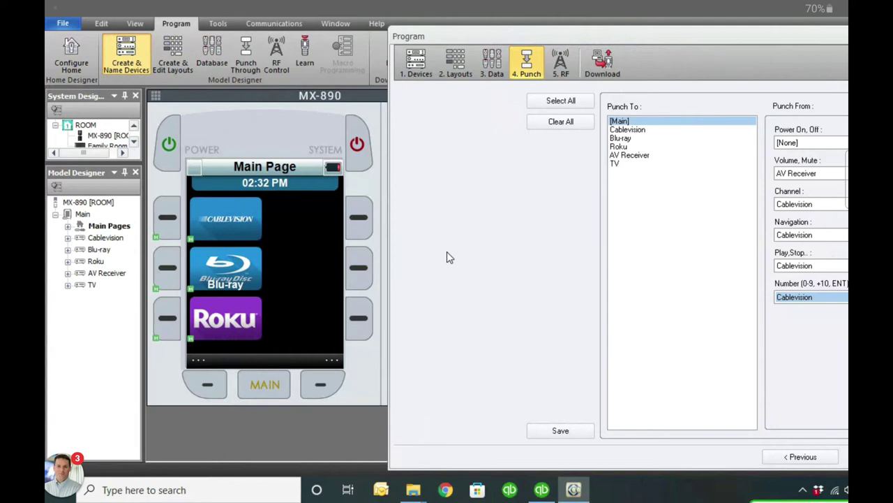
Step: Reset the Channel and Navigation punch-through sources for [Main] to [None]
click(810, 204)
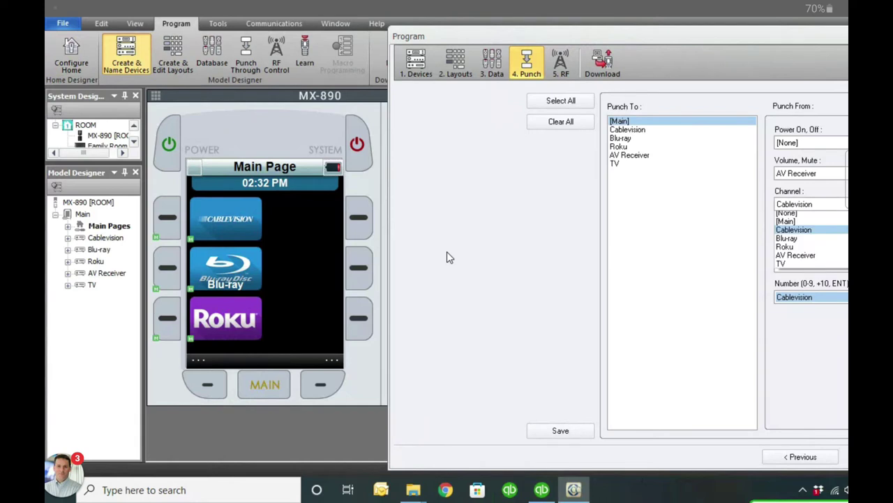
click(787, 213)
key(Tab)
key(alt+Down)
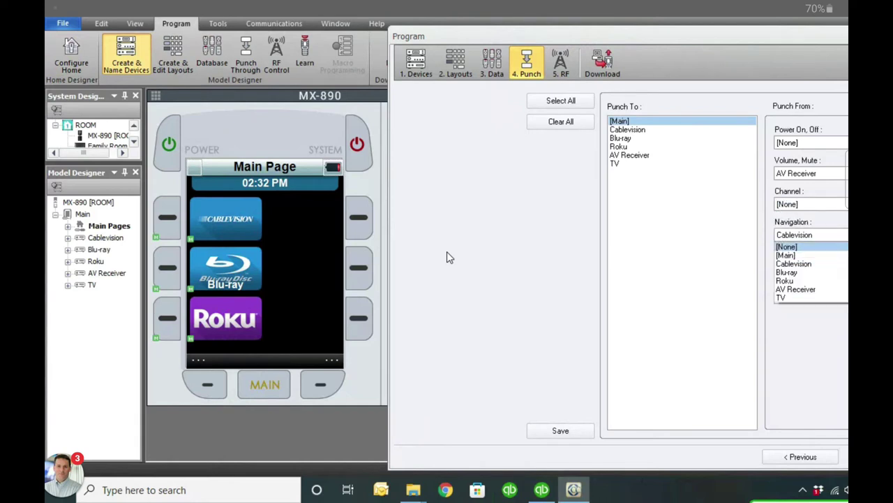
key(Home)
key(Return)
Step: Reset the Play/Stop and Number punch-through sources for [Main] to [None]
key(Tab)
key(alt+Down)
key(Home)
key(Return)
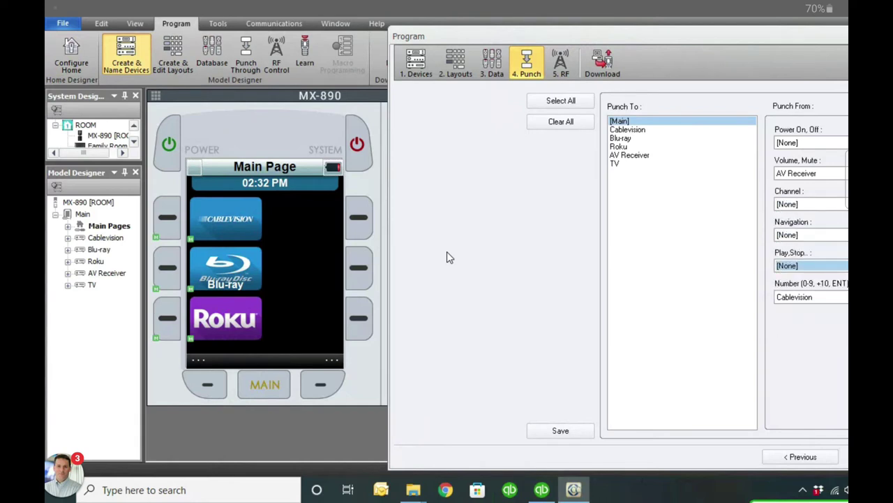
key(Tab)
key(alt+Down)
key(Escape)
key(Home)
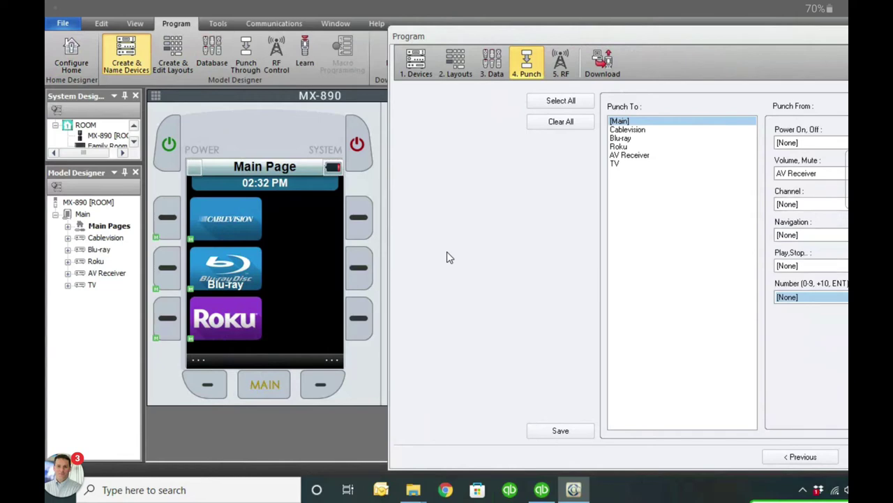
key(shift+Tab)
key(shift+Tab)
key(shift+Tab)
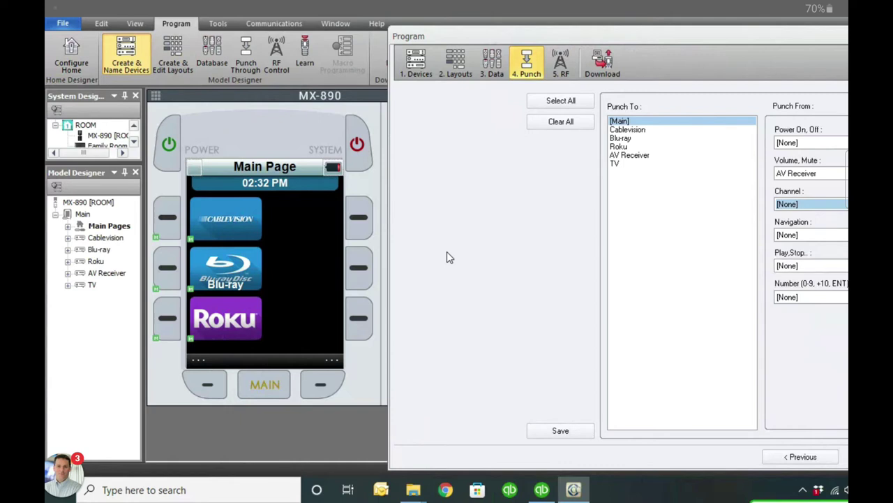
Step: Review the Cablevision and Blu-ray punch-through settings, save the punch-through changes and go on to the RF setup
drag(643, 41, 603, 36)
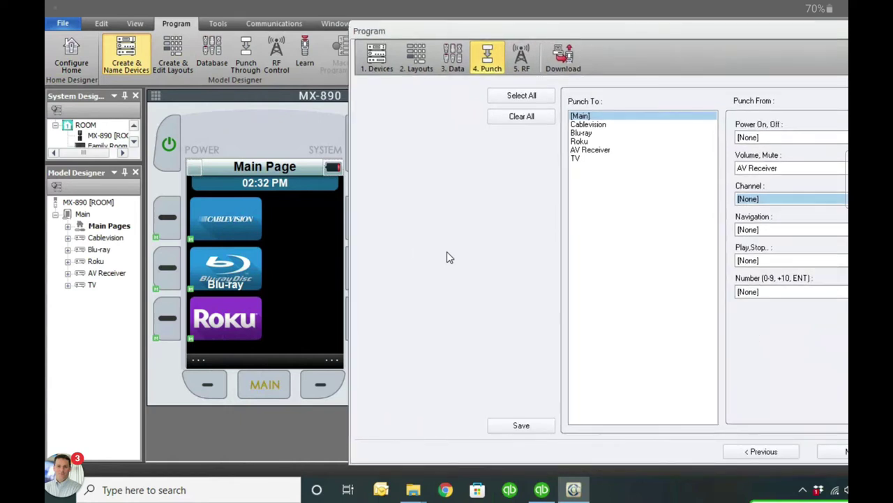
key(Down)
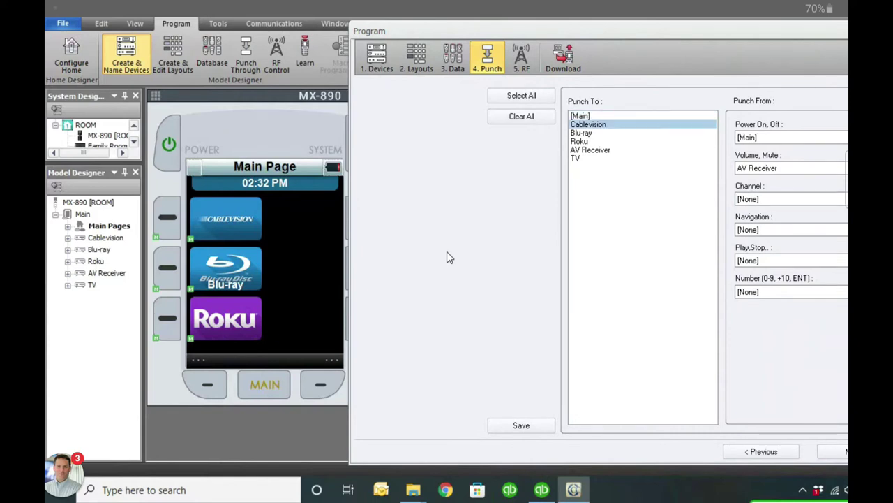
key(Down)
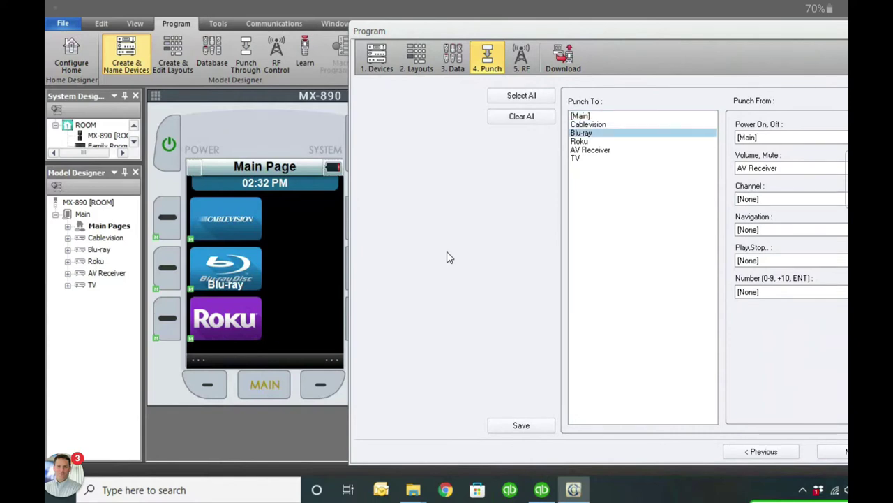
key(ctrl+Tab)
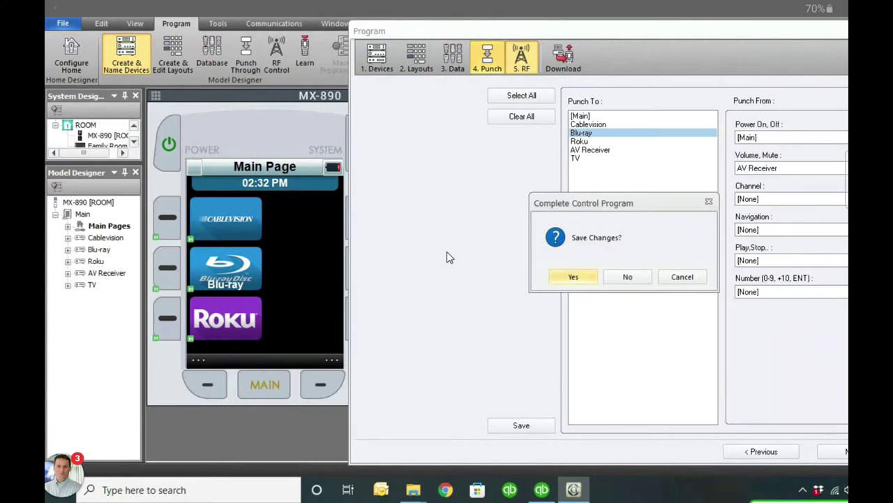
key(Return)
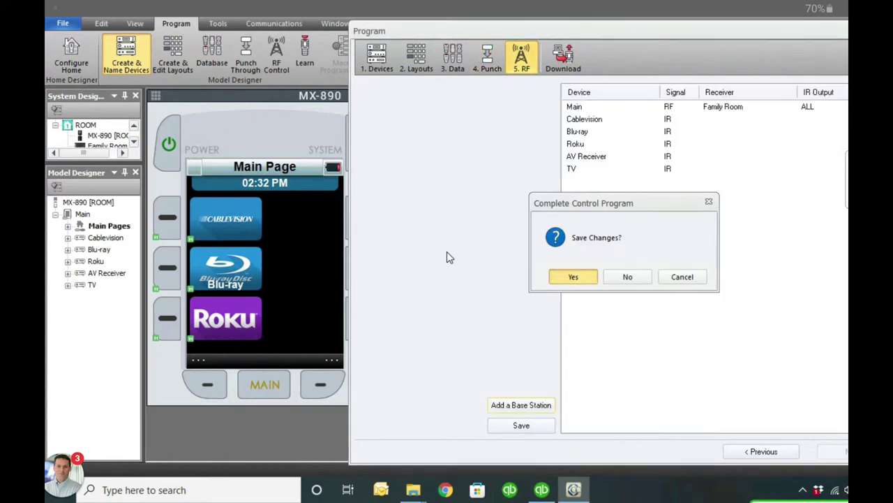
Step: Set Cablevision's signal type to RF in the RF setup
drag(630, 28, 513, 21)
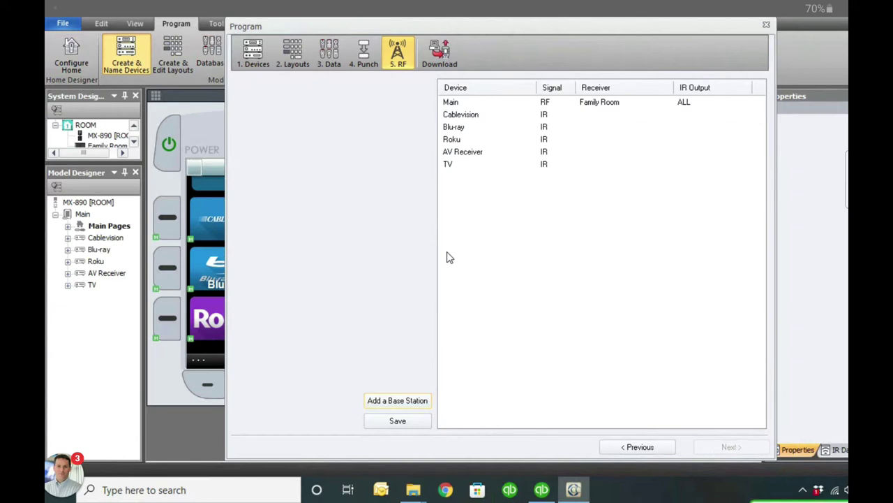
key(F4)
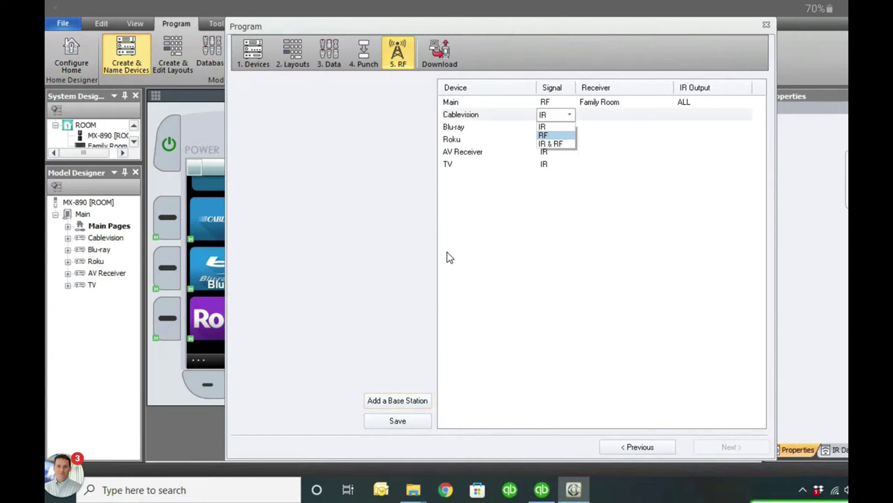
key(Down)
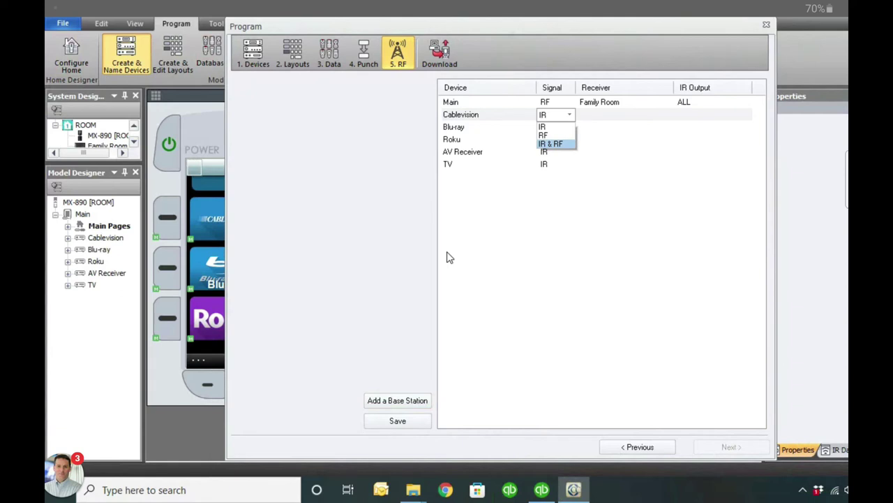
key(Up)
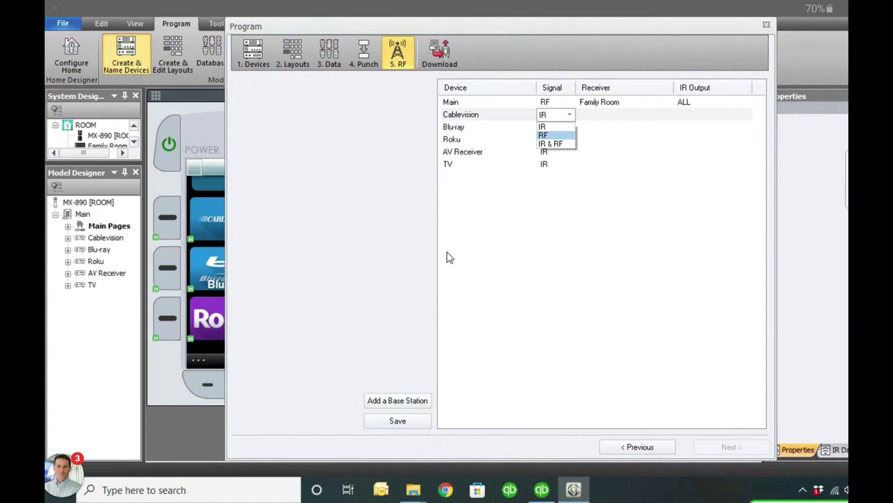
key(Up)
key(Down)
key(Return)
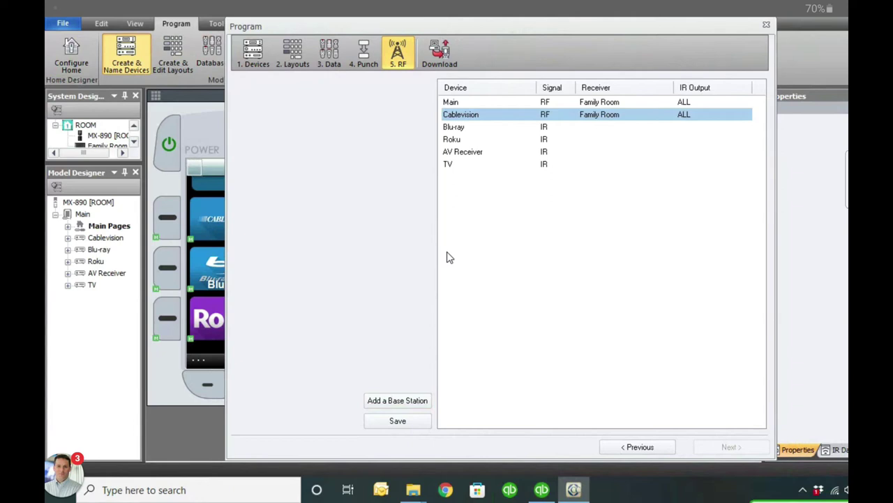
Step: Set the signal type of Blu-ray and Roku to RF
key(Down)
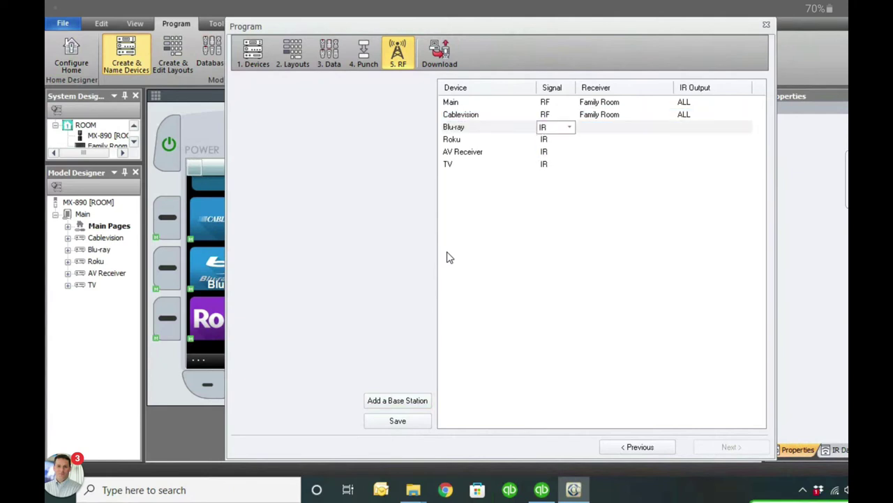
key(Down)
key(Return)
key(Down)
key(Return)
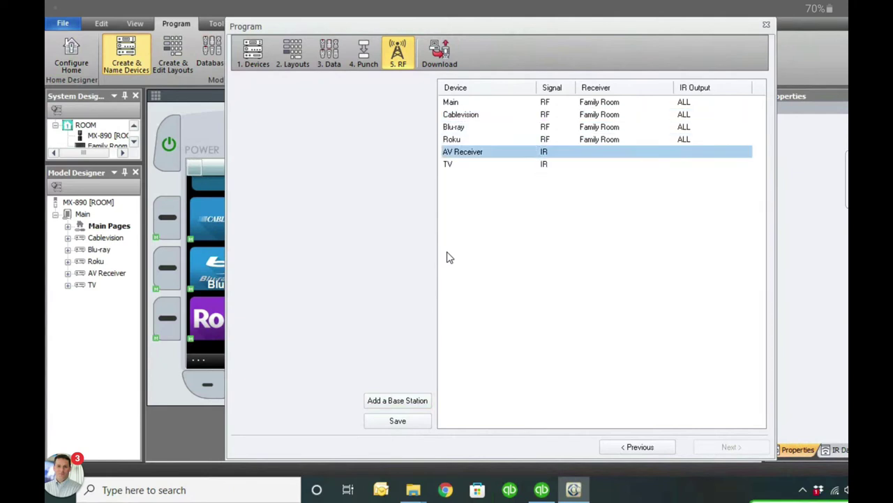
Step: Set the signal type of AV Receiver and TV to RF
key(alt+Down)
key(Down)
key(Return)
key(Down)
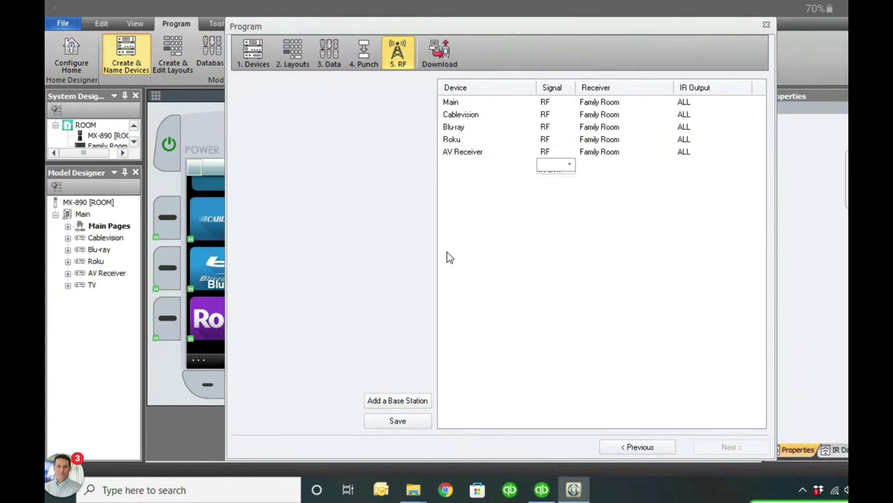
key(alt+Down)
key(Return)
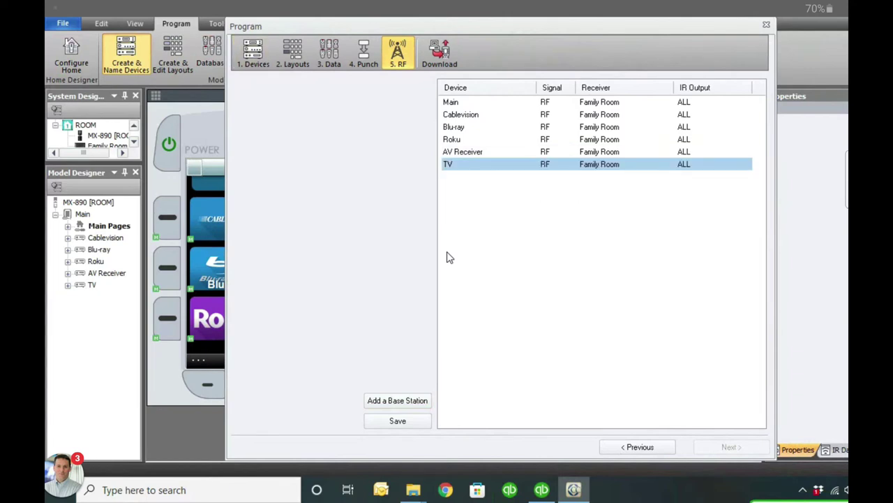
Step: Check the receiver choices offered for Main, leaving Family Room selected
key(Home)
key(F2)
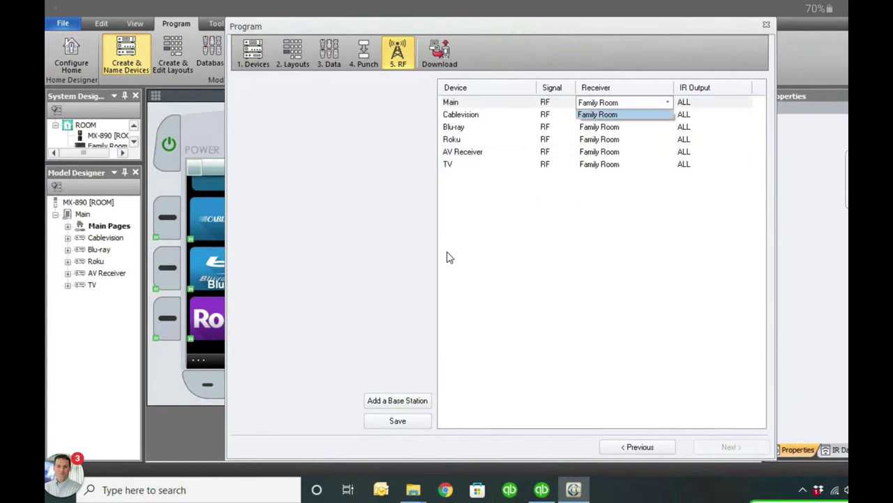
key(Return)
key(Escape)
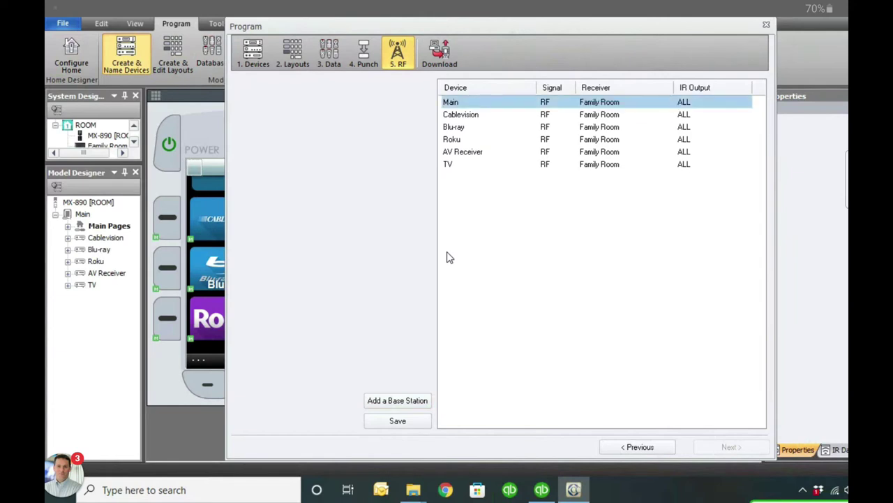
Step: Set Cablevision's IR output to Port 2 [Cable]
key(Down)
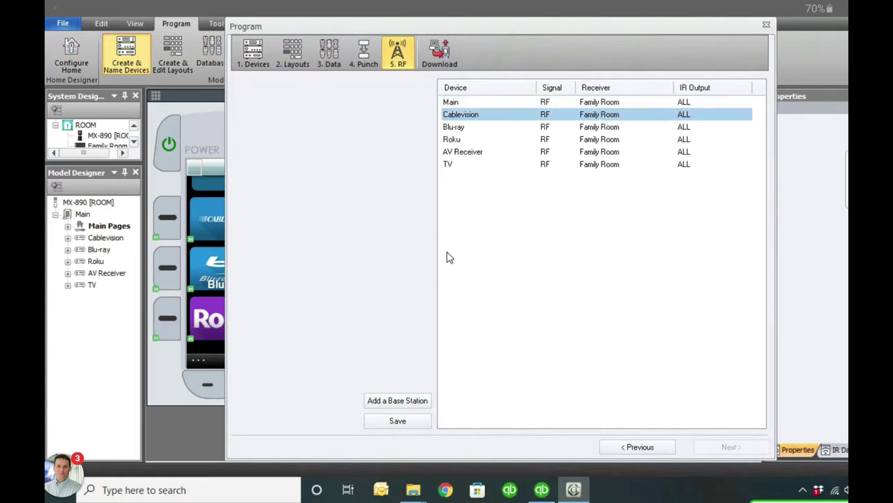
key(alt+Down)
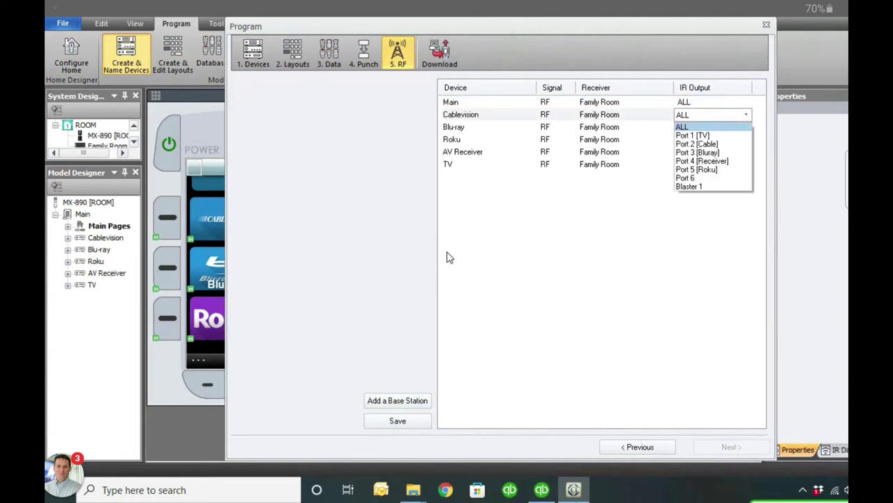
key(Down)
click(449, 258)
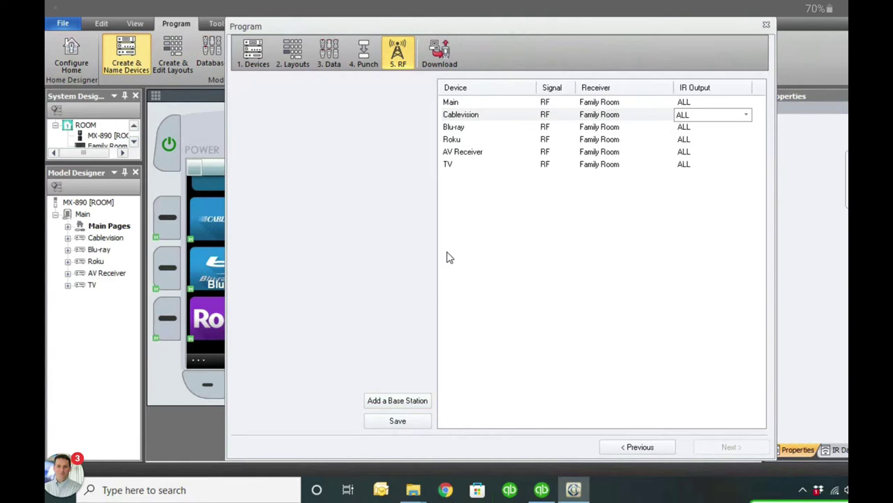
key(Return)
Step: Set Blu-ray's IR output to Port 3 [Bluray]
key(Return)
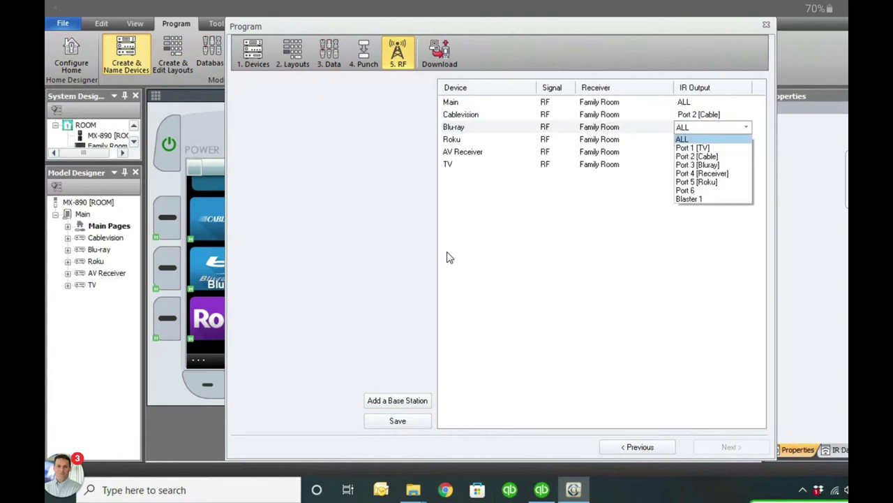
key(Down)
key(Down)
key(Down)
key(Return)
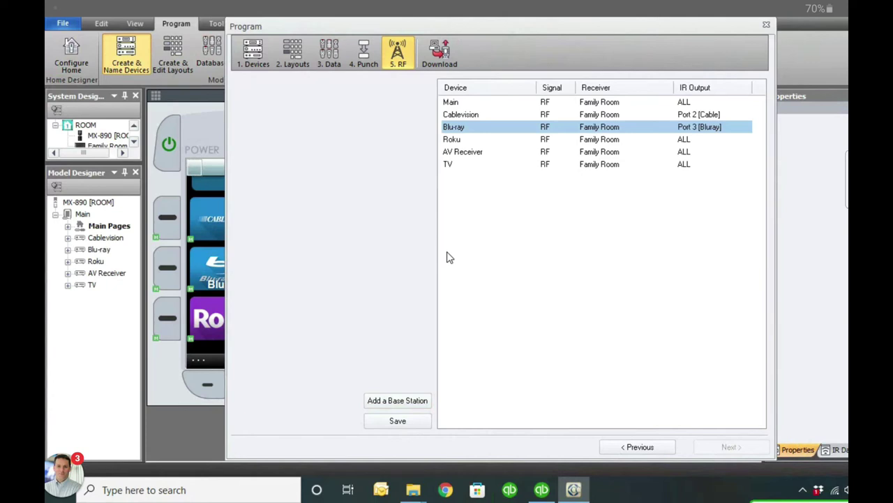
Step: Set Roku's IR output to Port 5 [Roku]
key(Down)
key(F4)
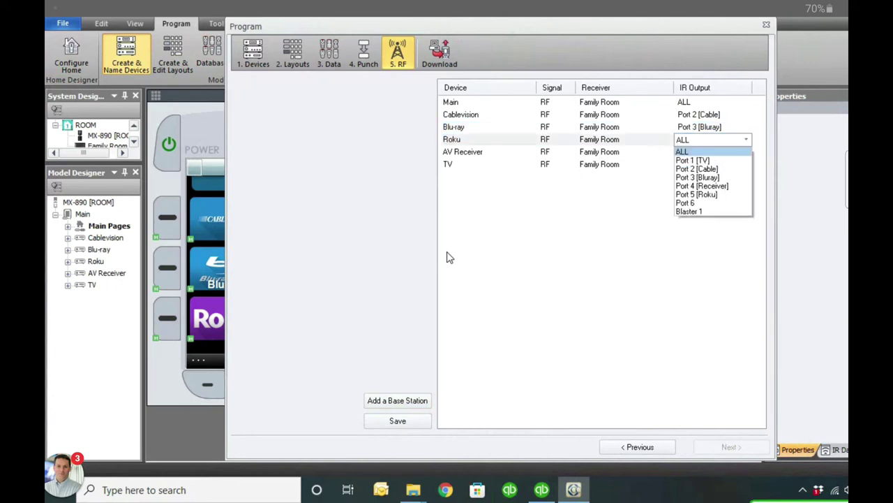
key(Down)
key(Down)
key(Down)
key(Down)
key(Down)
key(Return)
Step: Set the AV Receiver's IR output to Port 4 [Receiver]
key(Down)
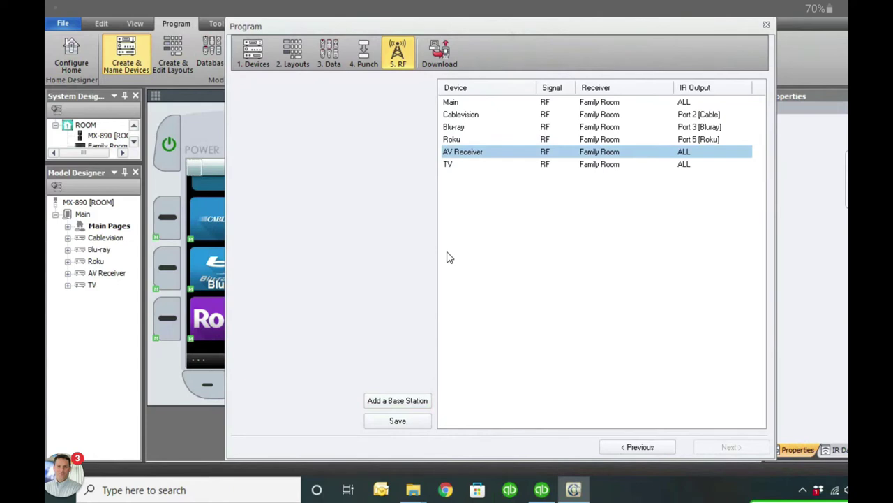
key(F4)
key(Down)
key(Down)
key(Down)
key(Down)
key(Return)
Step: Set the TV's IR output to Port 1 [TV]
key(Down)
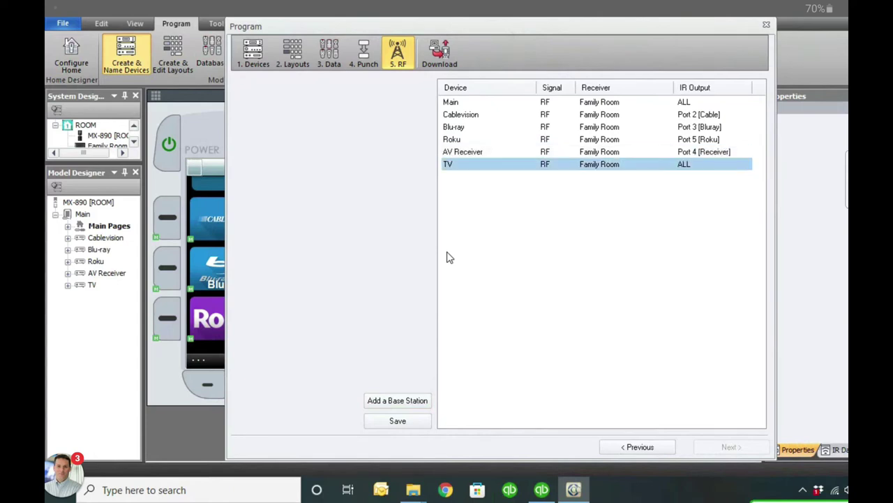
key(F4)
key(Down)
key(Return)
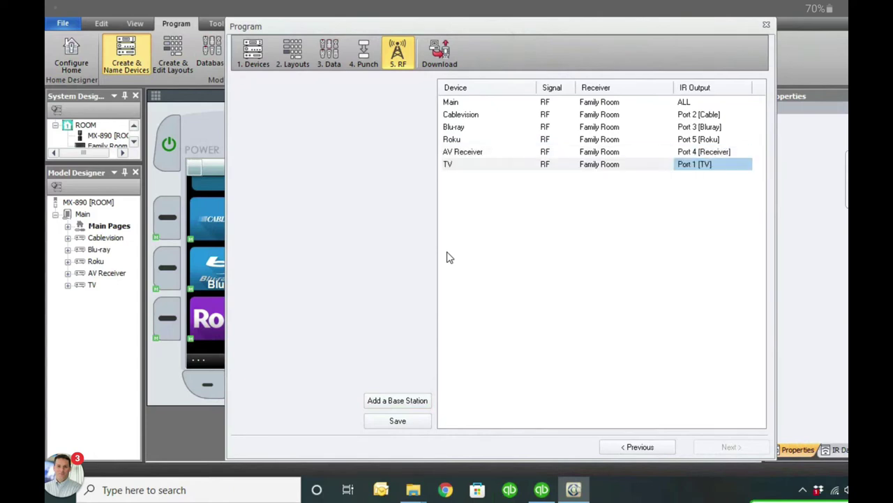
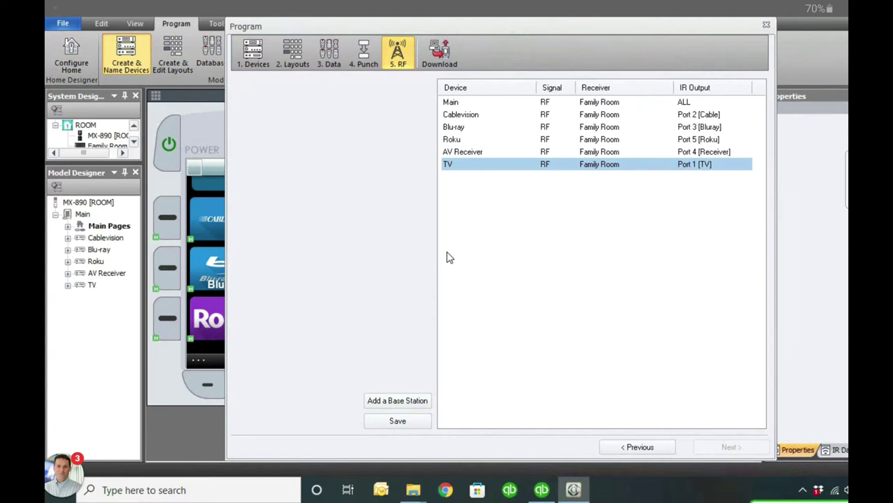
Step: Review the device rows from TV up to Cablevision, save the RF settings and close the Program window
key(Up)
key(Up)
key(Up)
key(Up)
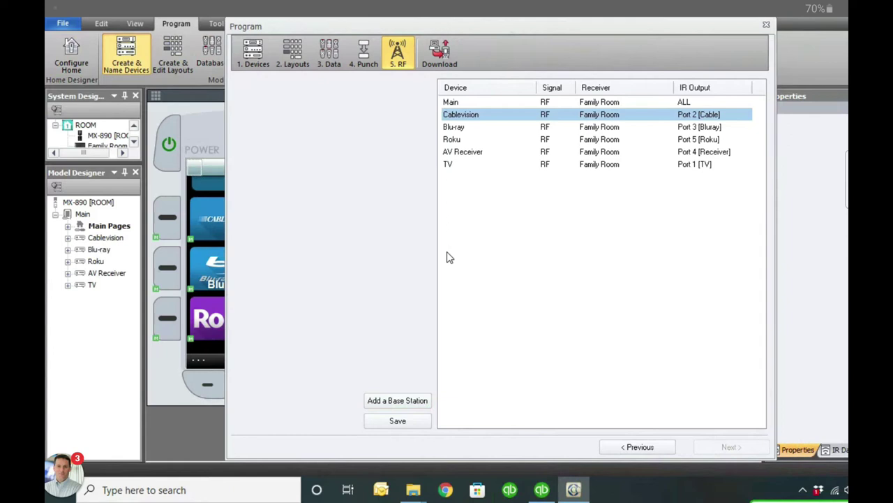
key(Return)
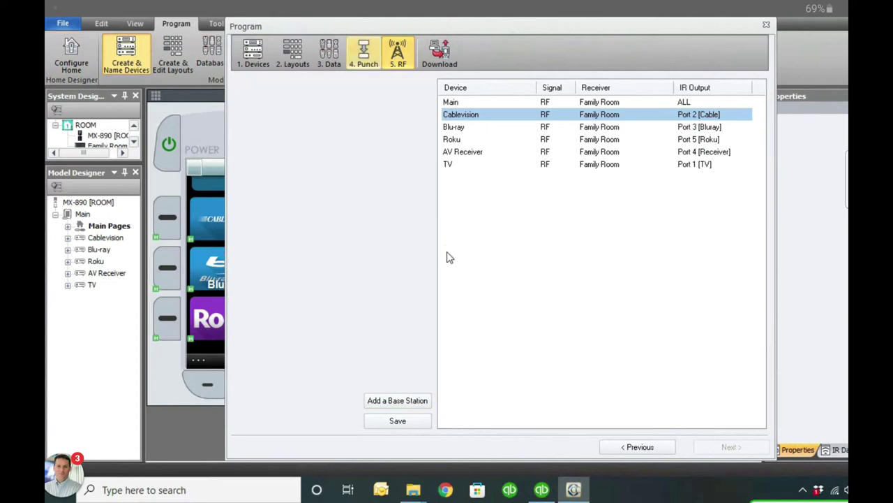
click(397, 420)
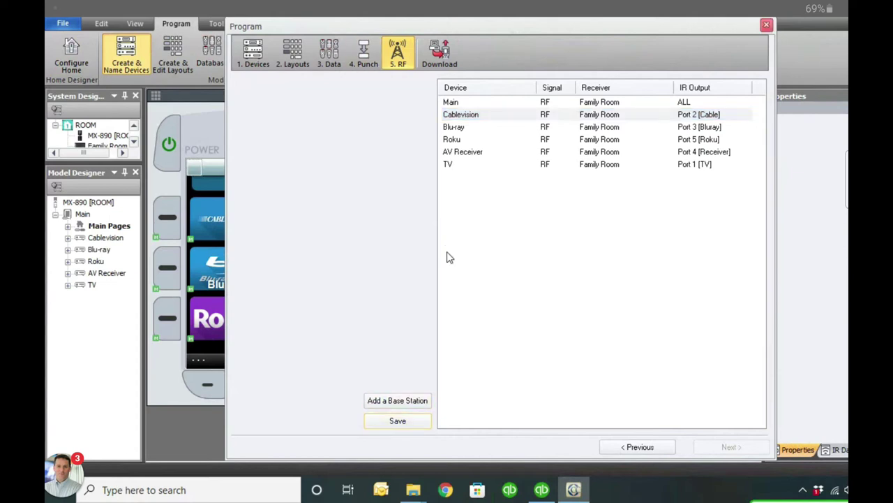
click(766, 25)
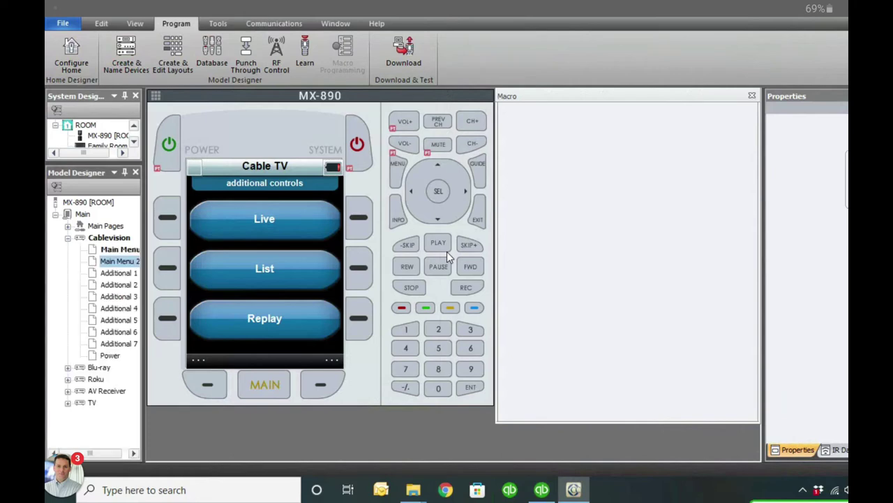
Step: Look through Cablevision's additional pages from Additional 1 to Additional 4
key(Down)
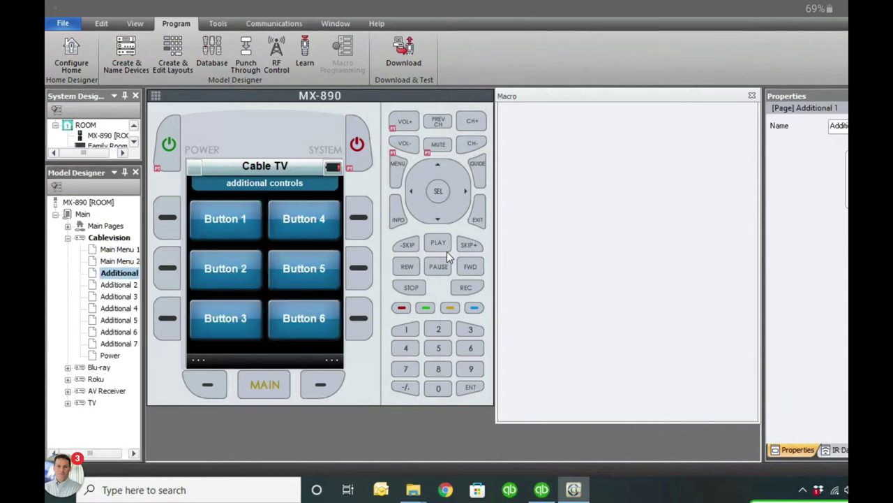
key(Down)
key(Down)
key(Down)
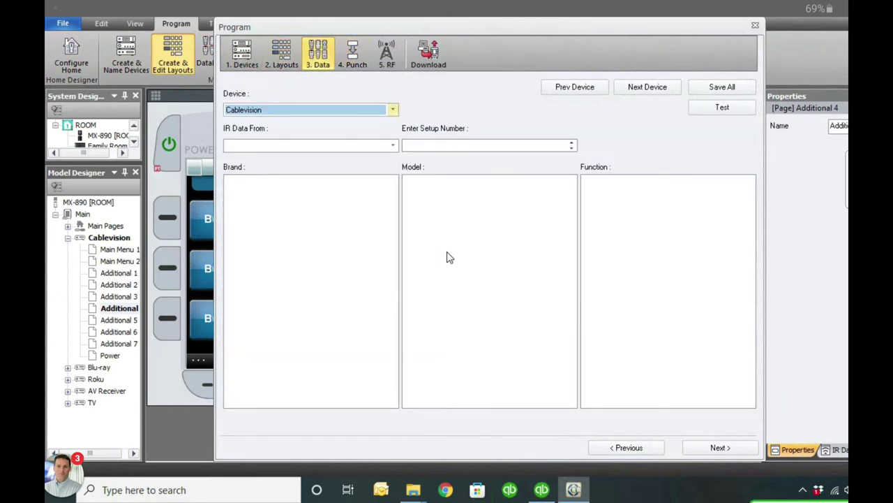
Step: In the Data setup for Cablevision, choose Cable as the IR data category and Samsung as the brand
key(alt+Down)
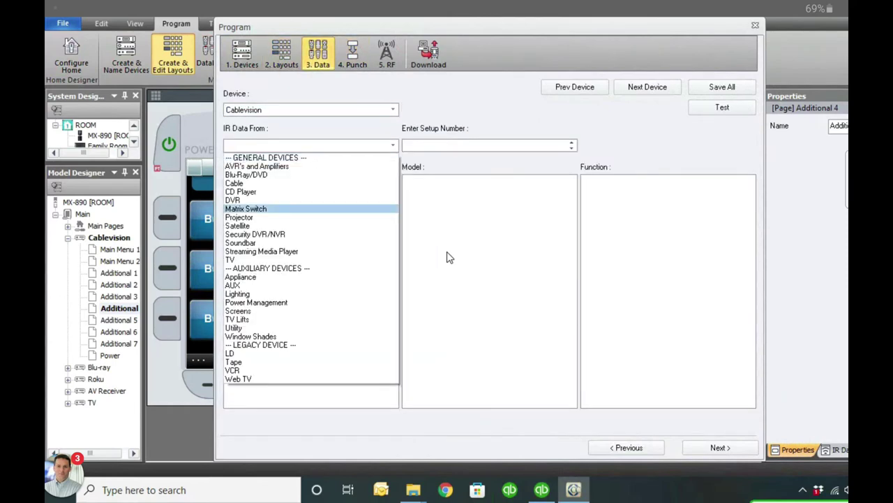
key(c)
key(Return)
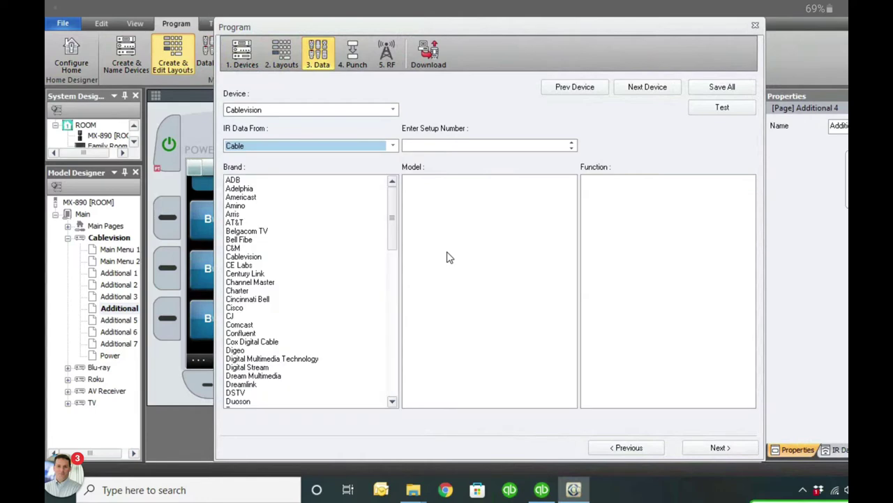
key(s)
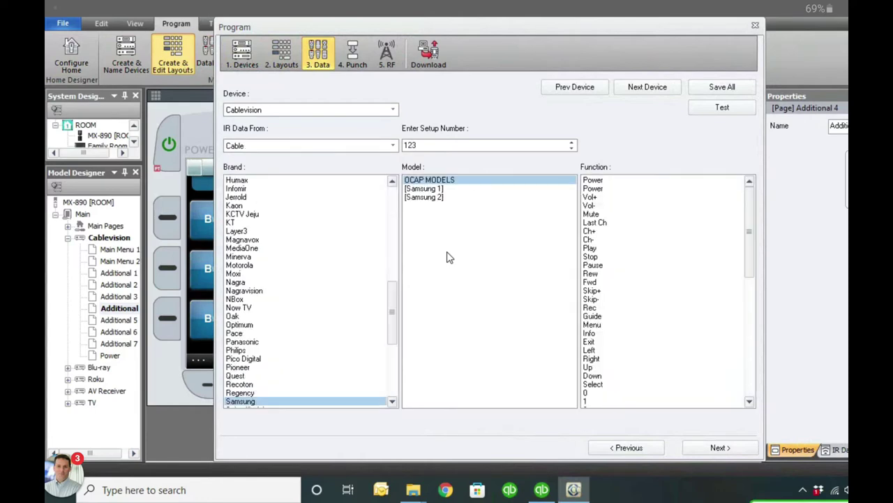
Step: Assign the Scientific Atlanta EXPLORER 8300HD code set to Cablevision and save all its IR data
key(c)
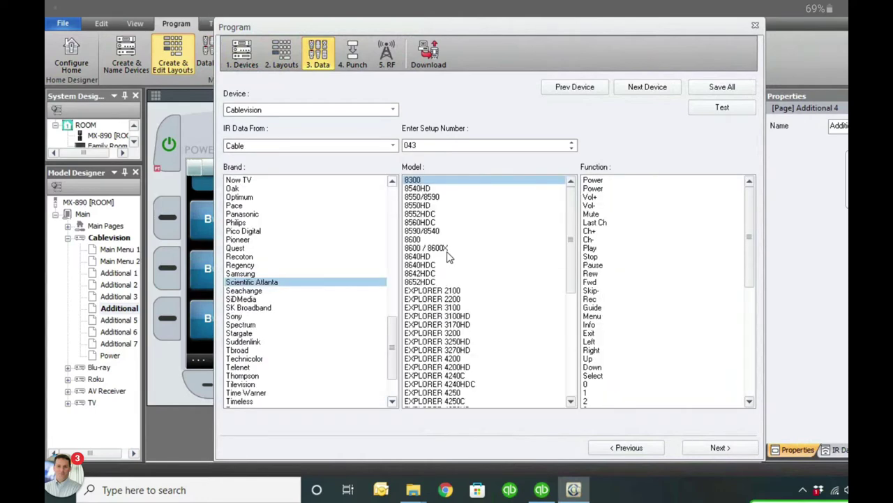
scroll(449, 257, down, 8)
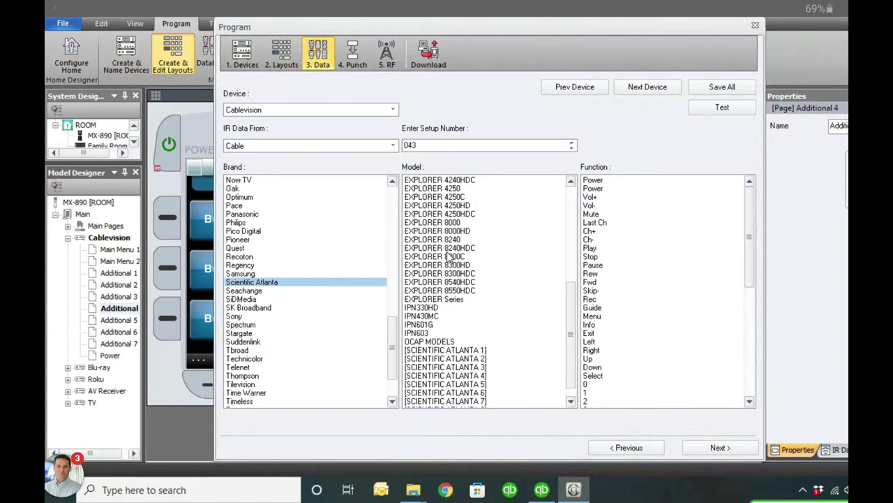
scroll(449, 259, up, 1)
scroll(449, 259, up, 7)
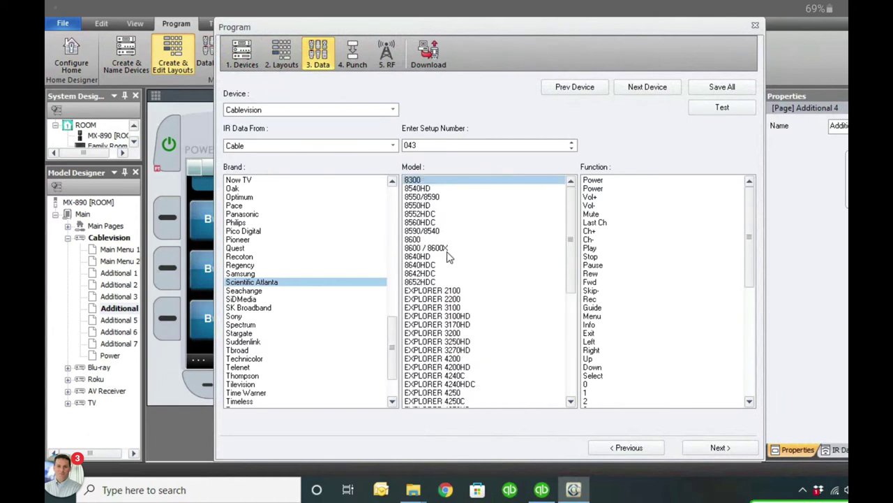
scroll(449, 257, down, 3)
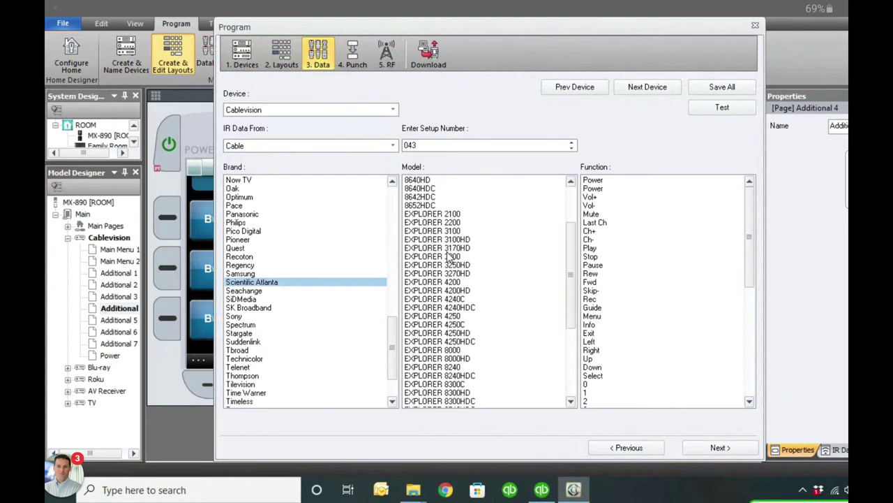
scroll(448, 259, down, 1)
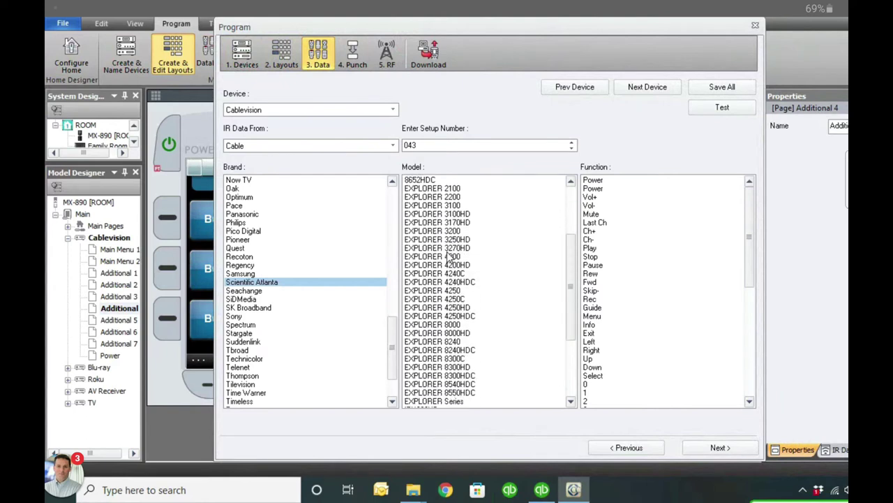
click(437, 366)
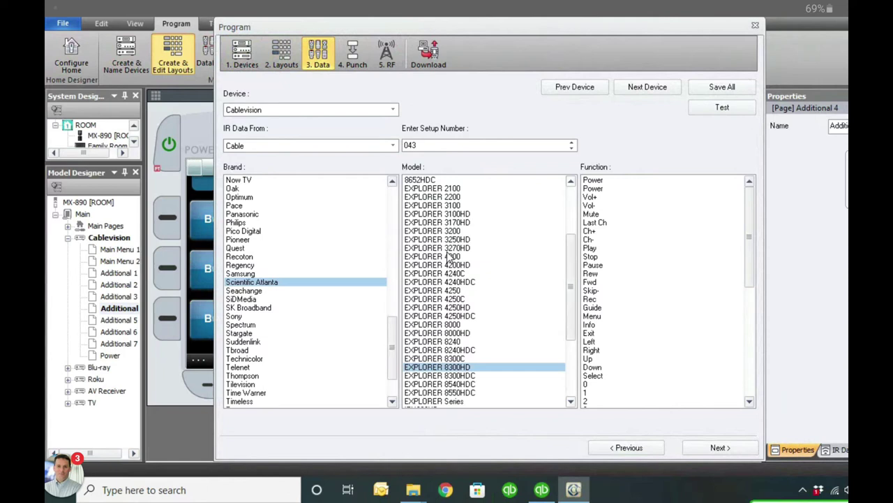
click(721, 87)
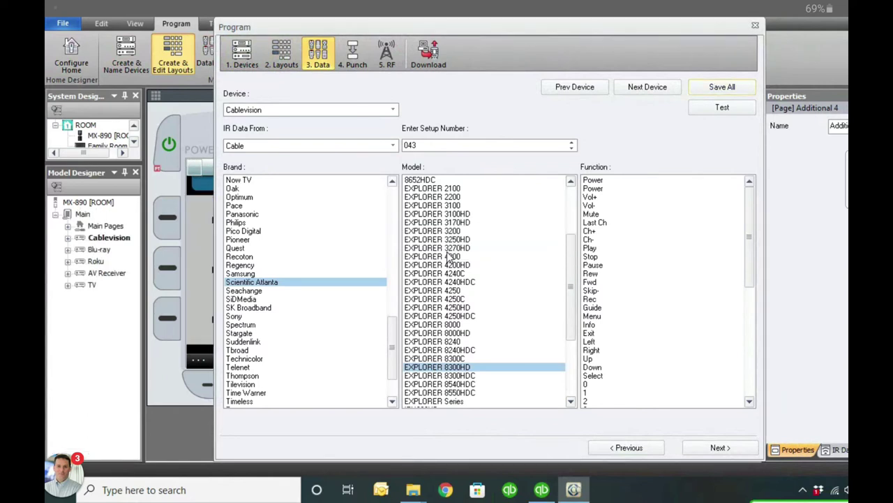
Step: Look up the cable models offered for the Time Warner and Xfinity brands
click(246, 392)
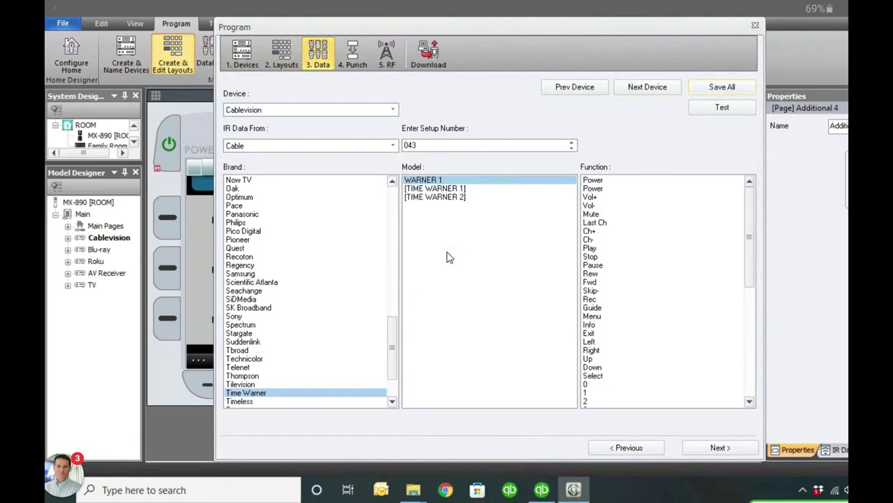
scroll(449, 257, down, 3)
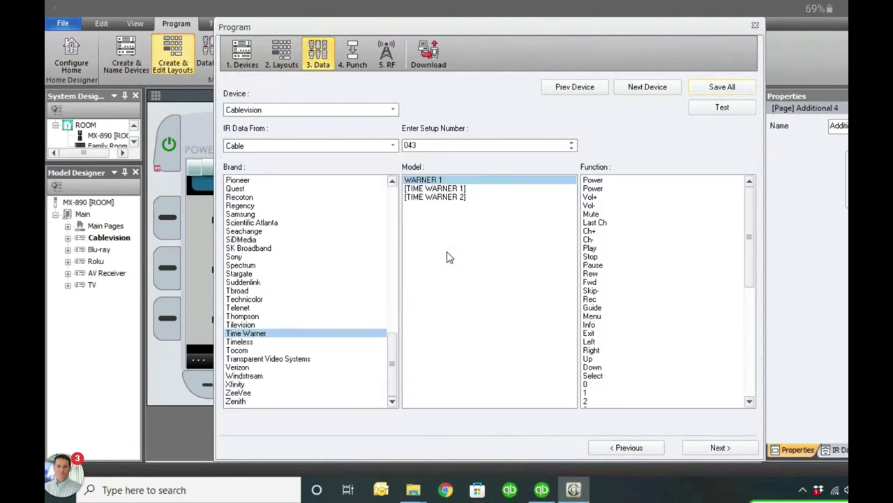
key(x)
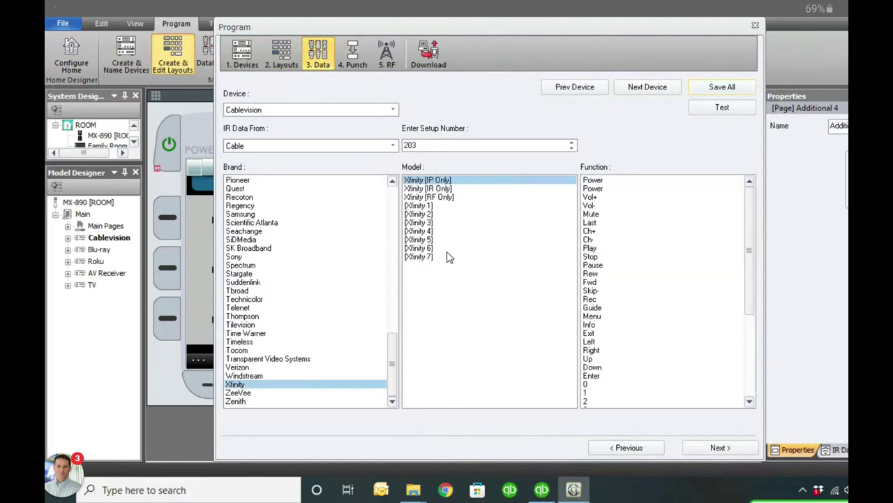
Step: Compare the functions of the Xfinity [IR Only] and Xfinity [RF Only] models, and return to the Scientific Atlanta brand
key(Down)
key(Down)
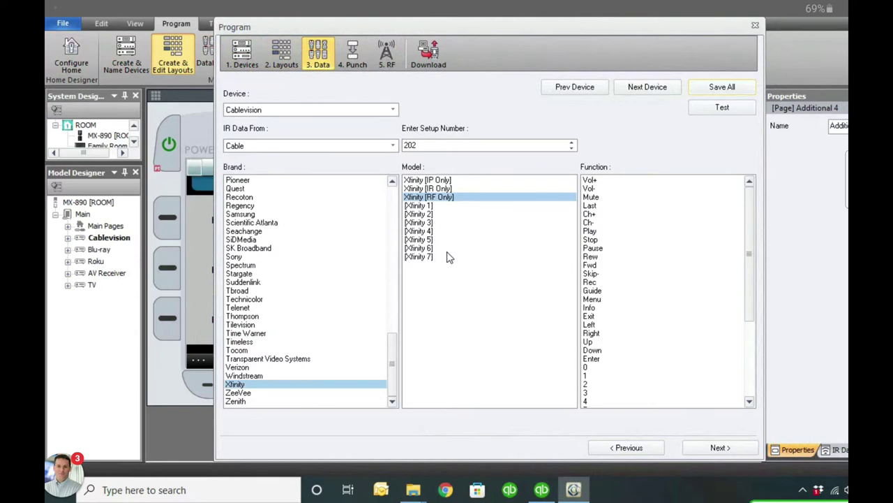
key(Up)
key(Down)
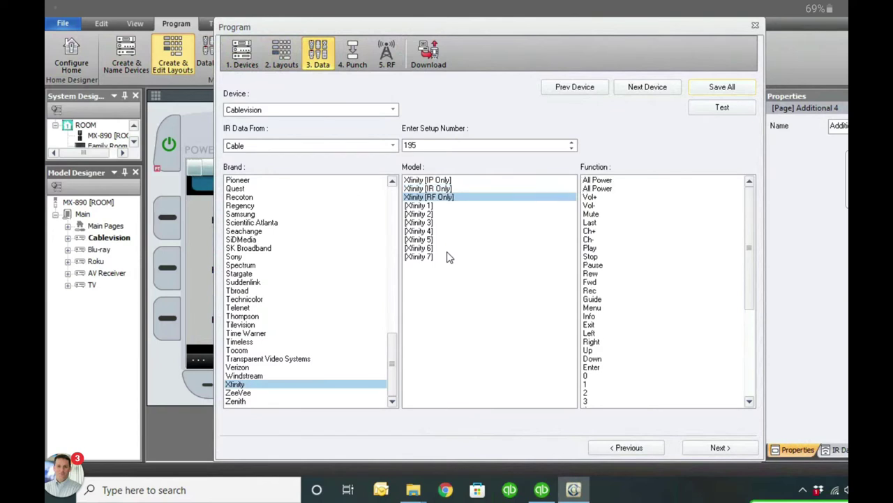
key(Up)
key(Down)
key(Up)
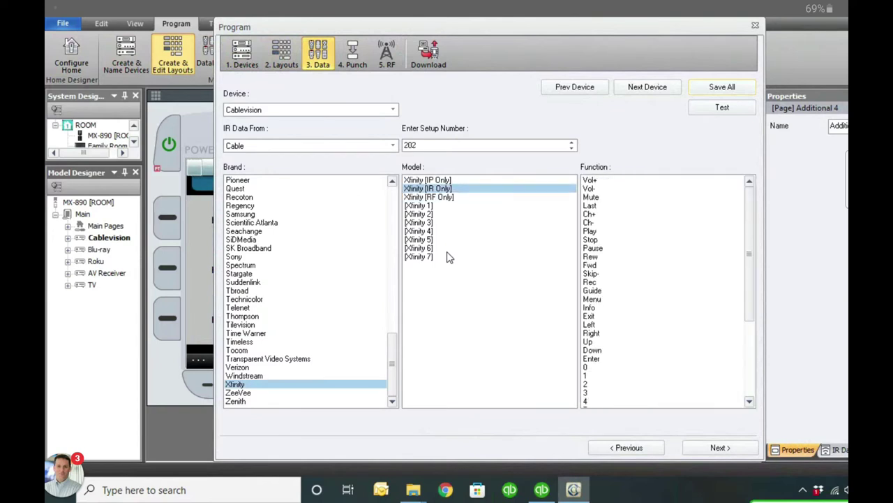
key(Down)
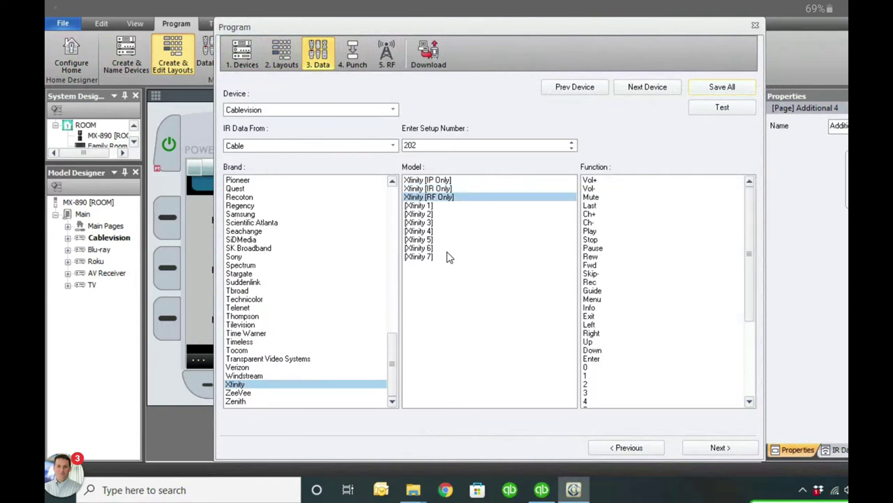
key(s)
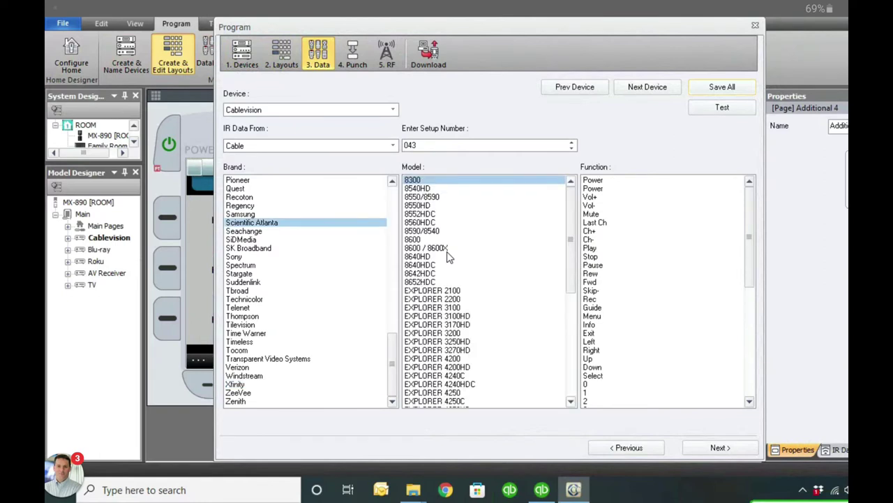
Step: Check the IR data brand and model selected for the Blu-ray and Roku devices
key(alt+Down)
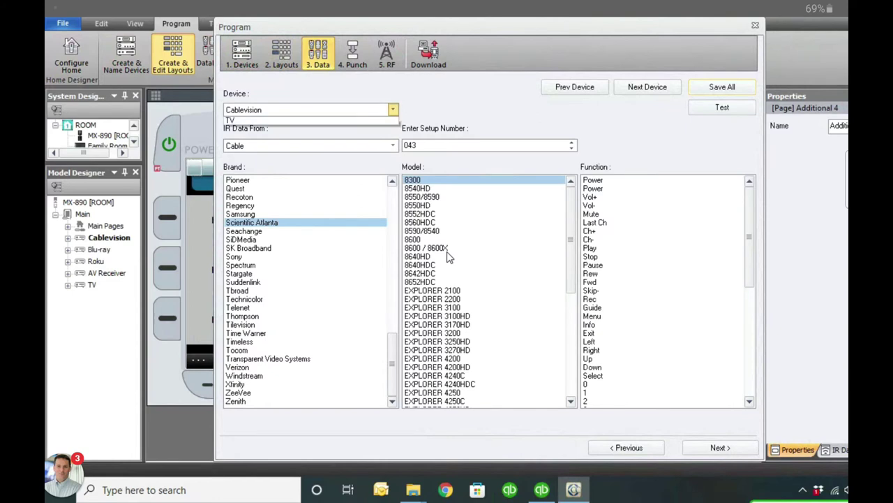
key(Return)
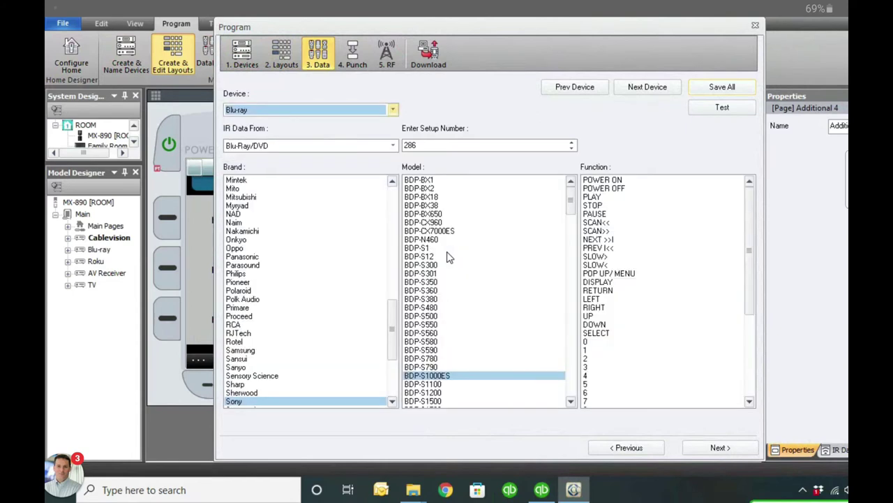
key(alt+Down)
key(Down)
key(Return)
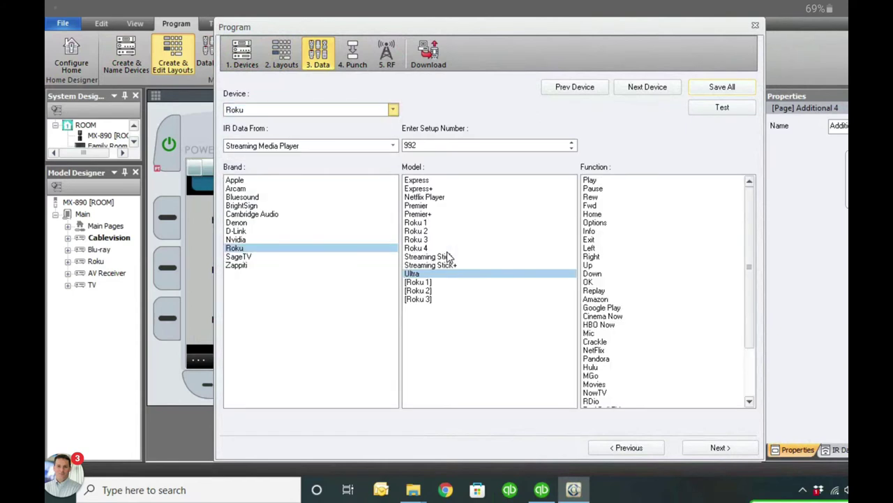
Step: Check the IR data selected for the AV Receiver and TV, continue to the Punch stage and close the Program window
key(alt+Down)
key(Up)
key(Up)
key(Down)
key(Down)
key(Down)
key(Return)
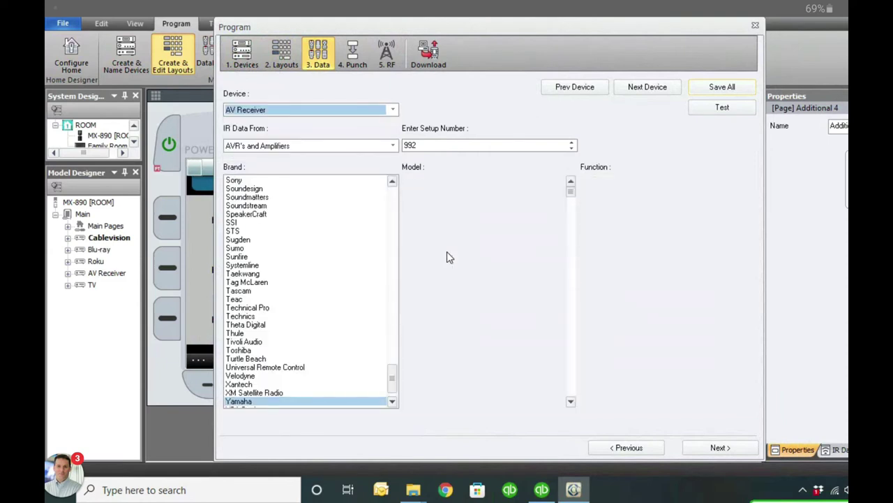
key(alt+Down)
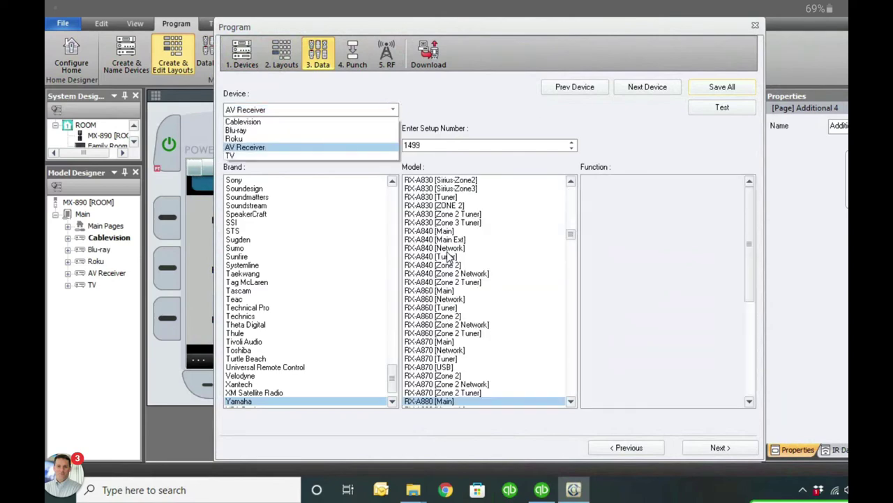
key(Down)
key(Return)
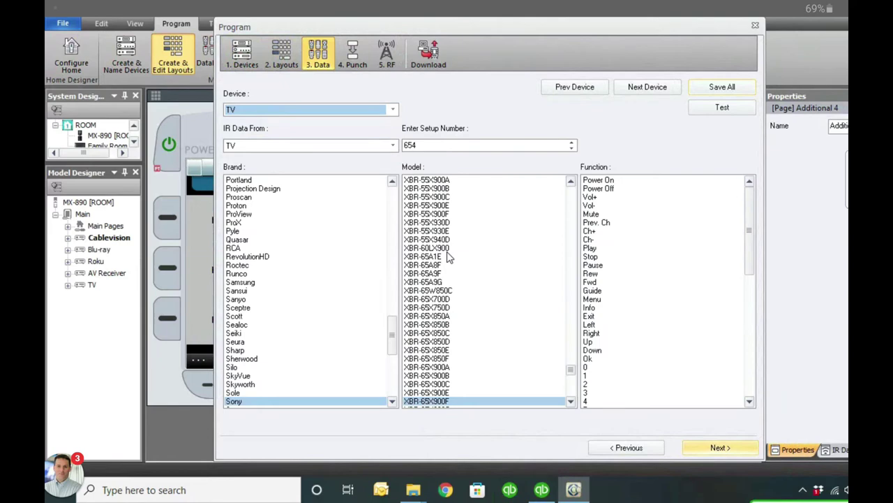
key(Return)
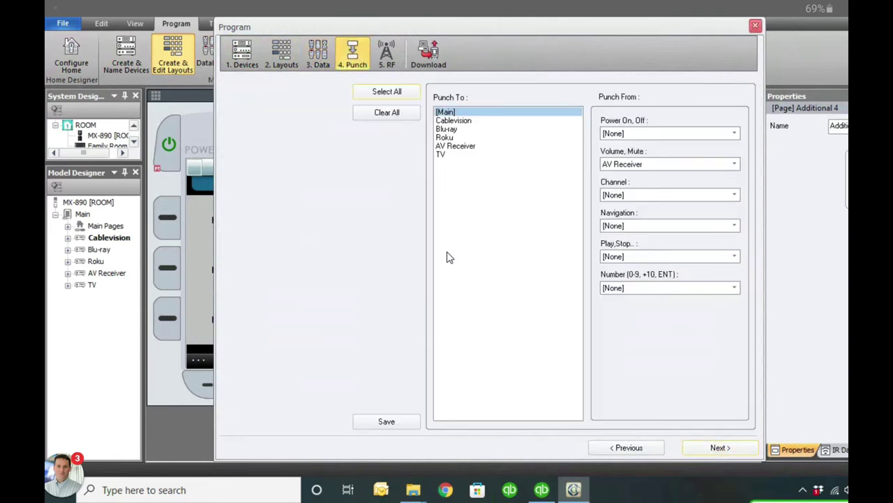
key(Escape)
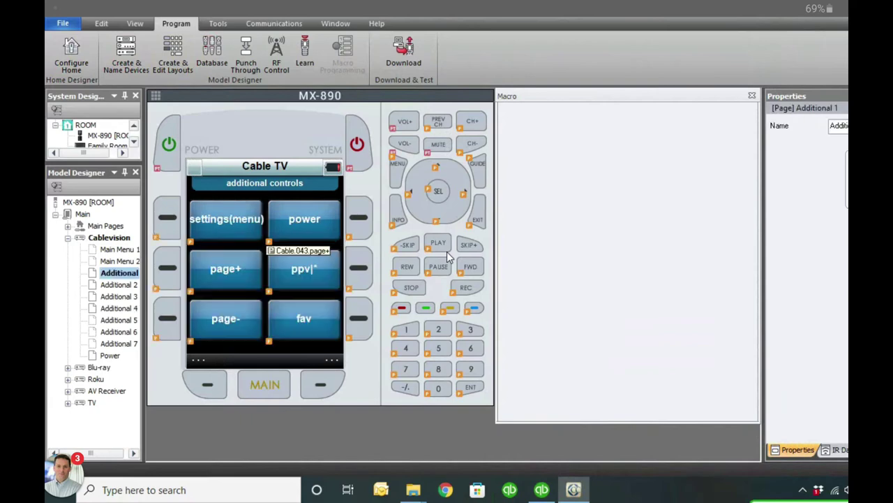
Step: Examine the remote's hard-button and page functions in the Functions view and compare them with the Simulate view
key(Down)
key(Up)
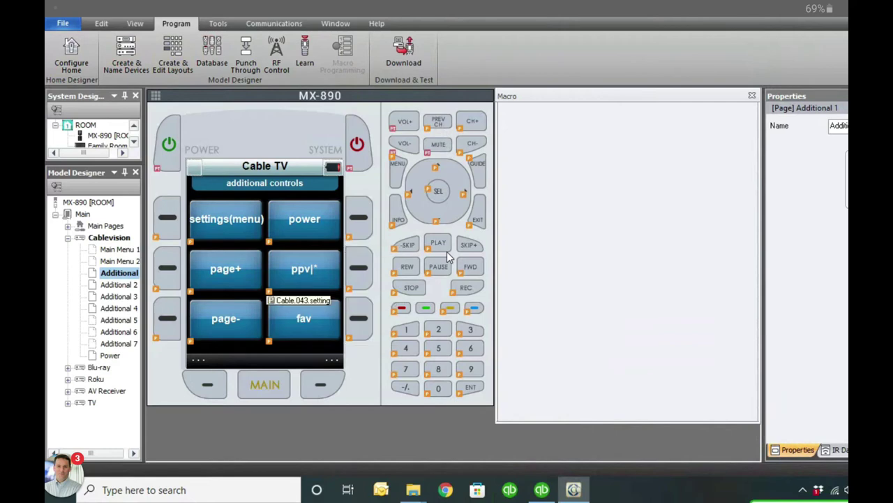
click(102, 23)
click(135, 23)
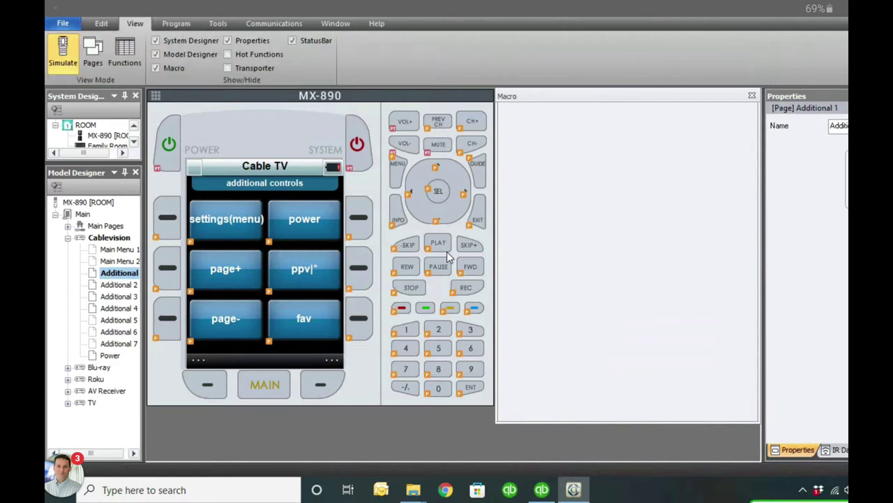
click(124, 52)
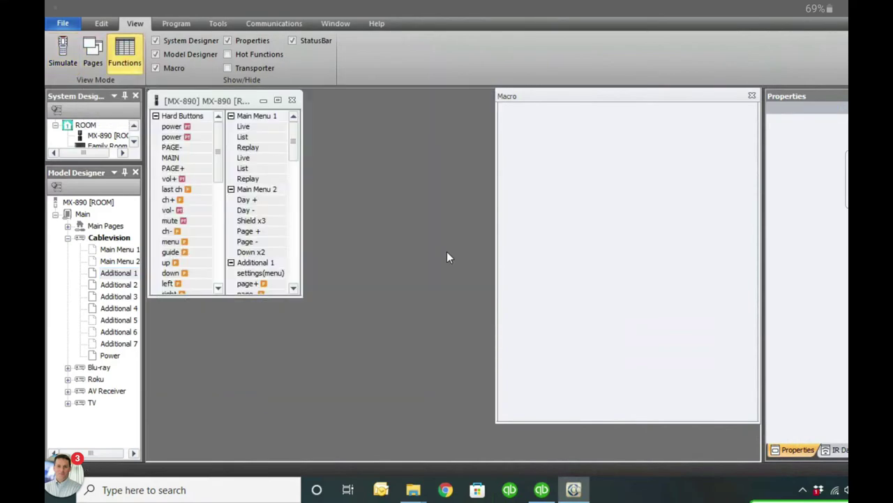
click(63, 53)
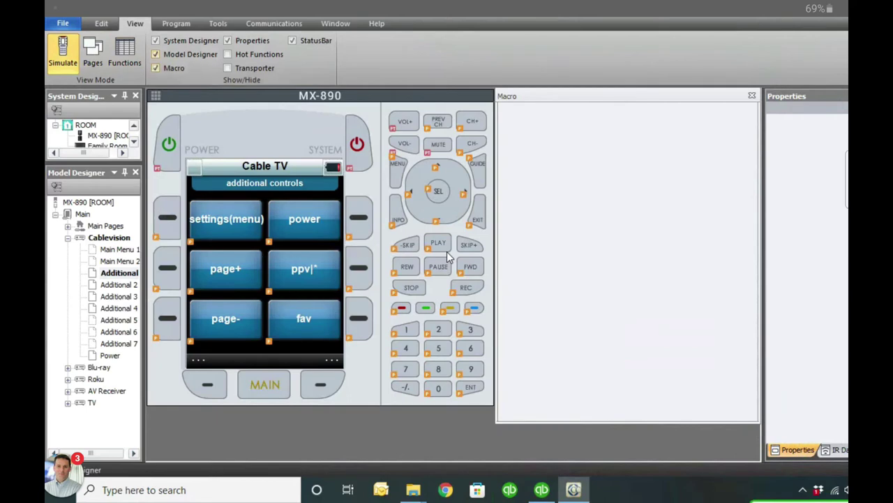
key(Right)
key(Right)
key(Return)
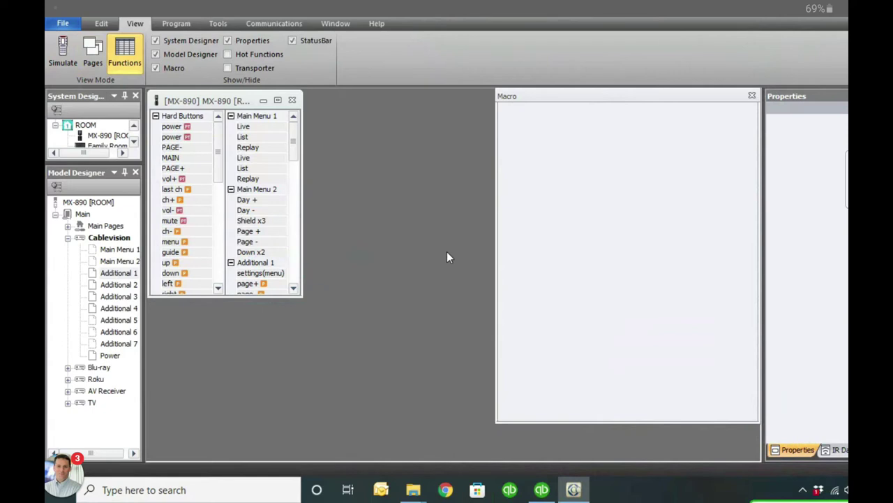
drag(249, 126, 253, 148)
click(248, 127)
click(63, 52)
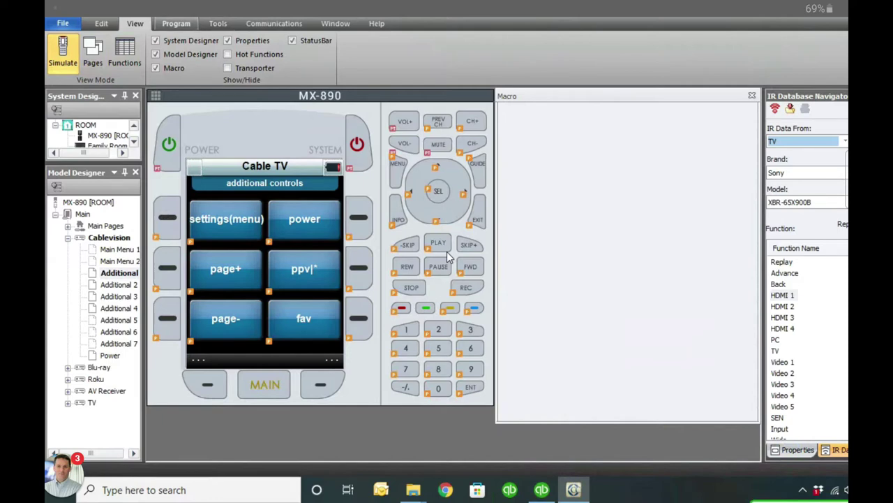
Step: Set the IR database source to Cable and the brand to Scientific Atlanta
click(218, 23)
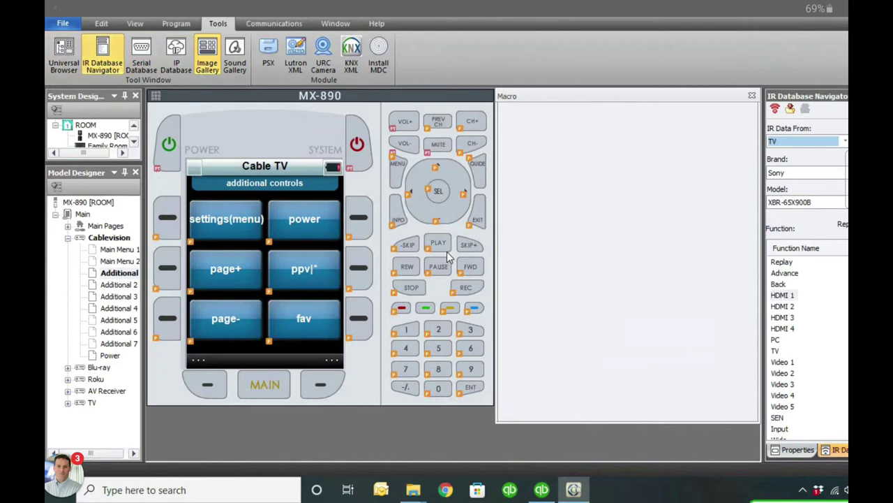
click(843, 140)
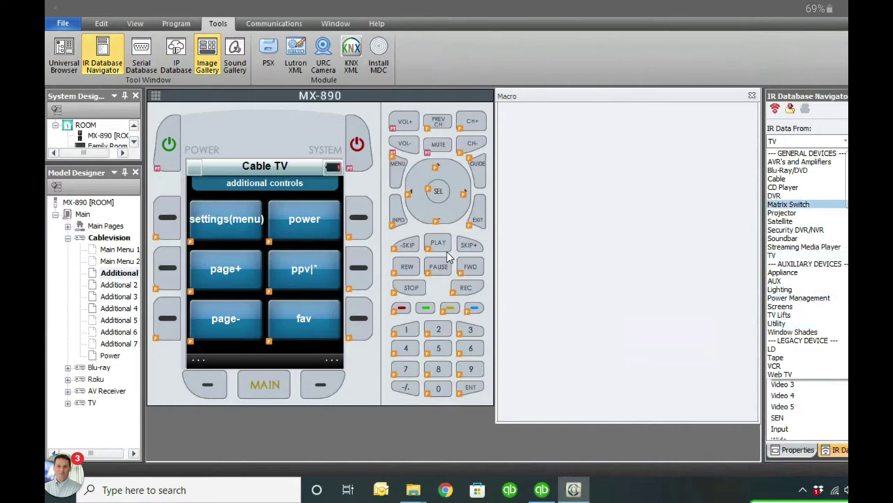
click(776, 179)
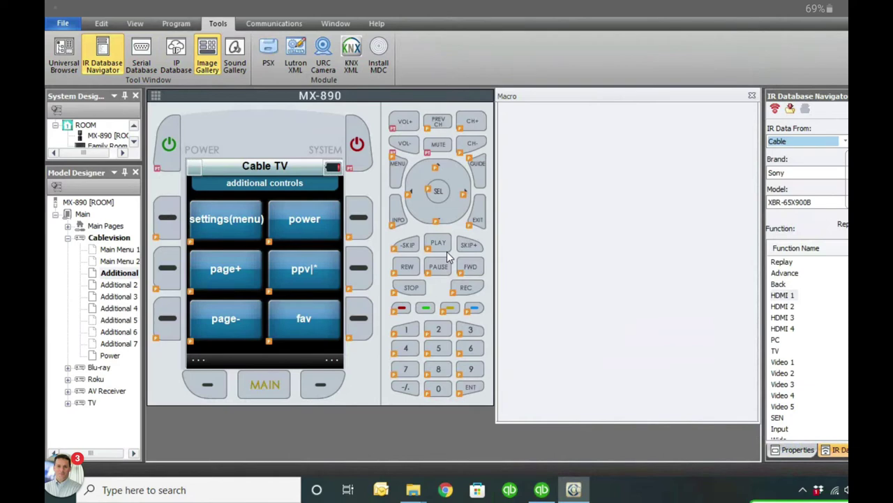
click(803, 173)
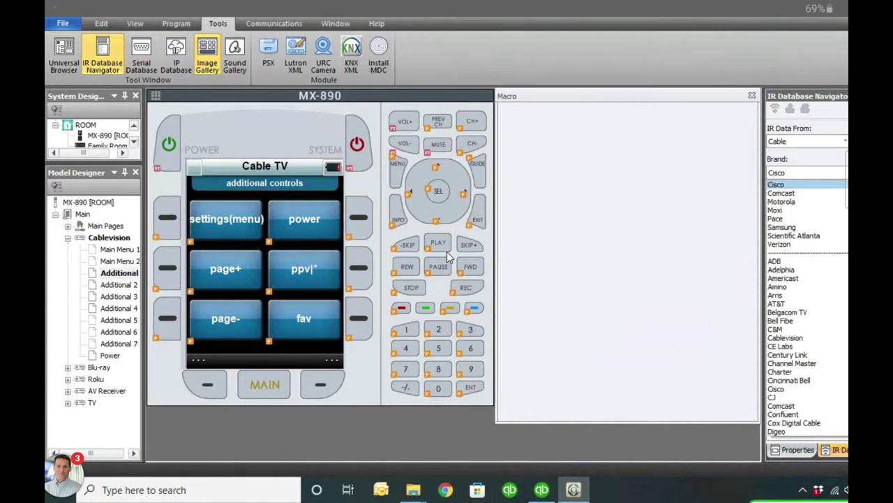
key(Return)
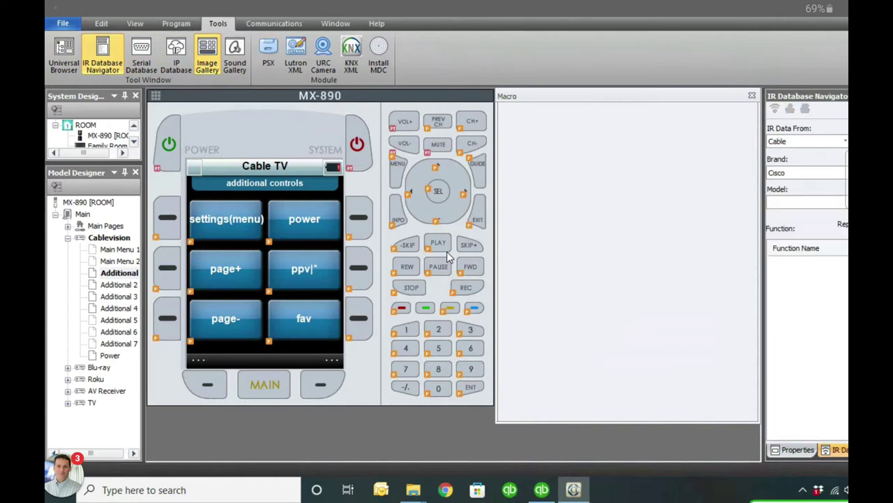
click(802, 172)
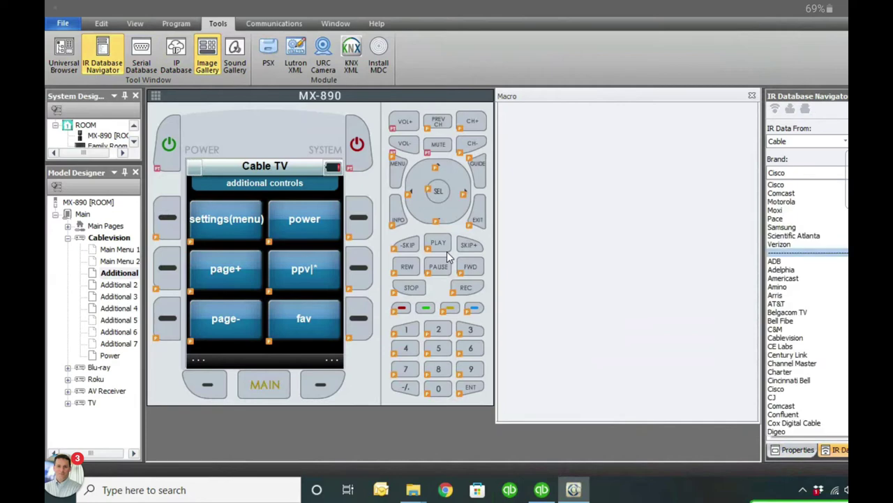
click(795, 233)
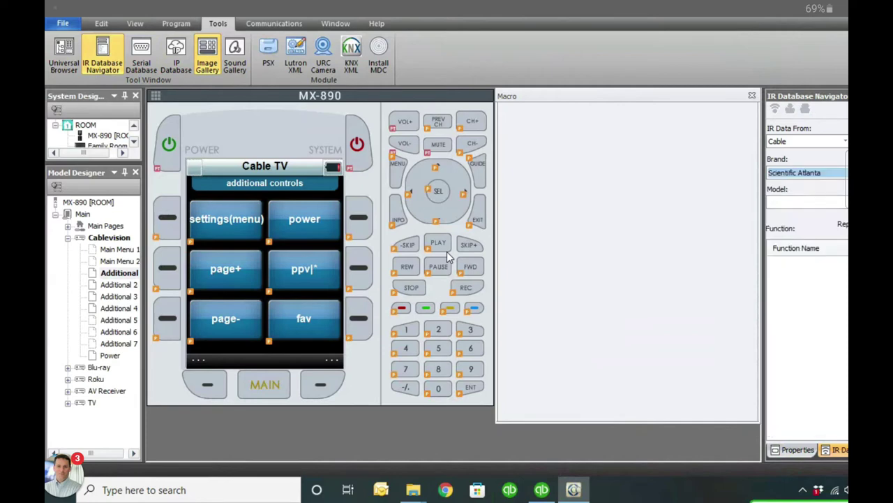
Step: Choose EXPLORER 8300HD as the cable box model in the IR database
click(803, 201)
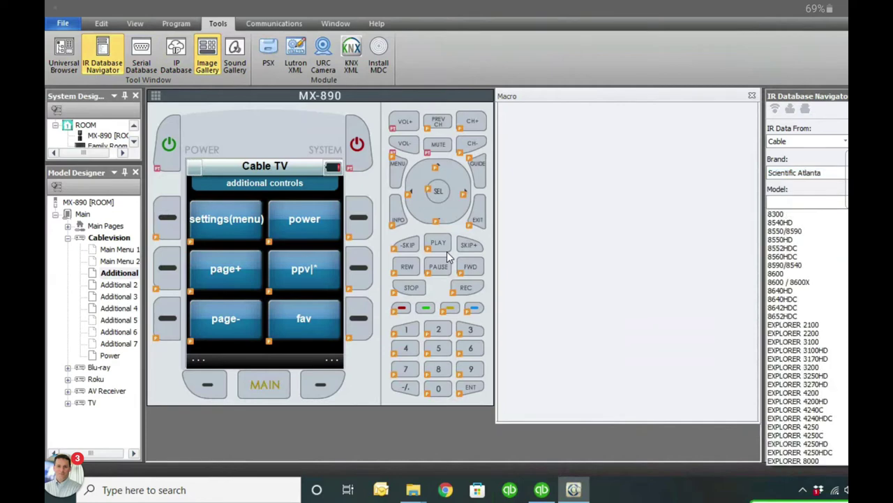
scroll(807, 337, up, 1)
scroll(807, 336, down, 1)
key(Down)
key(Down)
key(Down)
key(Down)
key(Down)
key(Down)
key(Down)
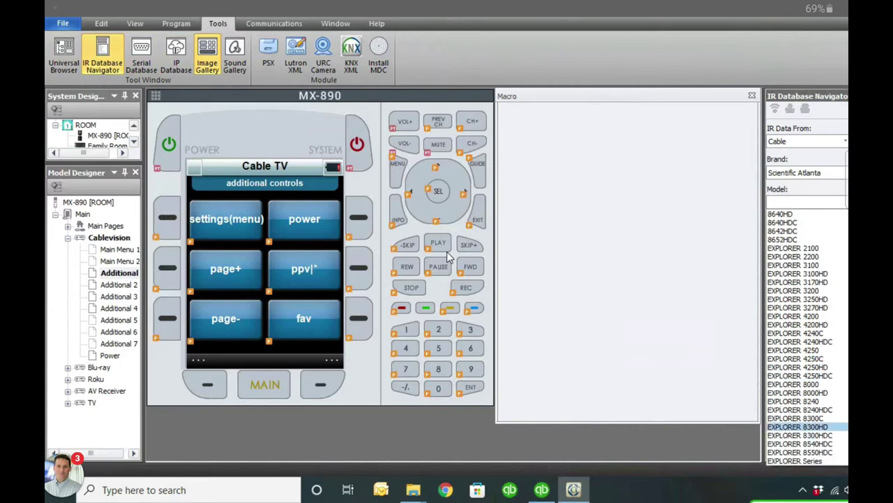
key(Return)
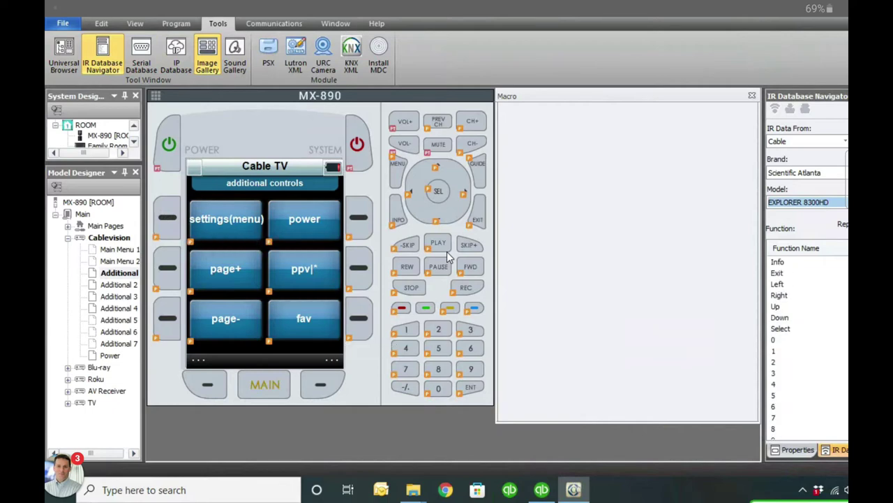
Step: On Cablevision's Additional 2 page, replace day+, day-, pip ch- and help with the Page+, Page-, Day+ and Day- functions respectively
key(Page_Down)
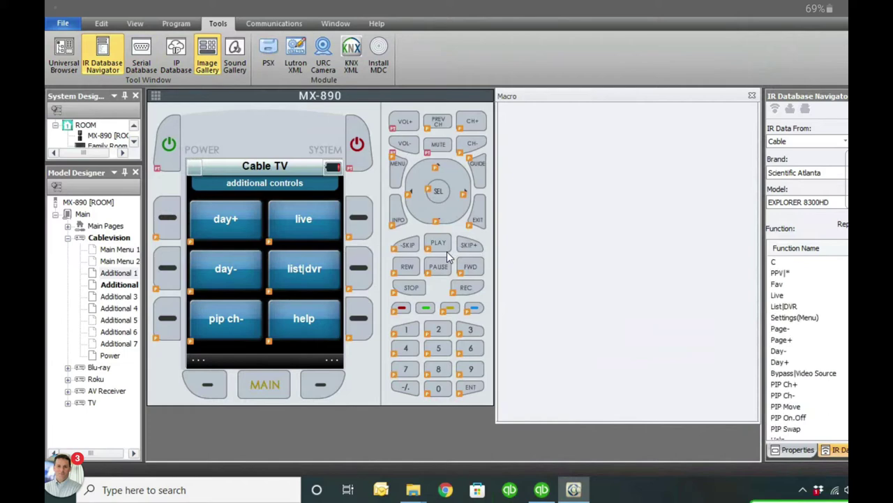
drag(447, 251, 227, 220)
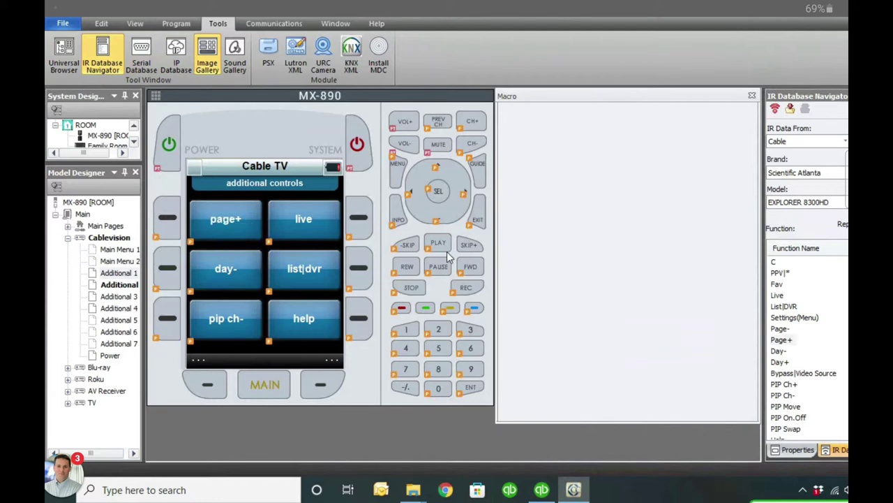
drag(781, 328, 223, 271)
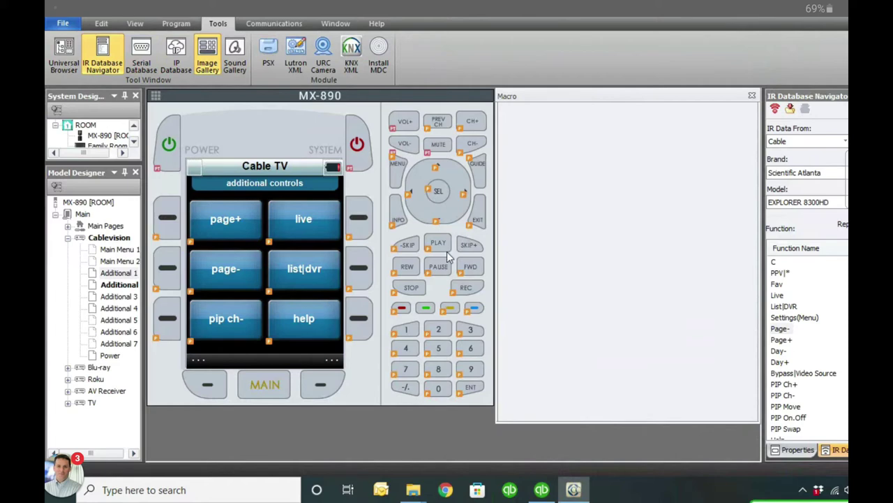
drag(780, 361, 226, 322)
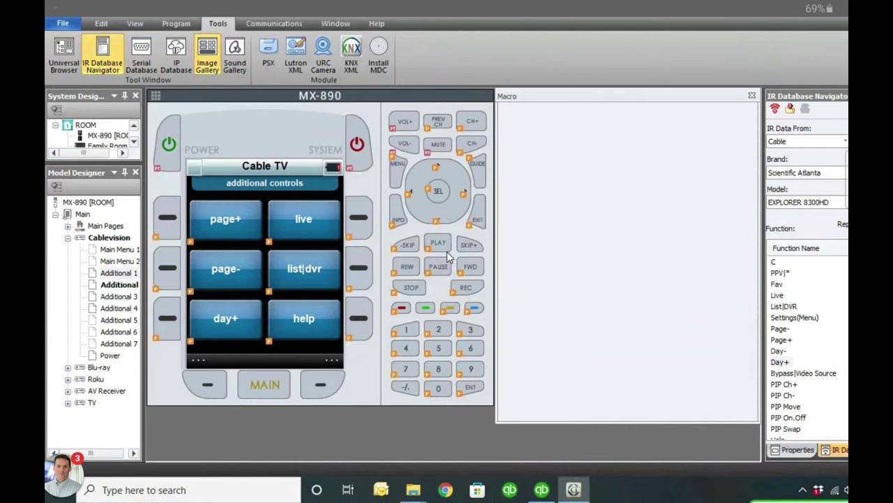
drag(779, 350, 303, 319)
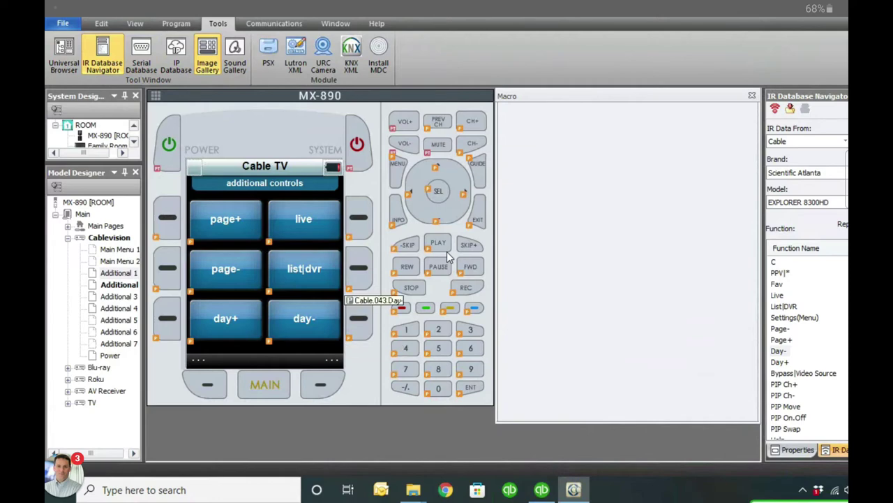
key(Up)
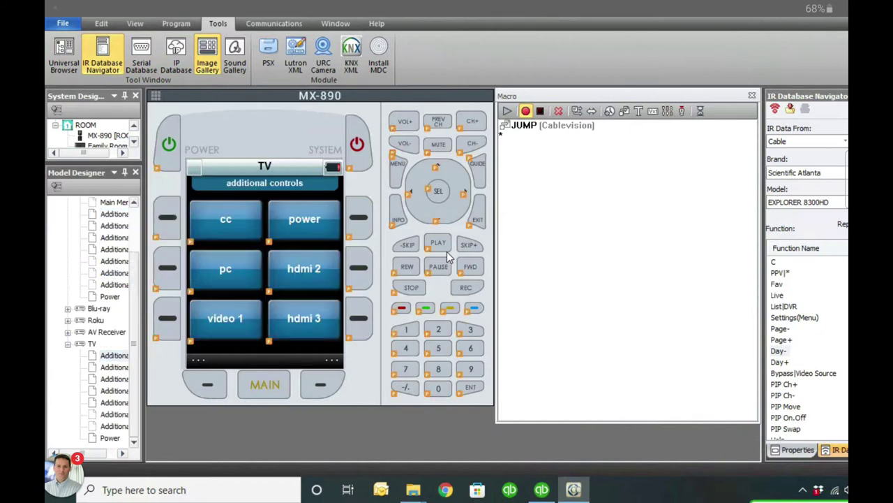
Step: Add the power on commands of the TV and the AV Receiver to the Cablevision macro
key(Down)
key(Down)
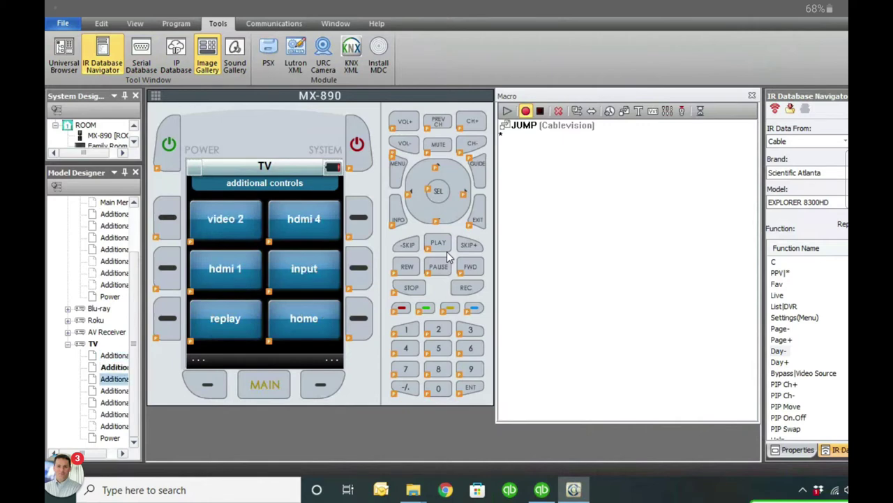
key(End)
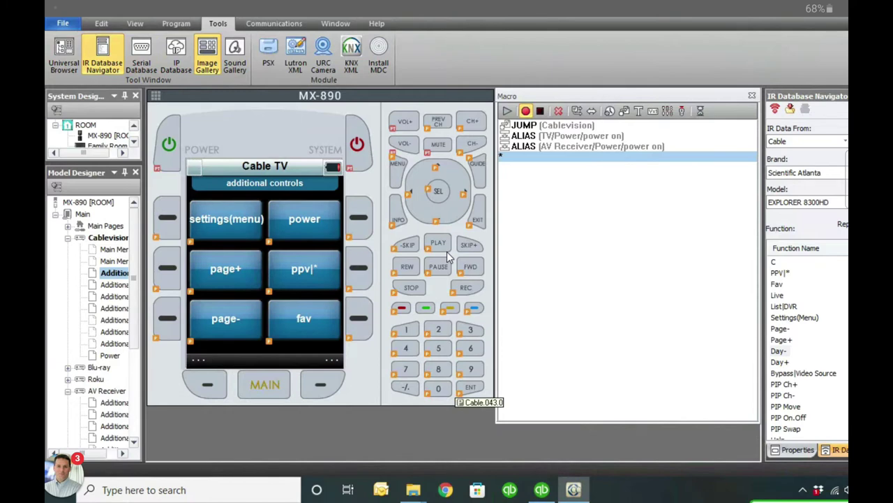
Step: Add Cablevision's 0 and exit commands to the macro with a 0.1-second delay between them
click(438, 388)
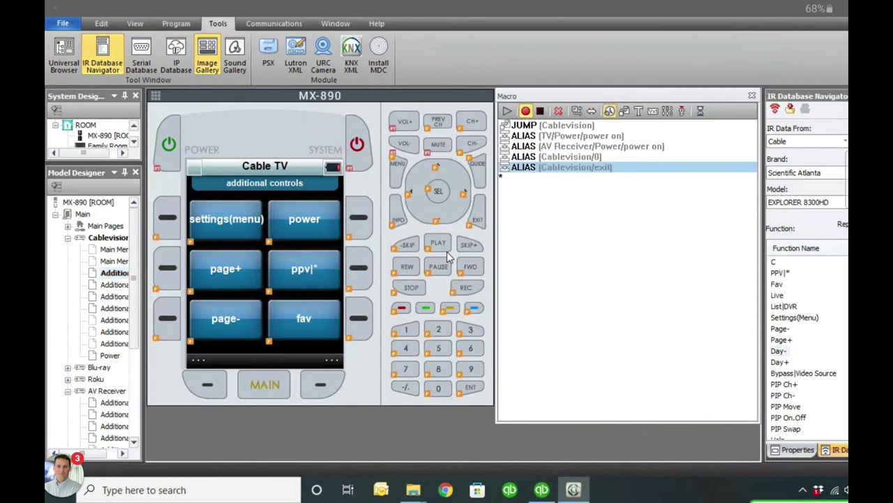
click(610, 110)
key(Return)
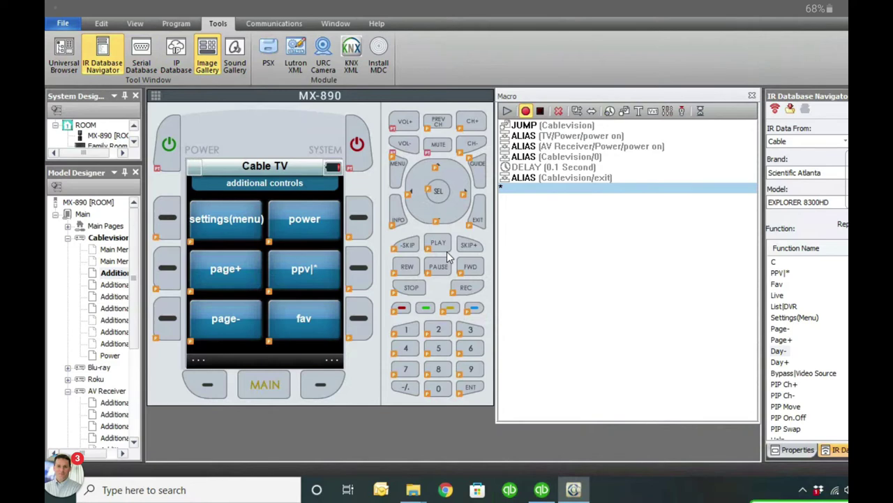
Step: Add the hdmi 1 command from the TV's Additional 2 page to the macro
scroll(447, 251, down, 4)
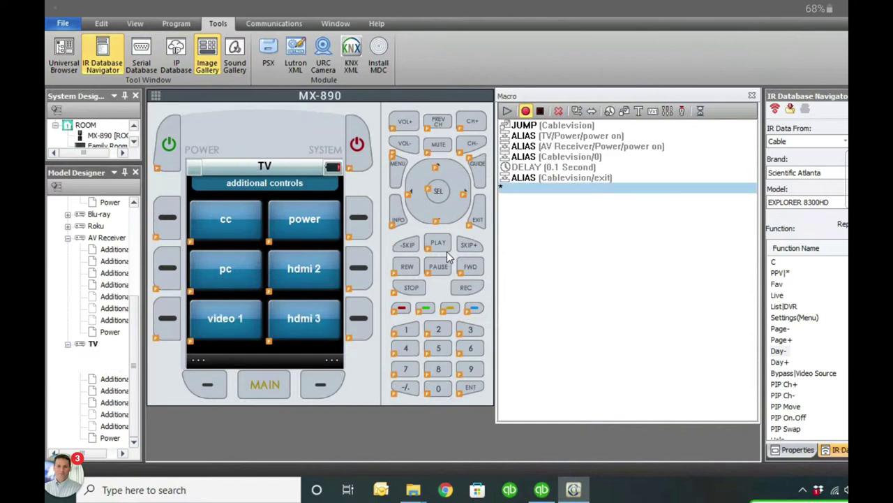
key(Down)
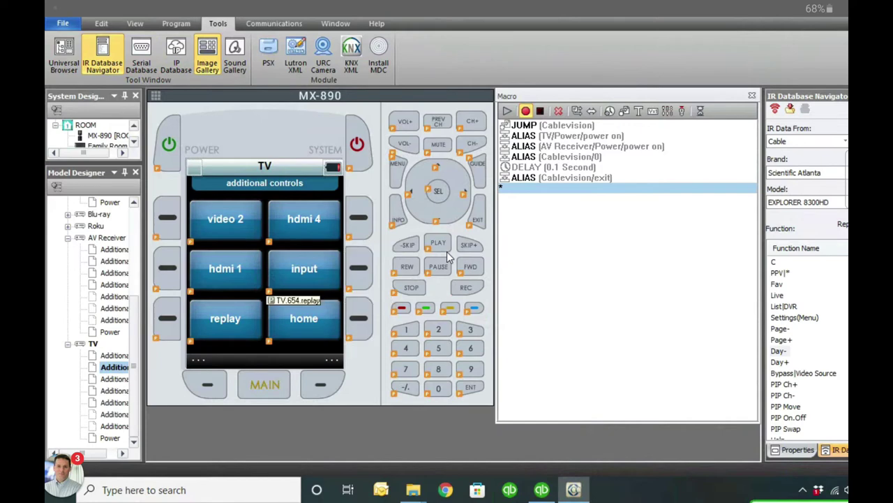
click(225, 268)
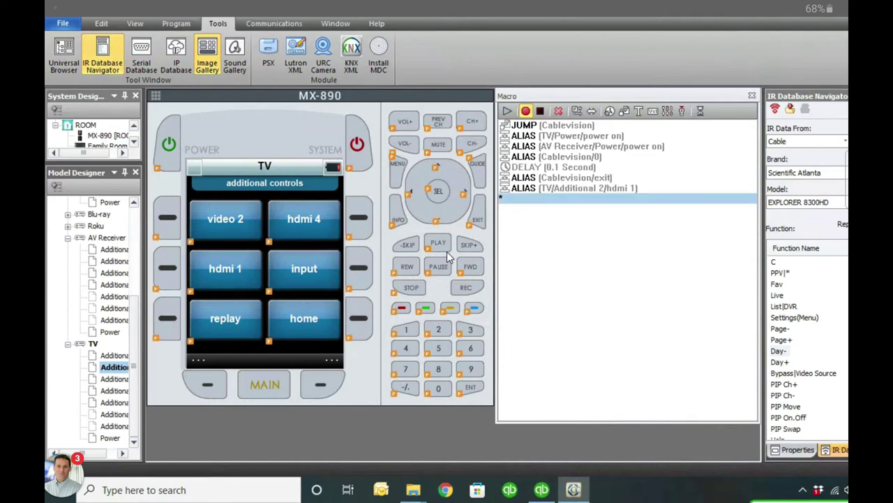
Step: Add the AV Receiver's hdmi-2 command from its Additional 1 page and move the Cablevision jump to the macro's end
click(114, 249)
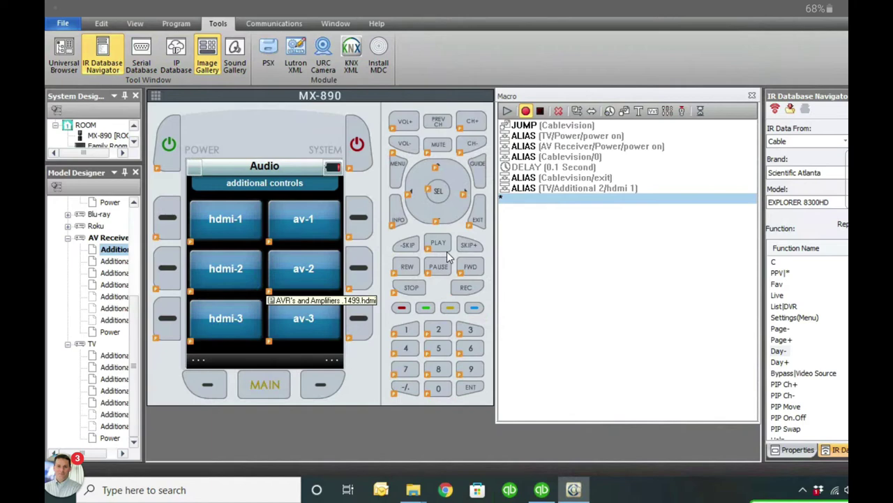
click(225, 269)
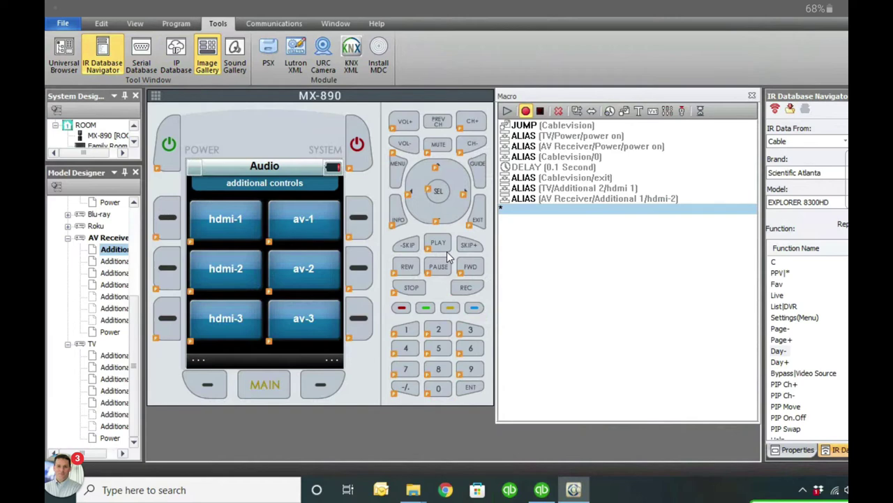
drag(558, 125, 531, 201)
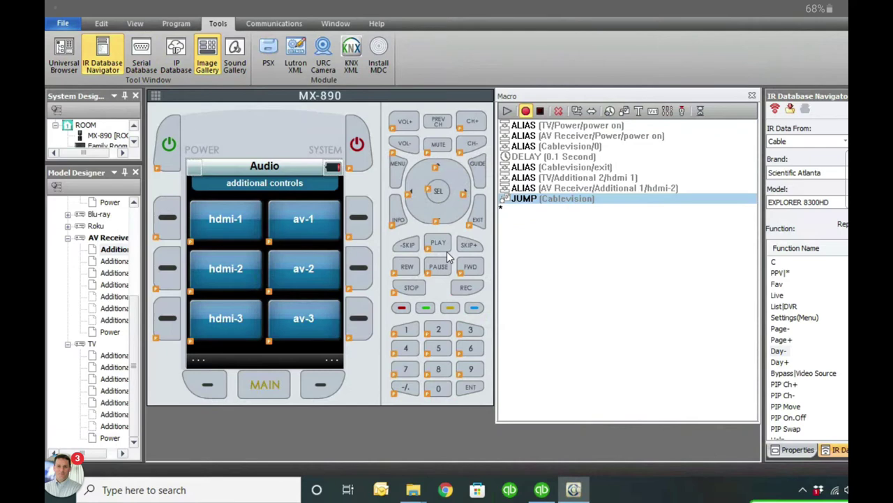
Step: Insert 0.2-second delays at the start of the Cablevision macro and between its commands, keeping the 0.1-second delay between 0 and exit
click(609, 125)
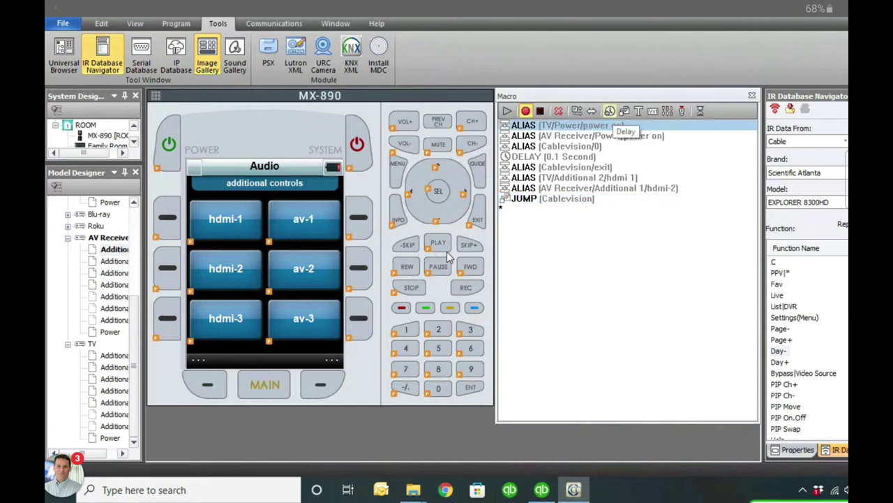
click(609, 110)
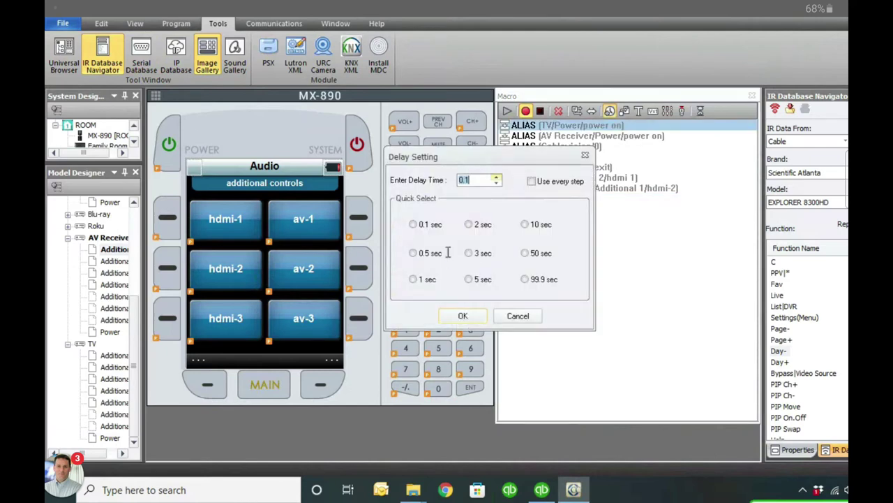
click(497, 176)
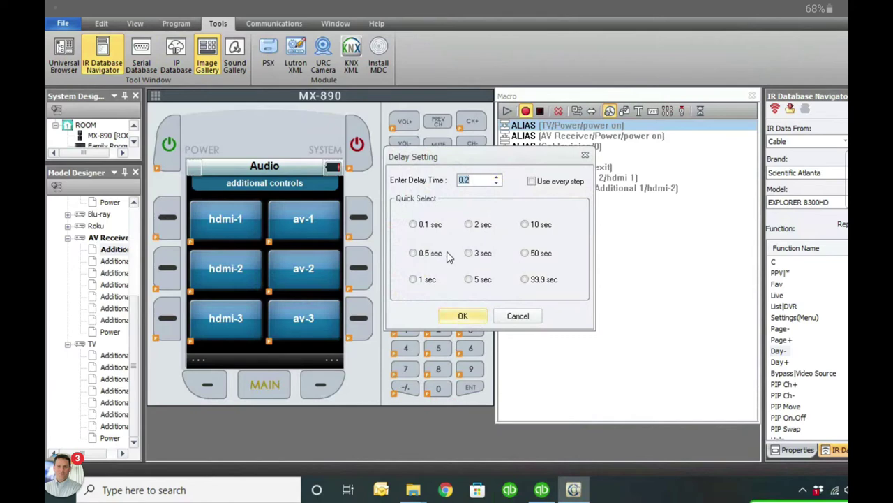
click(462, 315)
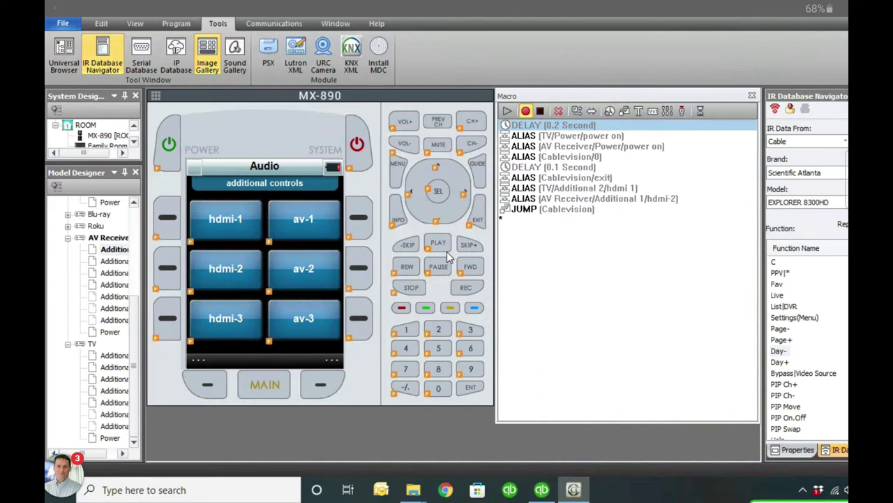
key(ctrl+v)
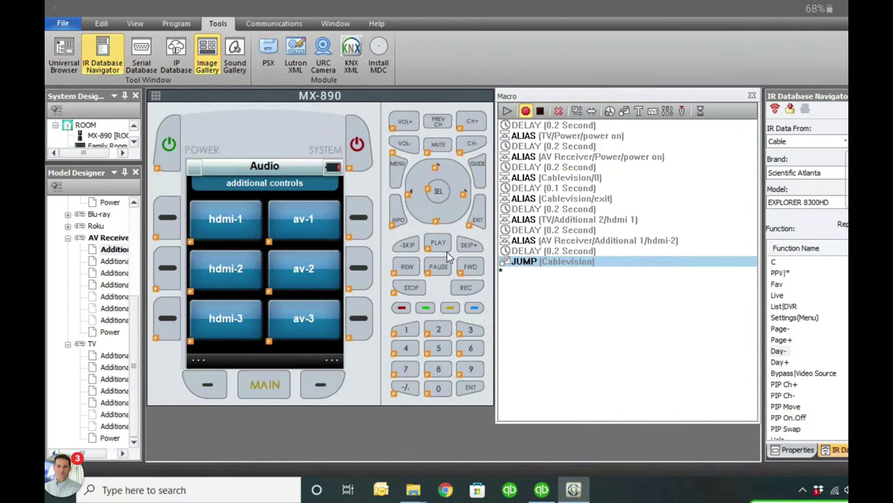
Step: Set the delay between Cablevision's exit command and the TV's hdmi 1 command to 3 seconds
key(Up)
key(Up)
key(Up)
key(Up)
key(Up)
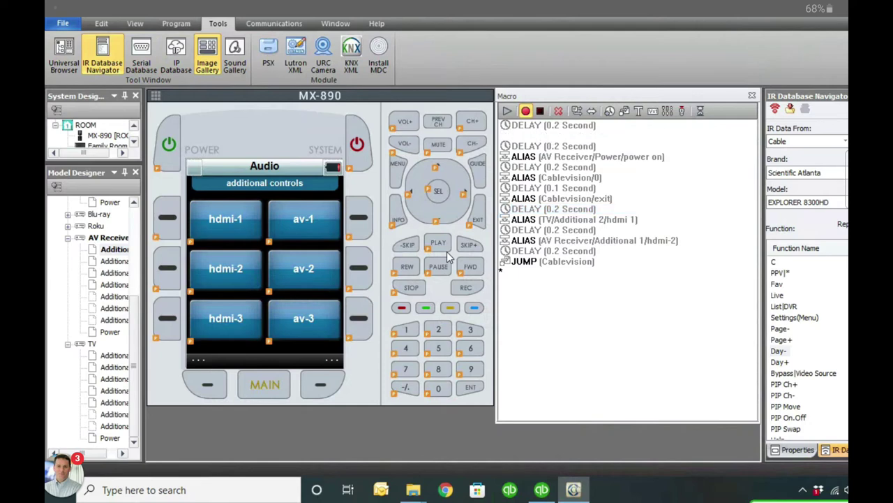
key(Return)
click(449, 257)
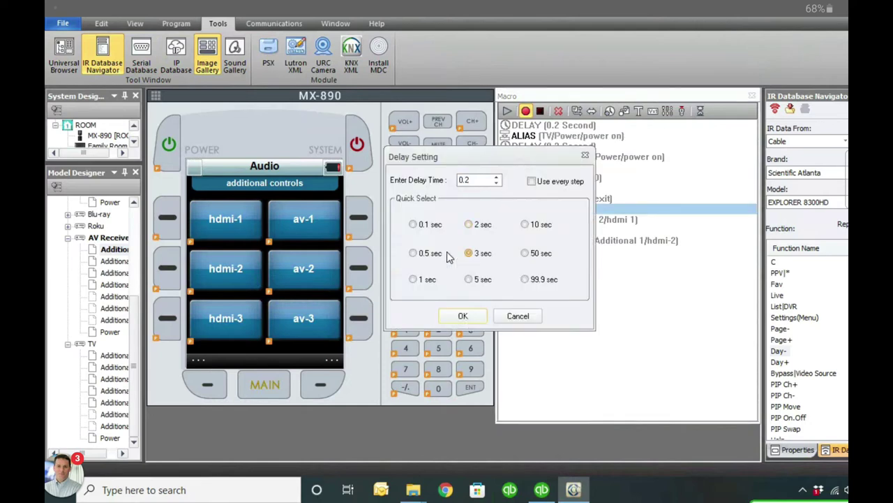
key(Return)
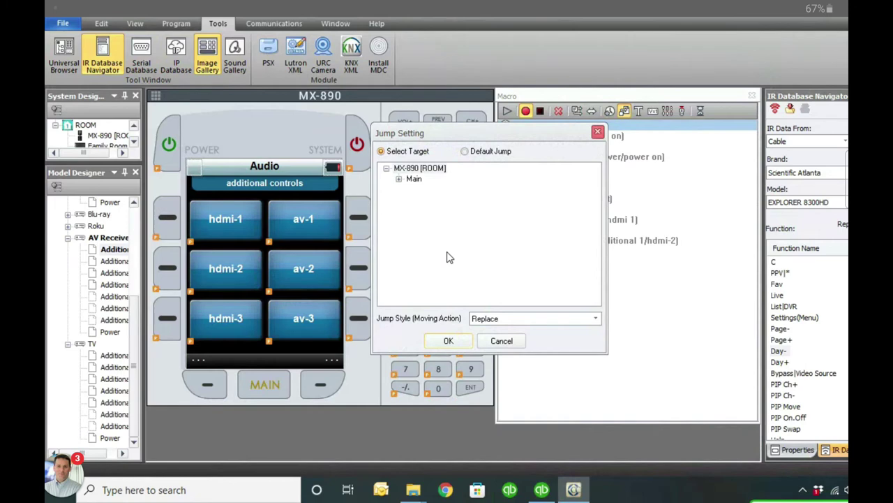
Step: Add a third page to Main Pages and name it "Please Wait..."
key(Return)
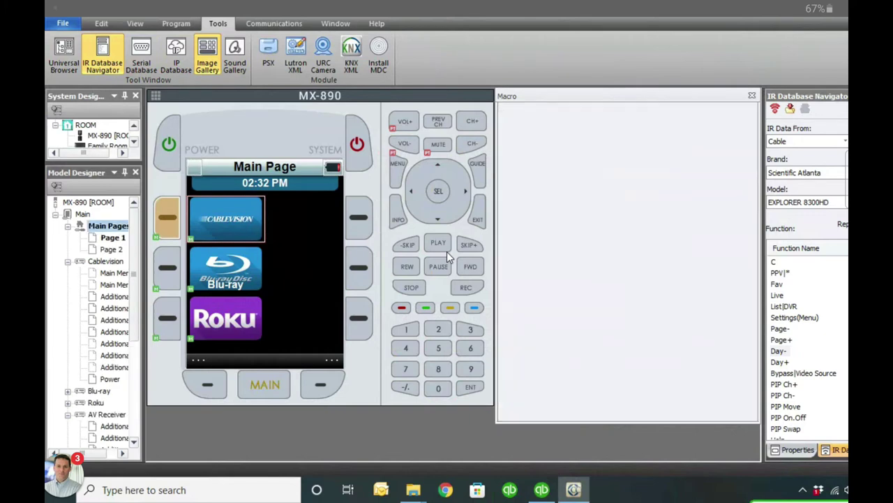
key(shift+F10)
key(Insert)
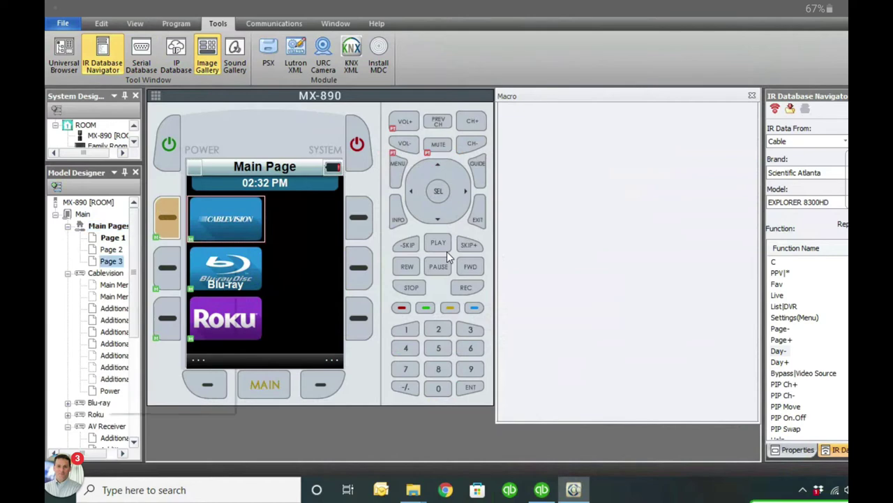
key(shift+F10)
key(Return)
text(Ple)
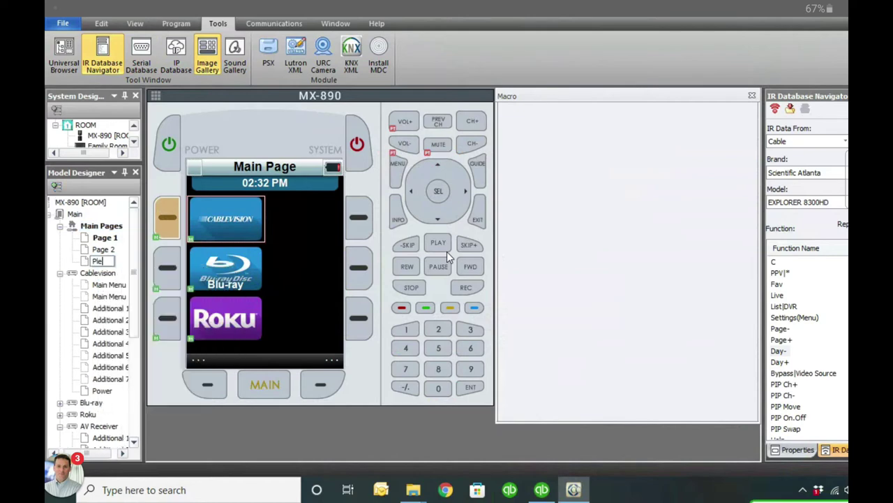
text(ase Wait...)
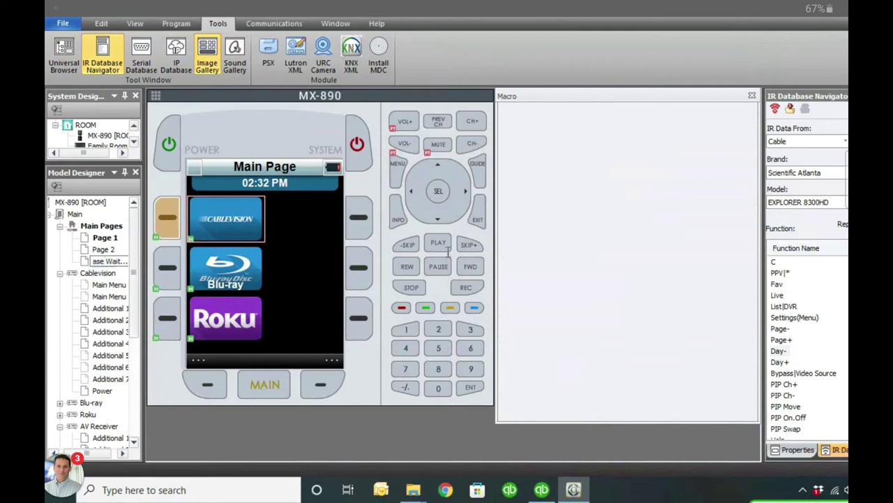
key(Return)
Step: Place the Black button from the Blanks\Large image gallery folder in the centre of the Please Wait... page
key(Up)
key(Down)
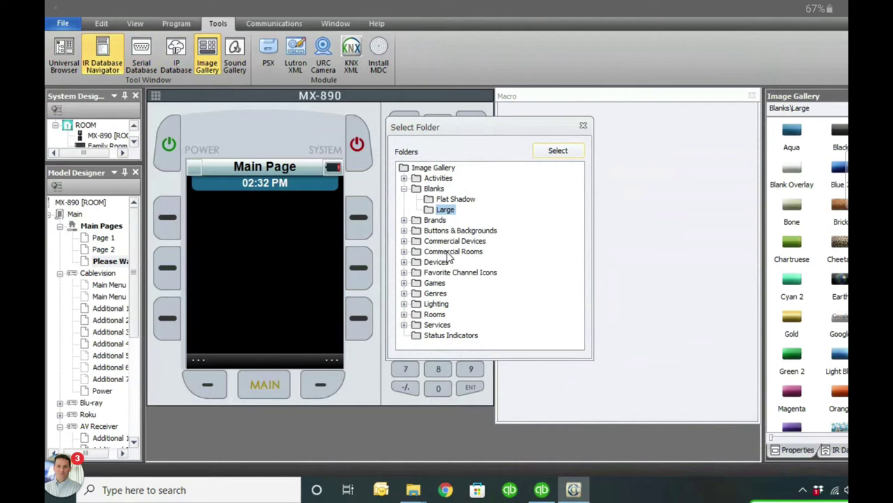
key(Escape)
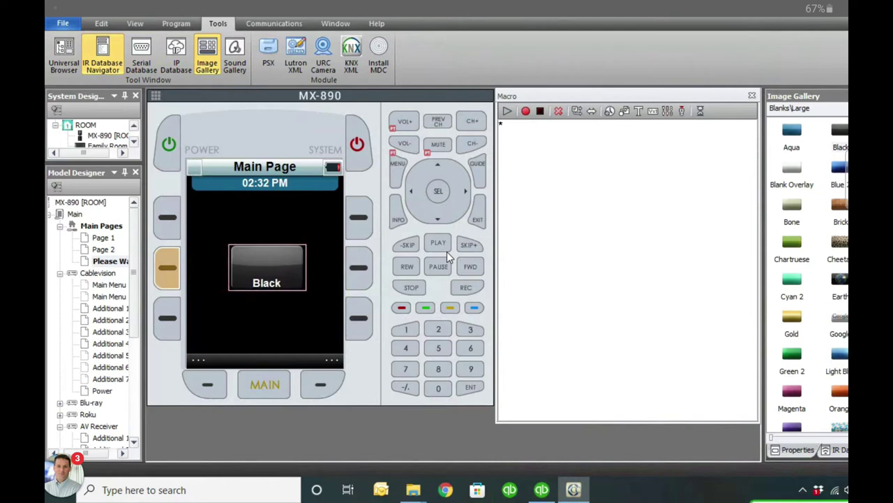
click(447, 252)
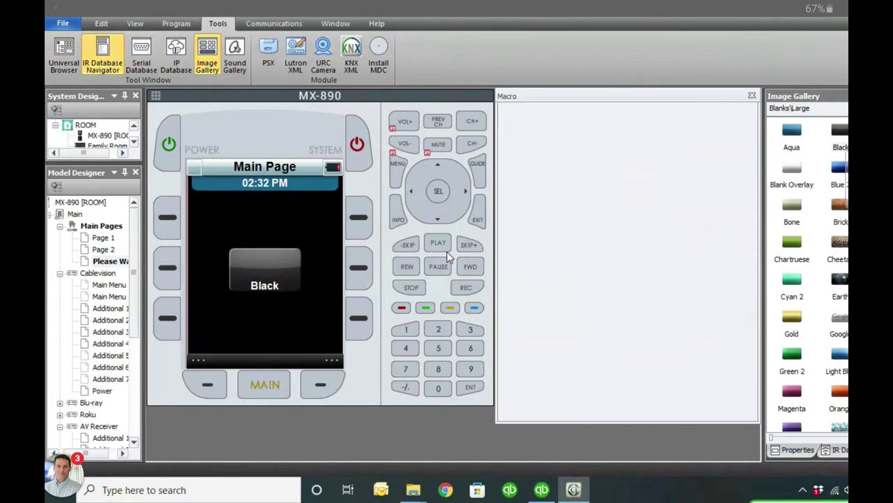
Step: Change the black button's text to "Please Wait..." in its properties
scroll(448, 257, up, 3)
click(797, 449)
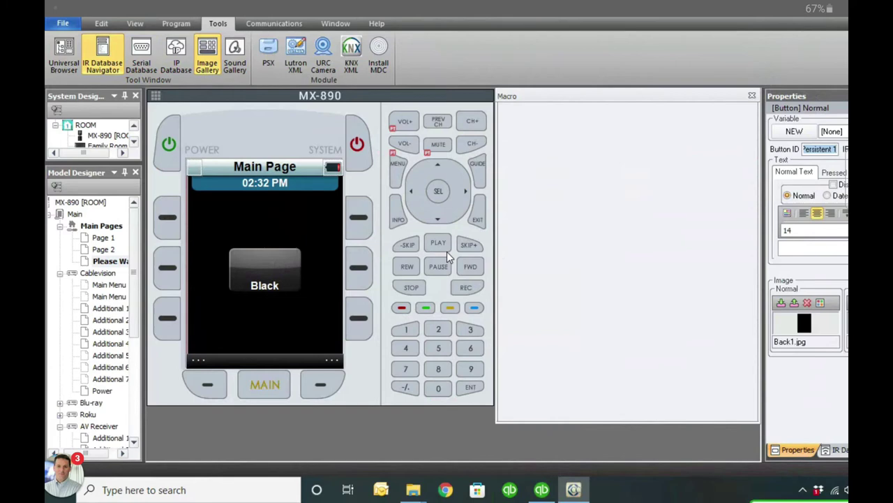
click(134, 23)
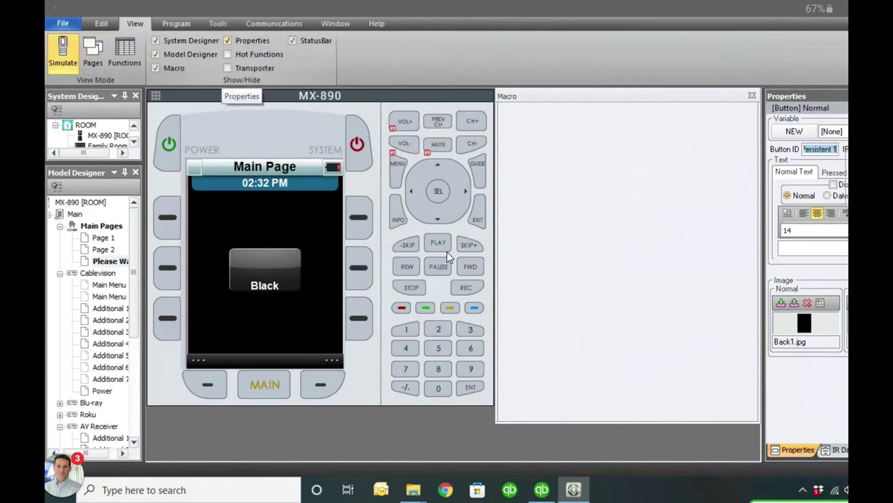
click(228, 40)
click(228, 41)
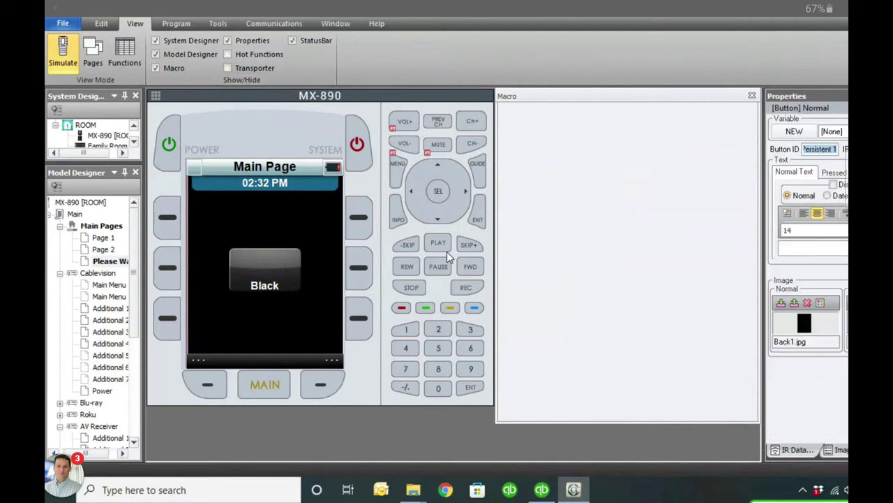
click(264, 269)
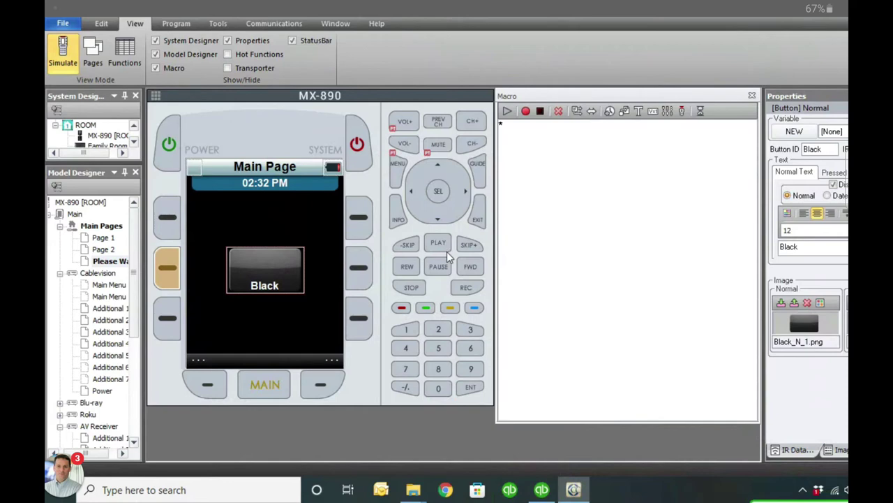
drag(800, 247, 777, 247)
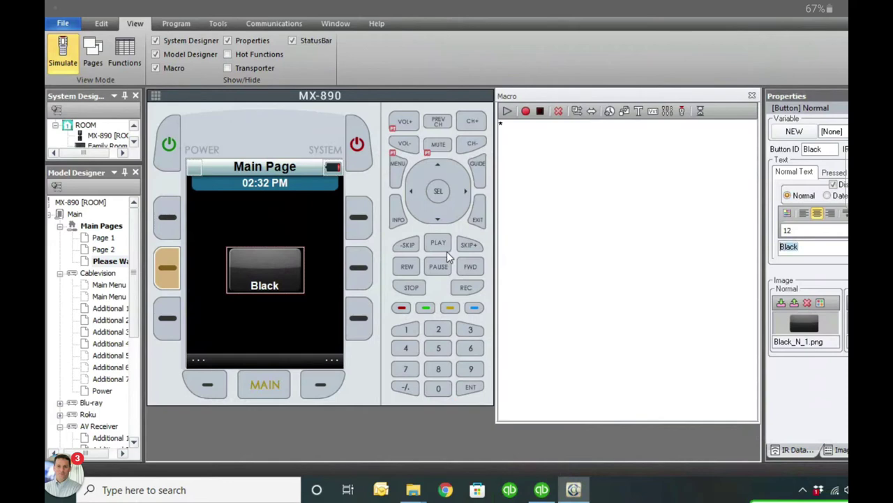
text(Please Waiot)
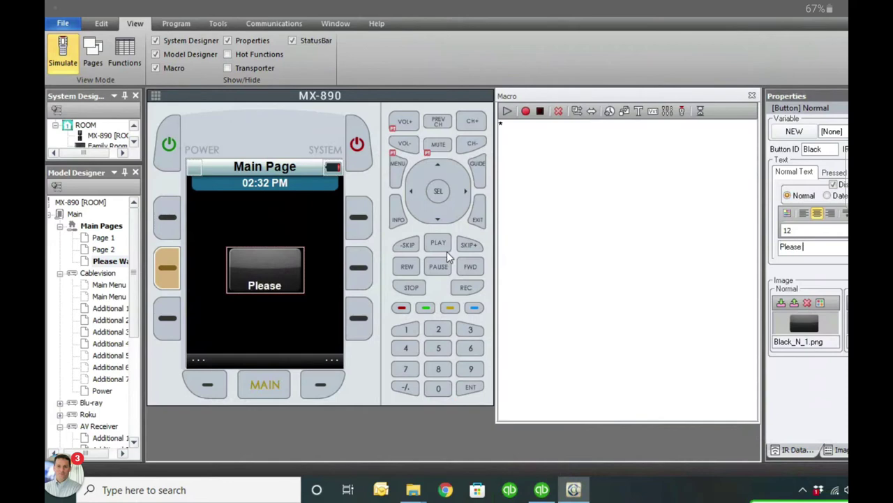
key(BackSpace)
key(BackSpace)
text(t)
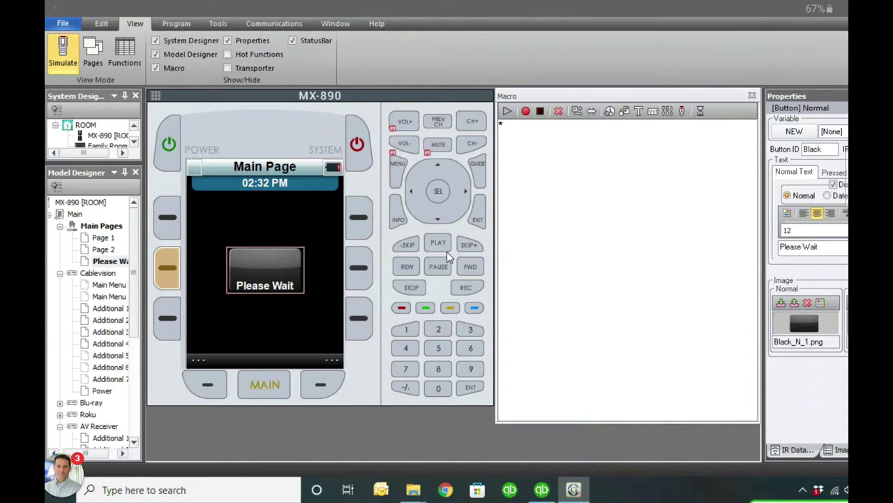
text(...)
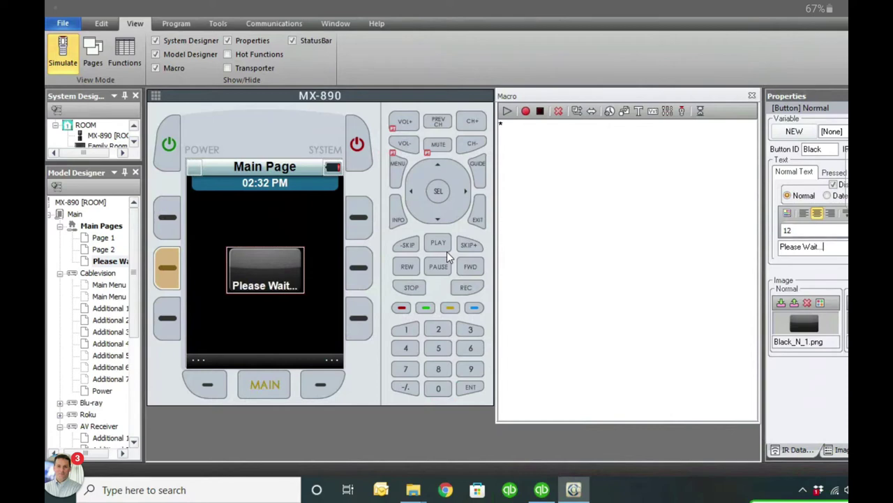
Step: Centre the Please Wait... text vertically on the button and set its font size to 10
click(845, 212)
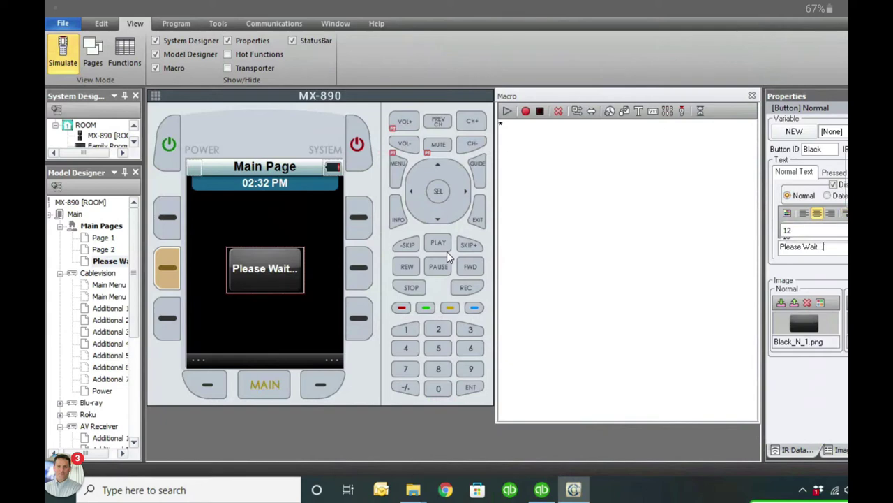
click(788, 250)
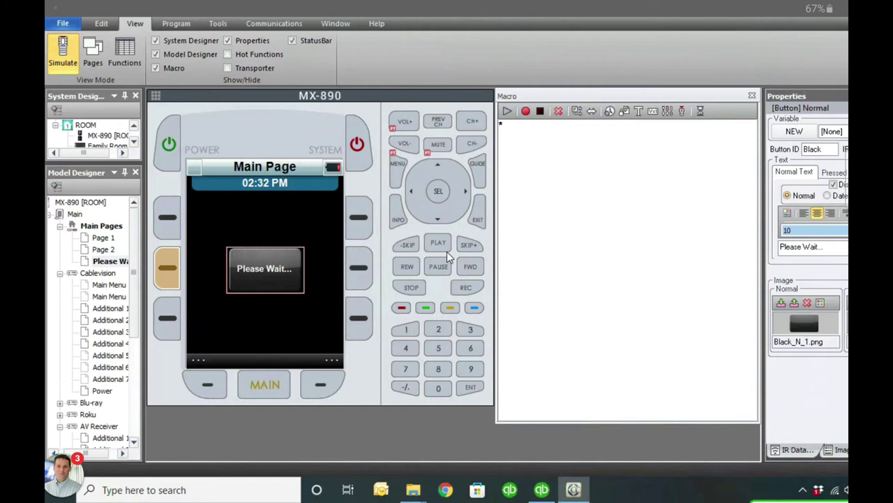
Step: Insert a jump to the Please Wait... page at the start of the Cablevision button's macro on Page 1
click(448, 253)
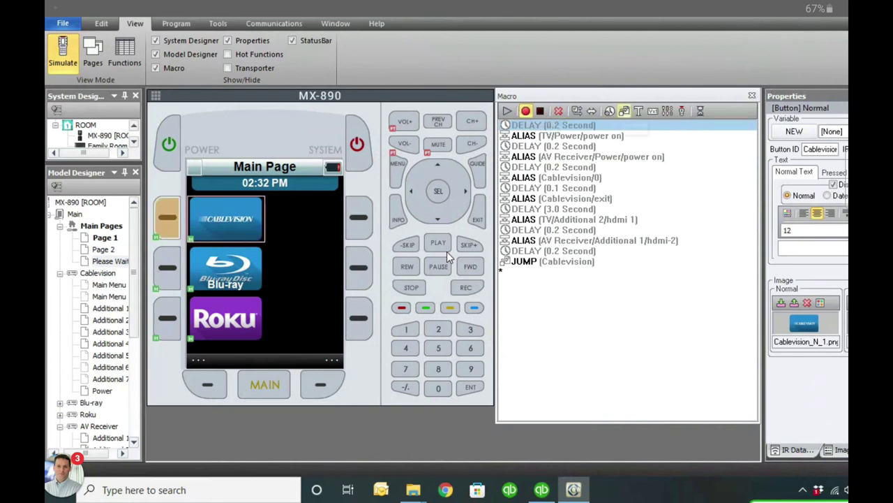
click(624, 110)
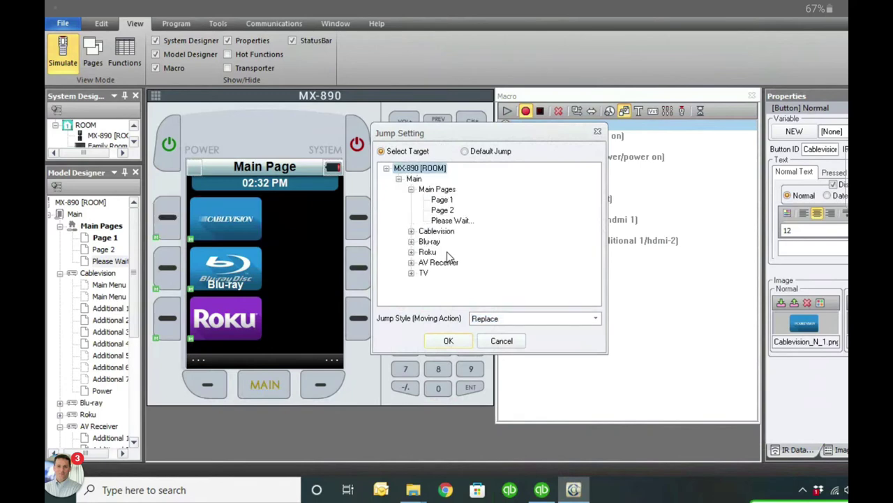
key(Return)
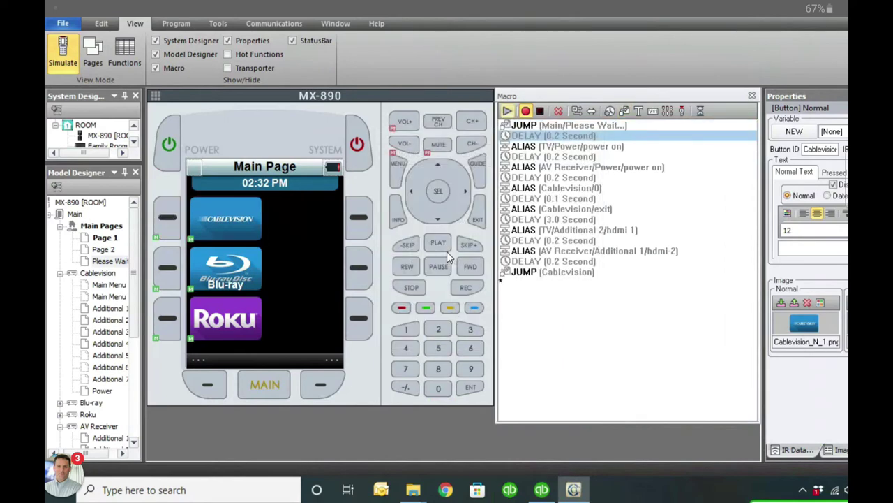
key(Up)
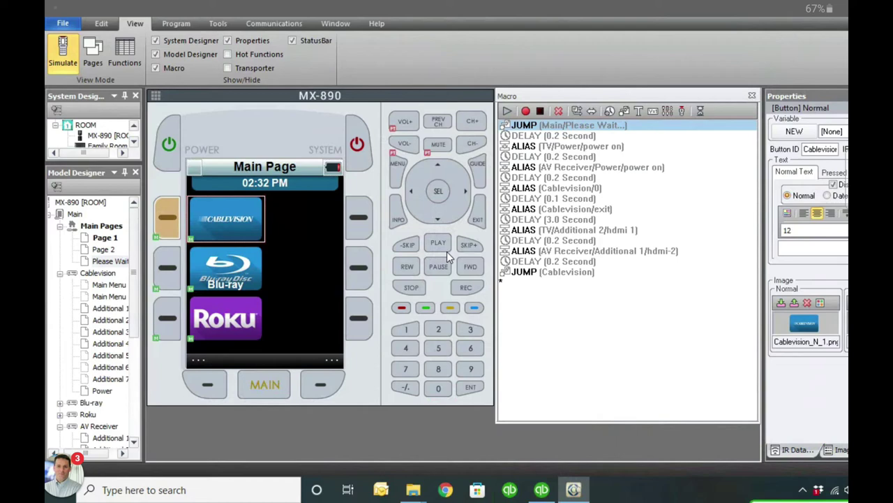
Step: Look at the finished Please Wait... page and return to Page 1 of the Main Pages
key(Return)
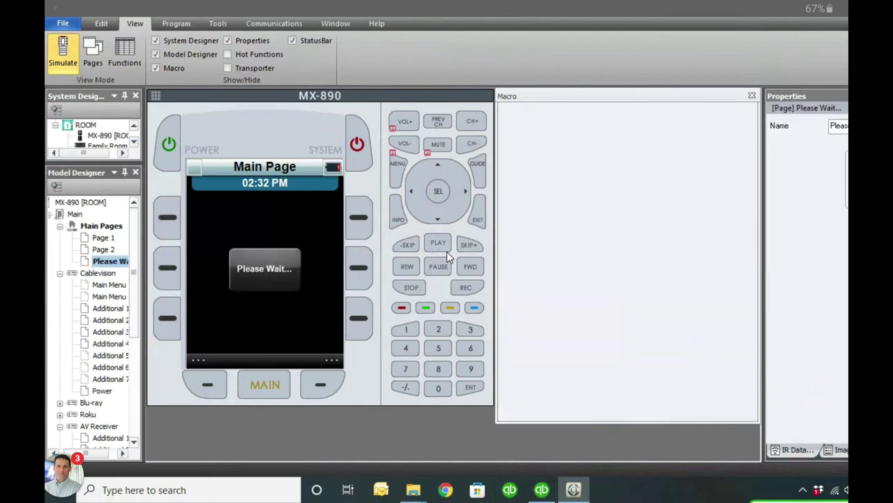
key(Up)
key(Up)
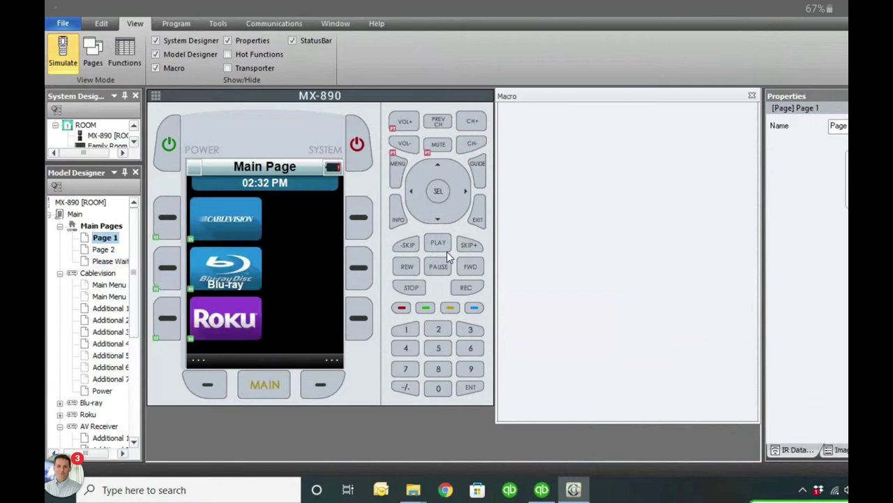
Step: Copy the complete Cablevision macro and paste it into the Power On button's macro on Page 1
key(Tab)
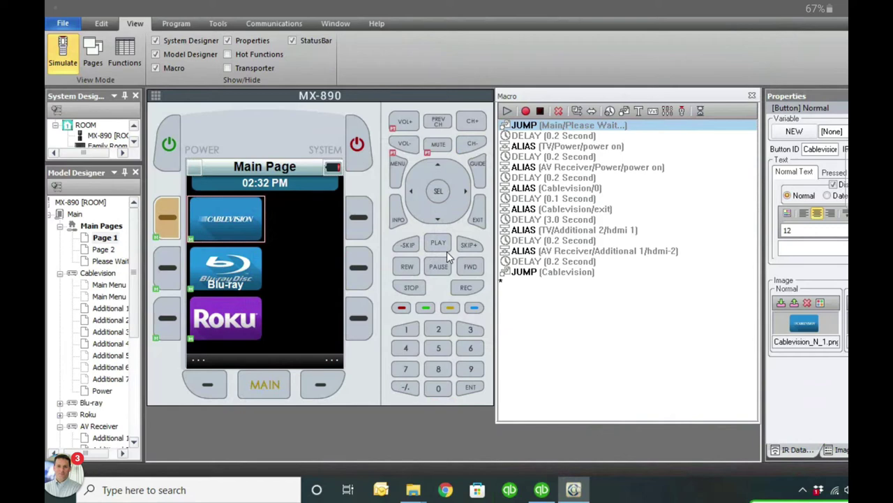
key(ctrl+a)
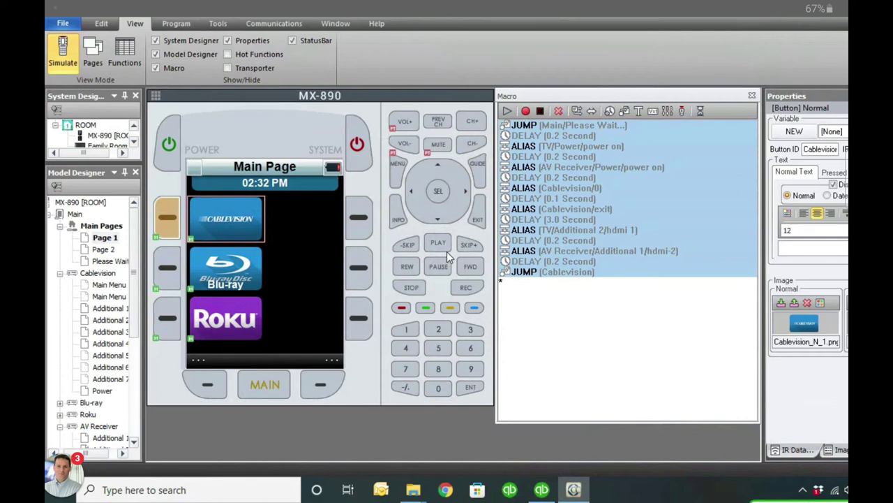
key(Delete)
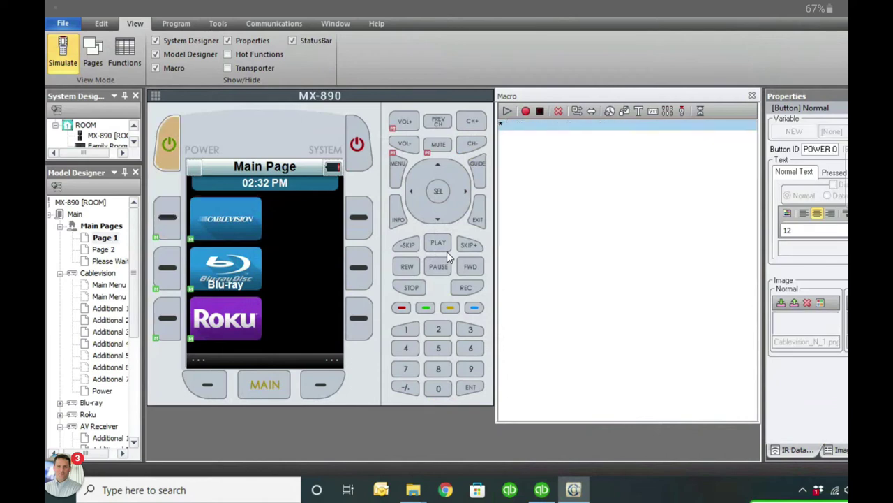
key(ctrl+v)
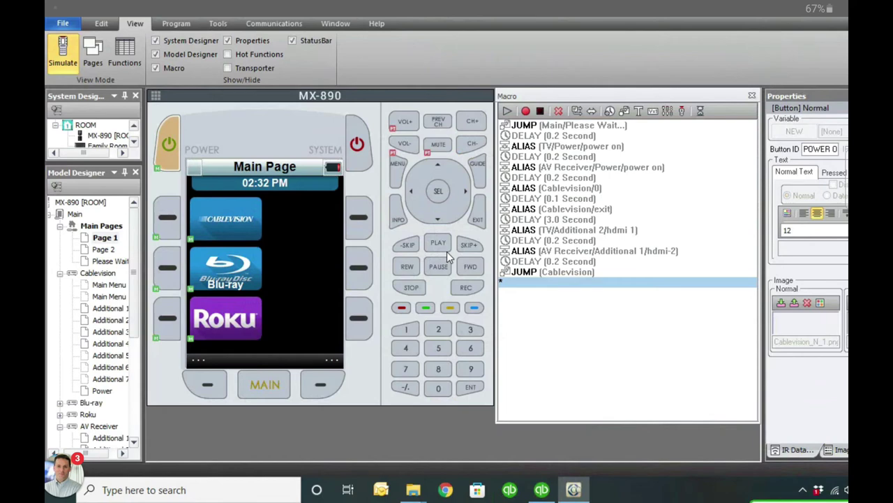
Step: Select the Blu-ray button on Page 1 and go to the empty line after its existing macro jump
click(448, 252)
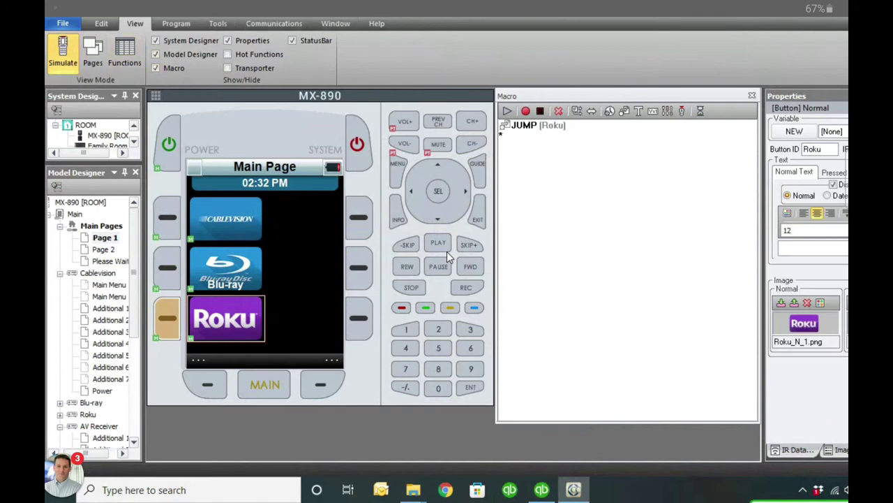
key(Up)
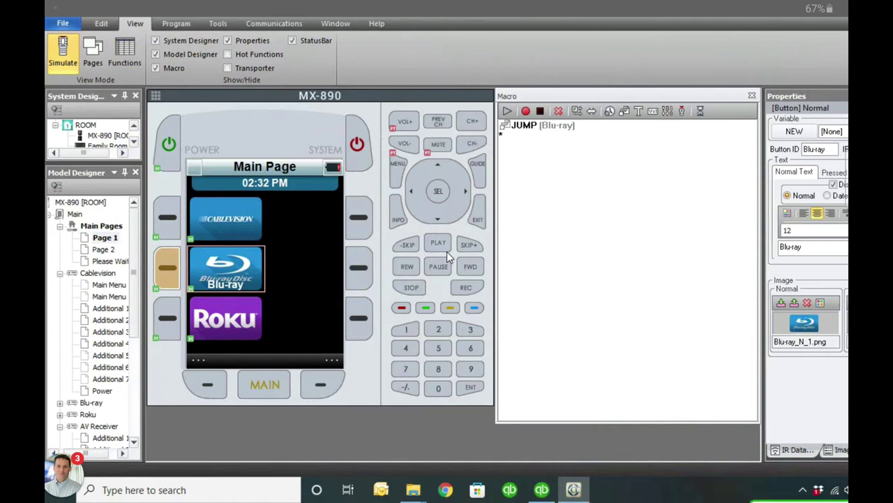
key(Tab)
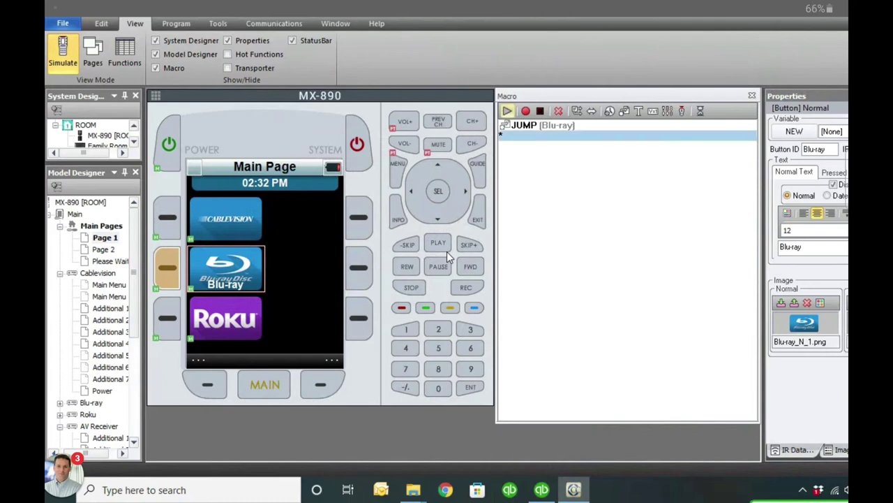
key(ctrl+v)
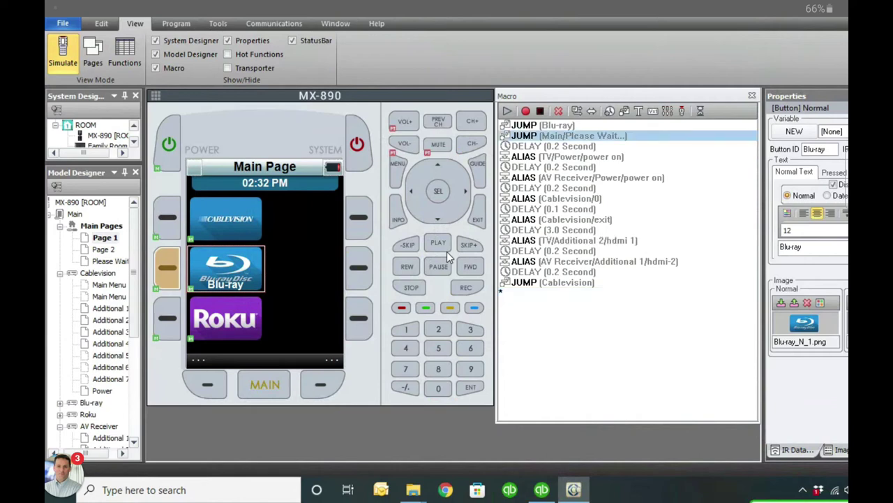
drag(558, 135, 558, 282)
click(559, 111)
key(Delete)
Step: Record TV, AV Receiver and Blu-ray power on, TV hdmi 1 and AV Receiver hdmi-1 in the Blu-ray macro, ahead of its Blu-ray jump
click(525, 111)
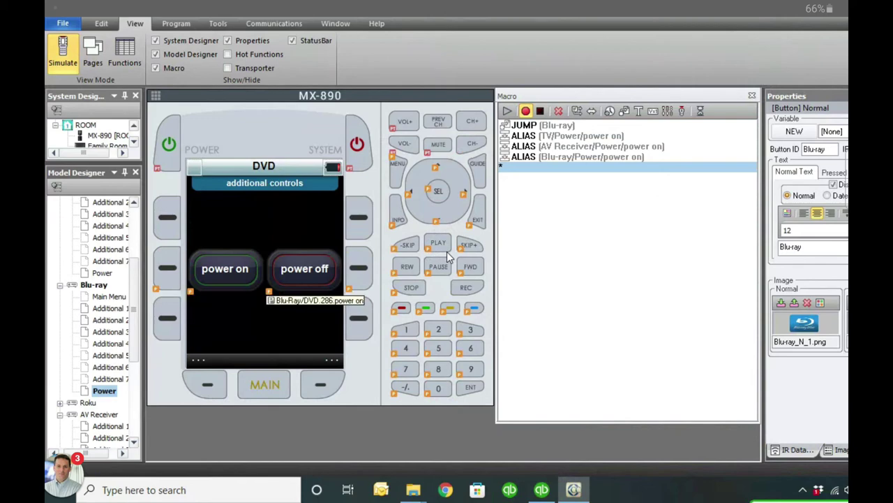
scroll(447, 255, up, 1)
scroll(446, 256, down, 6)
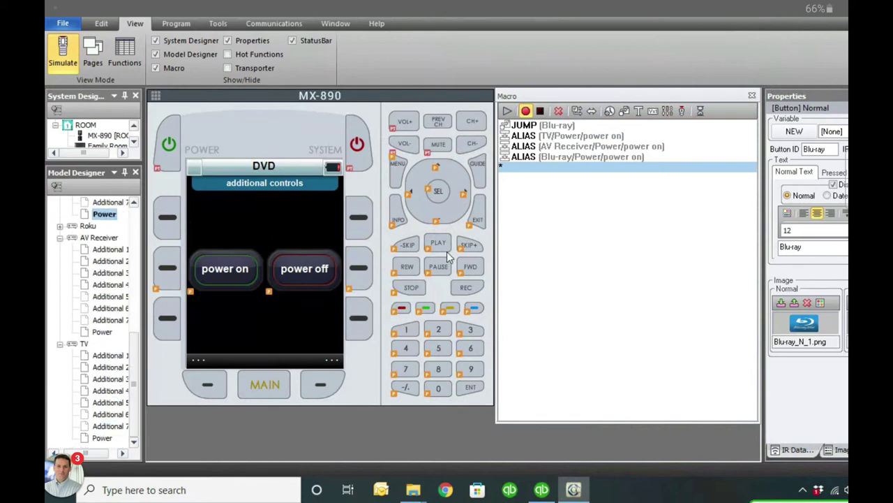
click(110, 355)
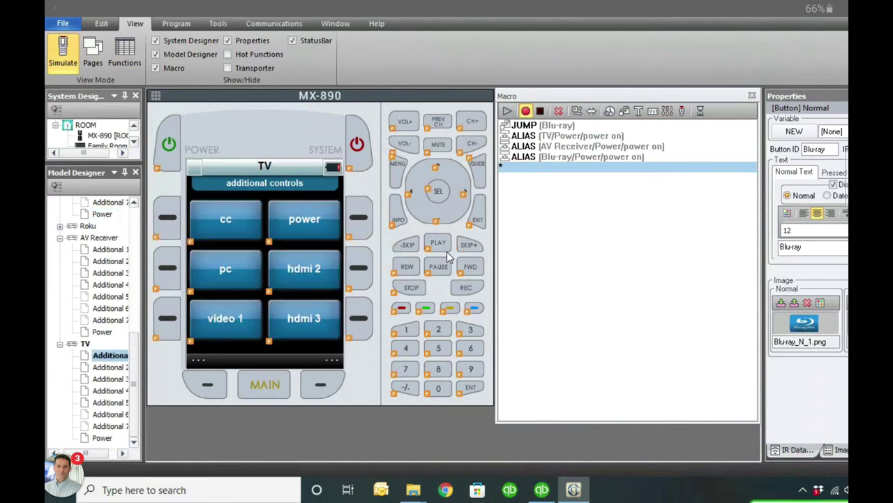
key(Down)
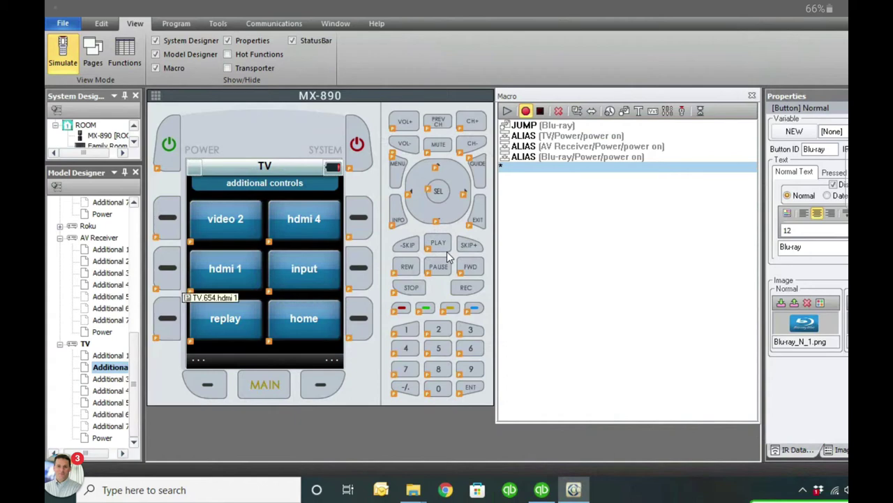
click(225, 269)
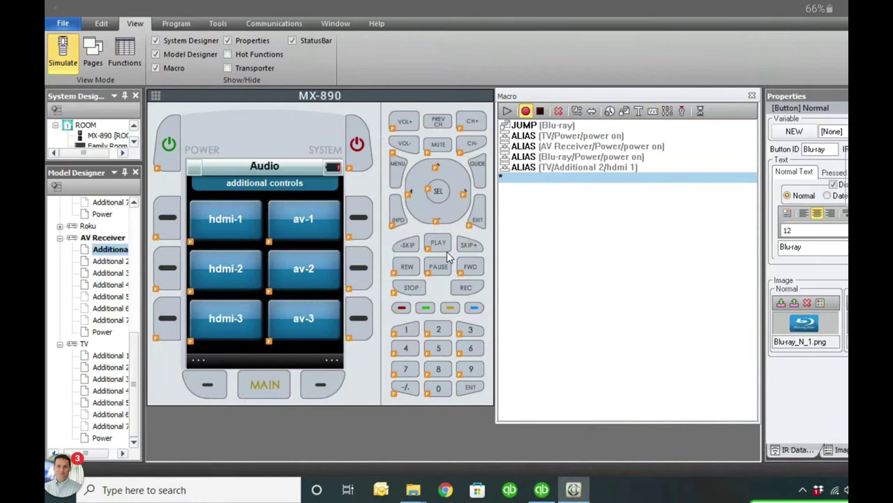
click(110, 261)
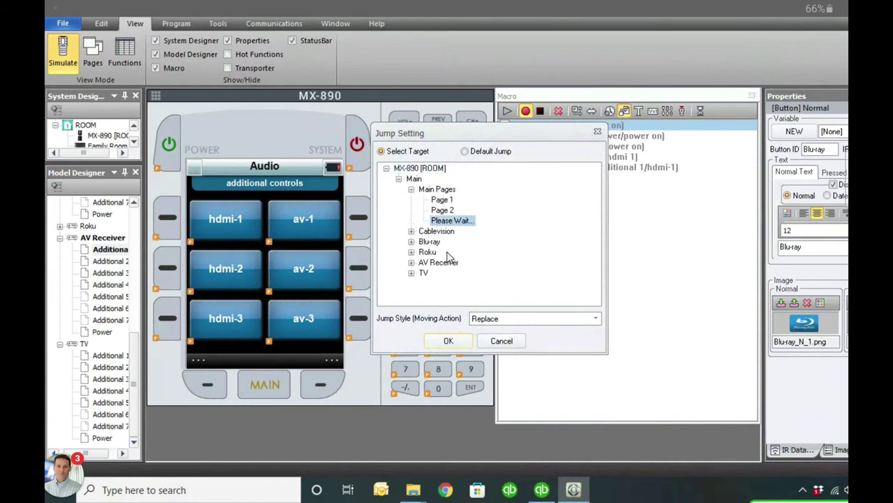
Step: Insert a jump to the Please Wait... page at the start of the Blu-ray macro, followed by a 0.2-second delay
key(Return)
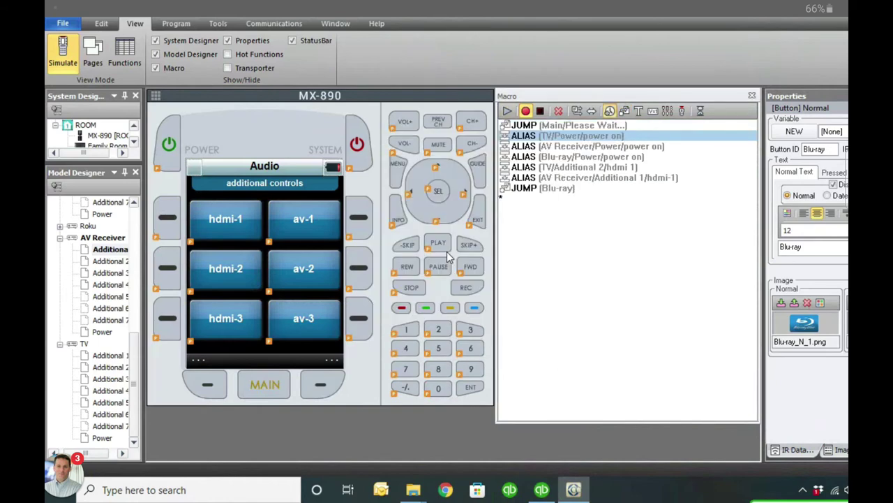
click(609, 111)
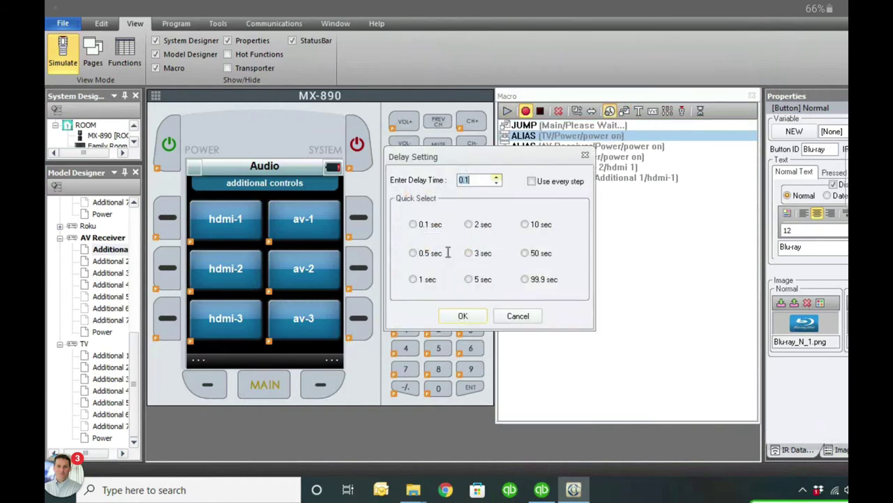
key(Up)
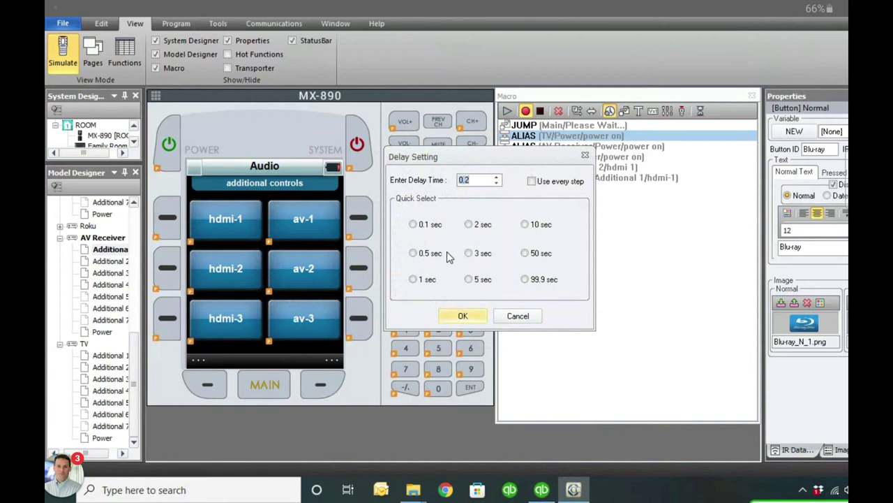
key(Return)
key(Return)
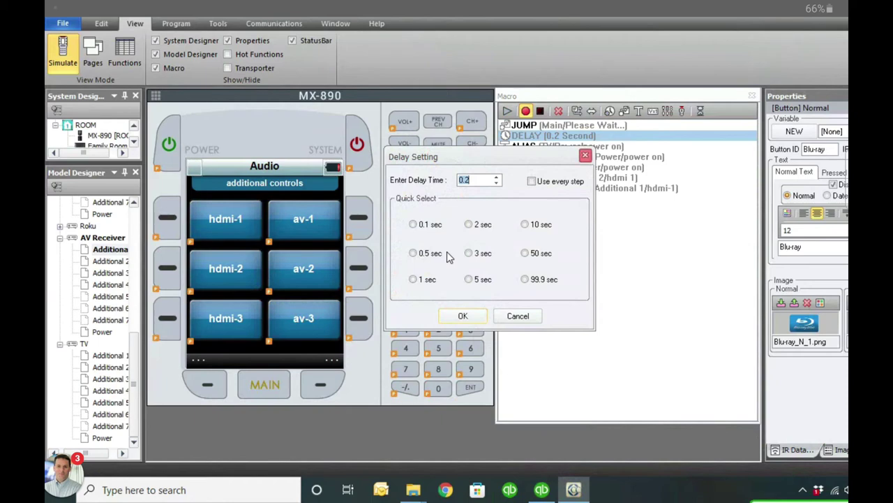
key(Escape)
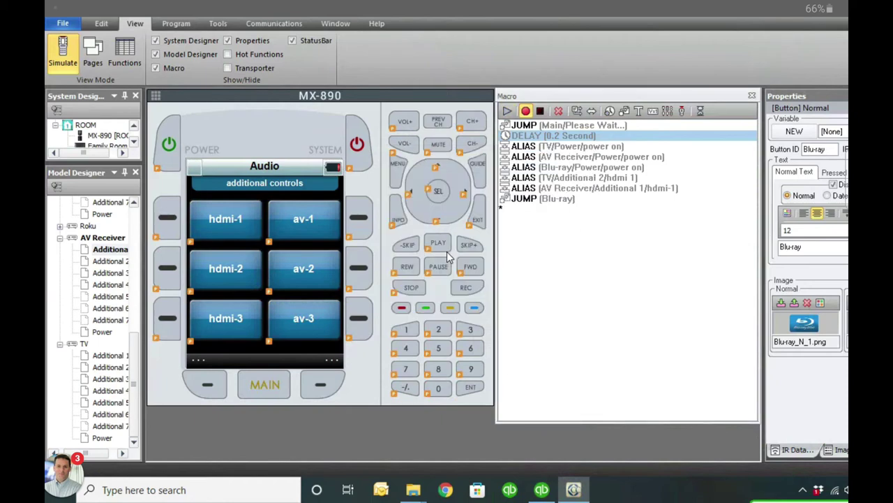
Step: Paste the 0.2-second delay between all remaining commands of the Blu-ray macro, up to the final jump
key(Down)
key(Down)
key(ctrl+v)
key(Down)
key(ctrl+v)
key(Down)
key(ctrl+v)
key(Down)
key(ctrl+v)
key(Down)
key(ctrl+v)
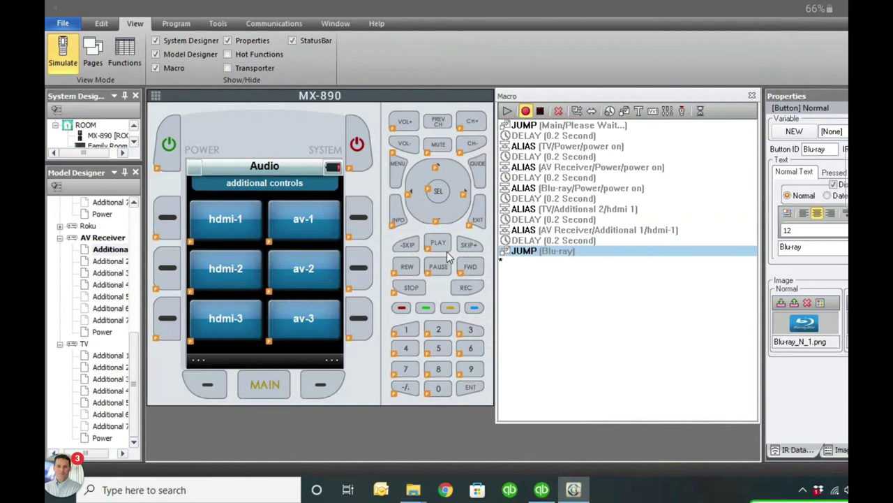
Step: Set the delay after the Blu-ray power on command to 3.0 seconds and stop recording the macro
key(Up)
key(Up)
key(Up)
key(Up)
key(Up)
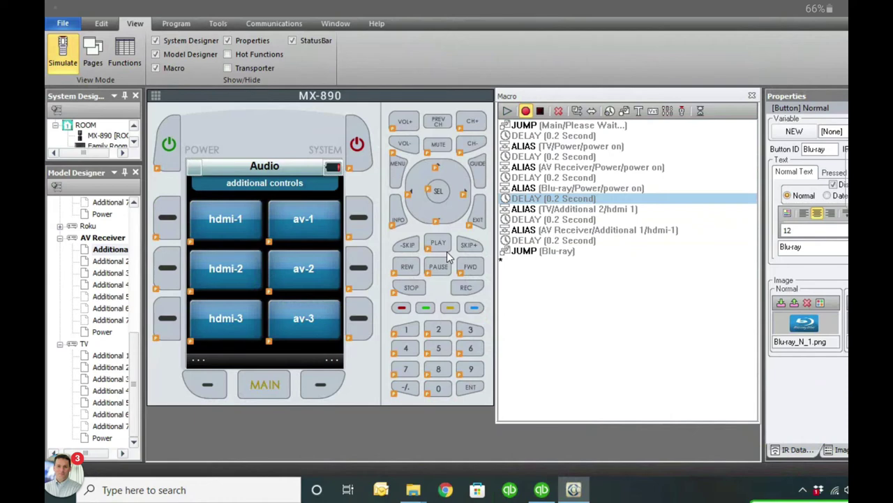
key(Up)
key(Up)
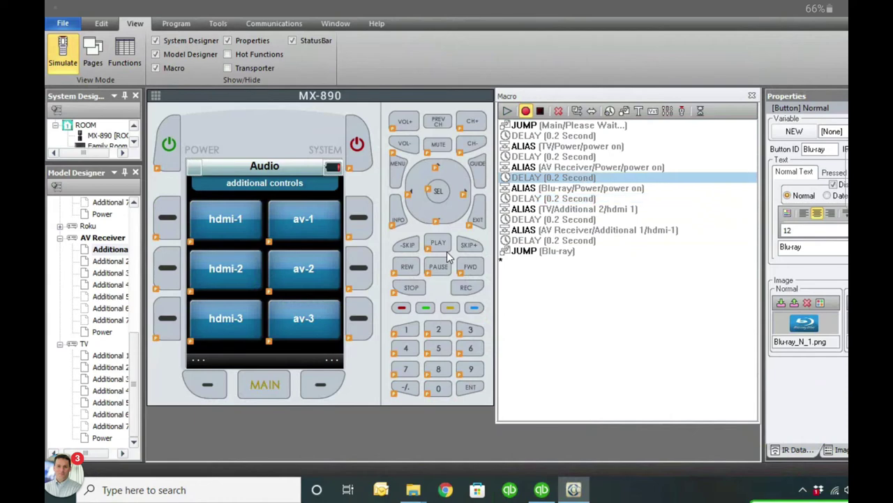
key(Down)
key(Down)
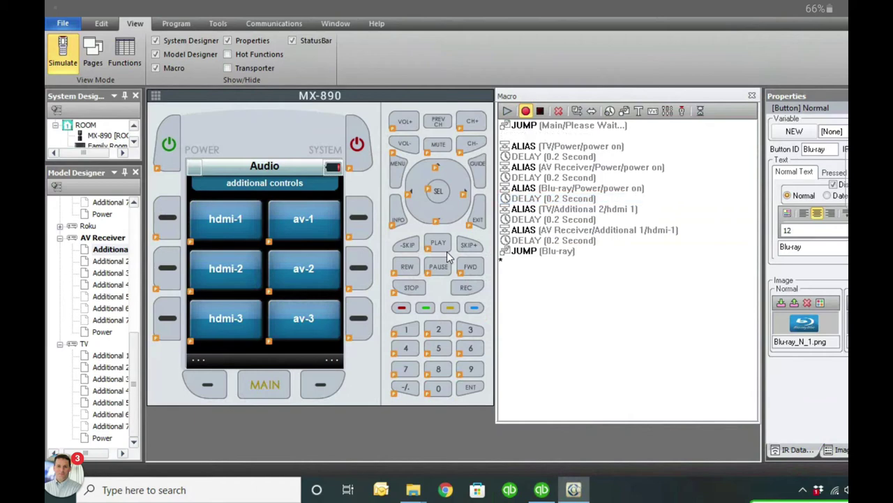
key(Return)
click(449, 255)
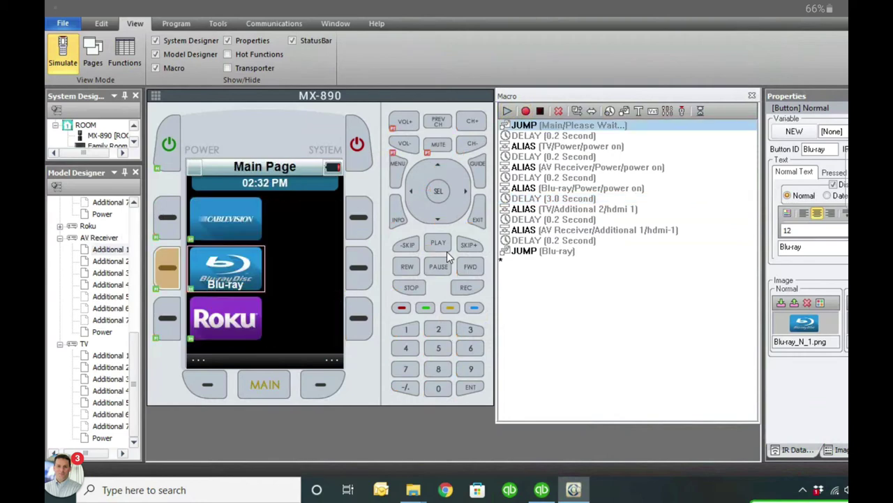
Step: Record the TV power on and AV Receiver power on commands in the Roku button's macro
key(Down)
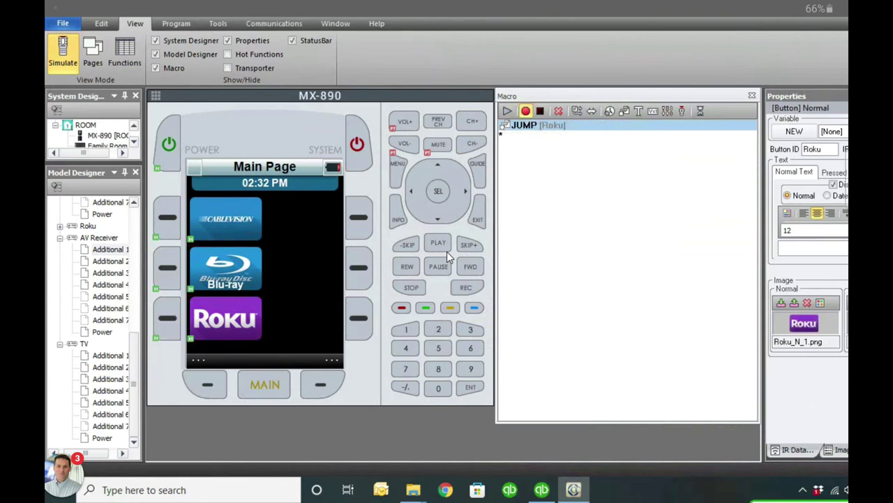
click(104, 438)
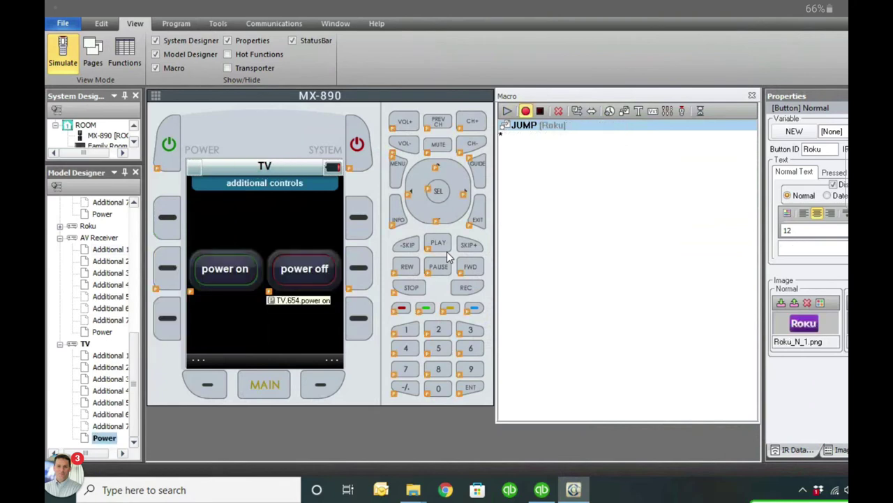
click(237, 272)
click(101, 332)
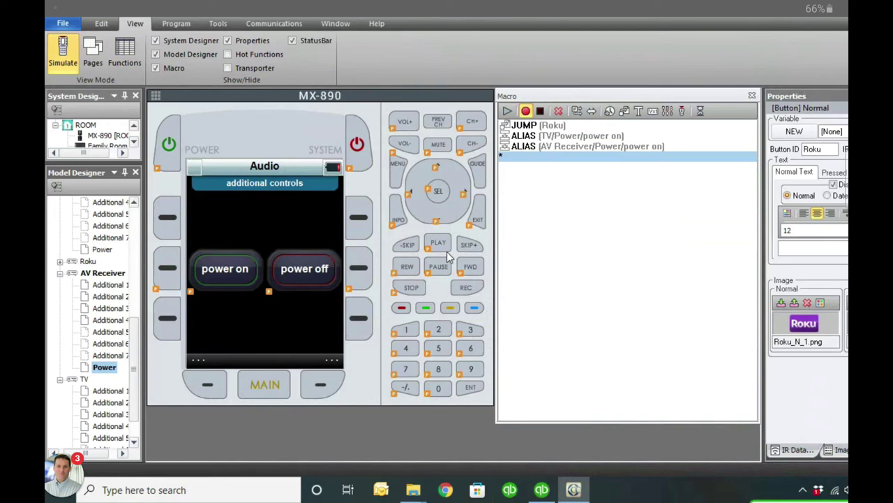
Step: Add TV hdmi 1 from Additional 2 and AV Receiver hdmi-3 from Additional 1 to the Roku macro
key(Down)
key(Down)
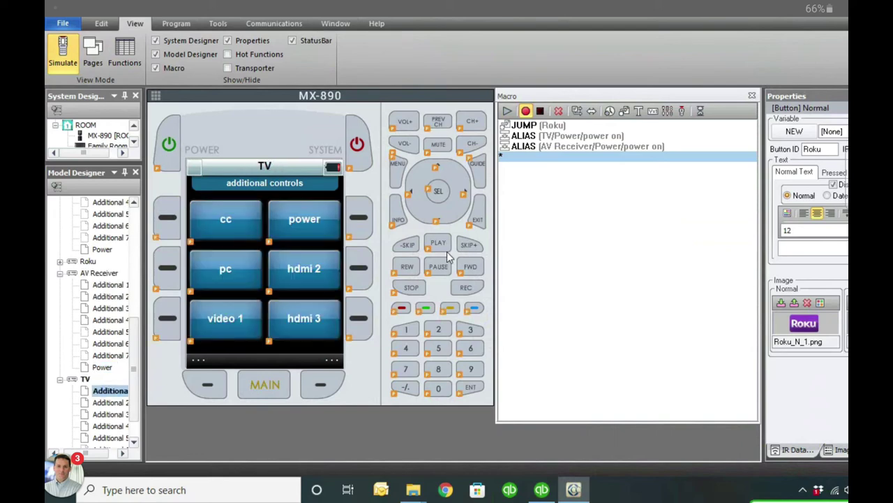
key(Down)
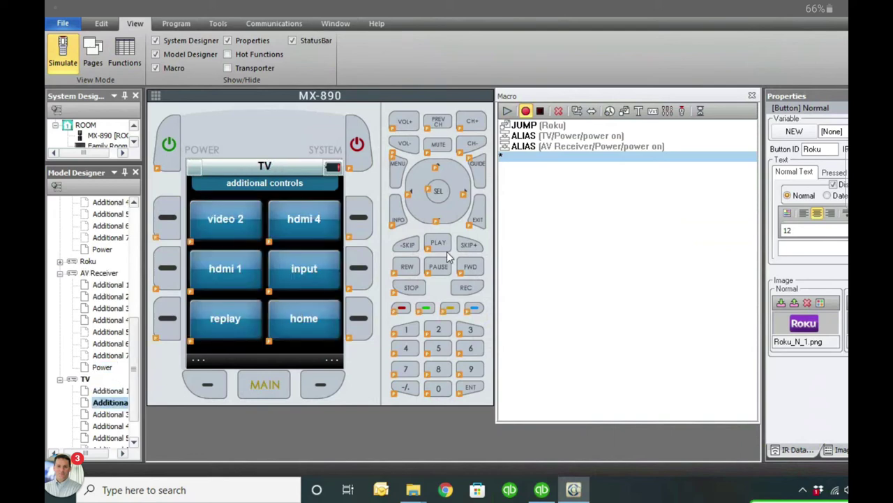
key(Return)
key(Up)
key(Up)
key(Up)
key(Up)
key(Up)
key(Up)
key(Up)
key(Up)
key(Up)
key(Up)
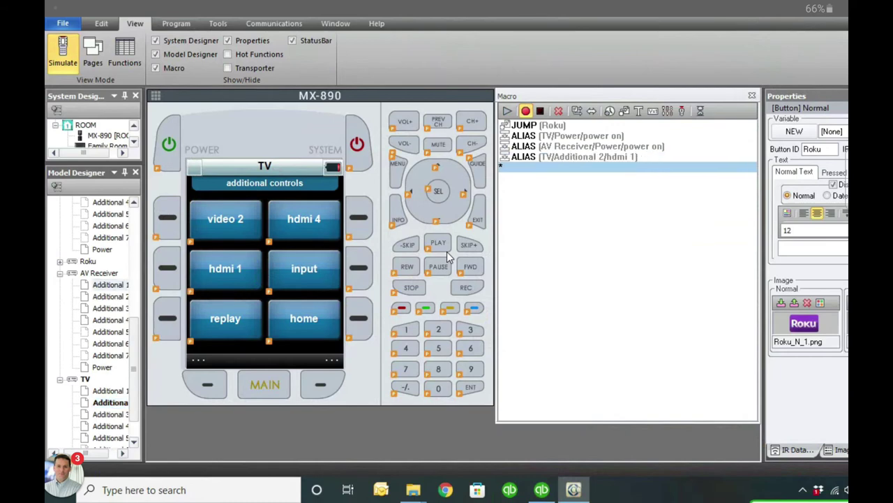
key(Return)
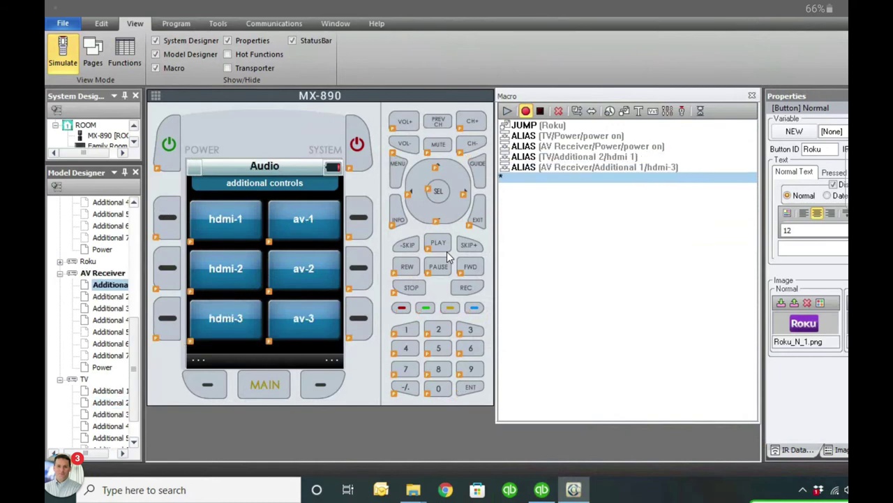
Step: Move the Roku jump to the end of its macro and place a jump to the Please Wait... page at the start
drag(523, 125, 524, 177)
click(625, 110)
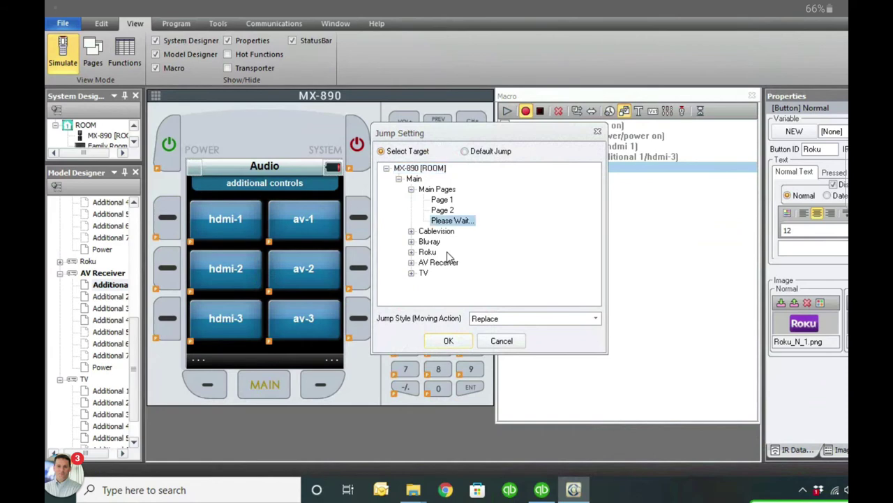
key(Return)
drag(566, 166, 567, 125)
key(Down)
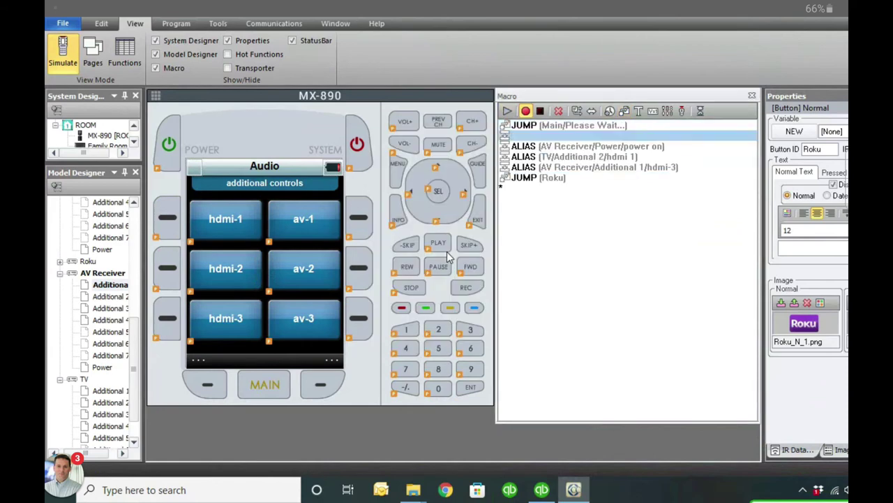
Step: Add a 0.2-second delay after the Please Wait... jump and paste it between all remaining commands of the Roku macro
click(609, 111)
key(Up)
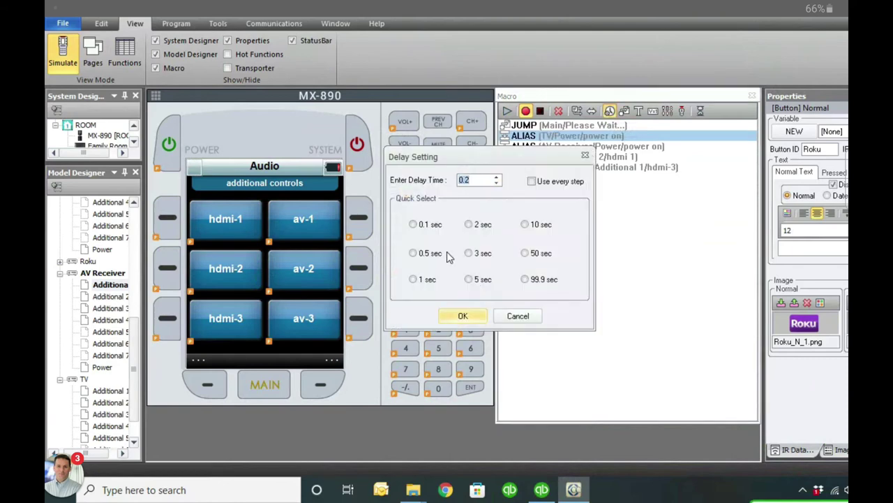
key(Return)
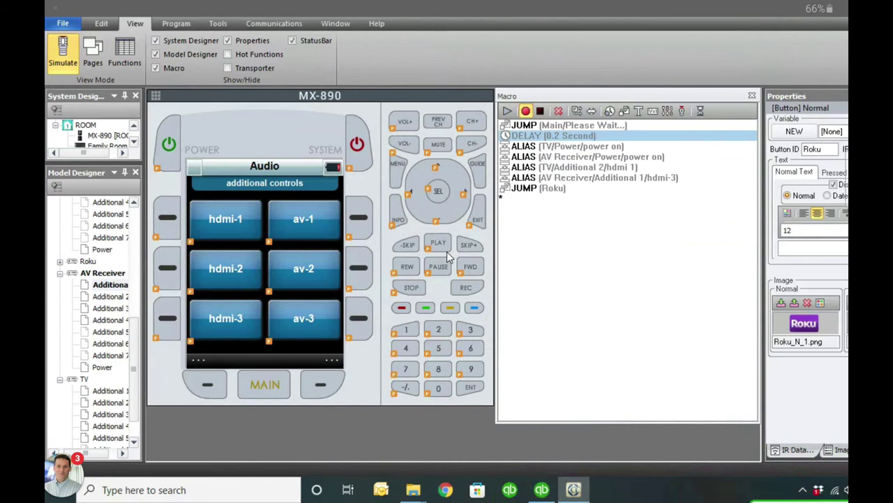
key(Down)
key(Down)
key(ctrl+v)
key(Down)
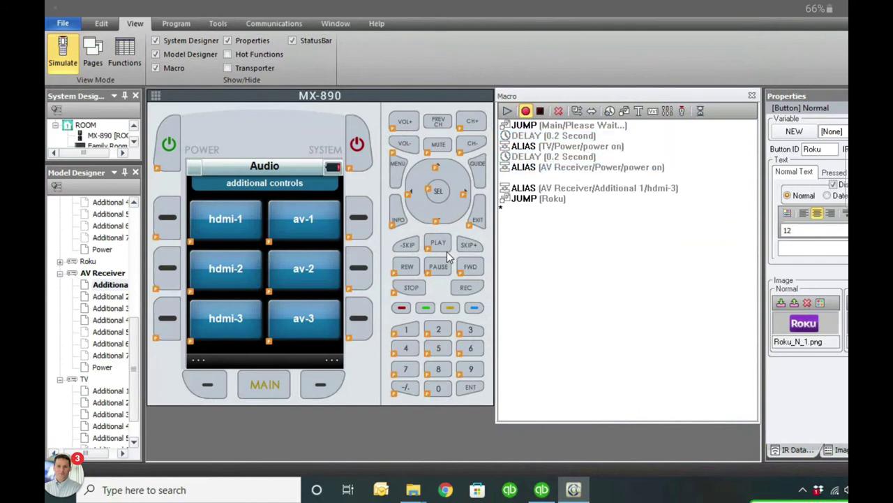
key(ctrl+v)
key(Down)
key(ctrl+v)
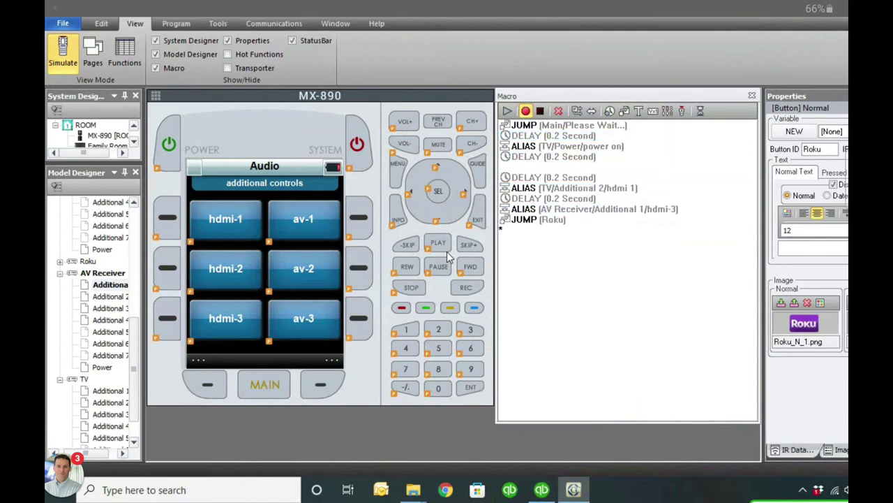
key(Down)
key(ctrl+v)
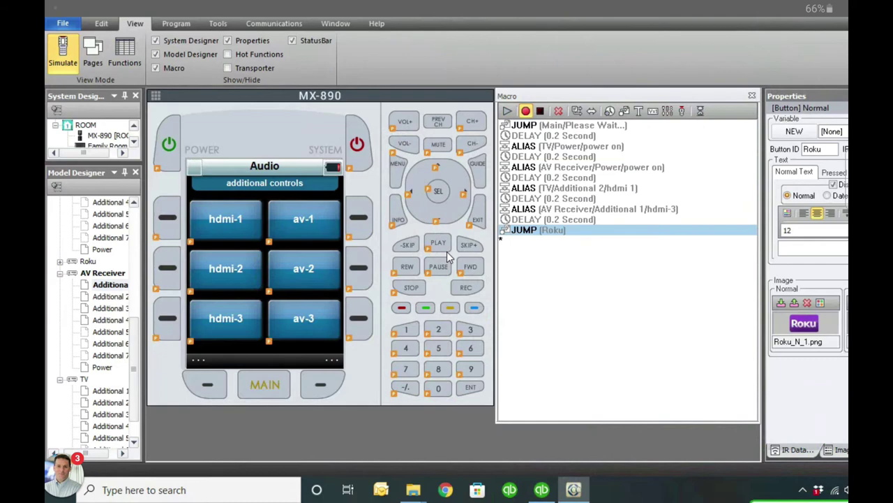
Step: Set the delay after the AV Receiver power on command in the Roku macro to 3 seconds
key(Up)
key(Up)
key(Up)
key(Up)
key(Up)
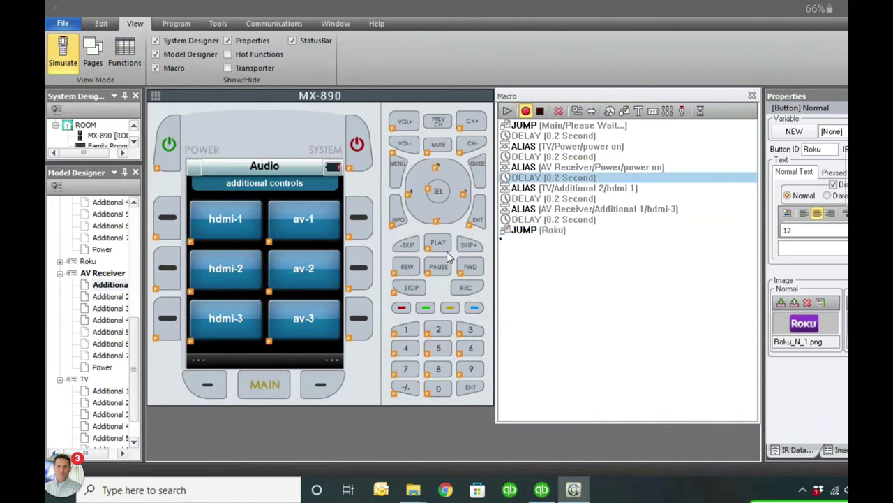
key(Return)
text(3)
key(Return)
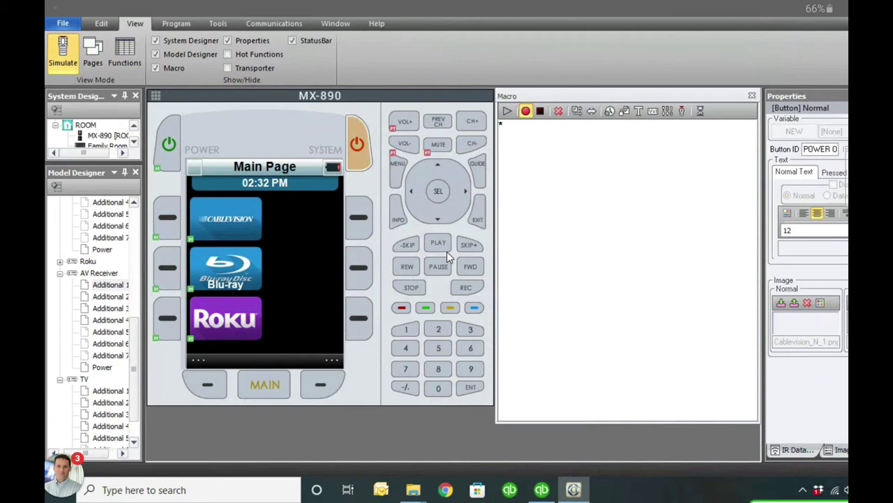
Step: Insert a jump to Main Page 1 at the start of the Power Off macro, using the Replace jump style
scroll(447, 252, down, 1)
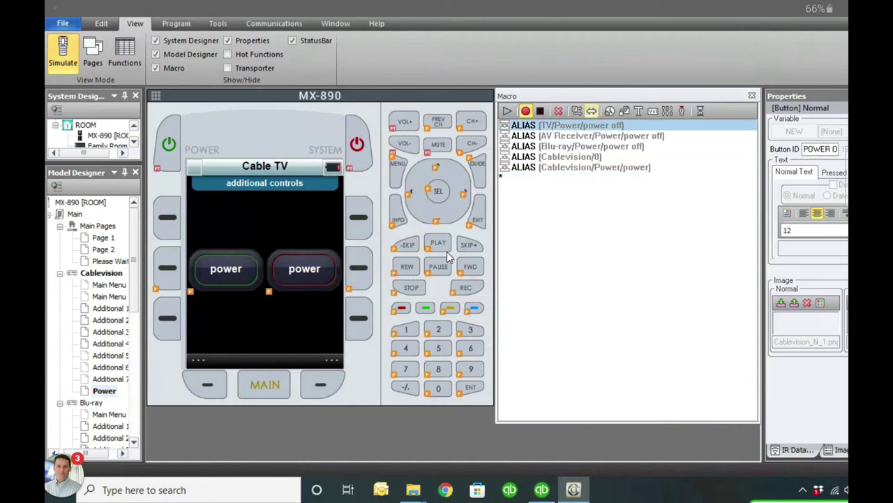
click(609, 110)
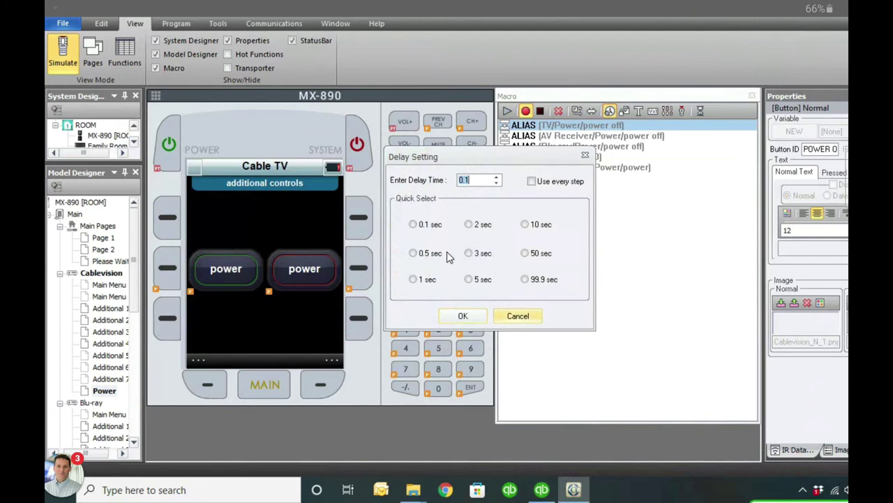
click(517, 315)
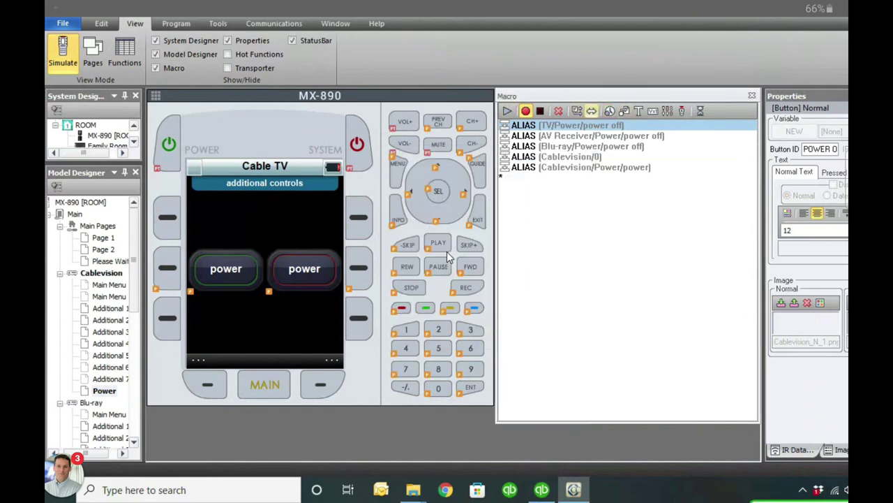
click(624, 110)
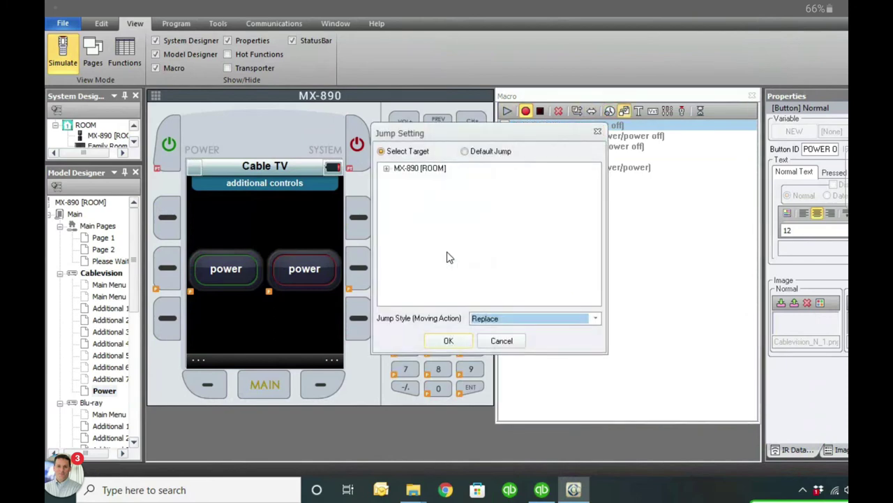
click(386, 169)
click(399, 178)
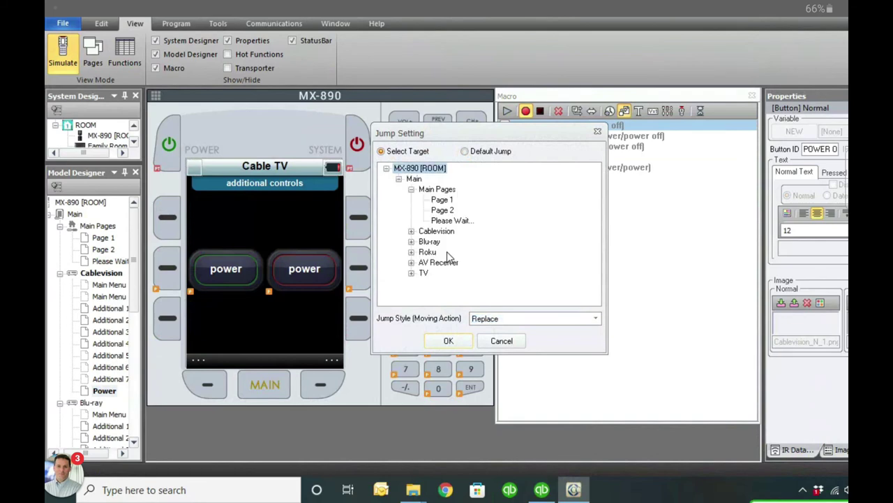
click(442, 200)
key(Return)
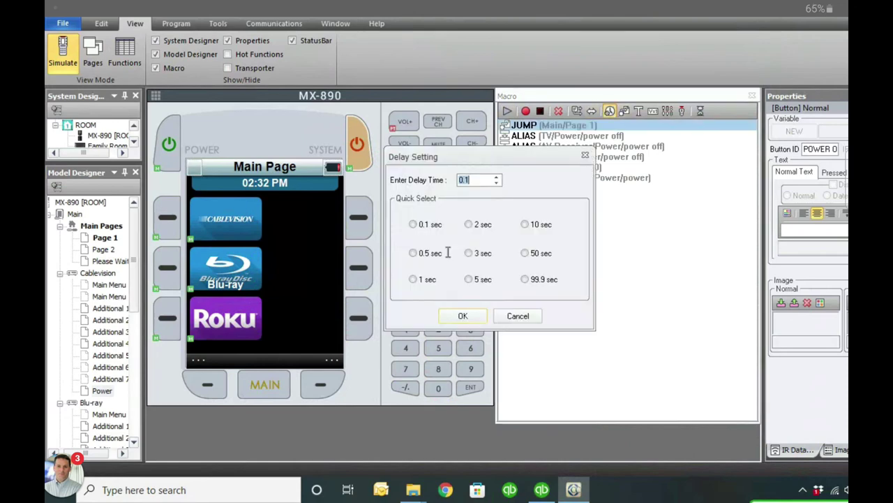
Step: Add a 0.1-second delay at the start of the Power Off macro and paste it between the following commands
key(Return)
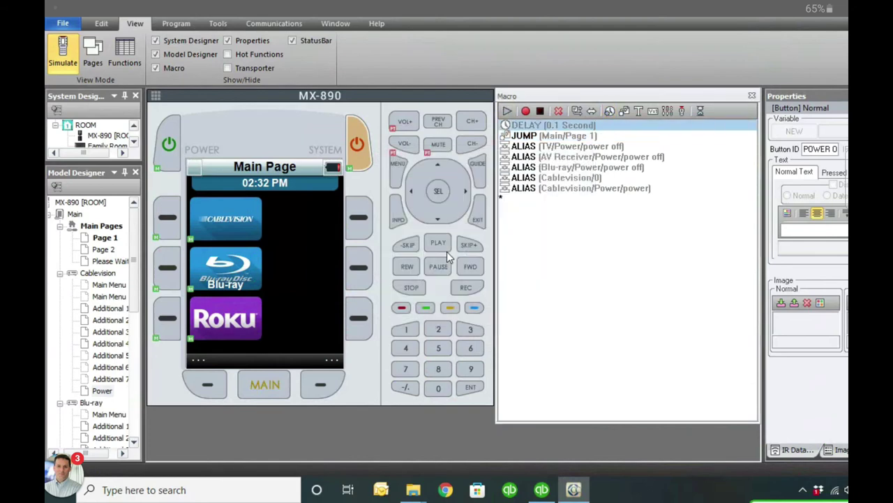
key(Down)
key(Down)
key(ctrl+v)
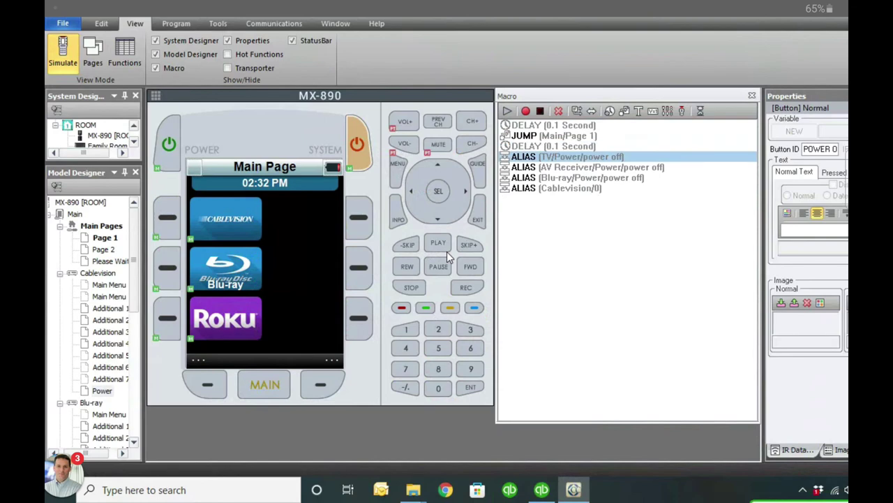
key(Down)
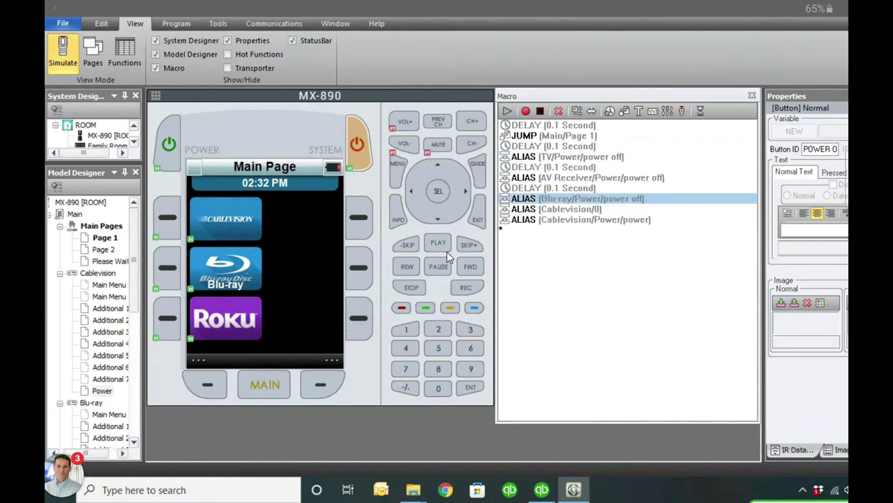
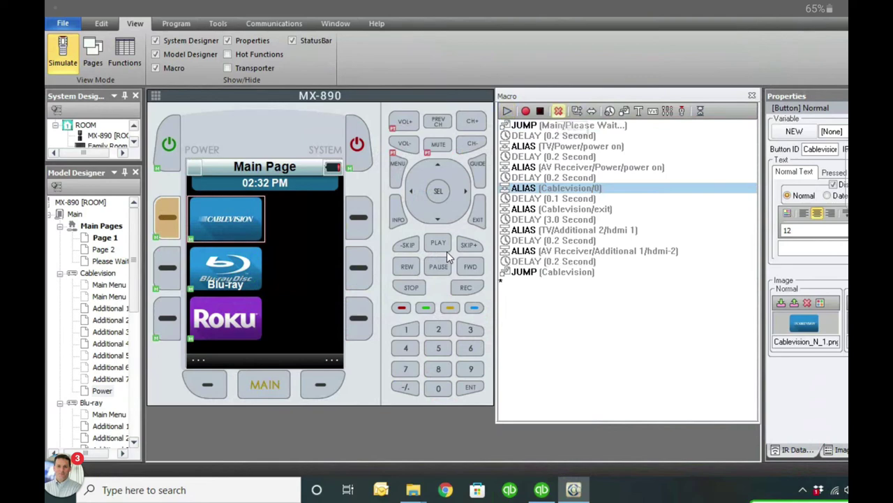
Step: Delete the Cablevision 0 command, the 0.1-second delay and the Cablevision exit command from the Cablevision button's macro
key(Delete)
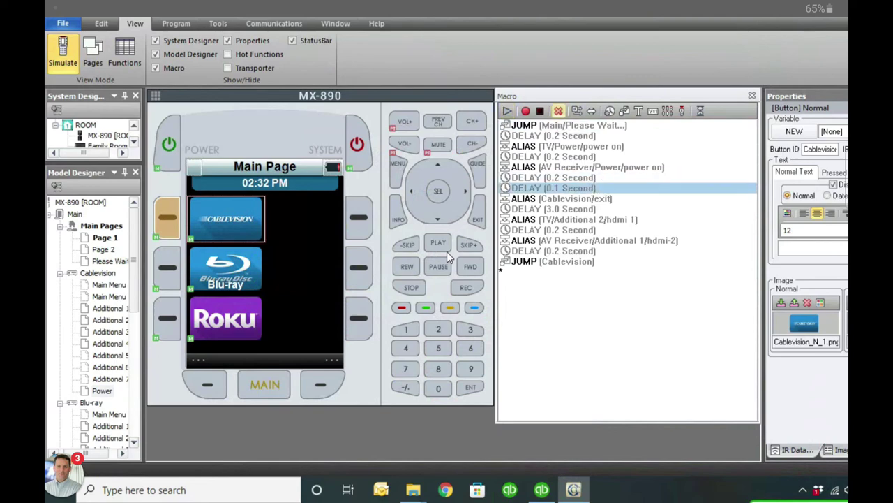
key(Delete)
key(Delete)
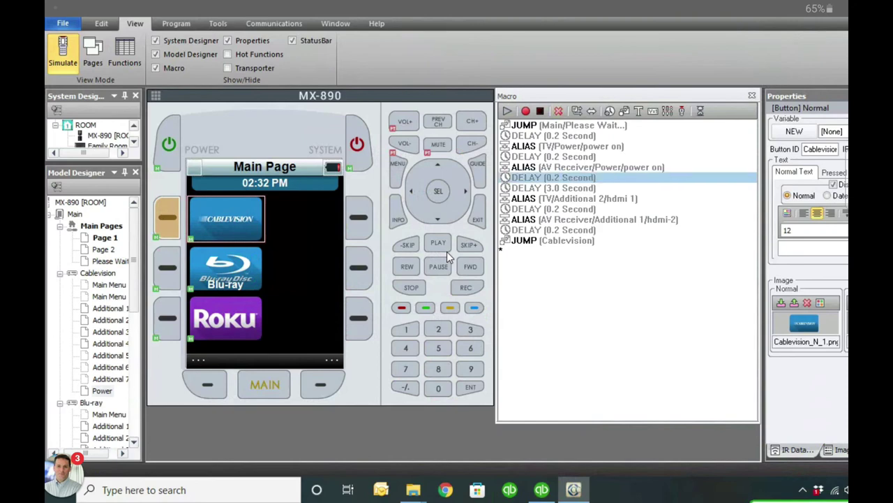
Step: Append an IF block to the Cablevision macro, conditioned on a new true/false variable Cable Power, default FALSE, being False
click(449, 257)
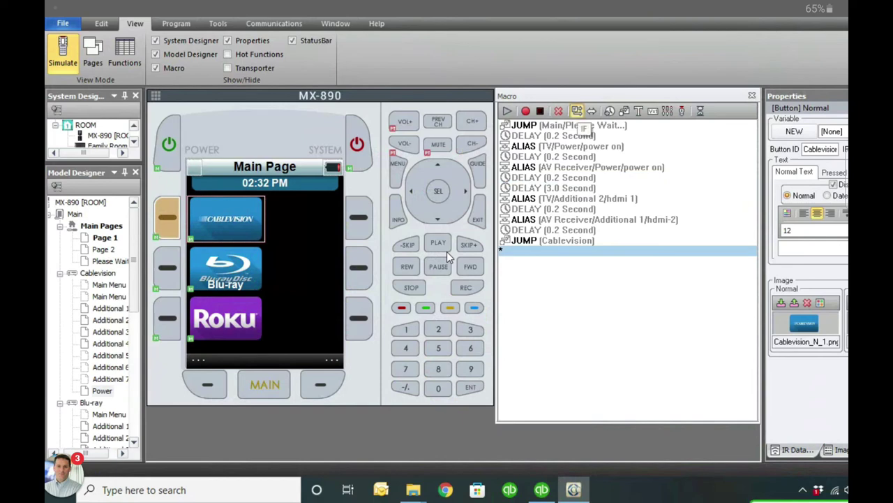
click(577, 111)
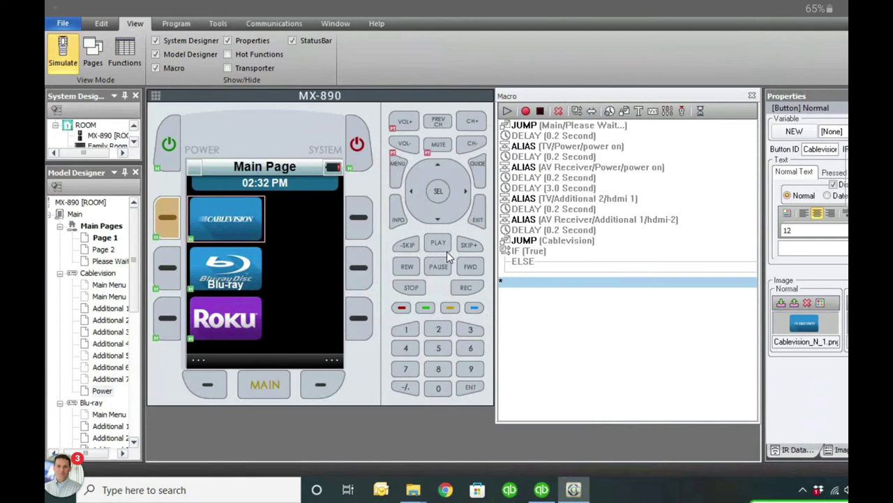
double_click(528, 251)
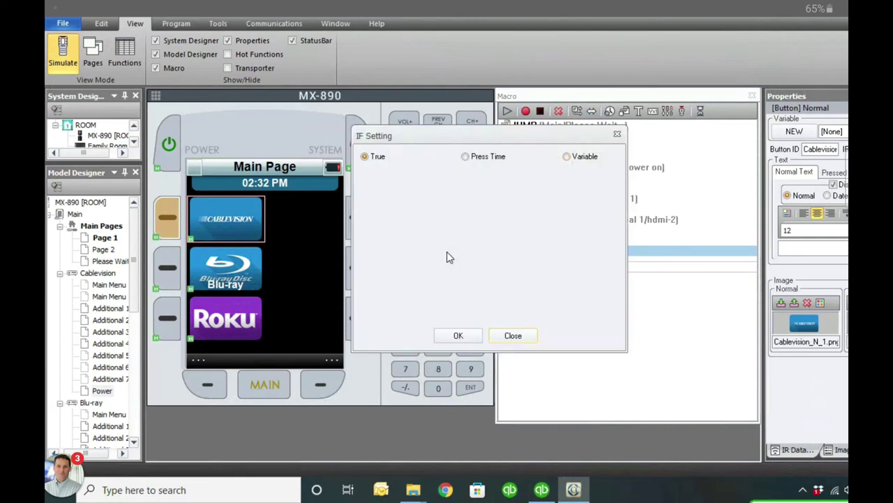
click(567, 156)
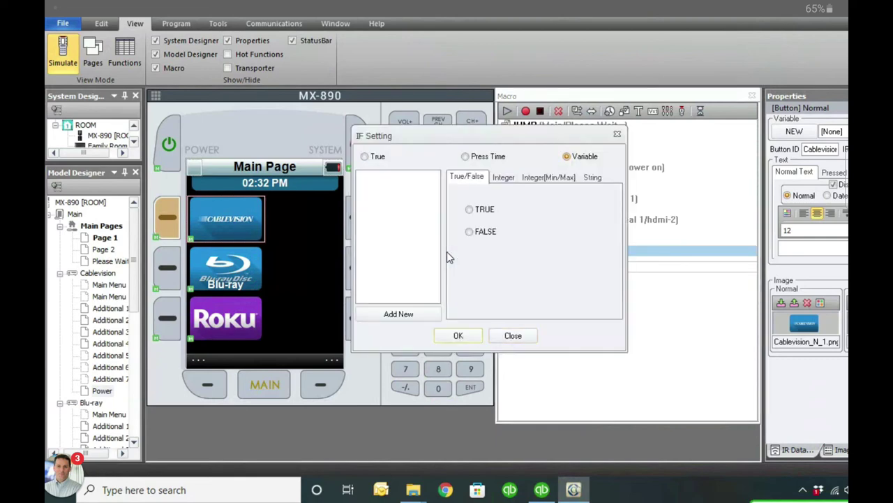
click(398, 313)
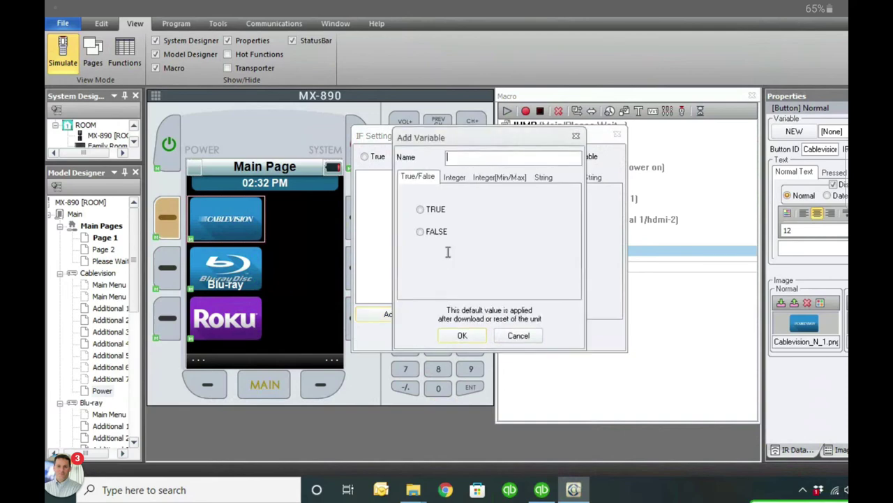
text(Cable Power)
click(420, 231)
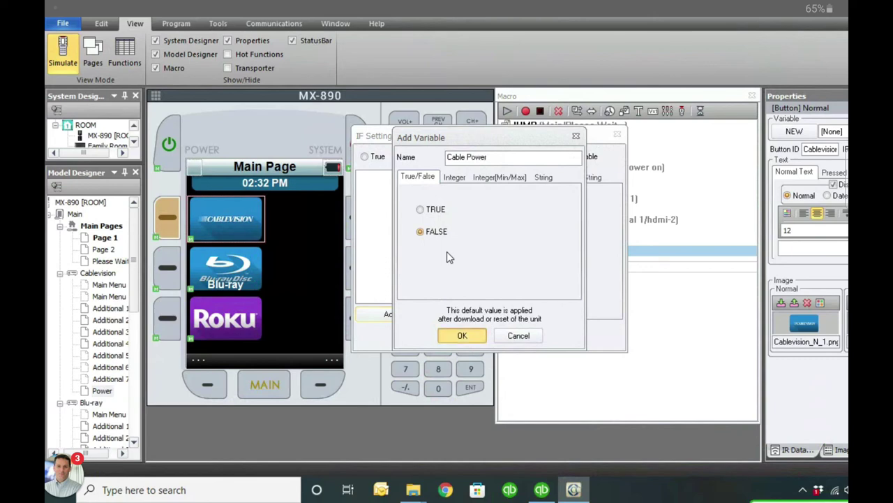
click(462, 335)
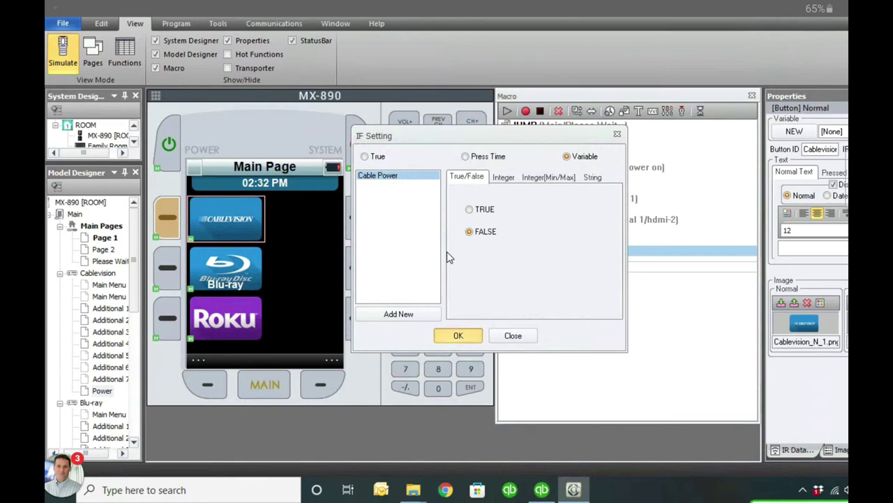
key(Return)
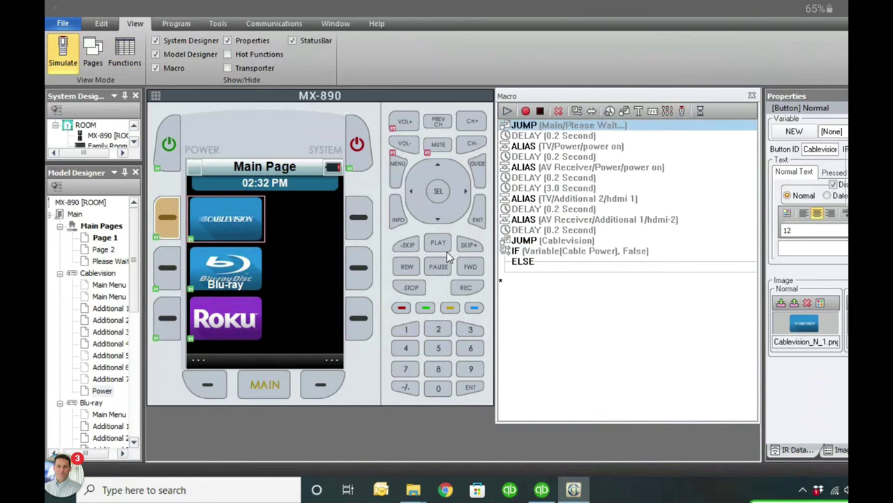
Step: Move all the Cablevision commands above the IF block into its IF branch and paste the same commands into the ELSE branch
key(shift+Down)
key(shift+Down)
key(shift+Down)
key(shift+Down)
key(shift+Down)
key(shift+Down)
key(shift+Down)
key(shift+Down)
key(shift+Down)
key(shift+Down)
key(shift+Down)
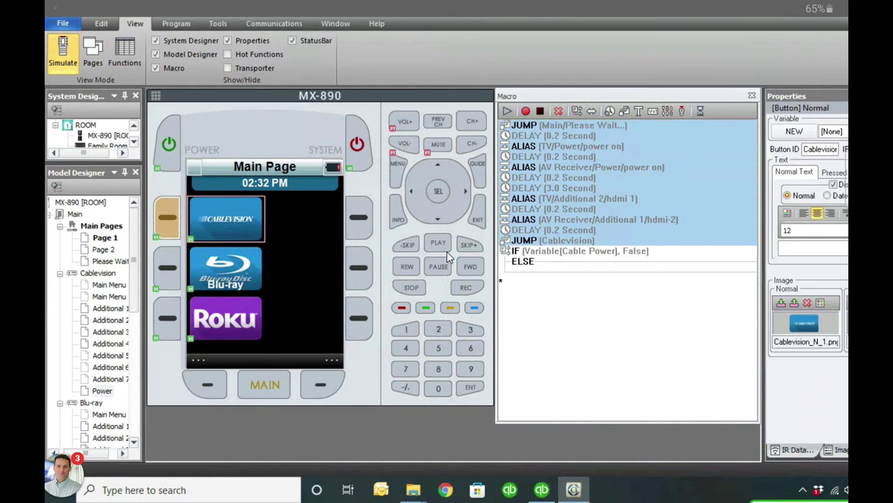
key(Delete)
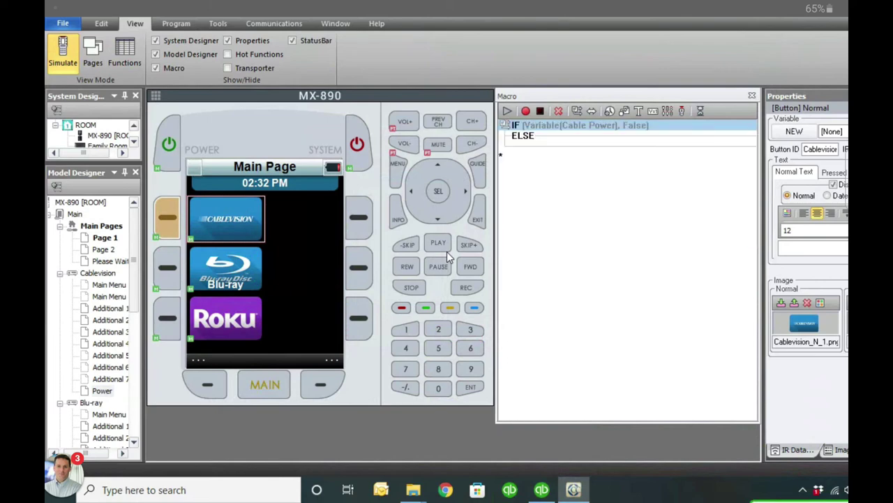
key(Down)
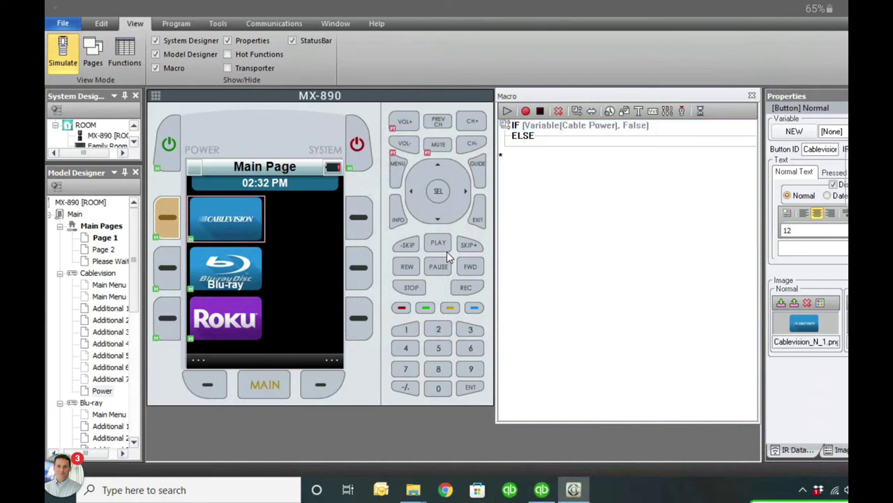
key(ctrl+v)
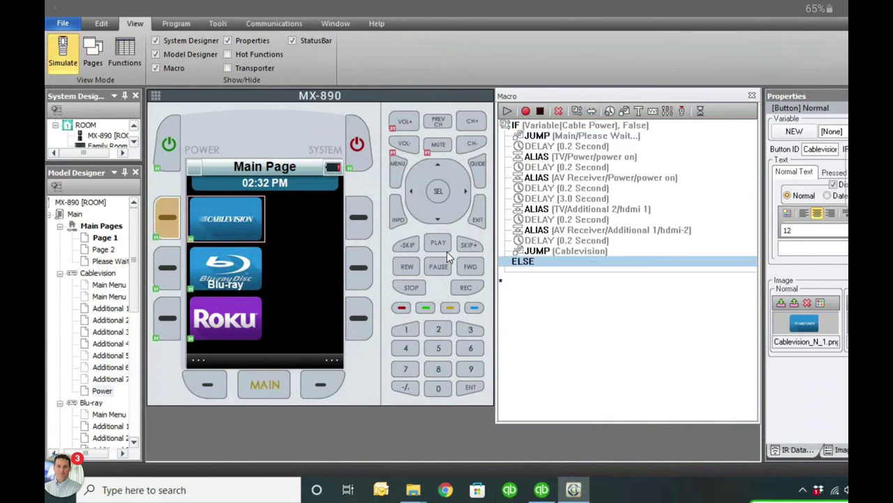
key(Down)
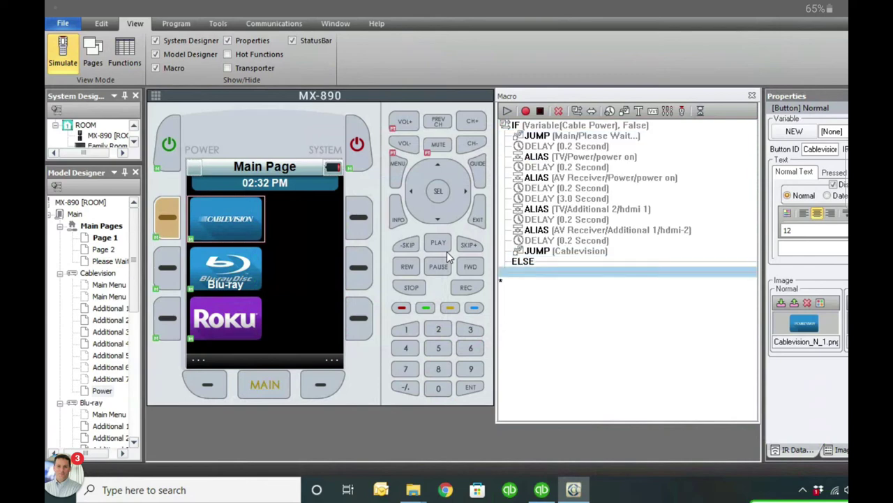
key(ctrl+v)
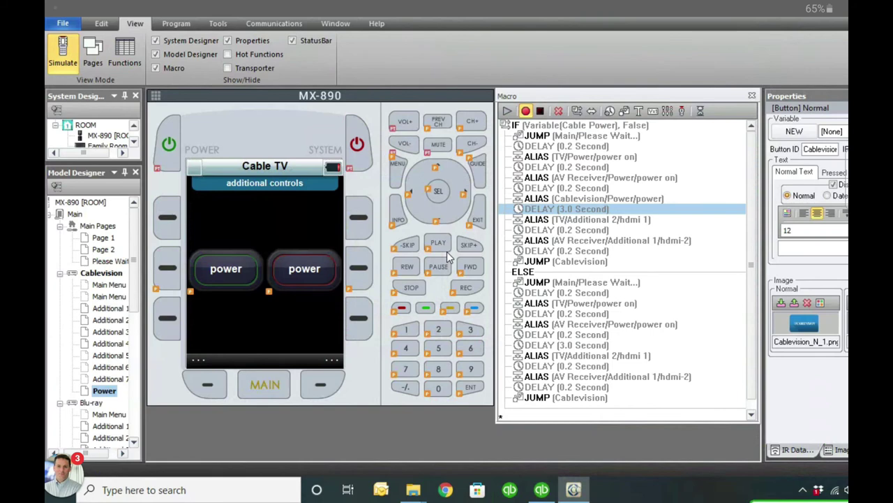
Step: Add a variable action after the IF/ELSE block of the Cablevision macro that sets Cable Power to TRUE
scroll(449, 255, down, 1)
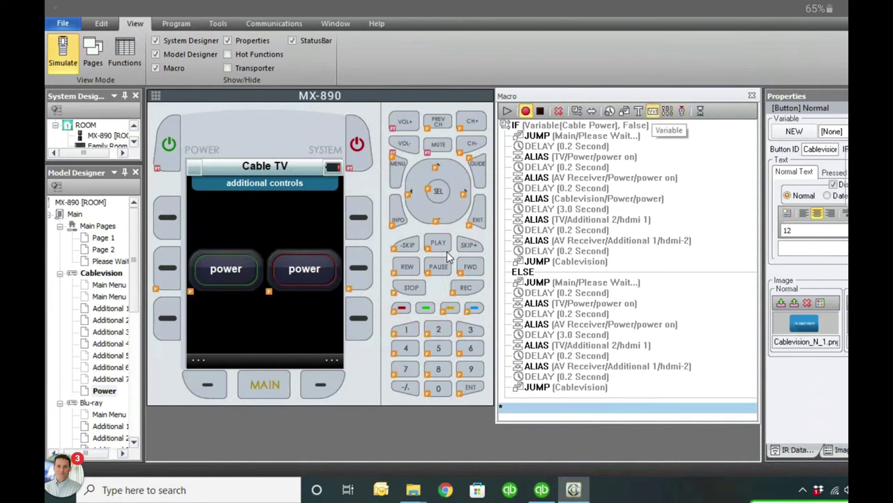
click(652, 111)
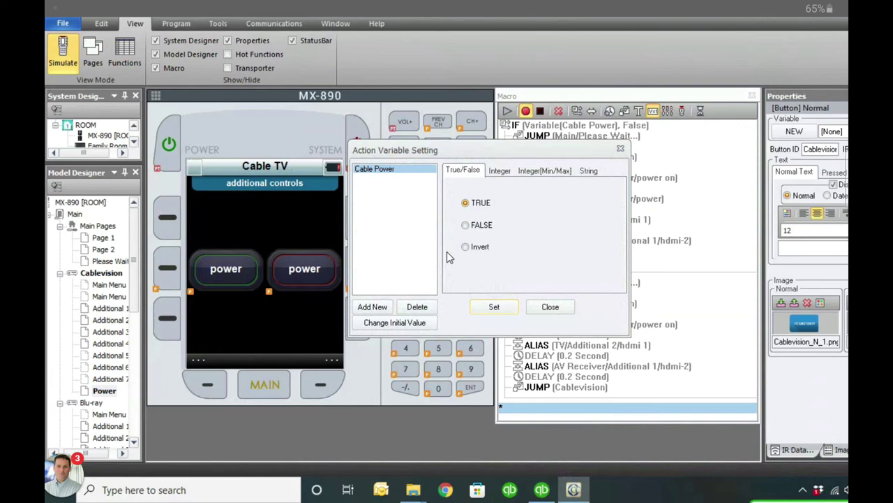
key(Return)
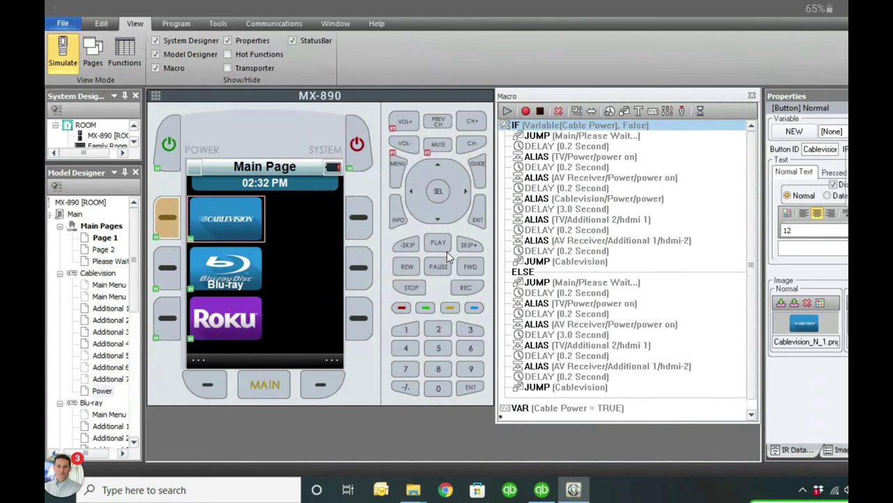
Step: Replace all commands of the Power On macro with a copy of the Cablevision button's complete IF/ELSE macro
key(ctrl+a)
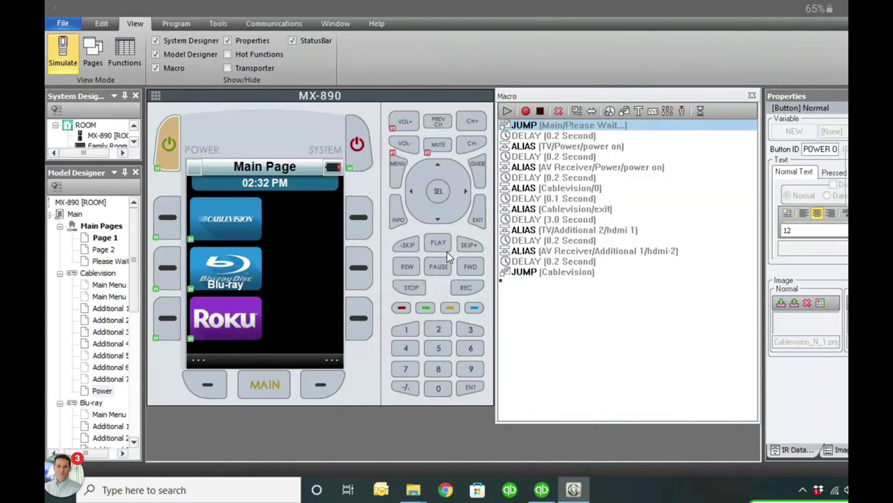
key(ctrl+a)
key(Delete)
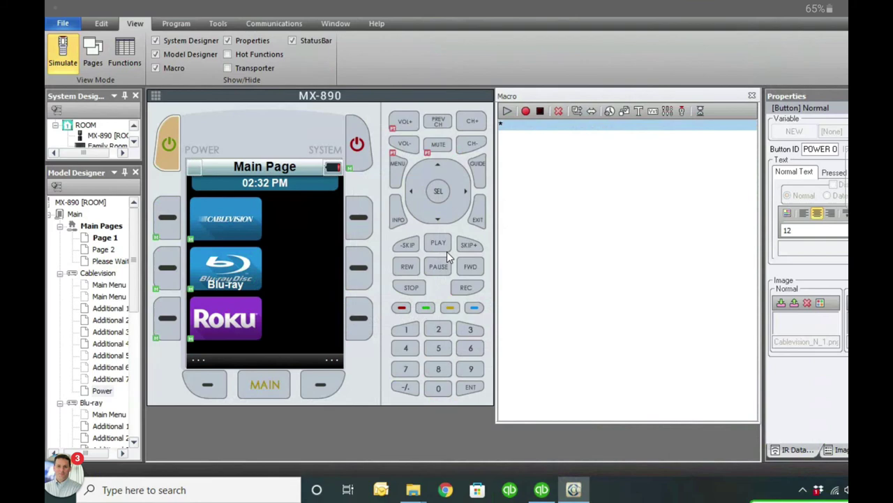
key(ctrl+z)
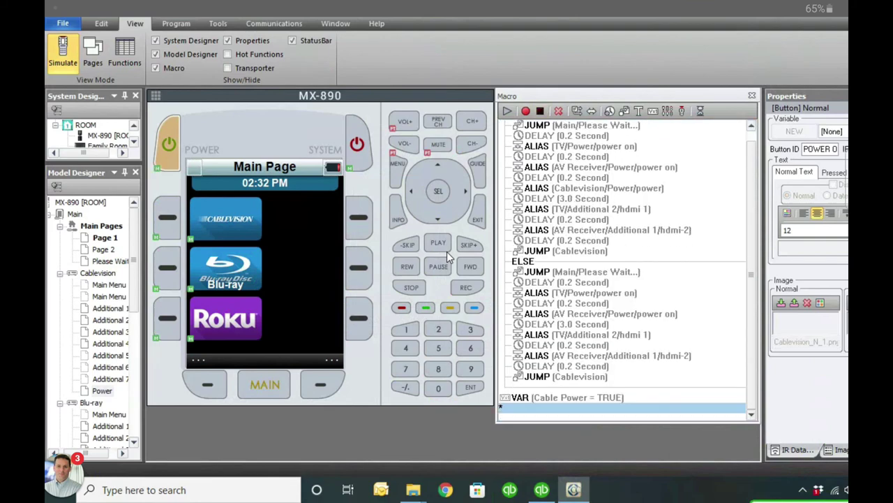
key(Tab)
key(shift+Tab)
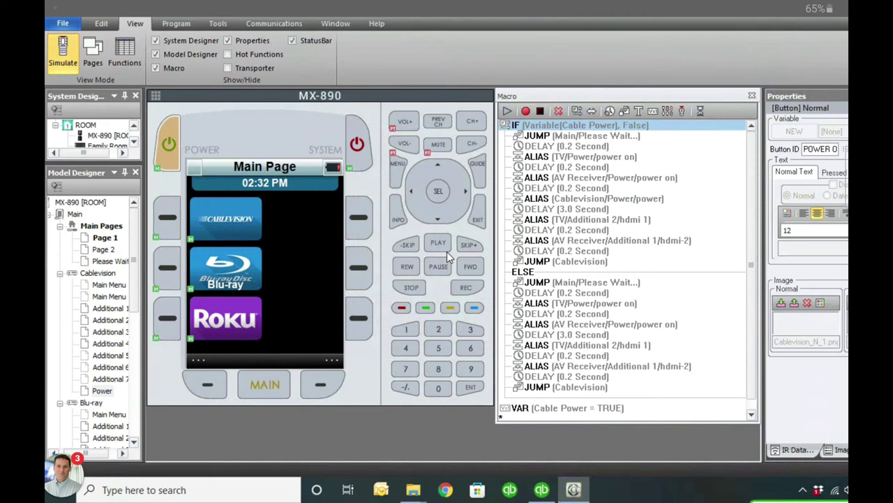
Step: Append an IF block to the Power Off macro, conditioned on the Cable Power variable being FALSE
key(Tab)
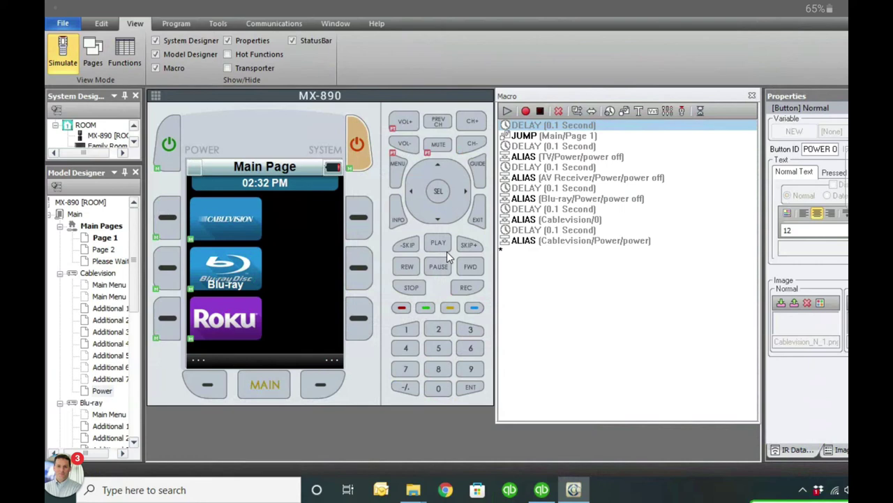
click(225, 219)
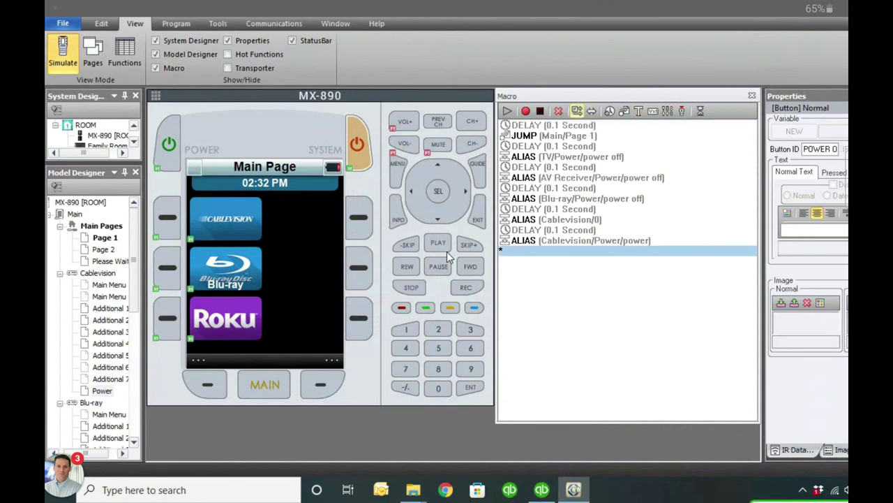
click(577, 110)
double_click(528, 251)
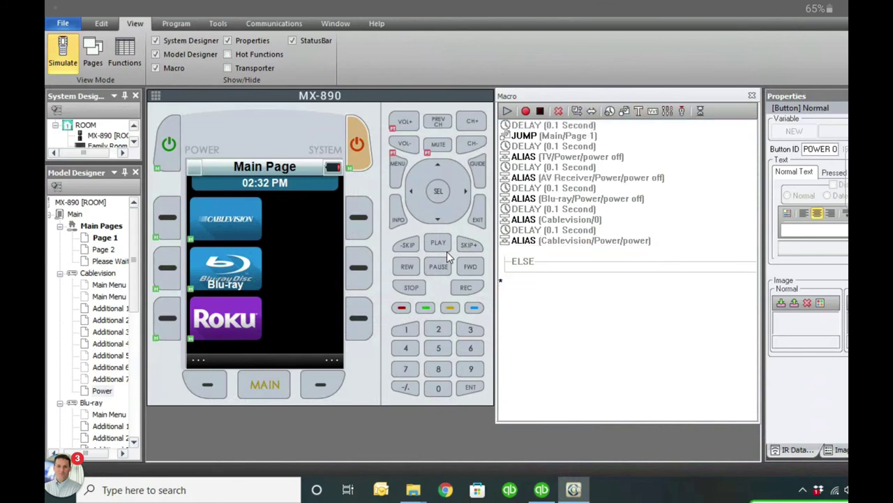
click(566, 157)
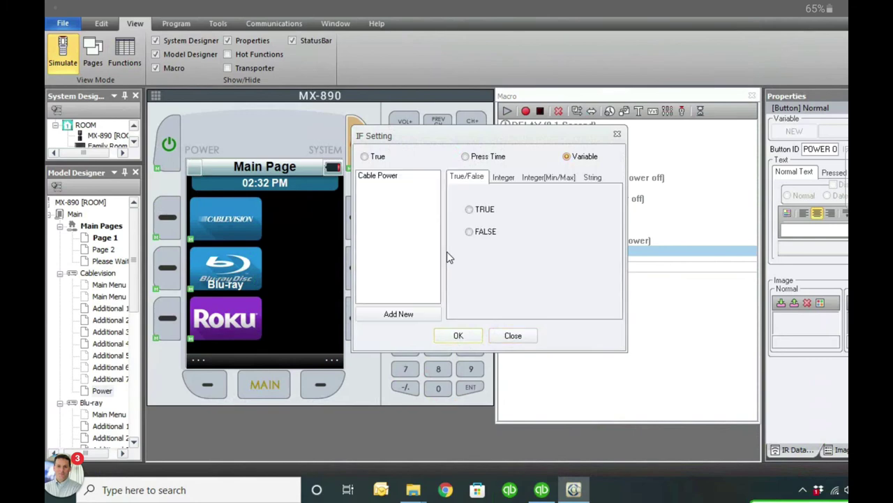
click(398, 175)
click(469, 231)
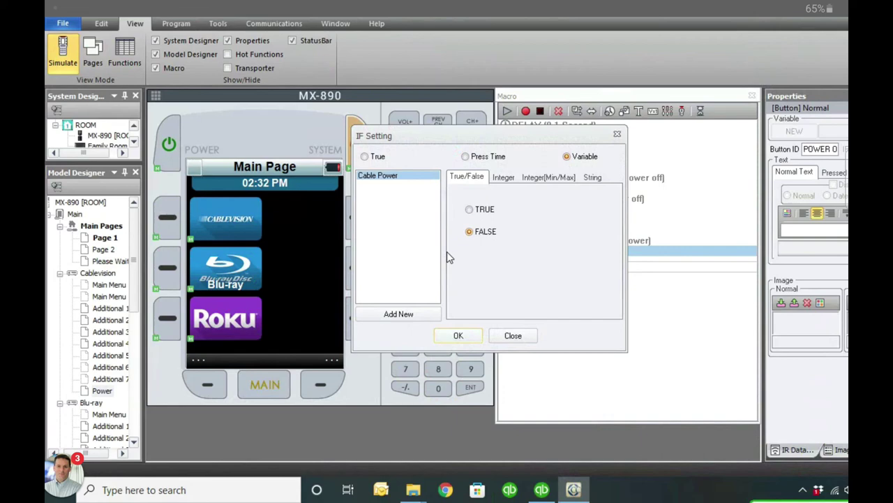
key(Return)
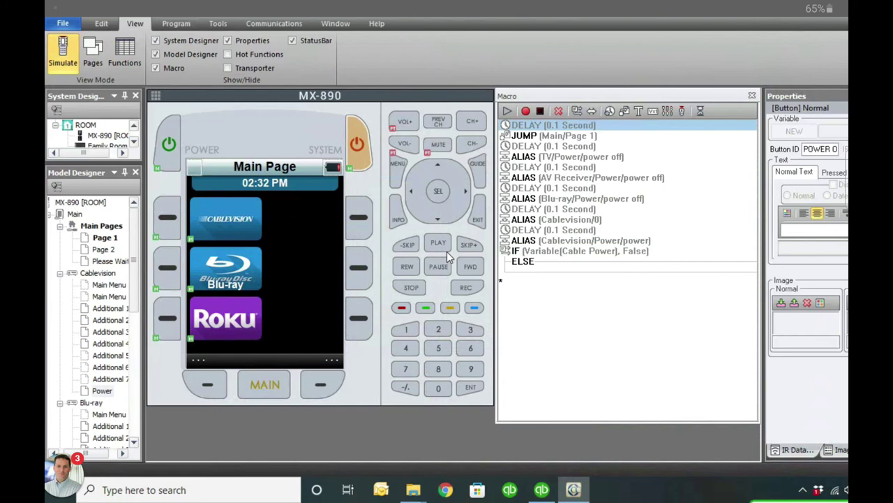
Step: Move all Power Off commands above the IF block into its IF branch and paste the same commands into the ELSE branch
key(ctrl+a)
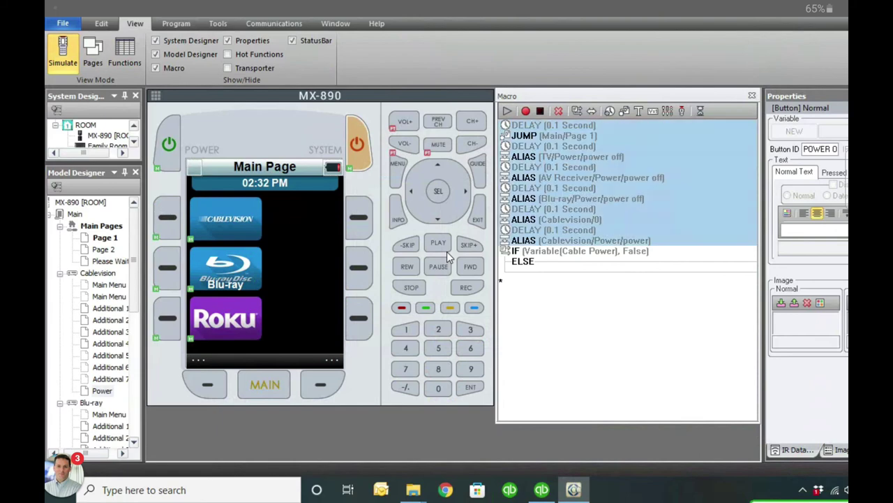
key(Delete)
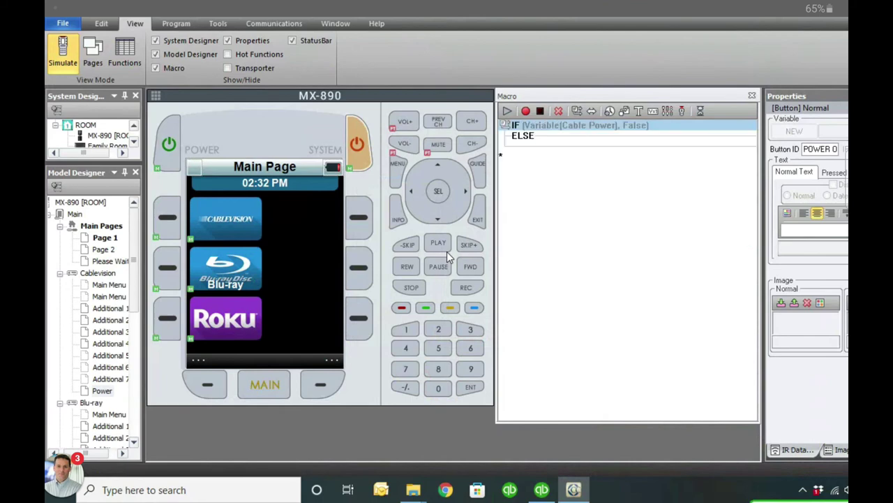
key(Down)
key(ctrl+z)
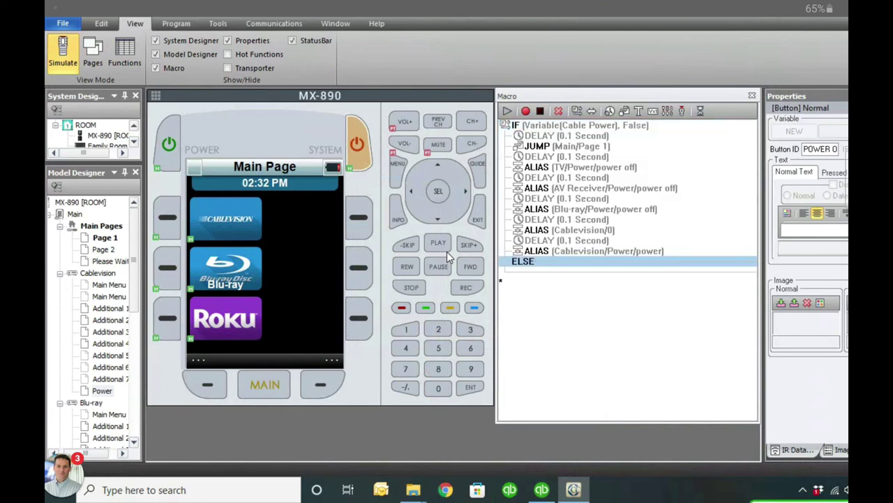
key(Down)
key(ctrl+v)
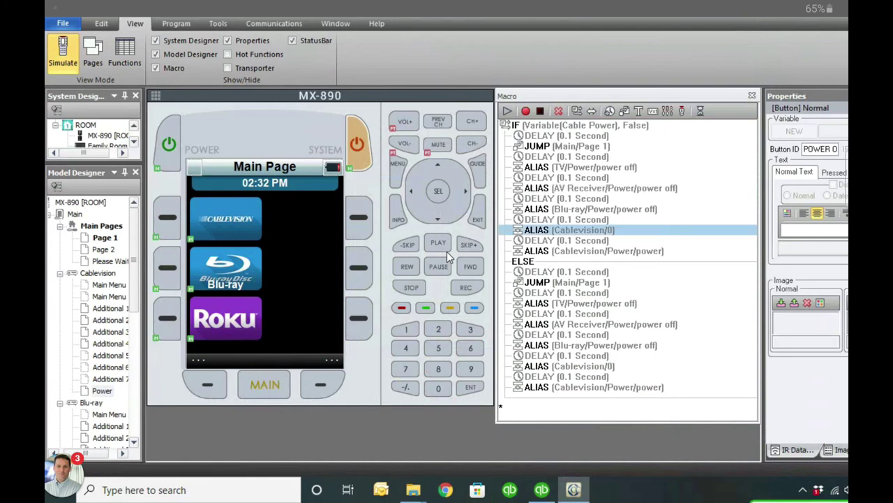
Step: Delete the Cablevision/0 and Cablevision power commands from the IF branch, and Cablevision/0 with one adjoining delay from the ELSE branch
key(Delete)
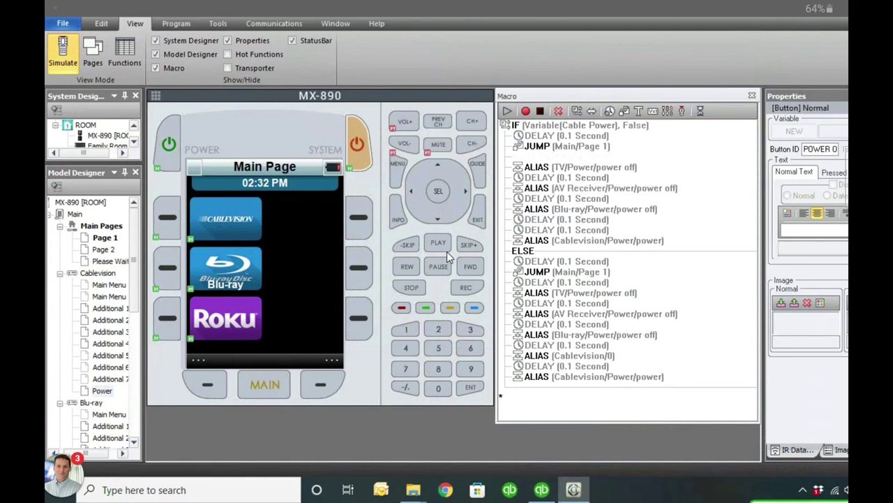
key(Delete)
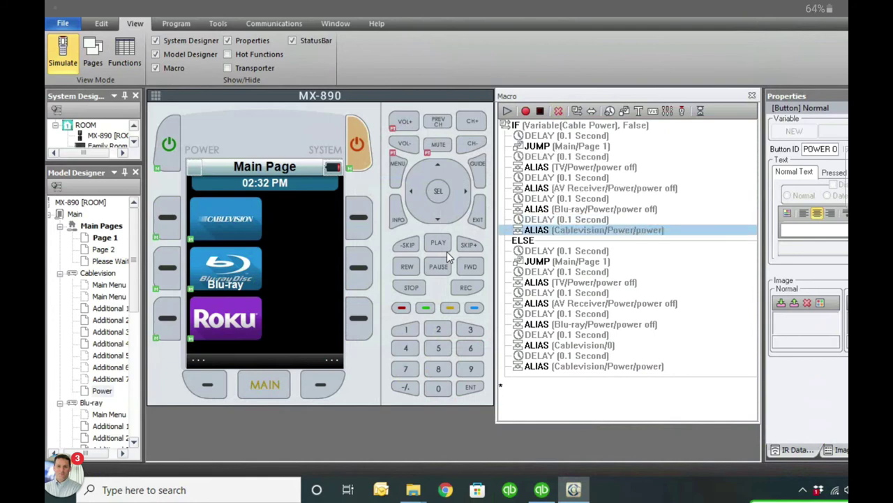
key(Delete)
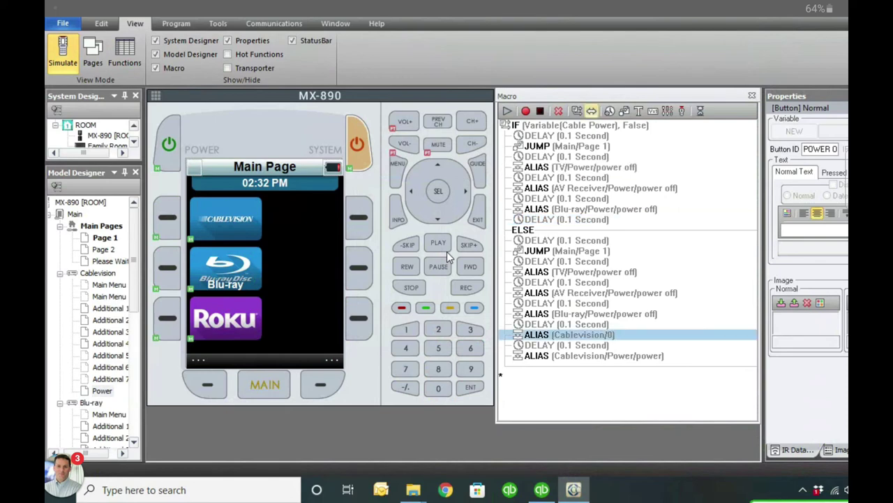
key(Delete)
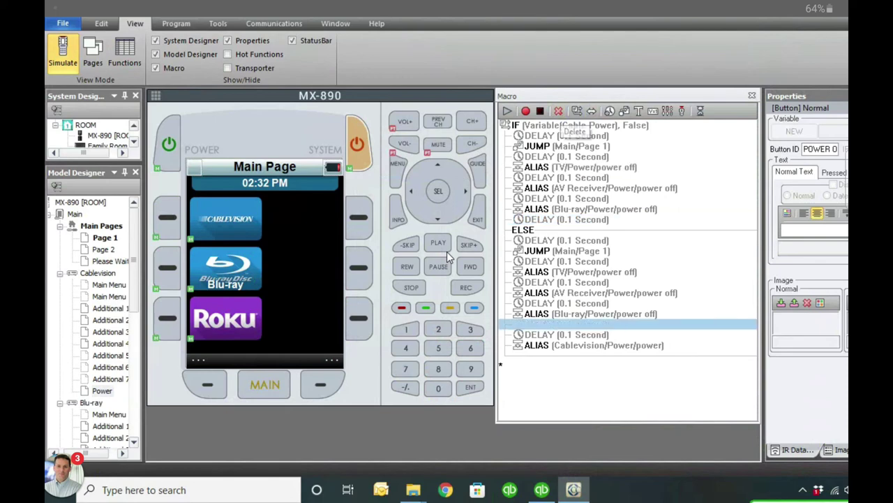
key(Delete)
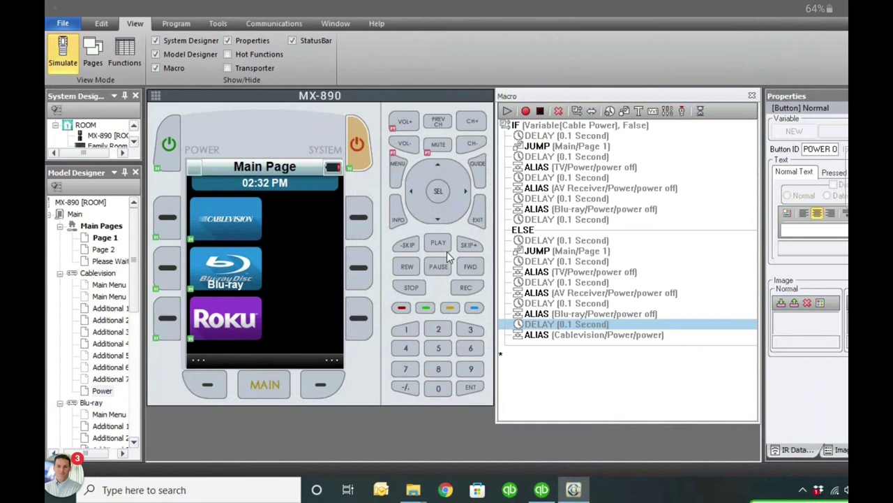
Step: Add a variable action after the Power Off macro's IF/ELSE block that sets Cable Power to FALSE
key(Down)
key(Down)
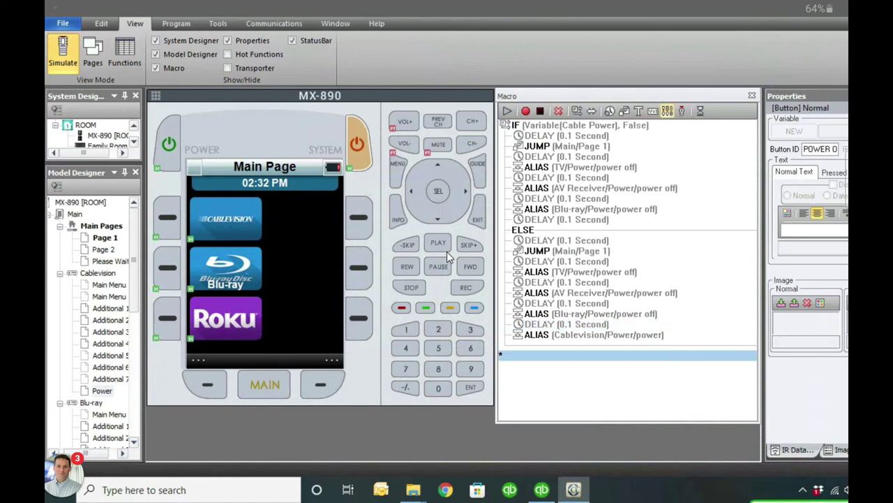
click(653, 110)
click(374, 169)
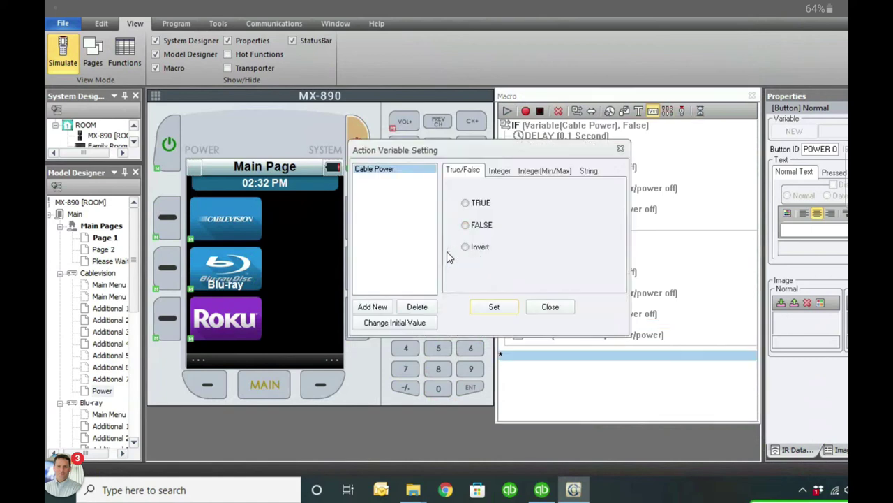
click(464, 225)
click(494, 307)
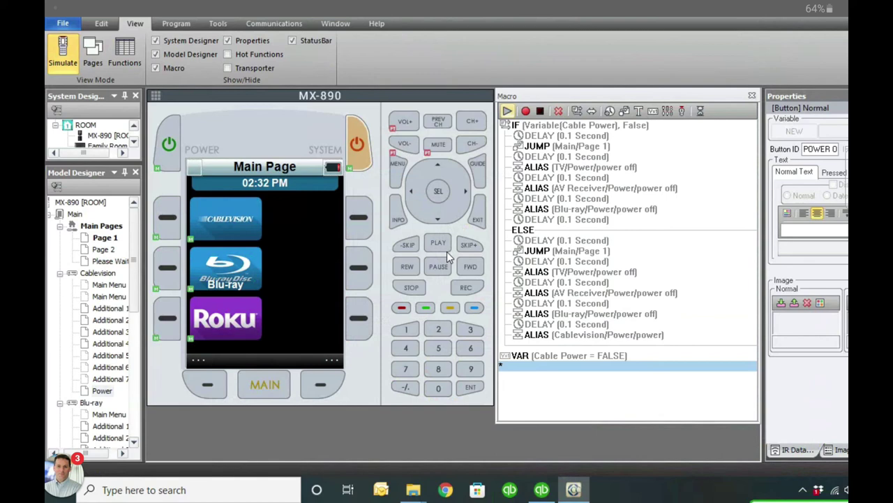
click(447, 252)
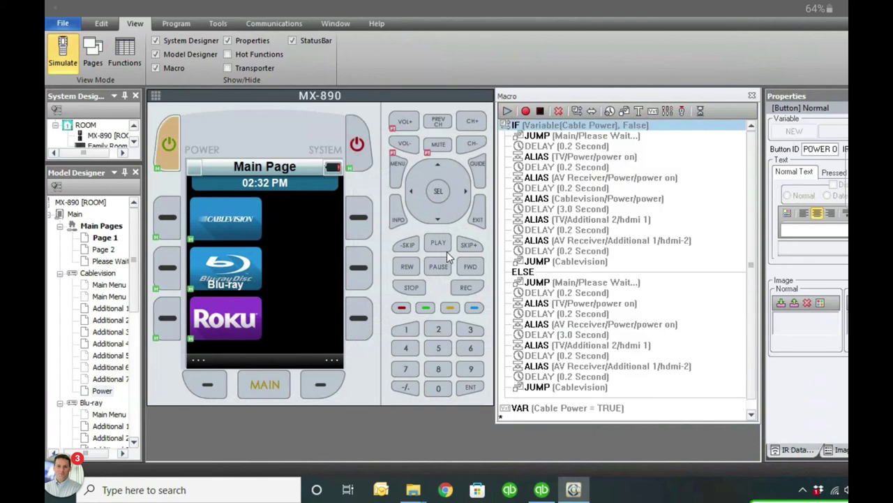
Step: Create a button in the first hidden slot of Cablevision's Additional 4 page and label it Cable Fix
key(Down)
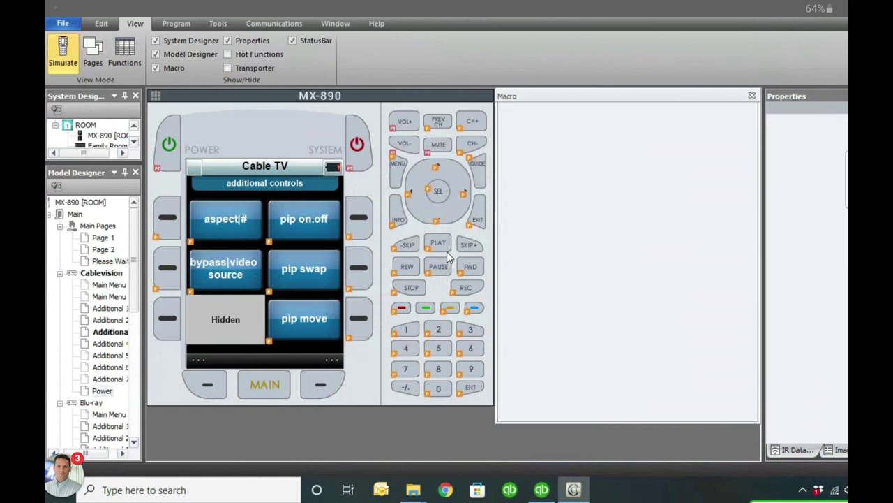
right_click(225, 222)
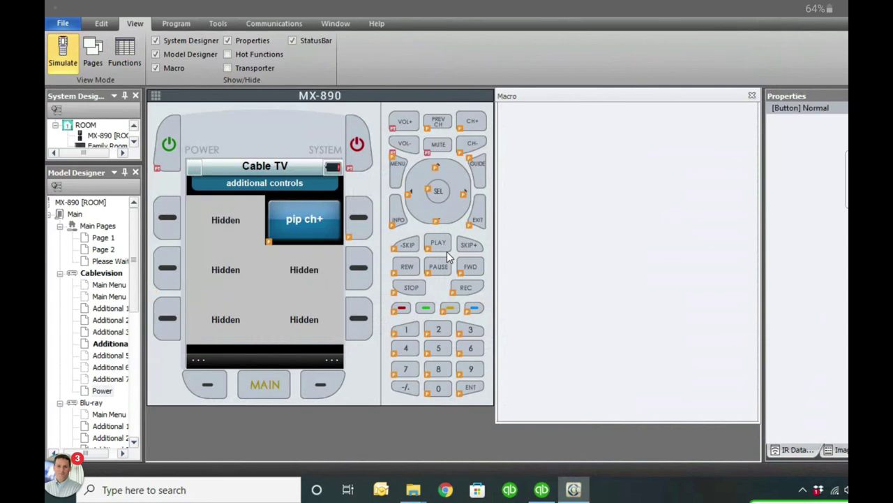
click(269, 246)
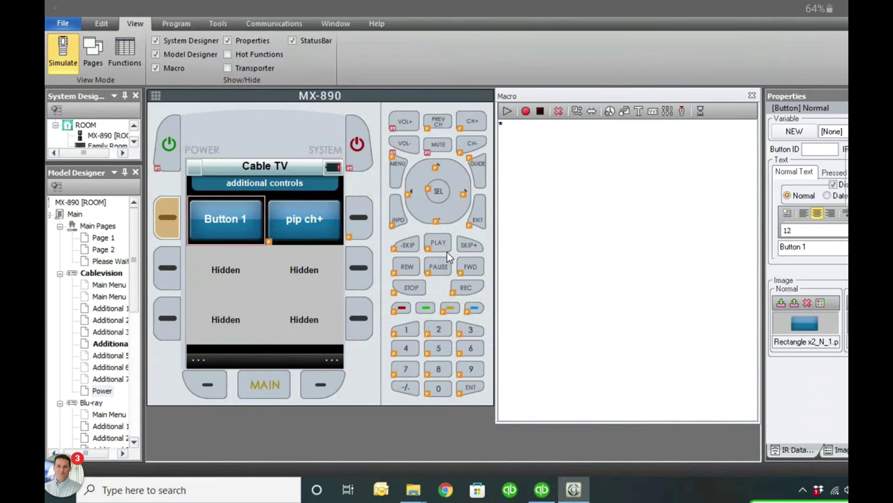
key(Tab)
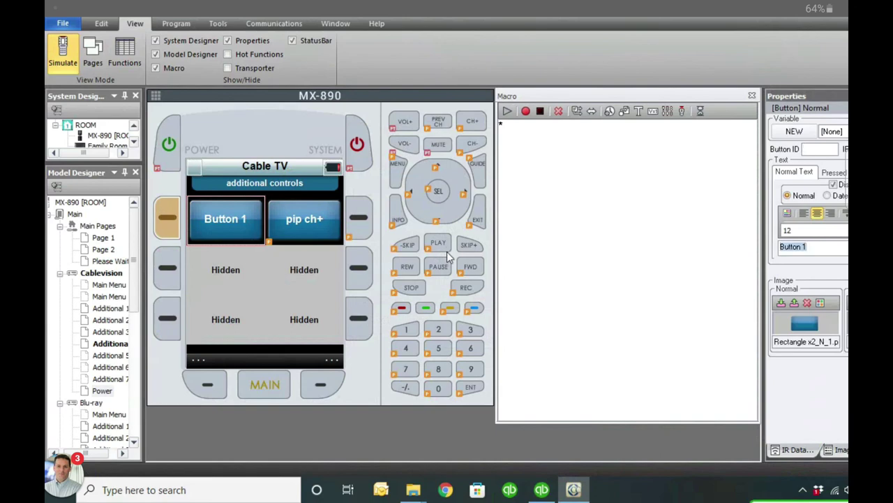
text(Cable Fix)
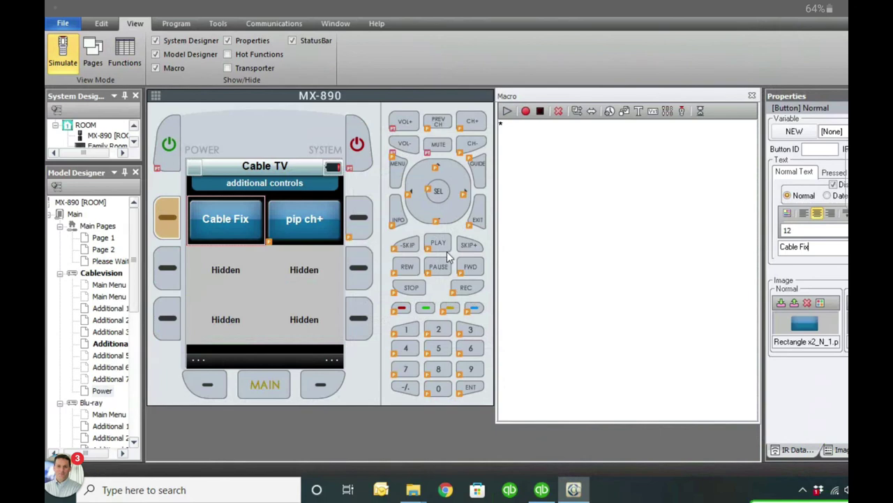
Step: Record the Cablevision Power page's power command into the Cable Fix macro and add a variable action setting Cable Power to TRUE
click(525, 111)
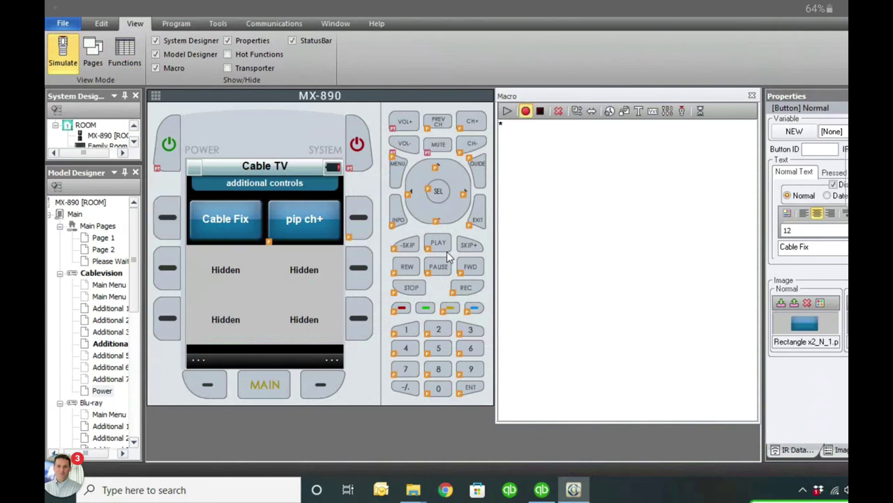
double_click(103, 390)
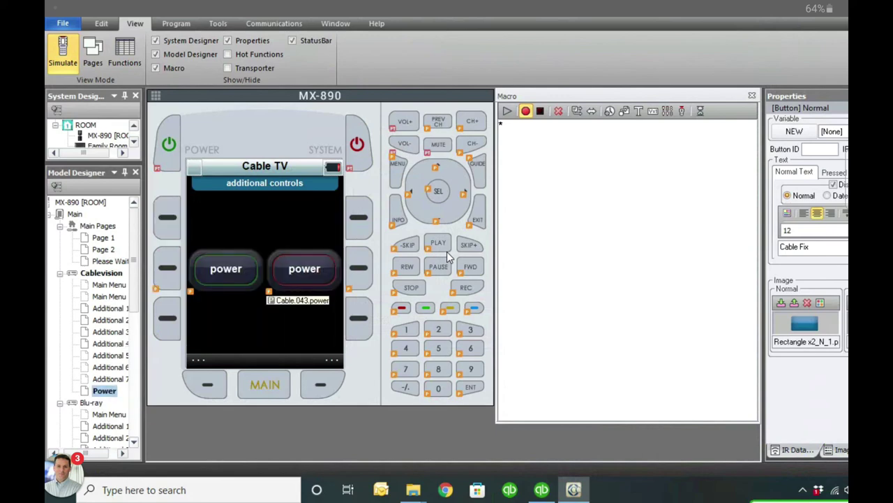
click(359, 269)
click(652, 111)
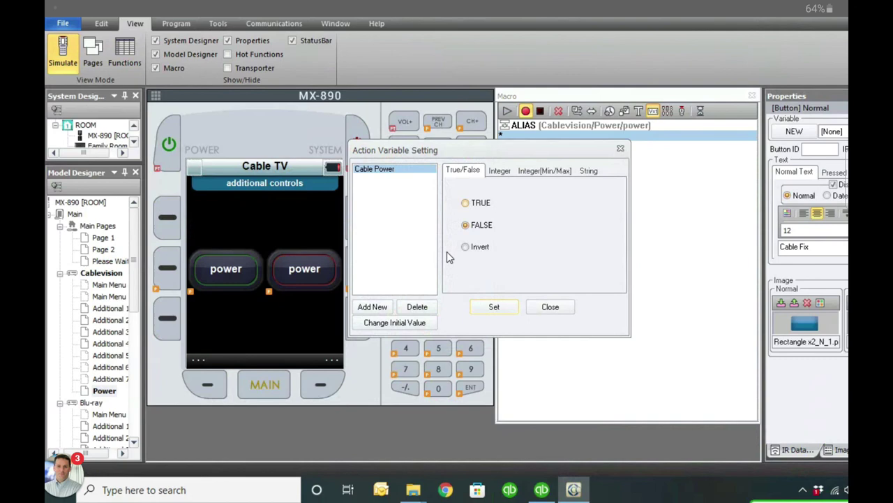
click(464, 203)
click(493, 306)
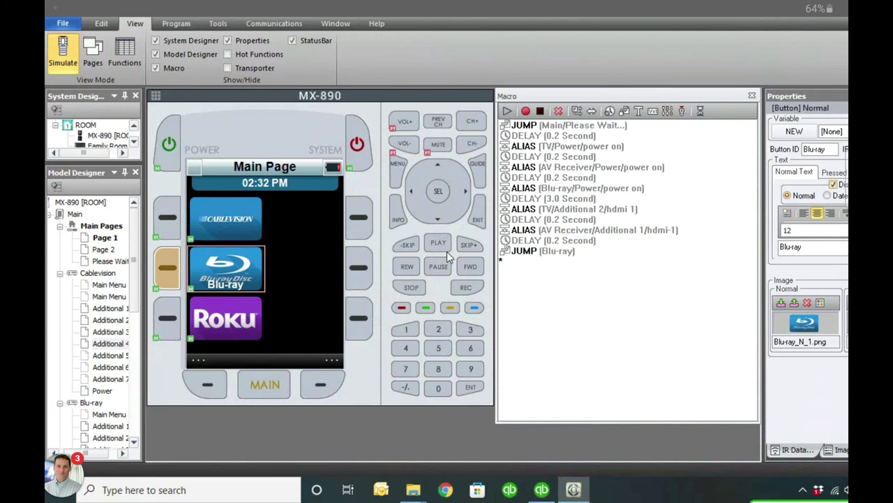
Step: Hide the text on the Main Page's Blu-ray button and switch the page's clock title bar to blank normal text
key(space)
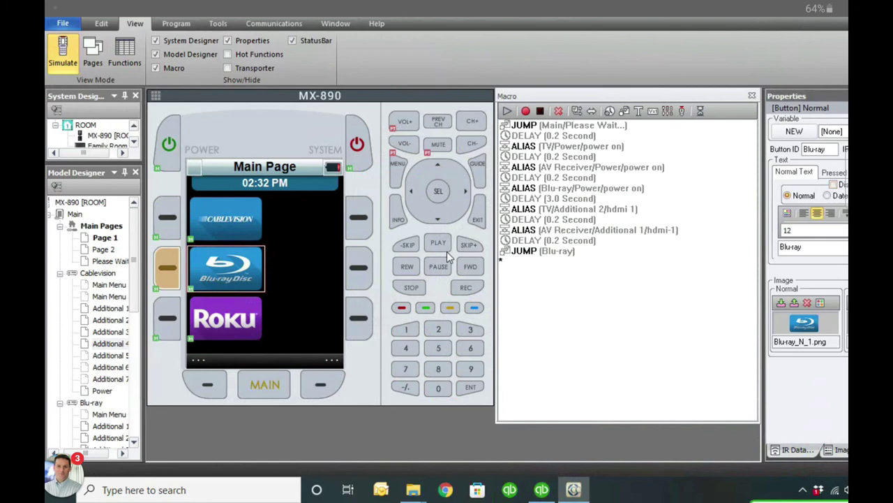
key(Tab)
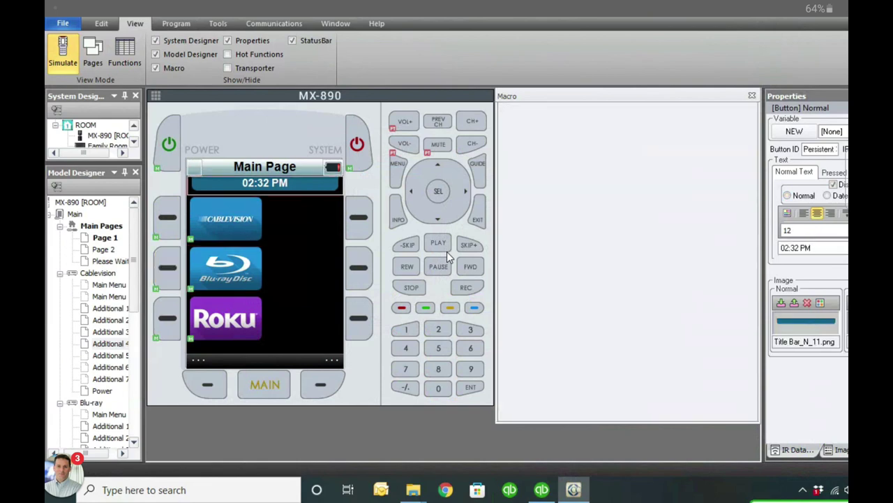
key(Right)
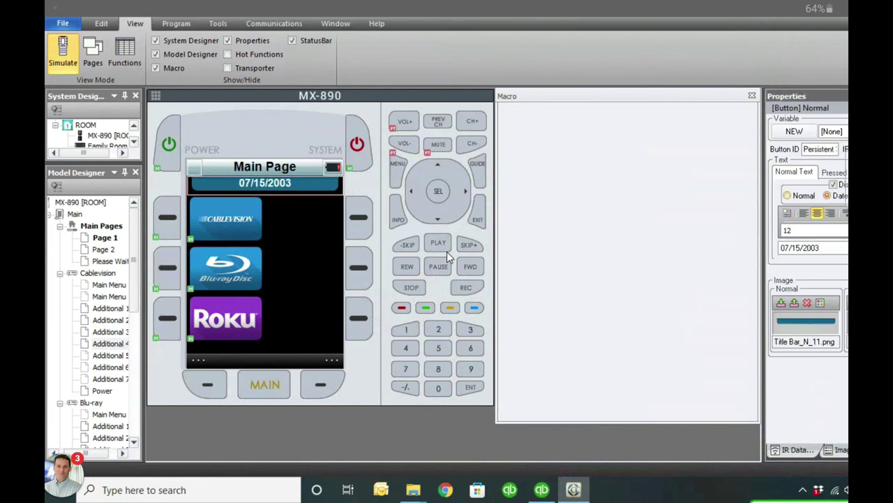
key(Left)
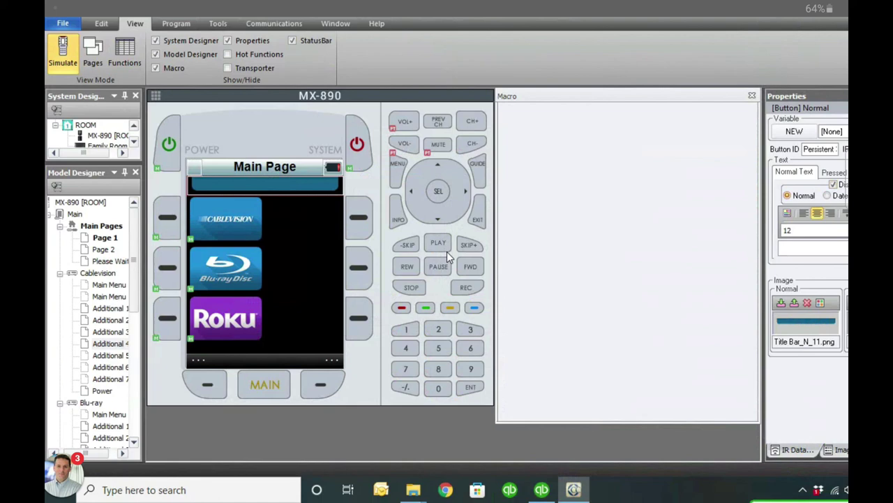
Step: Change the title bar text of Cablevision's first Additional page to the page number format 1/2
key(Left)
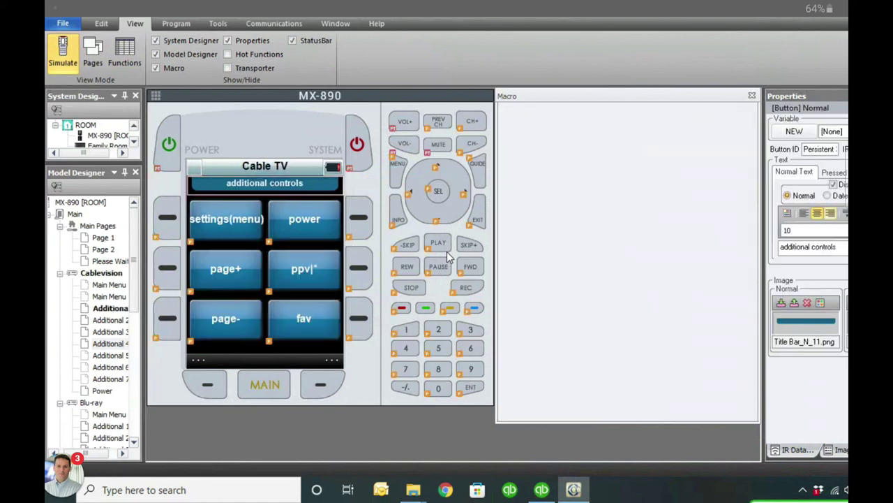
key(Right)
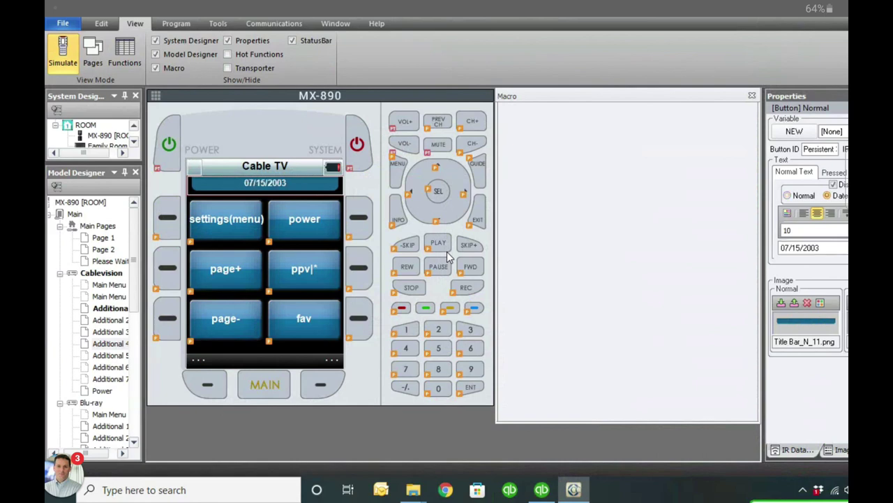
key(Right)
key(Right)
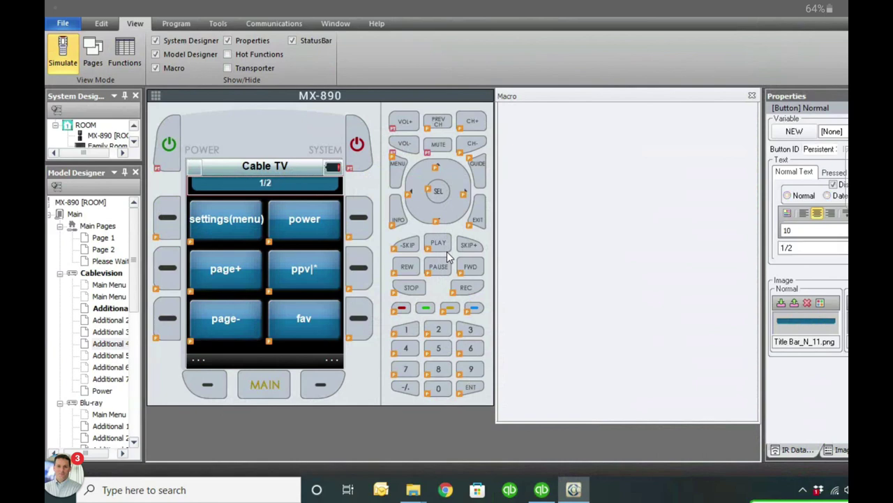
Step: Change the header text on the Blu-ray device's first Additional page to Bluray
key(Page_Down)
click(449, 257)
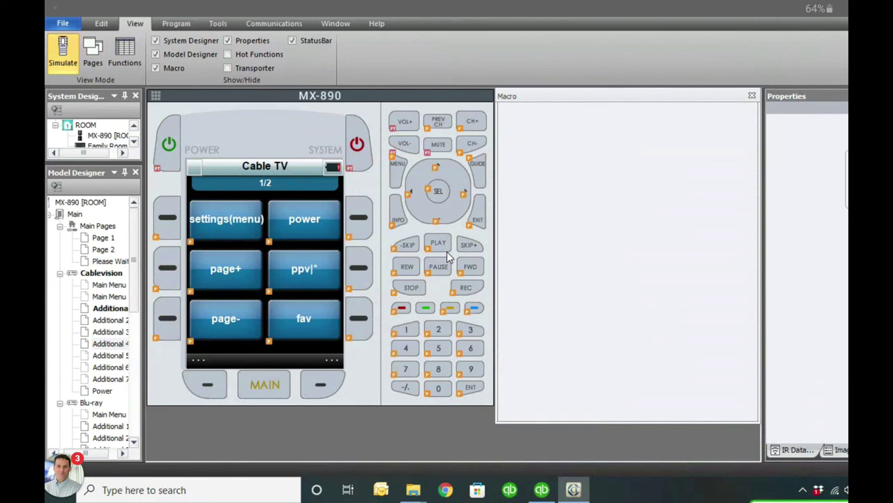
click(449, 256)
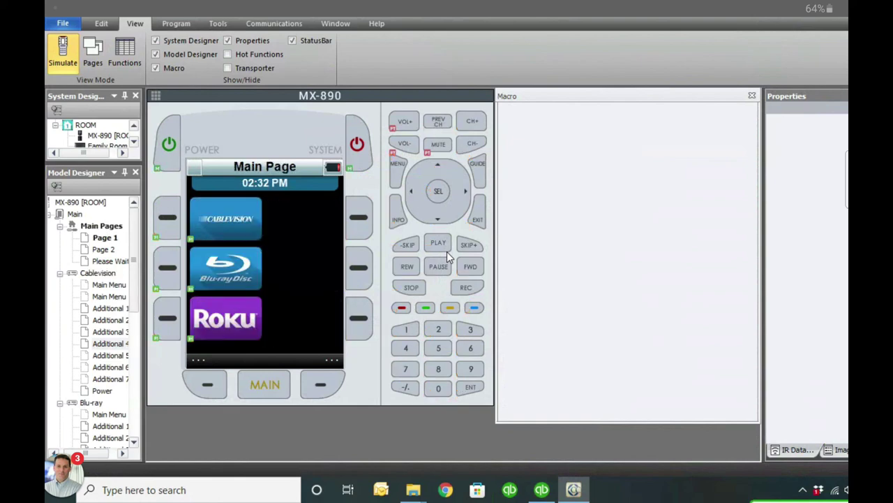
click(449, 257)
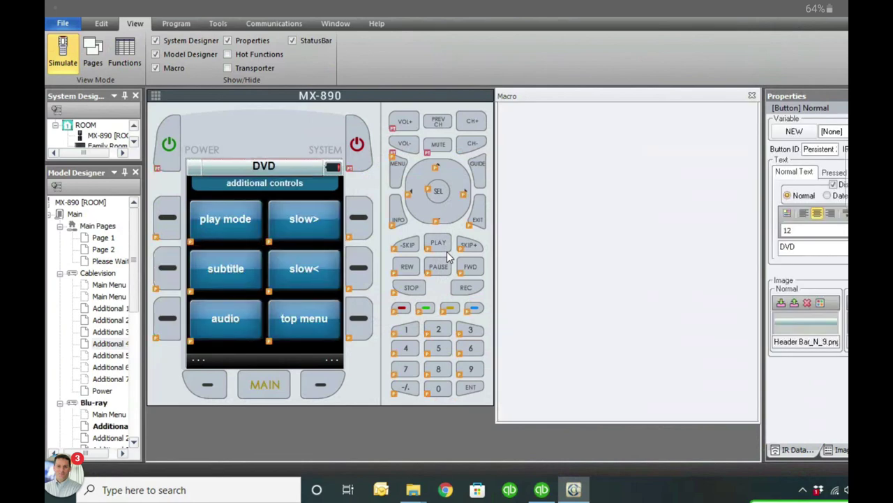
drag(796, 246, 779, 247)
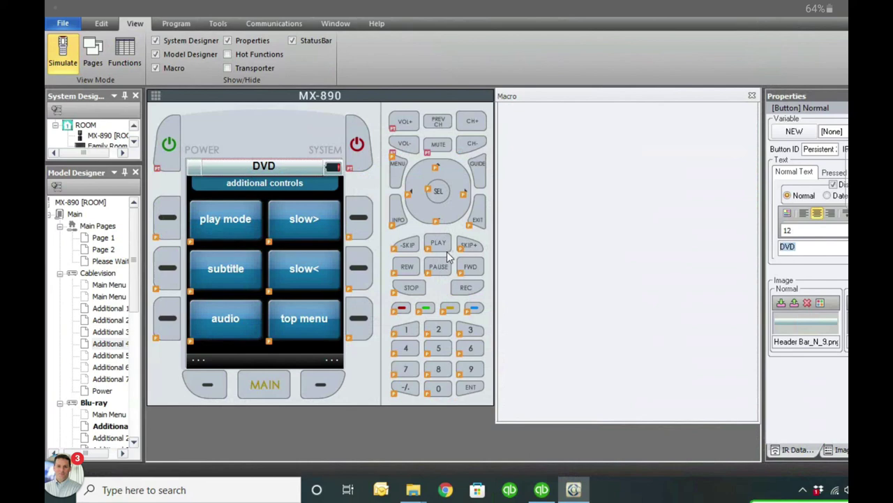
text(Bluray)
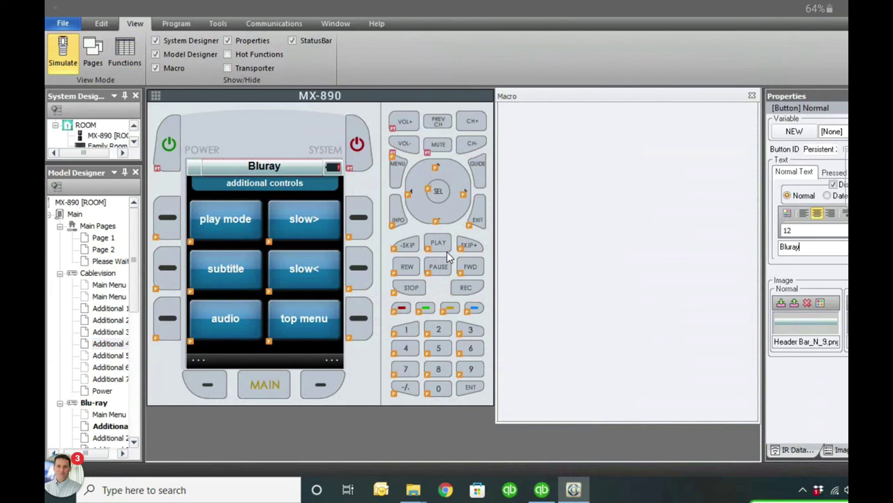
key(Tab)
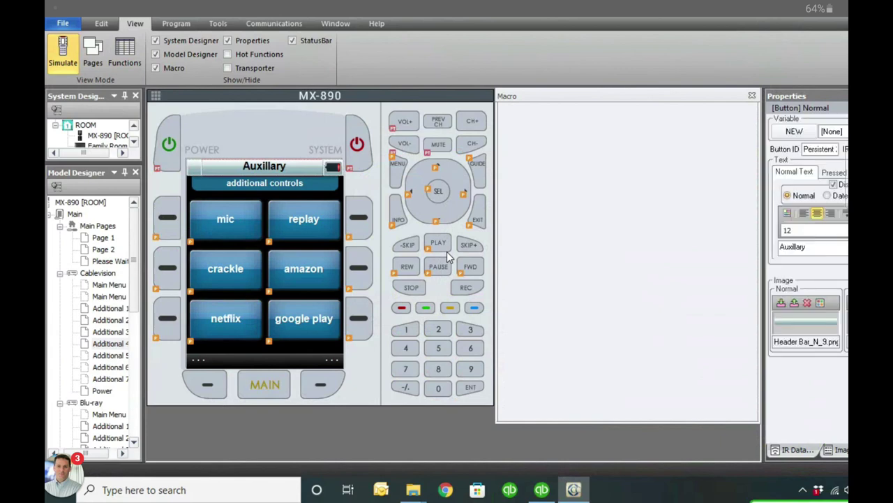
Step: Change the header on the Auxillary device's page to Roku and its title bar text to 1/2
double_click(803, 246)
text(R)
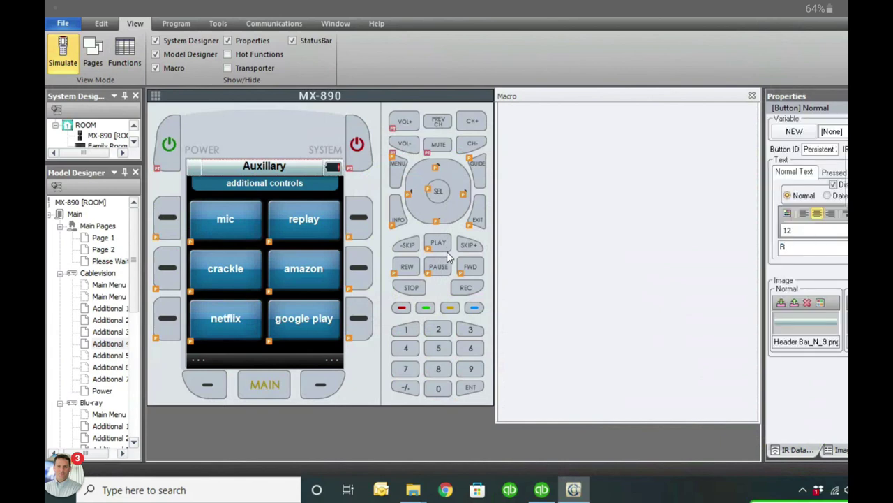
text(oku)
key(Tab)
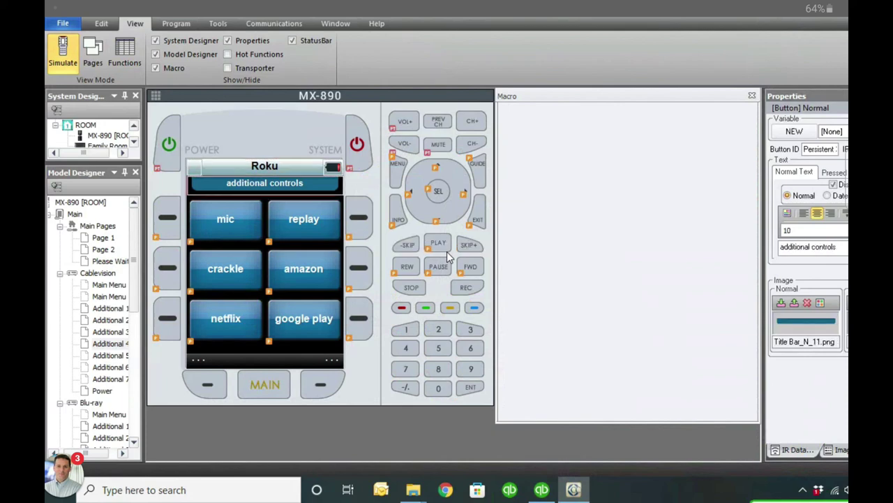
key(ctrl+a)
text(1/2)
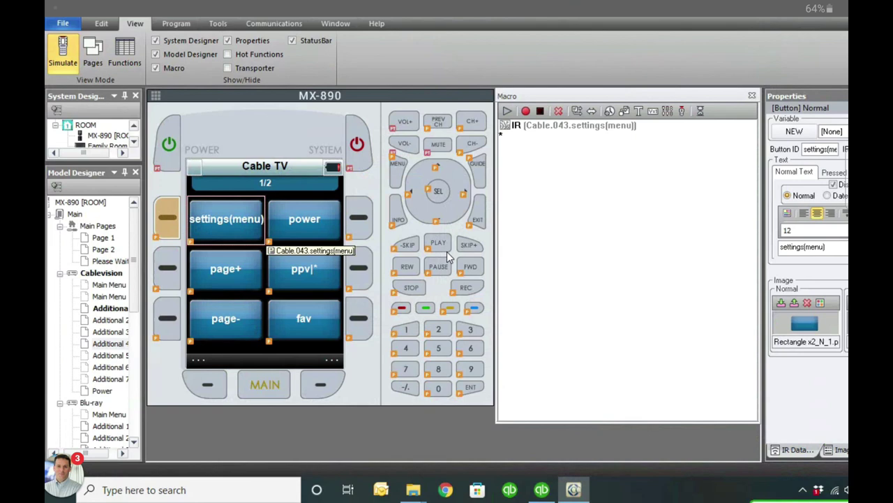
Step: Shorten the settings(menu) button label on Cablevision's first Additional page to settings, with font size 12
click(843, 230)
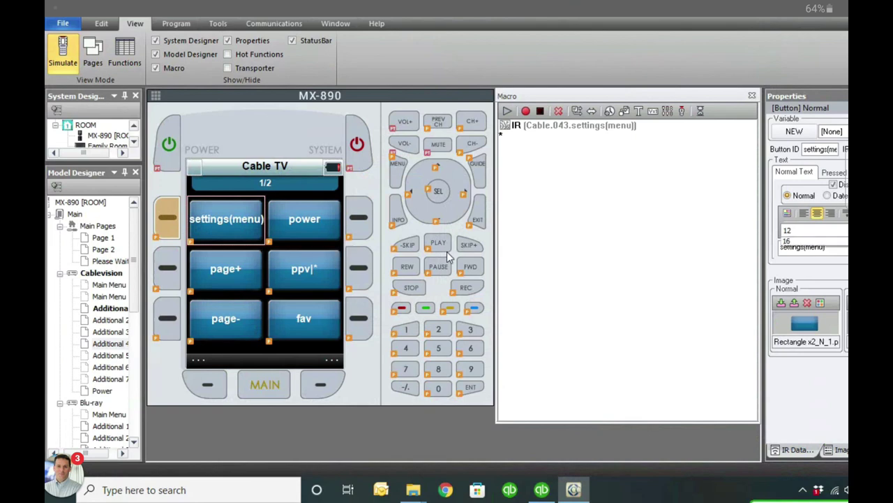
click(810, 251)
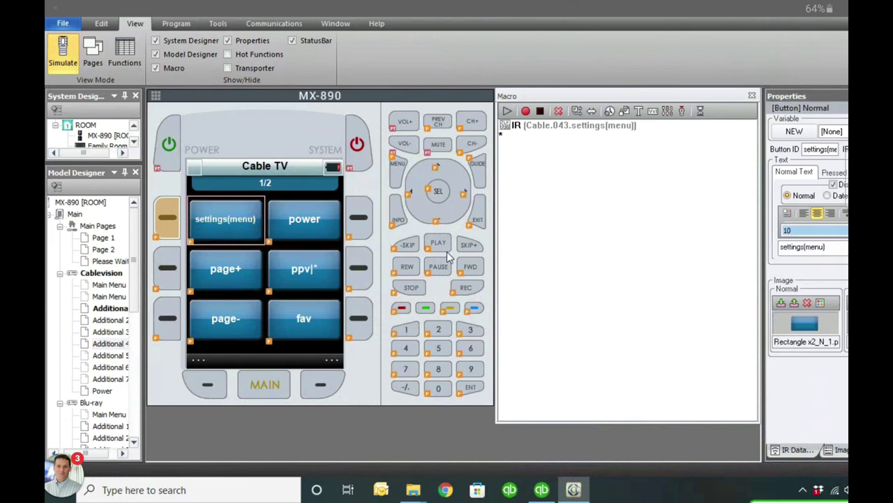
key(Tab)
key(BackSpace)
key(BackSpace)
key(BackSpace)
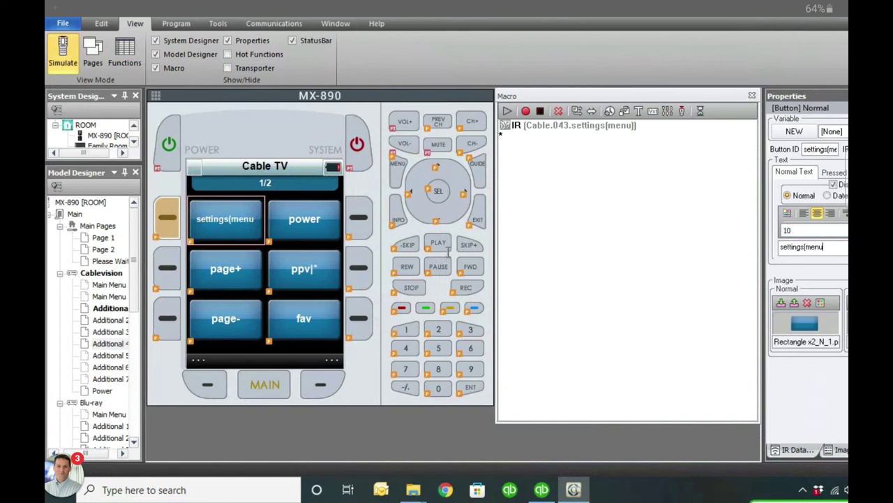
key(BackSpace)
key(BackSpace)
key(BackSpace)
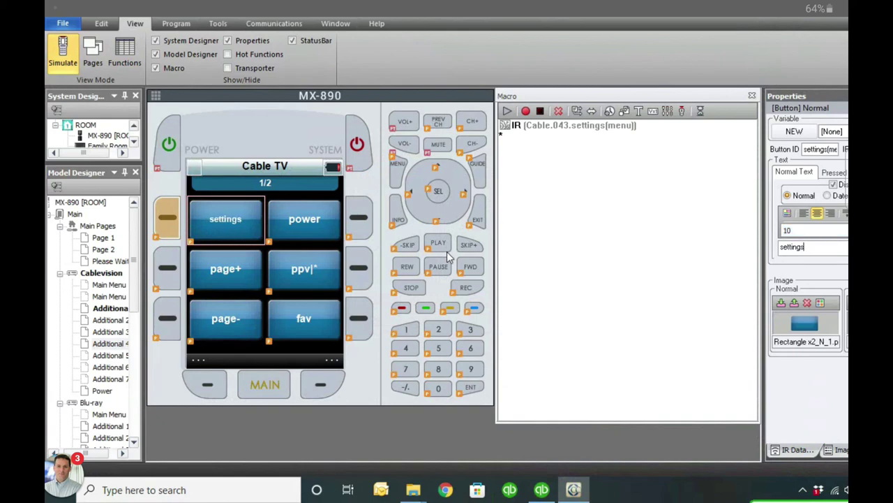
click(814, 230)
click(814, 259)
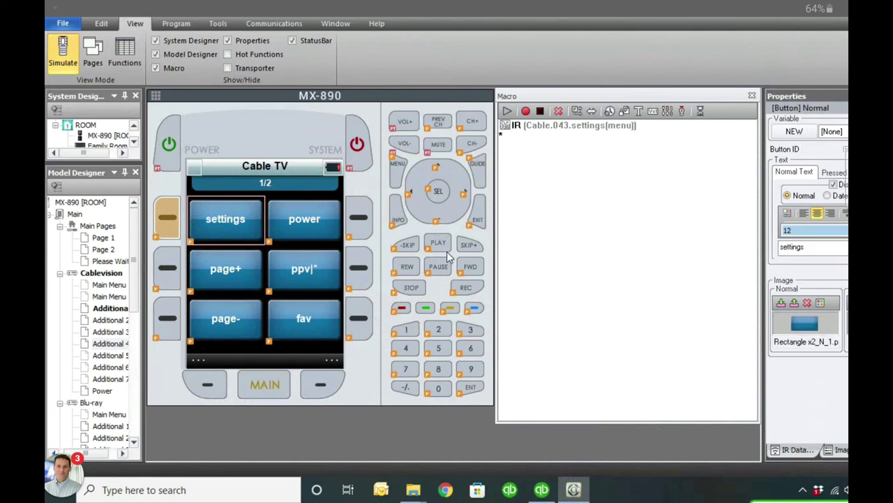
Step: Relabel the list|dvr button on Cablevision's Additional 2 page as dvr and return to the Main Page
key(Page_Down)
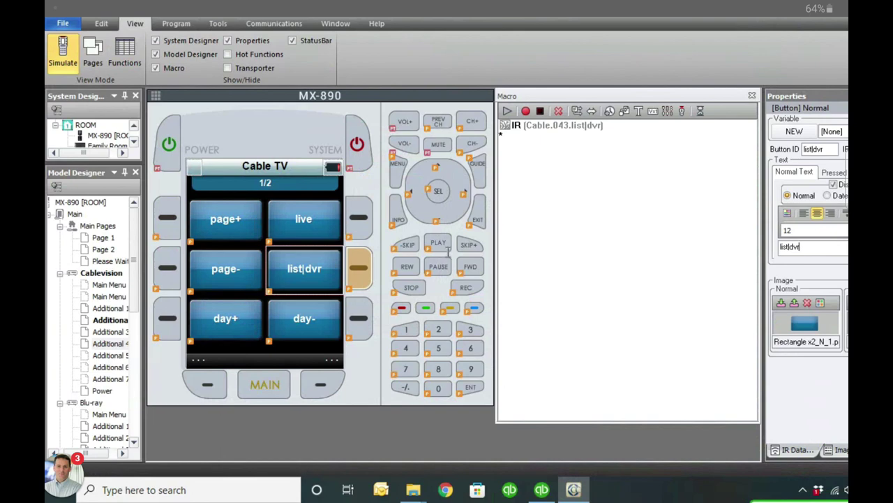
key(shift+Home)
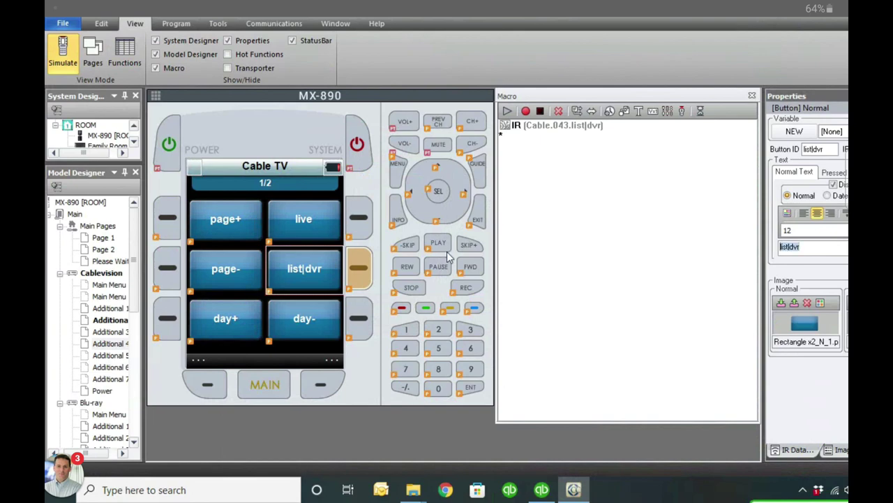
text(d)
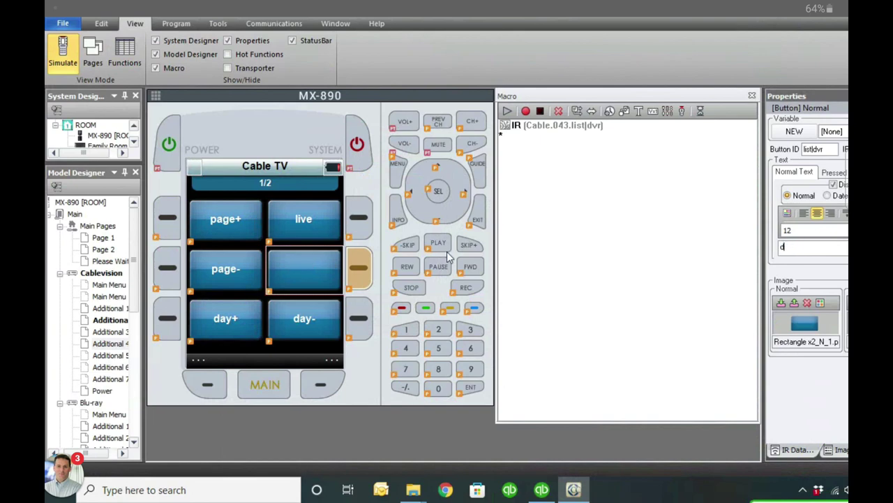
text(vr)
key(Page_Down)
key(Home)
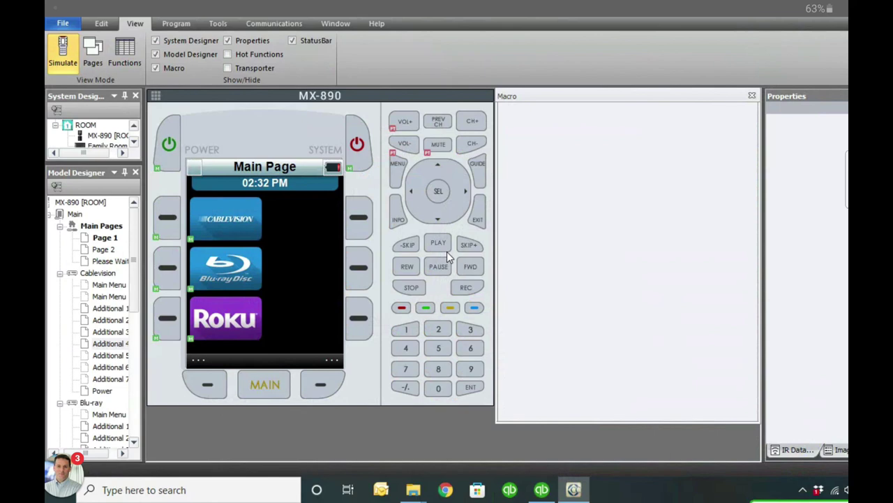
Step: Set Cablevision's Additional 4 page, which holds the Cable Fix button, as hidden
click(110, 344)
right_click(111, 344)
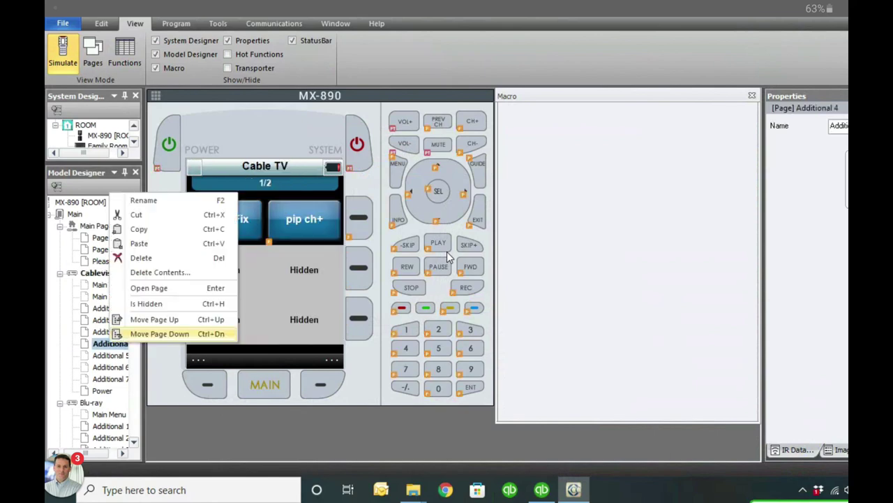
key(Up)
key(Up)
key(Up)
key(Up)
key(Up)
key(Down)
key(Down)
key(Down)
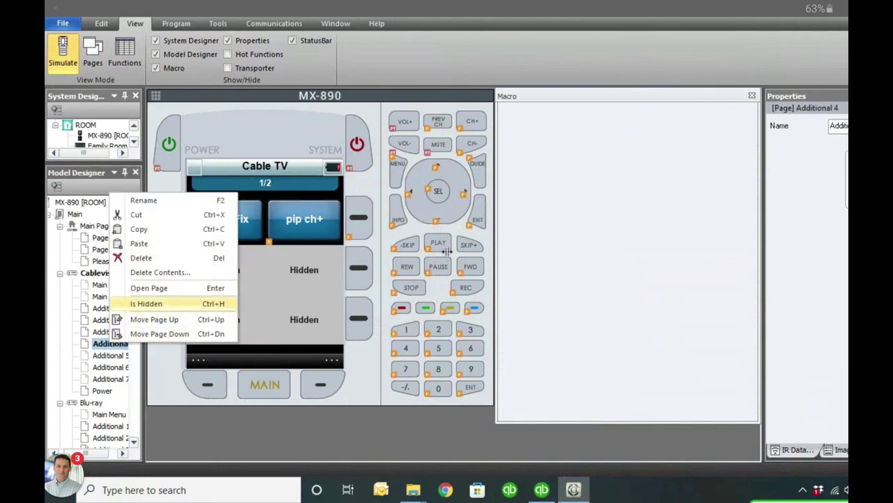
key(Return)
Step: Check the Is Hidden setting of Cablevision's Additional 4 and Additional 3 pages
key(Up)
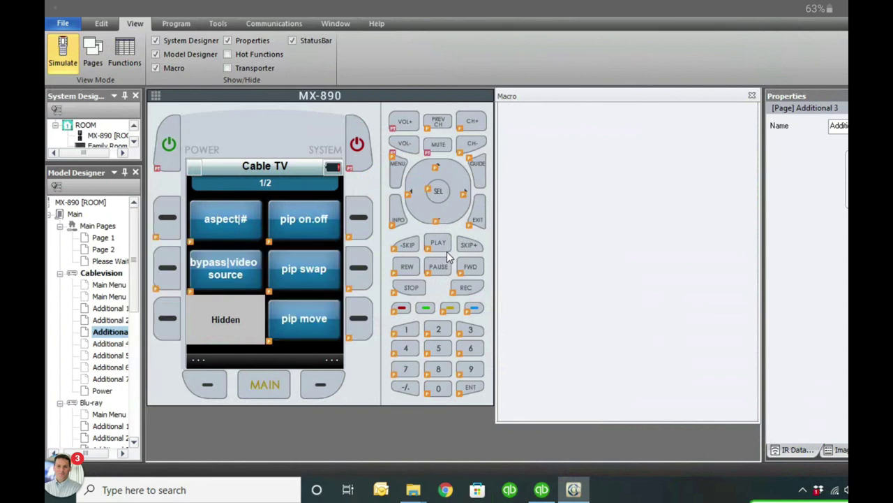
key(Down)
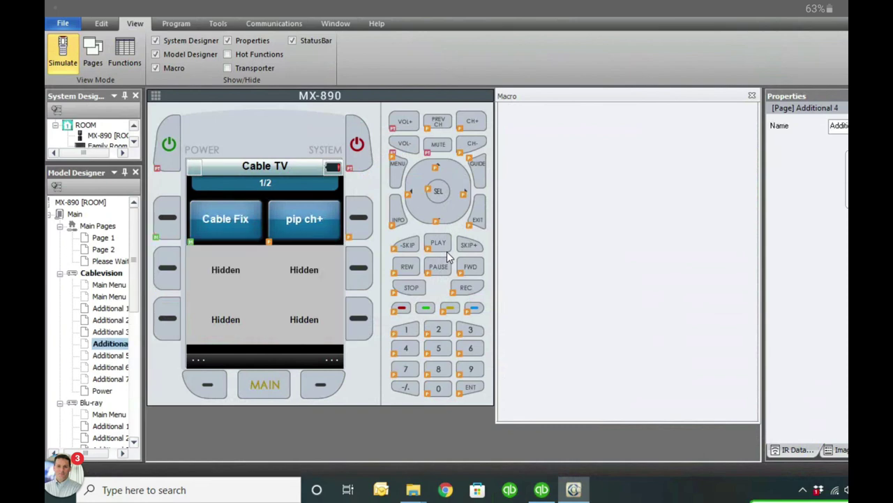
key(shift+F10)
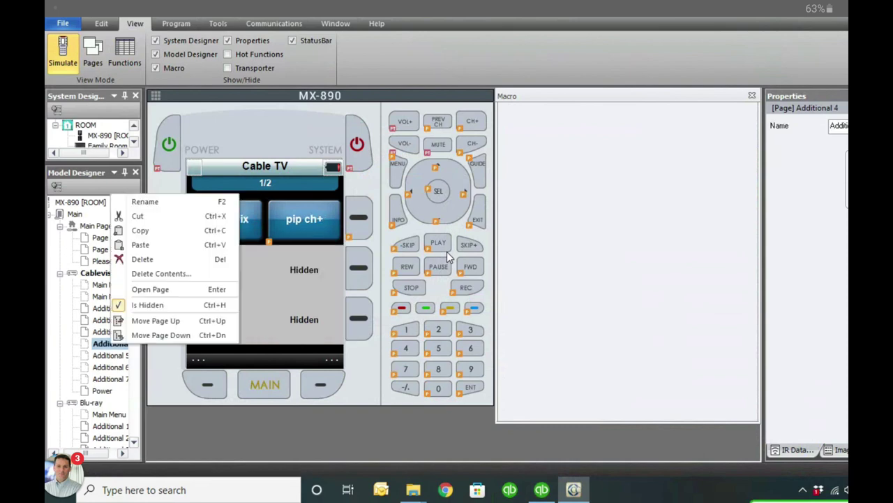
key(Escape)
key(Up)
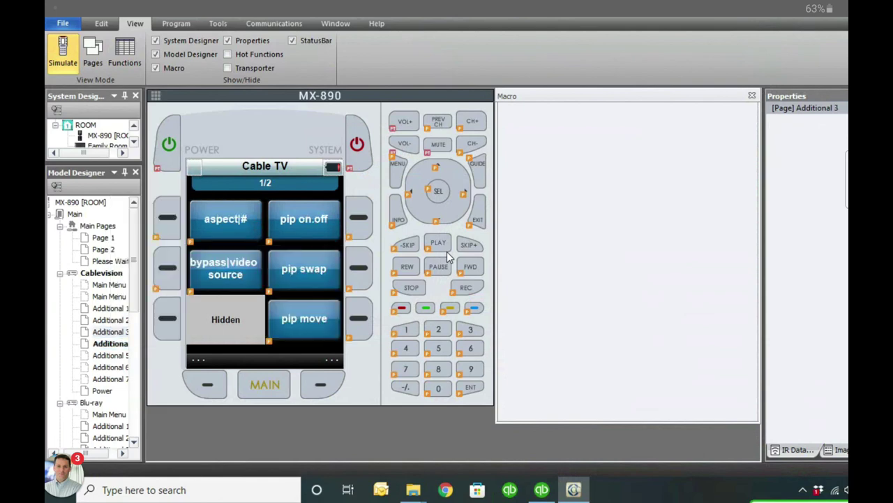
key(shift+F10)
key(Escape)
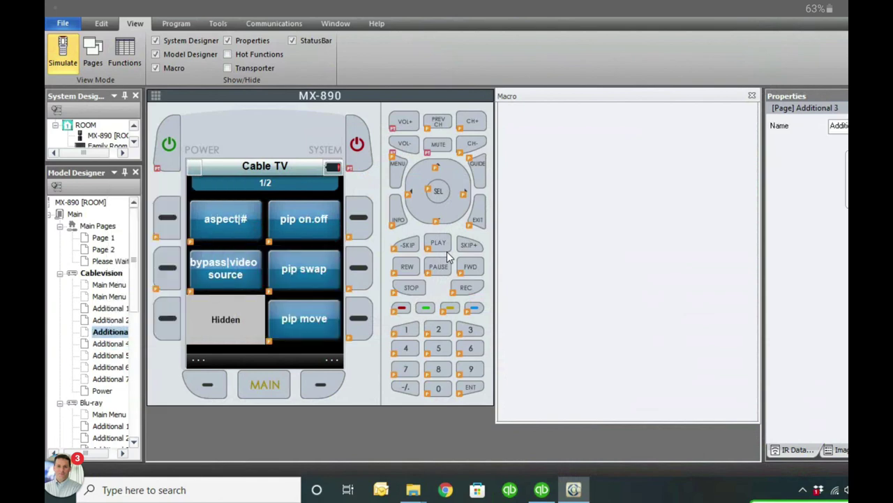
Step: Return to the Main Page and display the Cablevision button's macro
key(Up)
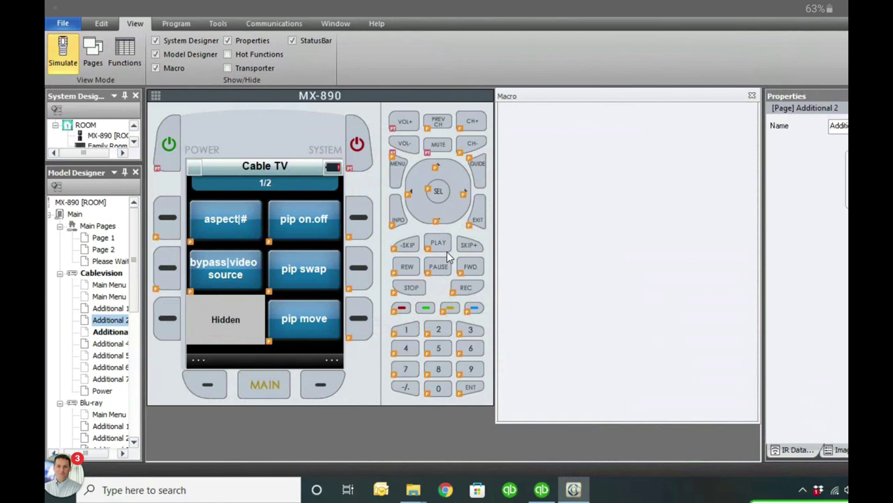
key(Tab)
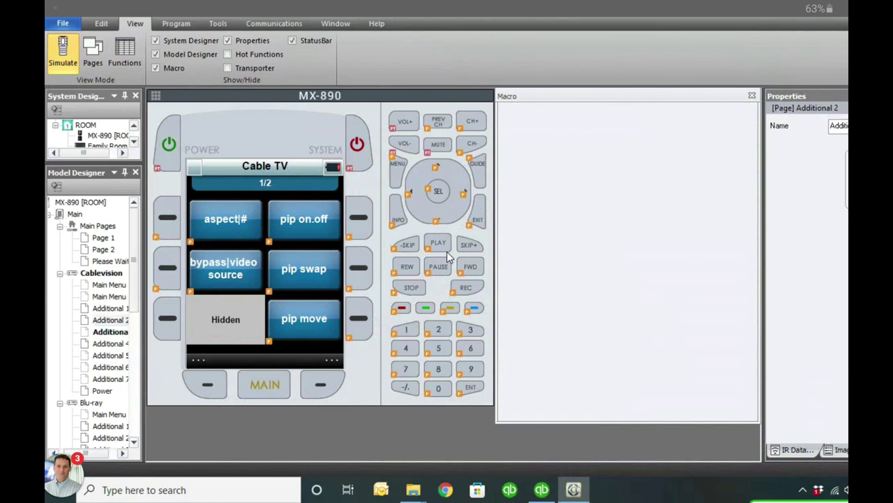
key(Tab)
key(Tab)
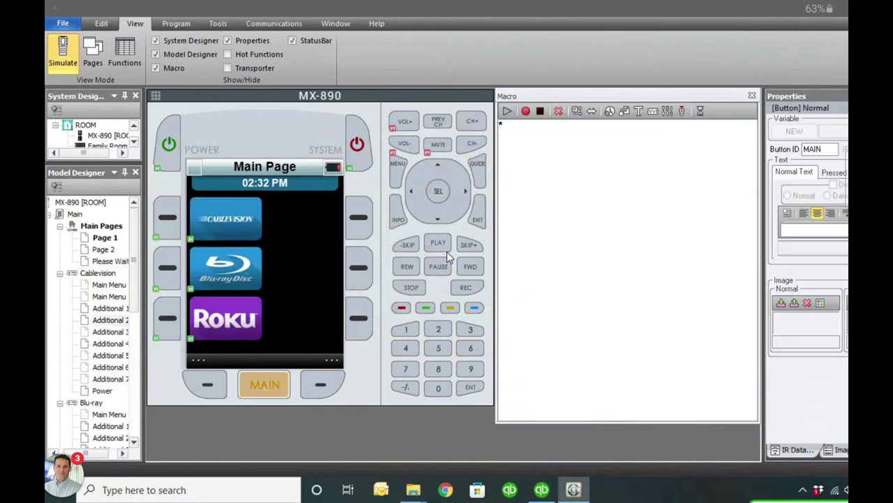
key(Tab)
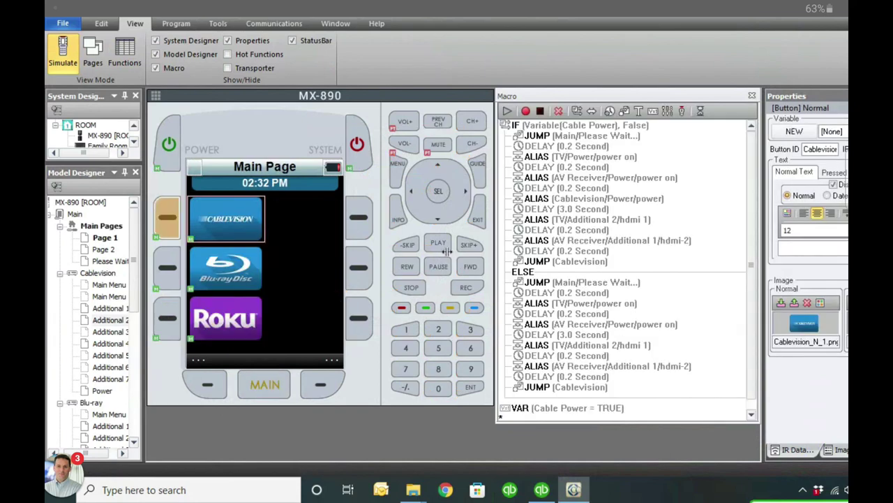
Step: Switch to the Functions view and open the function list of the TV's Additional 1 page
key(F3)
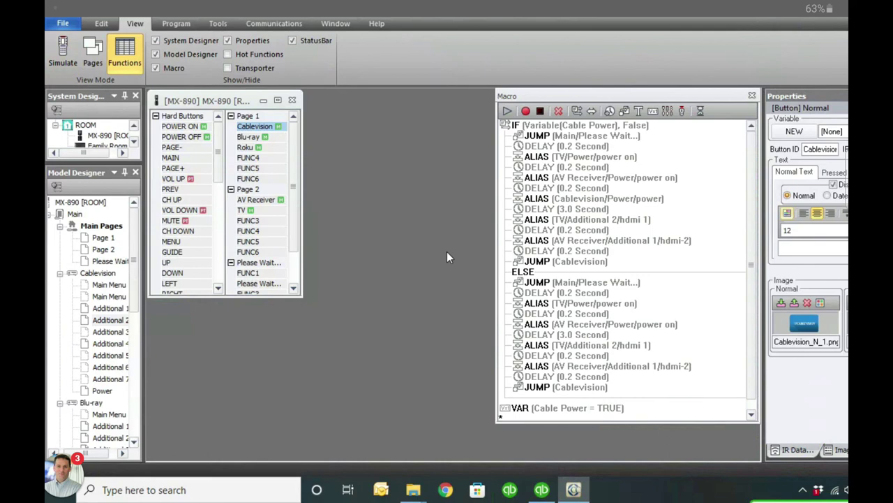
drag(133, 259, 133, 383)
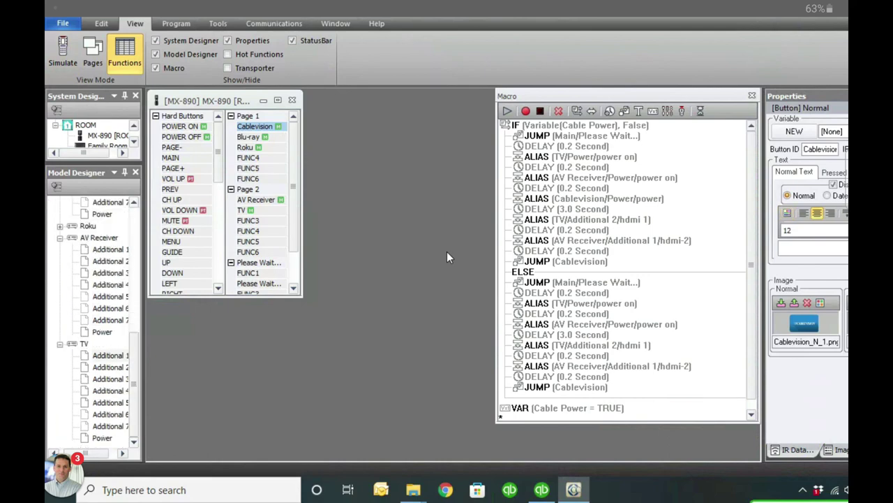
double_click(110, 354)
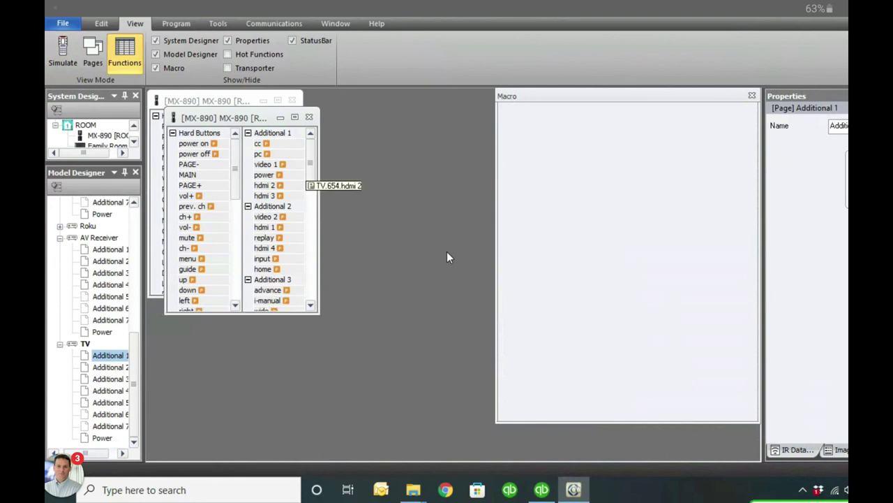
Step: Swap the hdmi 2 and hdmi 3 functions on the TV's Additional 1 page and restore their original order
click(269, 195)
drag(269, 196, 270, 185)
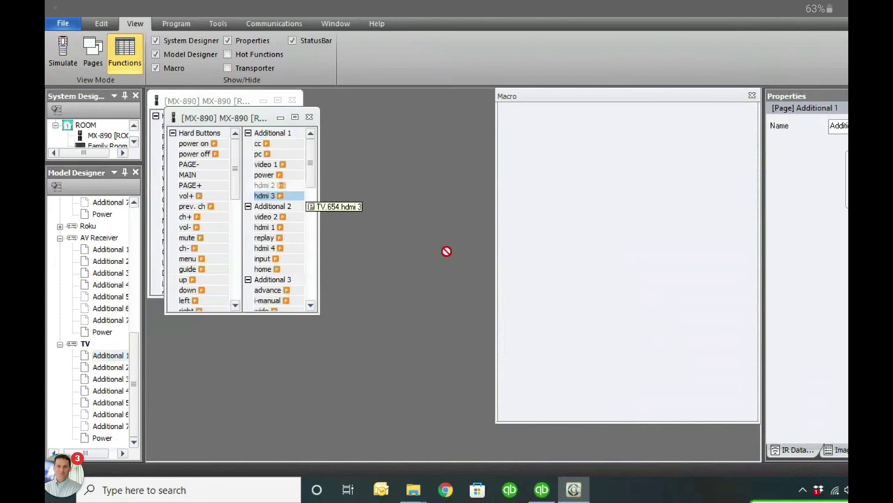
drag(446, 251, 448, 257)
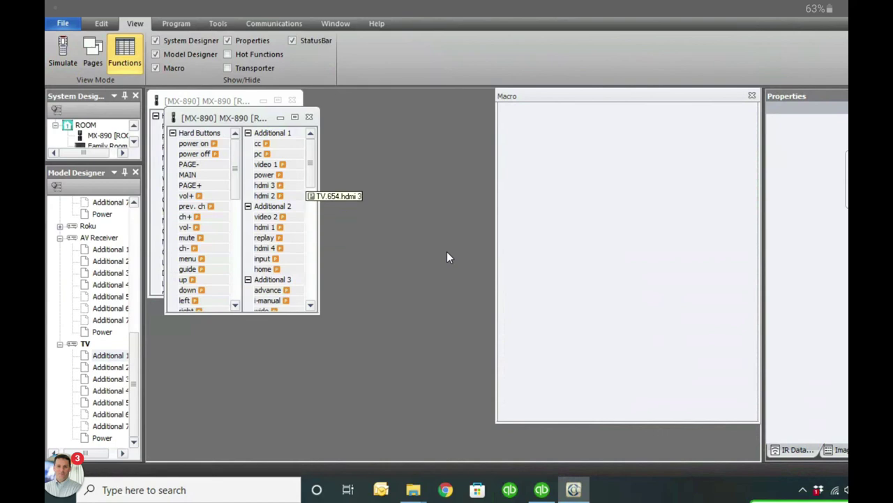
mouse_move(449, 258)
mouse_down()
mouse_move(447, 249)
mouse_move(449, 257)
mouse_up()
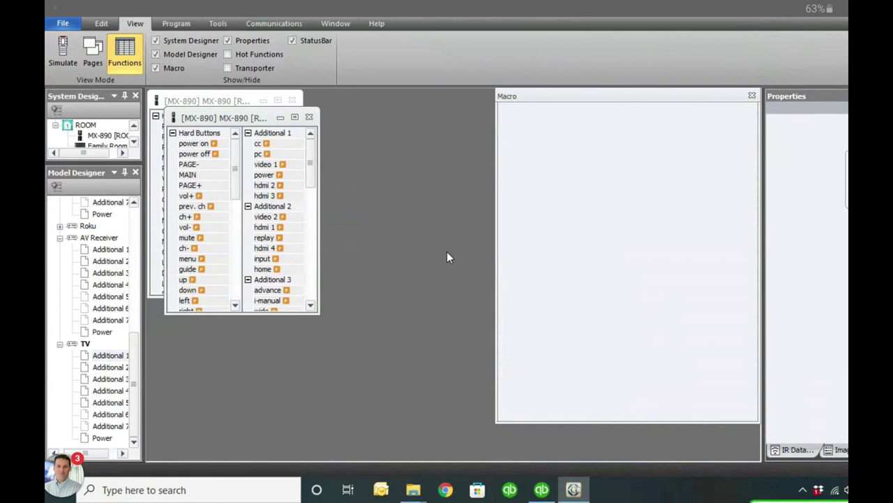
Step: Return to the Simulate view and select Sony as the TV brand and XBR-75W850C as the model in the IR database
click(63, 52)
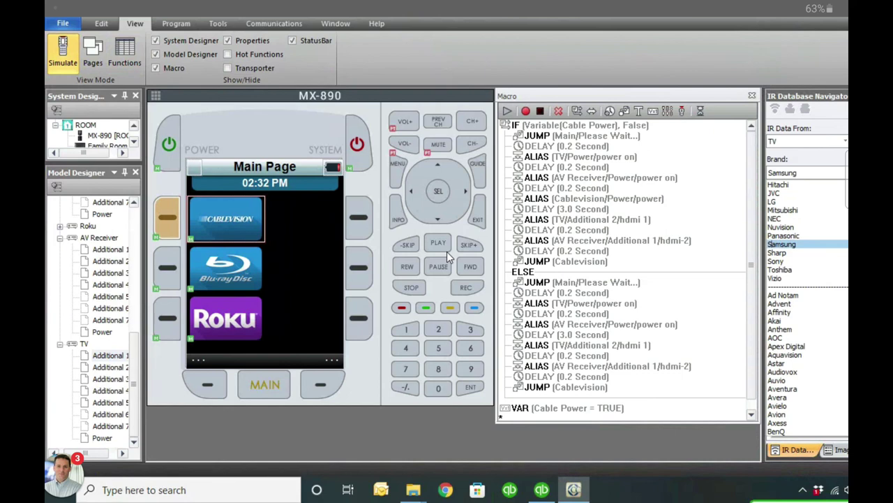
key(Down)
key(Down)
key(Return)
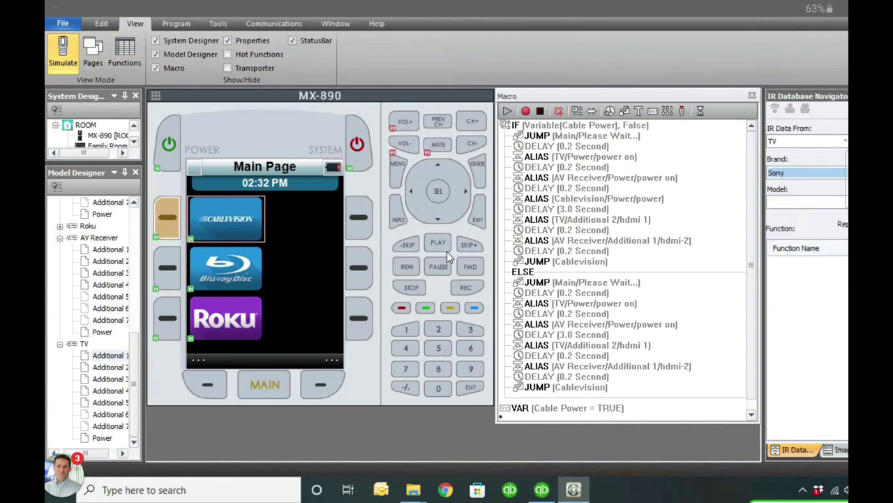
key(alt+Down)
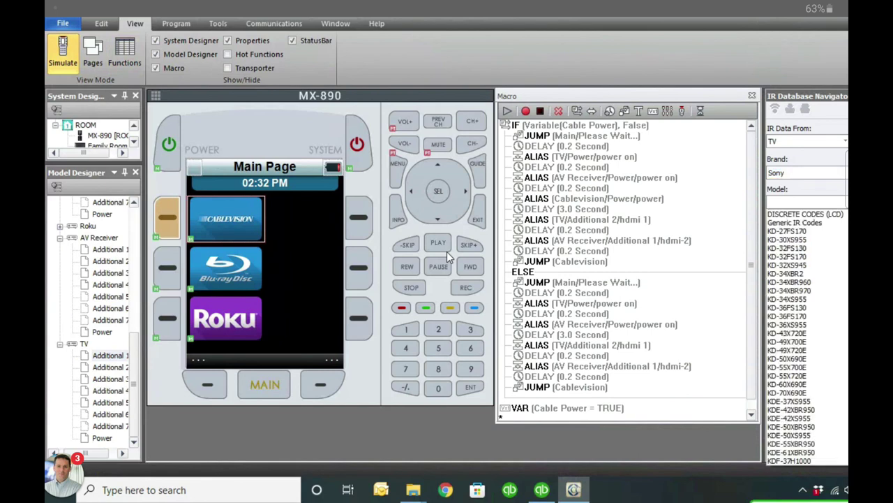
scroll(808, 337, down, 3)
scroll(808, 337, down, 20)
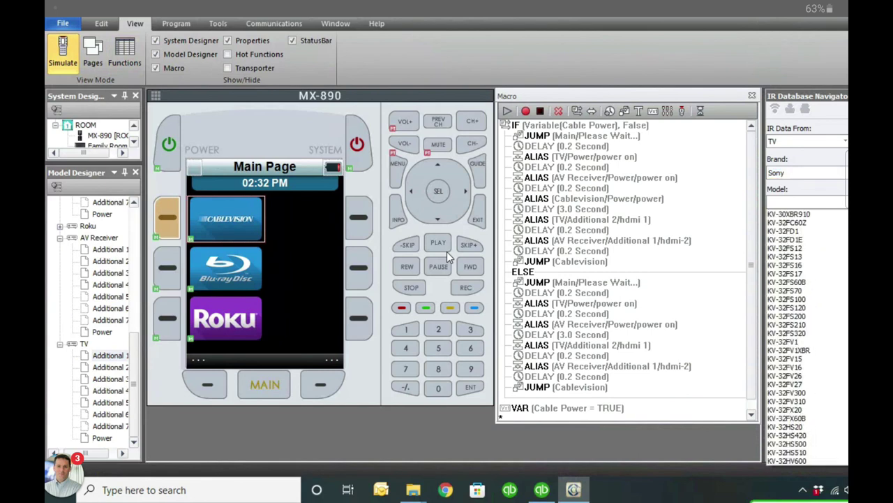
key(Up)
key(Up)
key(Return)
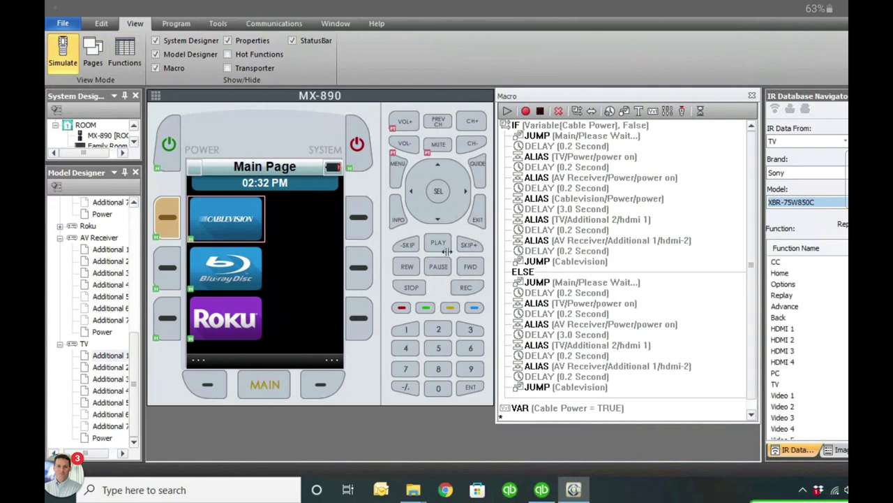
Step: Display the TV's Additional 2 page and assign the database's HDMI 4 code to its hdmi 1 button
click(448, 255)
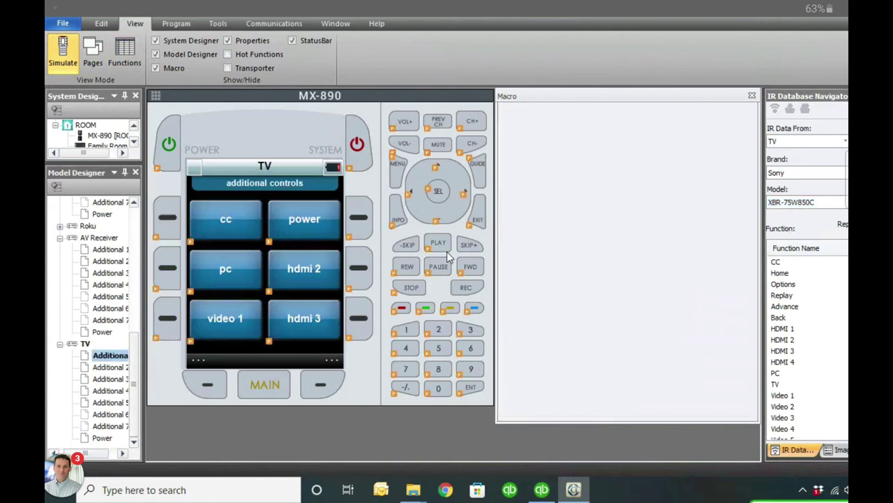
key(Down)
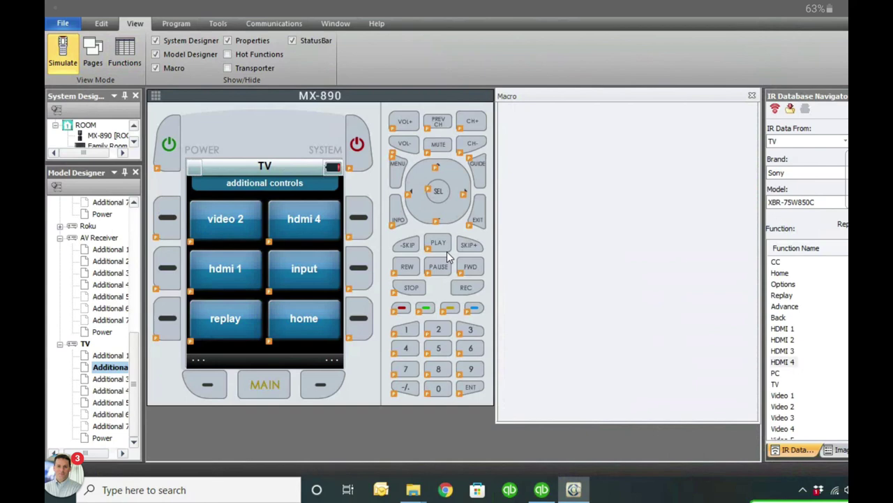
drag(782, 361, 182, 289)
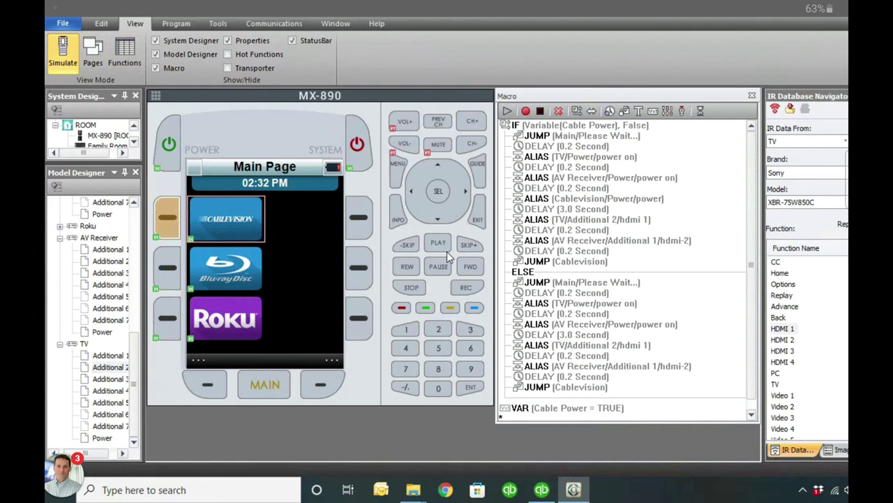
Step: Review the Main Page's hard button functions in the Functions view and return to the Simulate view
key(F3)
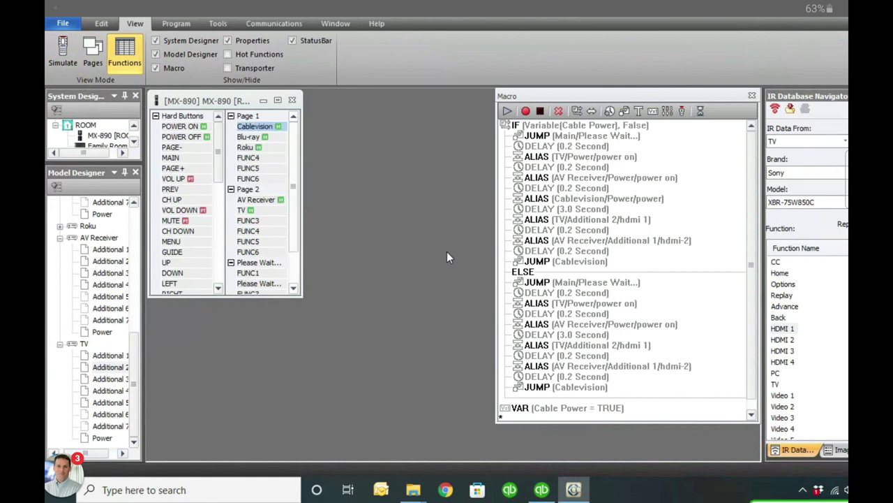
scroll(186, 202, down, 9)
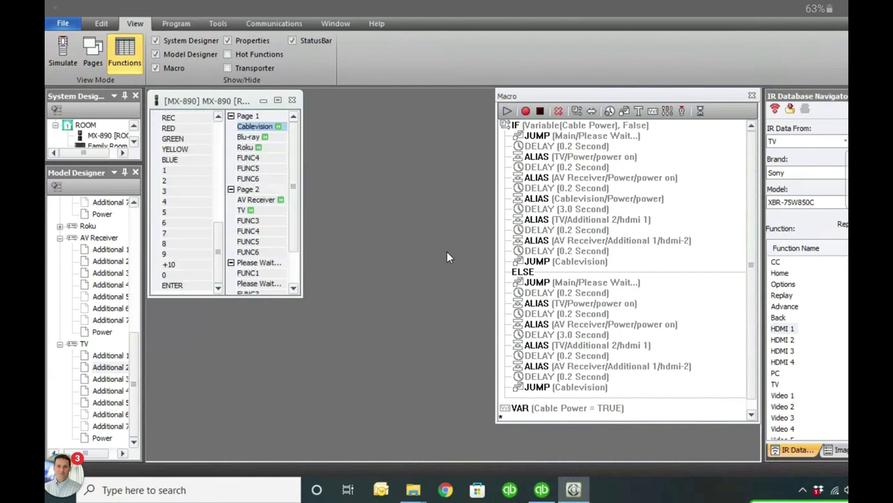
scroll(185, 202, up, 1)
scroll(449, 257, up, 8)
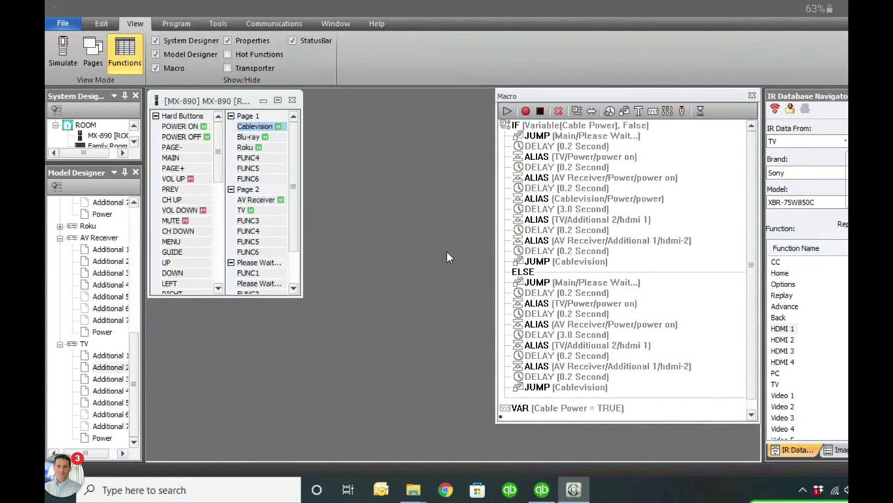
key(F5)
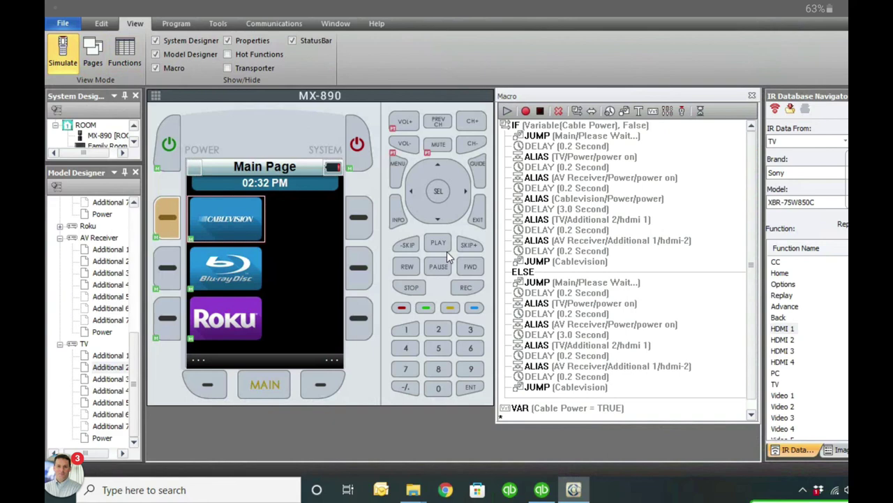
Step: Try to download the program to the remote, agreeing to save the document first, and cancel the save
key(alt+p)
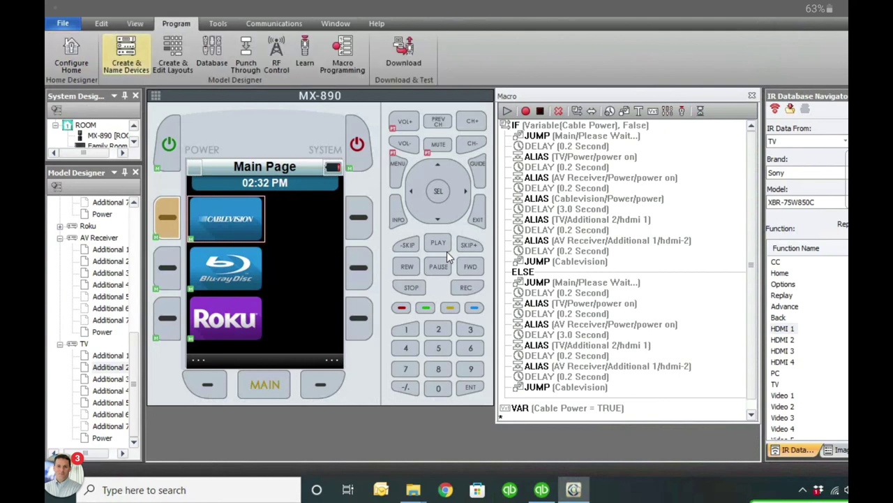
key(Right)
key(Right)
key(Right)
key(Right)
key(Right)
key(Right)
key(Right)
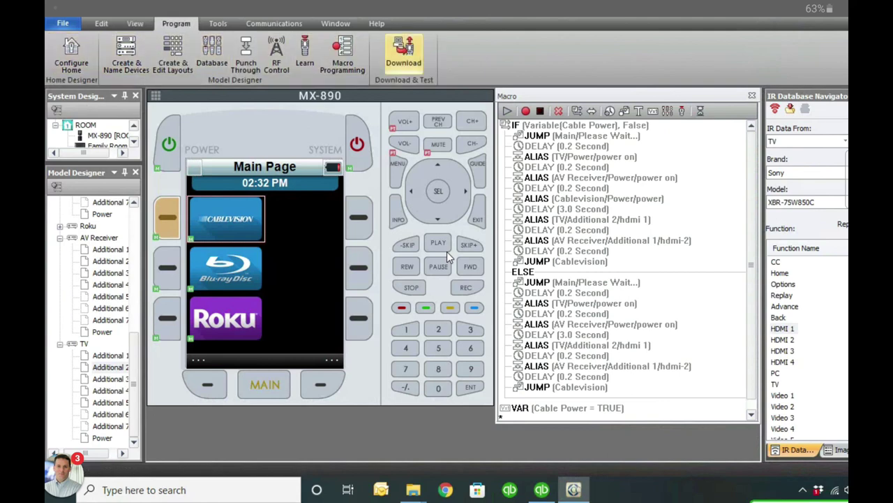
key(Left)
key(Left)
key(Left)
key(Left)
key(Left)
key(Right)
key(Right)
key(Right)
key(Right)
key(Right)
key(Return)
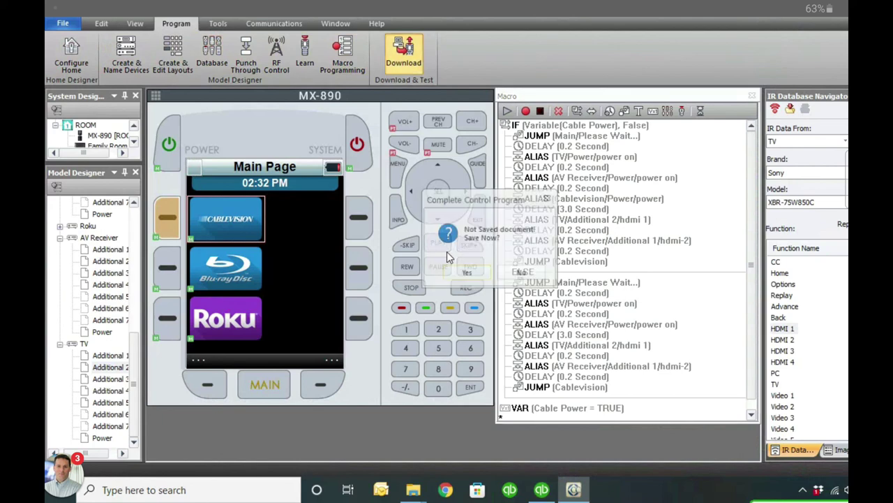
key(Return)
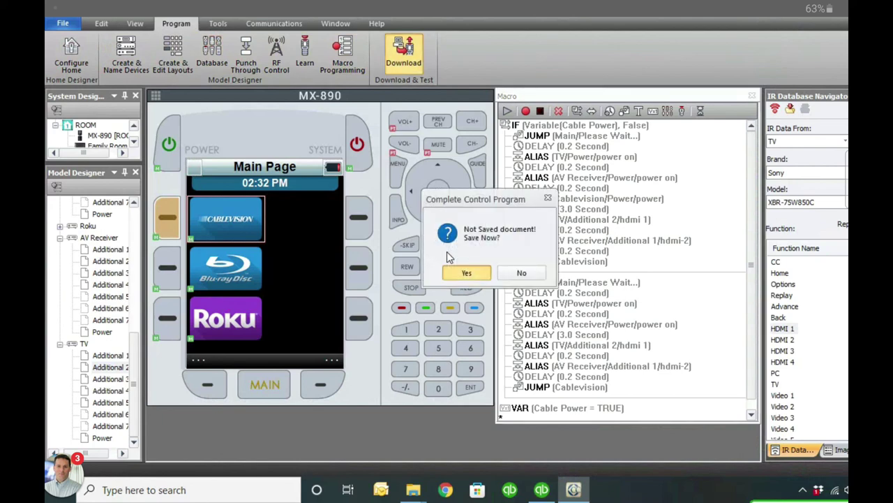
scroll(449, 257, down, 15)
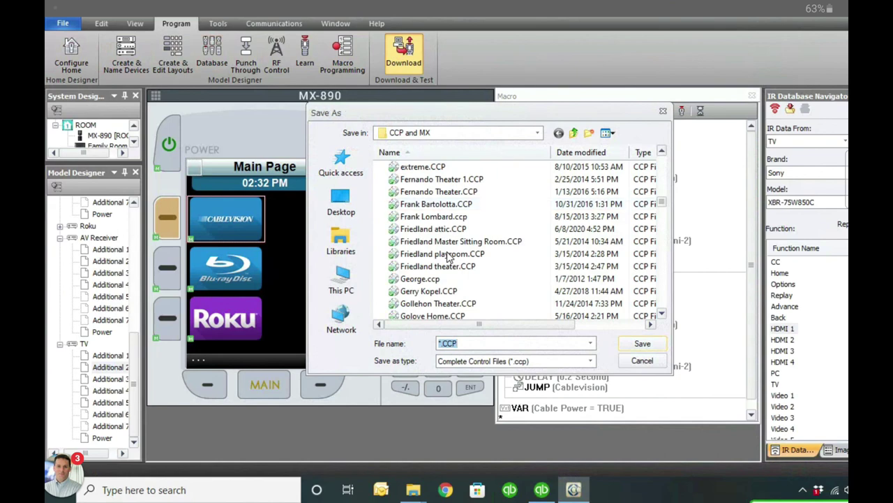
key(Escape)
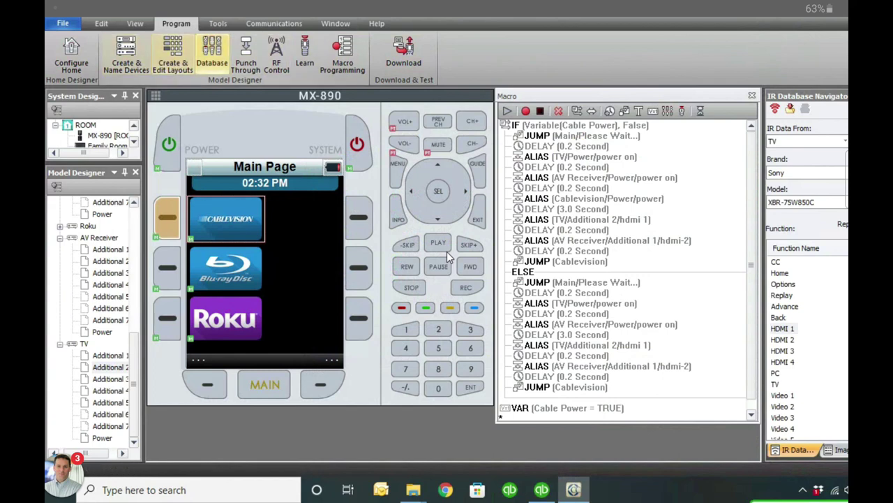
Step: Look over the remote communication commands and Cablevision's IR database setup, leaving the setup unchanged
click(273, 23)
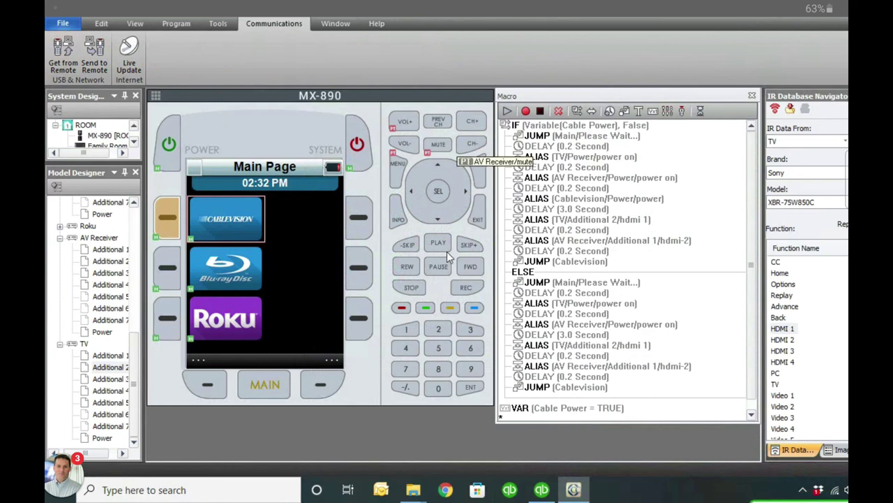
click(175, 23)
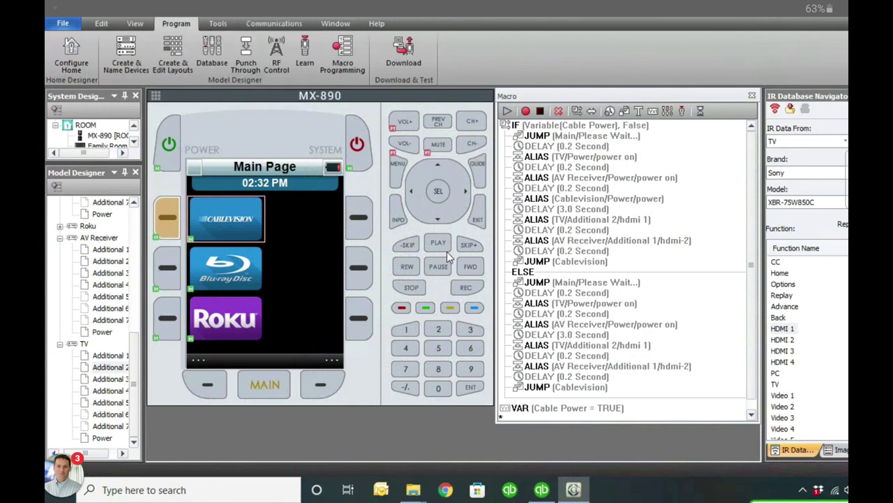
key(Right)
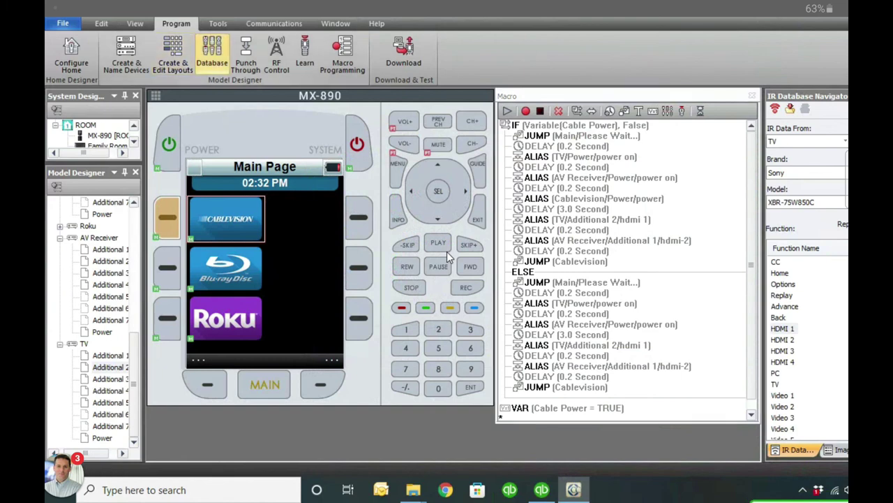
key(Return)
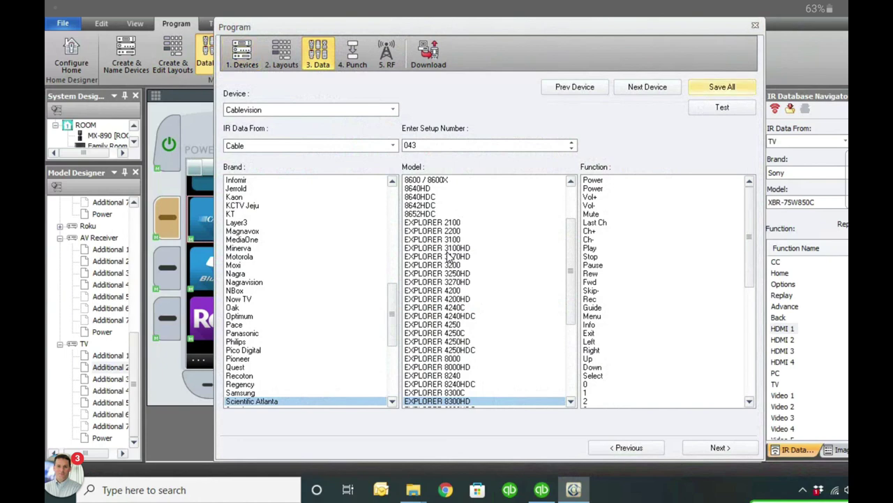
click(755, 25)
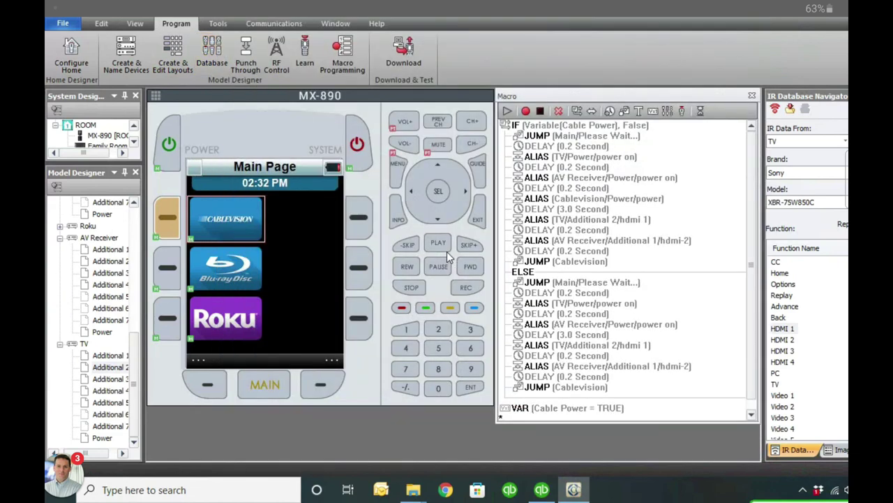